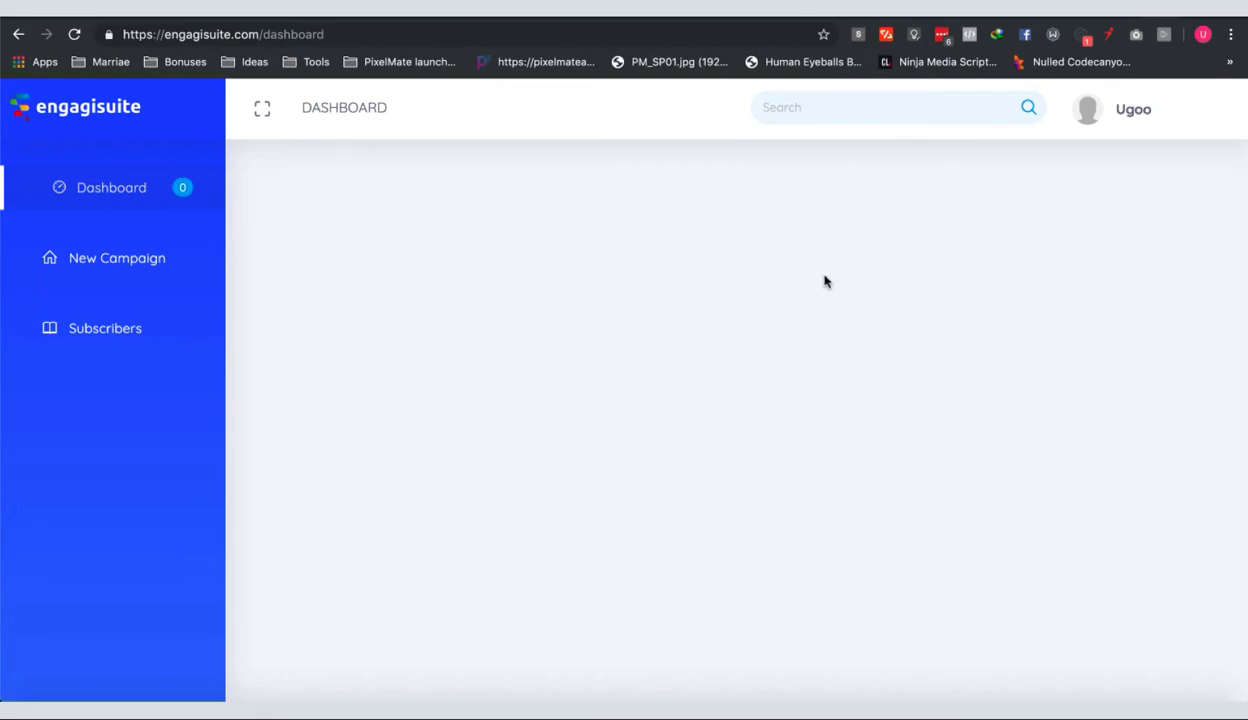
# Start a new custom campaign instead of using a preset template
pyautogui.click(113, 262)
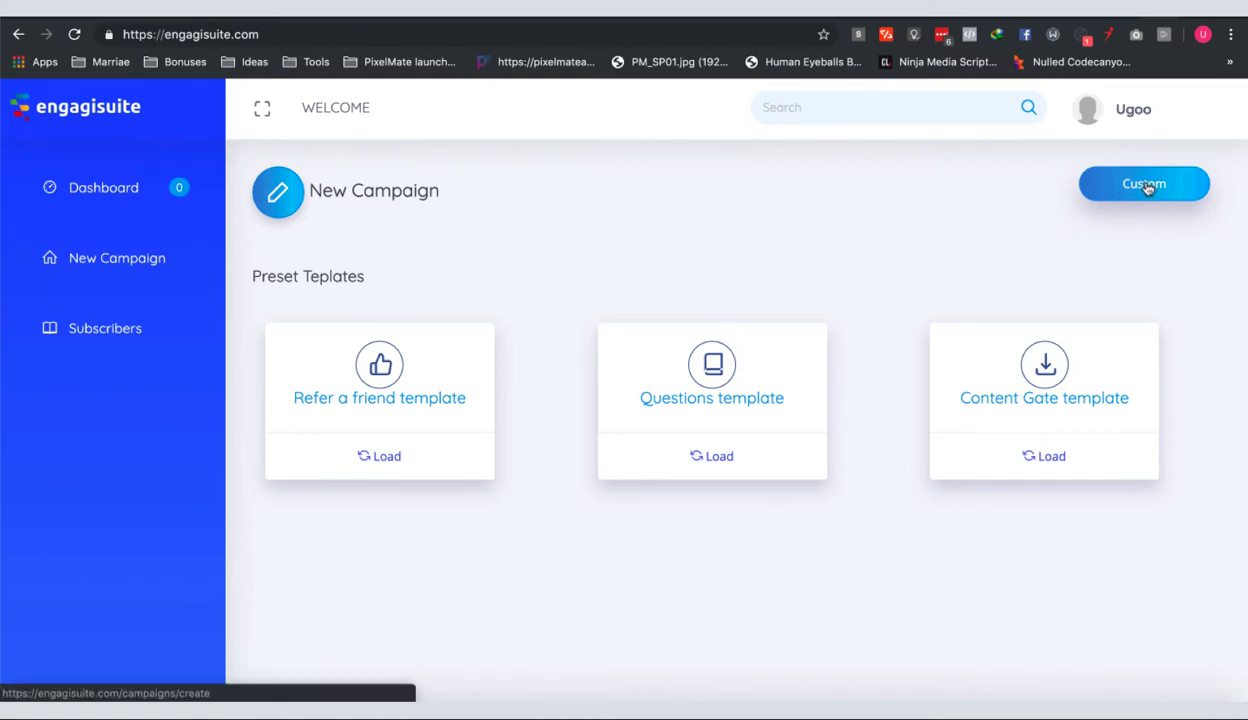
pyautogui.click(1147, 188)
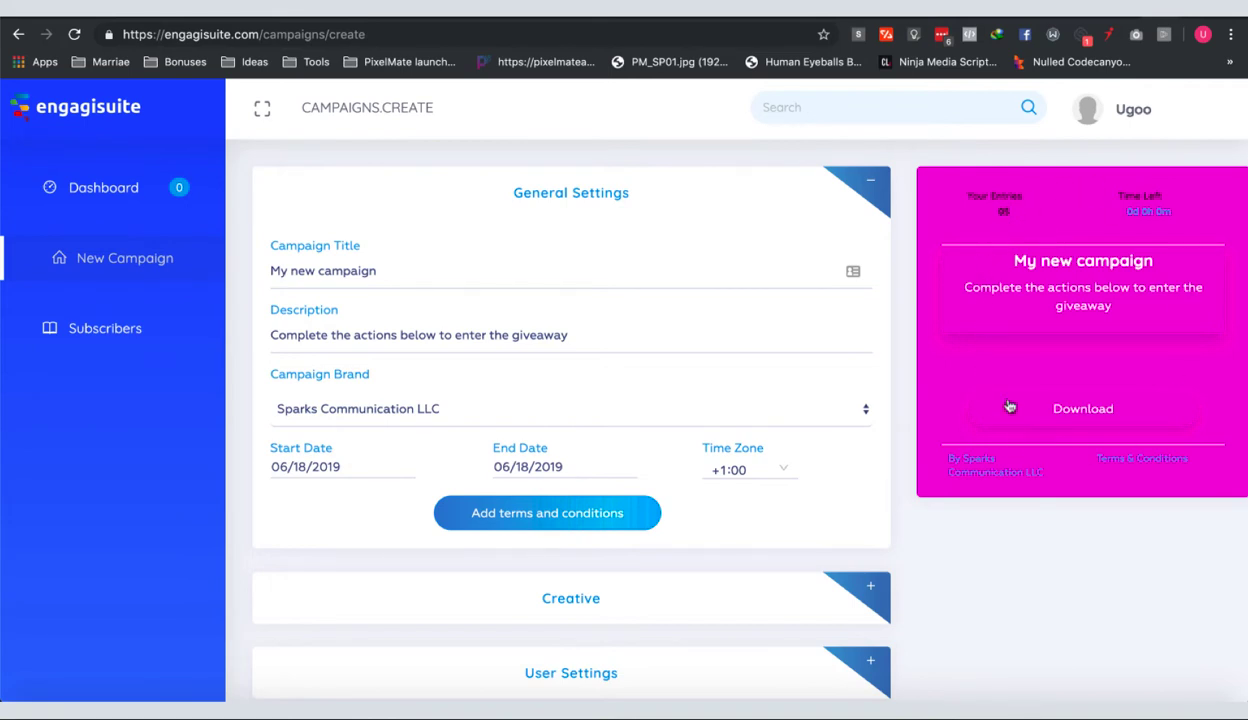
pyautogui.scroll(-2, 1020, 355)
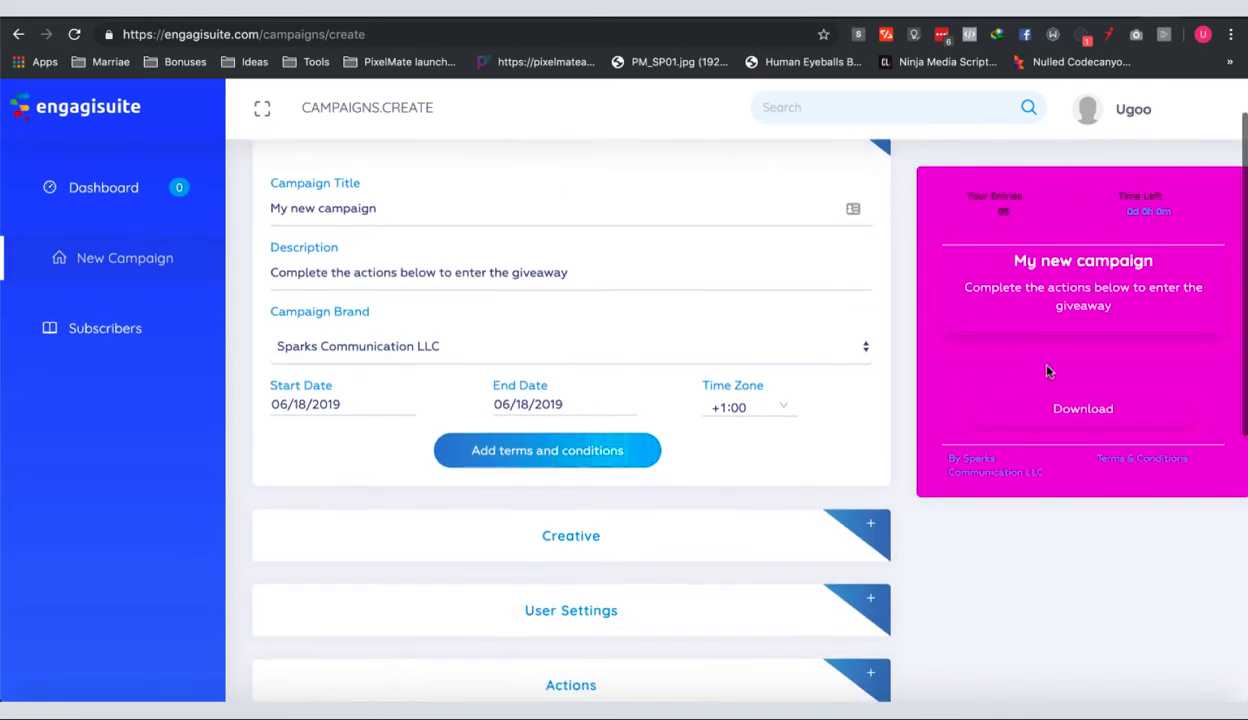
pyautogui.scroll(2, 1047, 371)
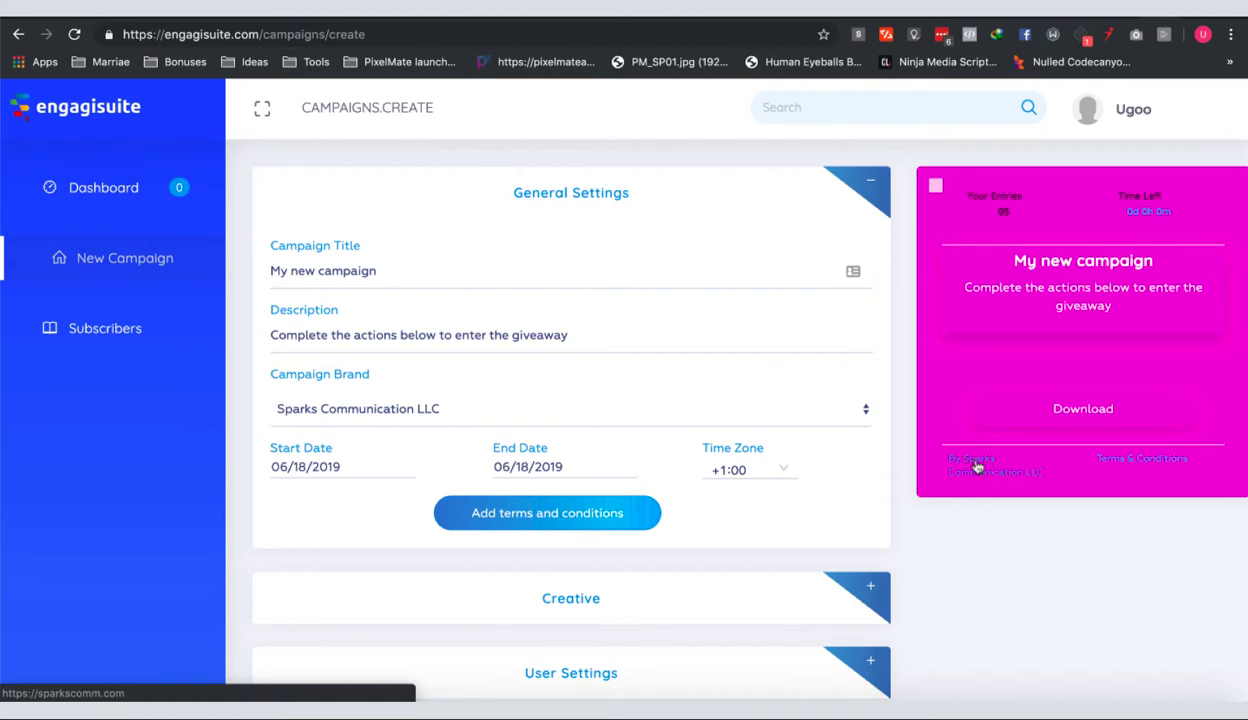
# Set the campaign title to "Download My Free Report on How To Make Money Using Affiliate Marketing"
pyautogui.click(454, 271)
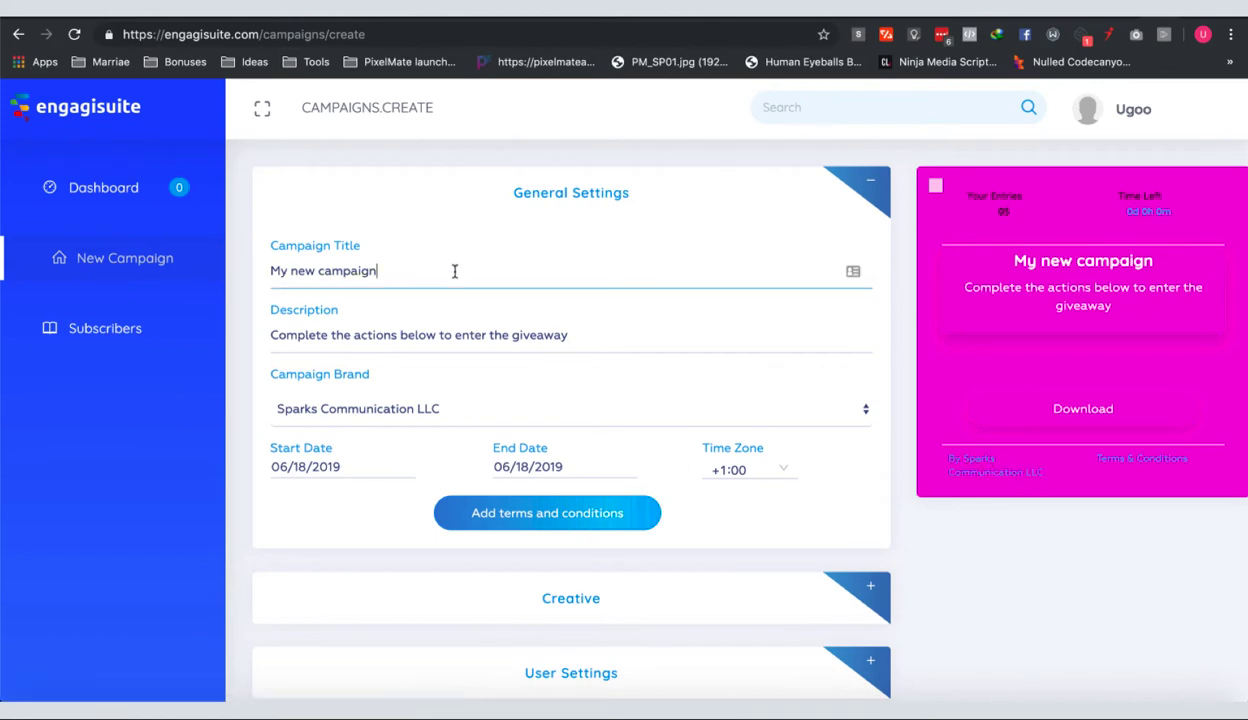
pyautogui.press('super+a')
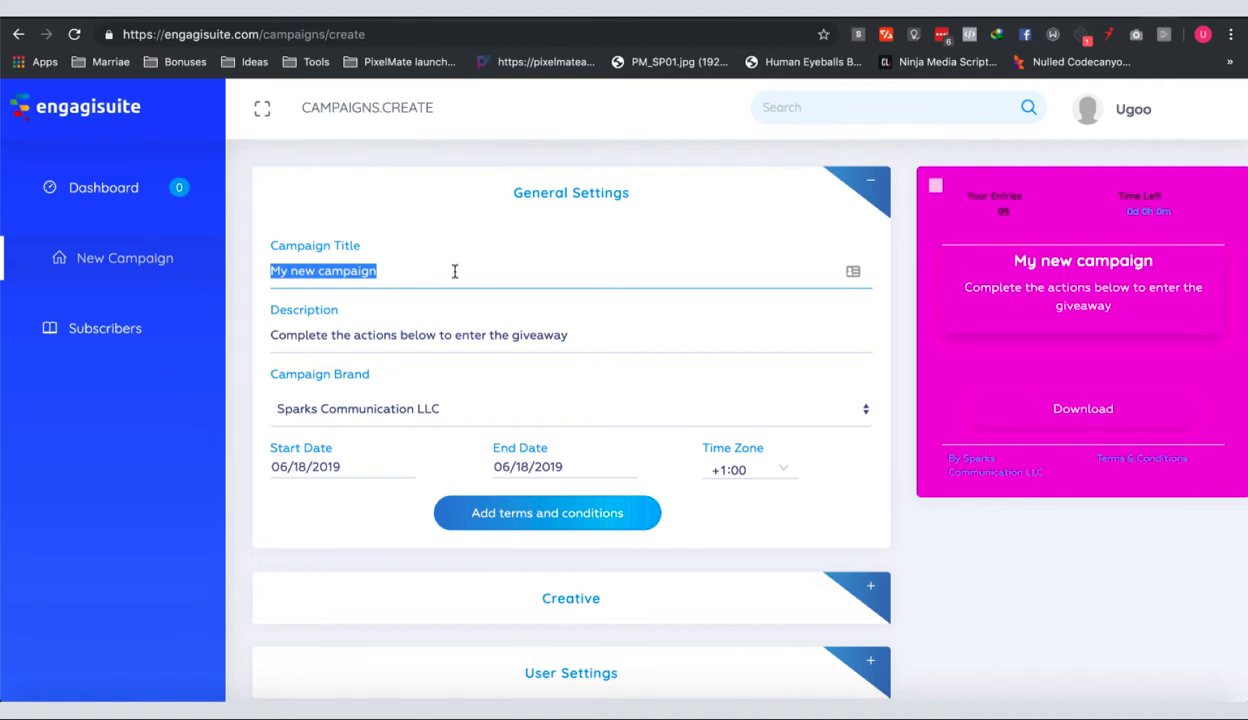
pyautogui.write('Get ')
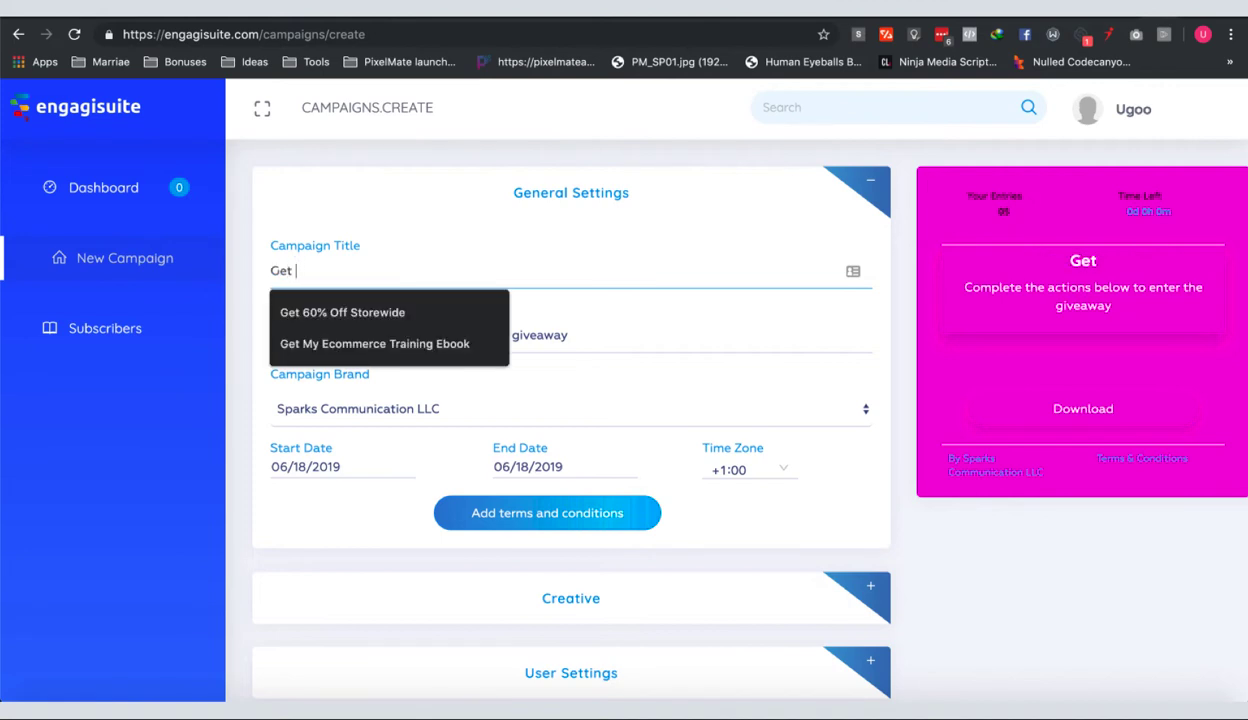
pyautogui.write('Access T')
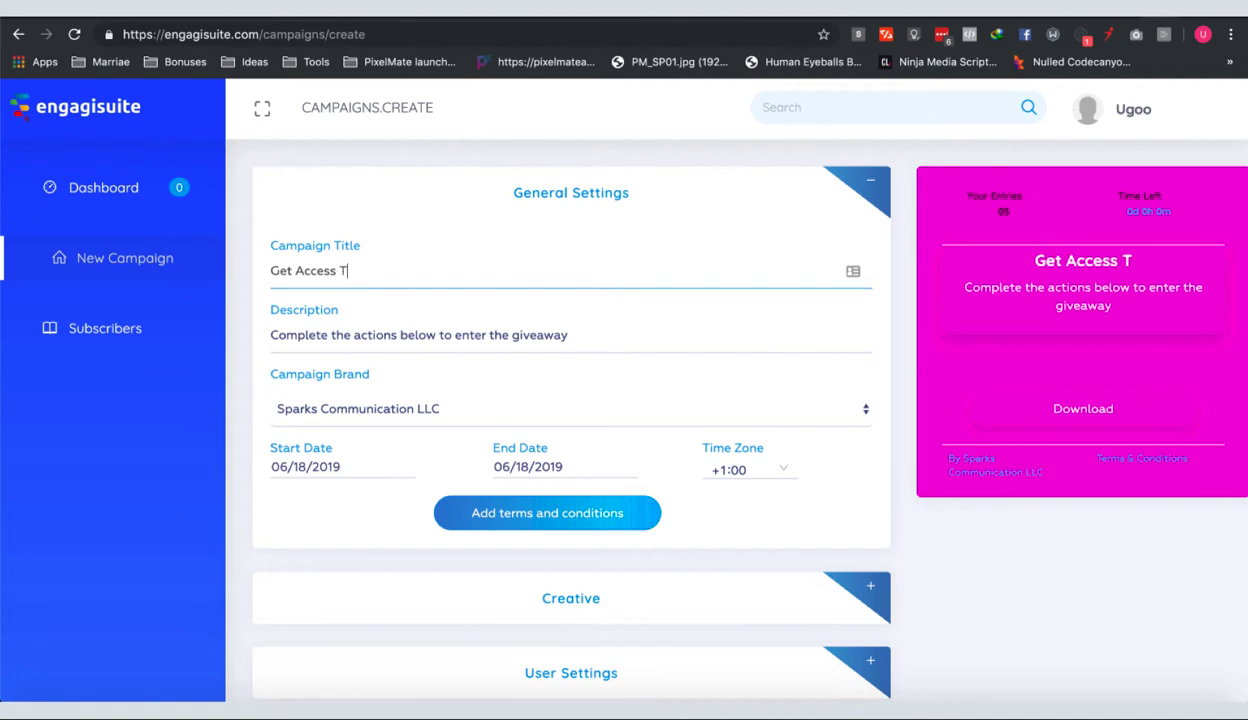
pyautogui.hotkey('ctrl', 'a')
pyautogui.write('Dow')
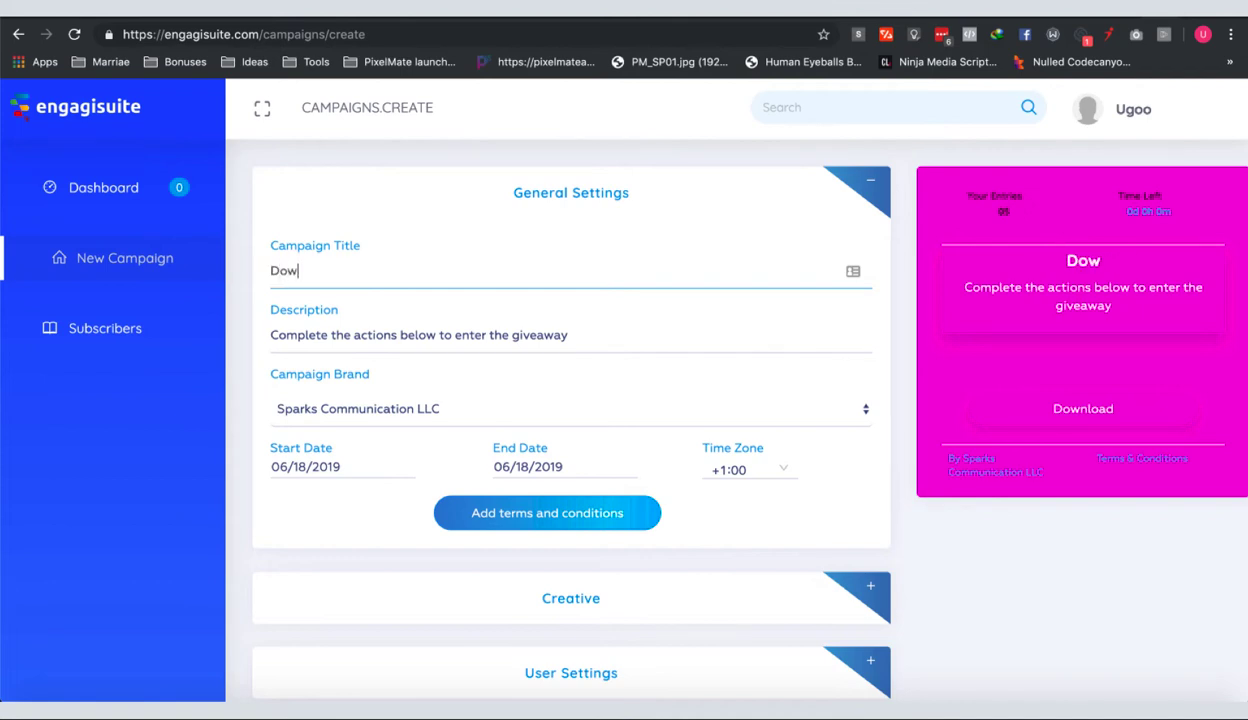
pyautogui.write('nload My')
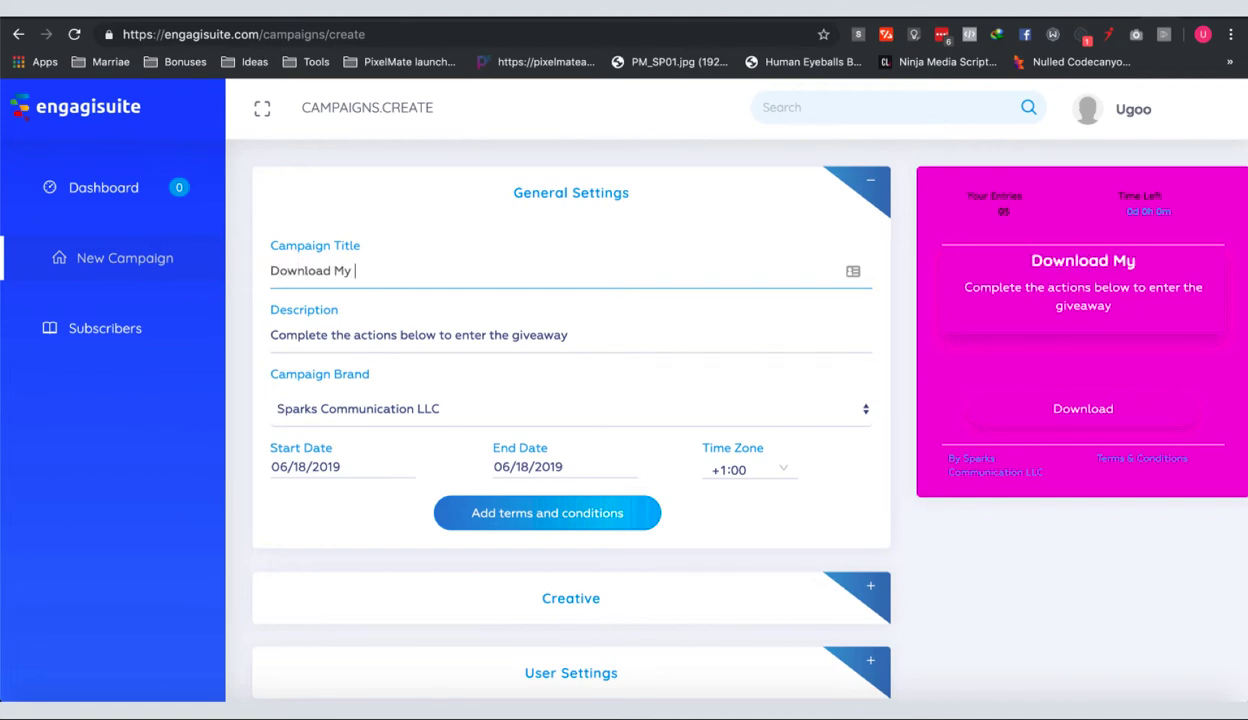
pyautogui.write(' Free Report on')
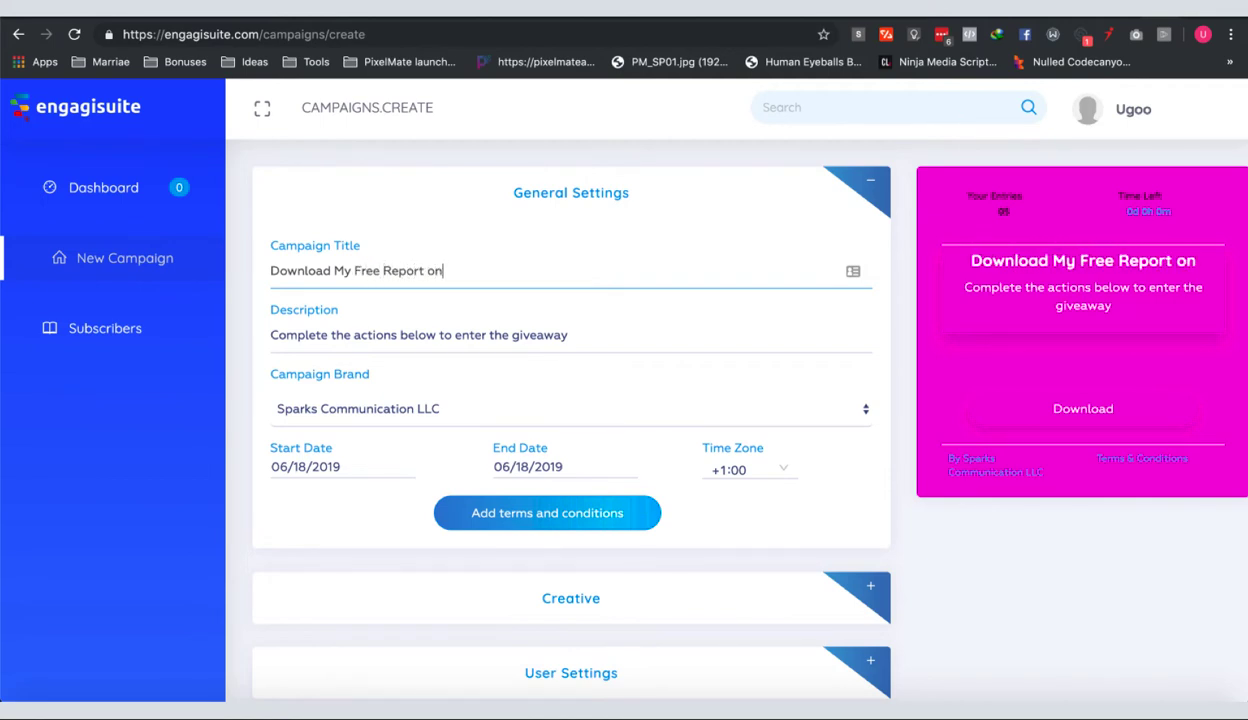
pyautogui.write(' How To ')
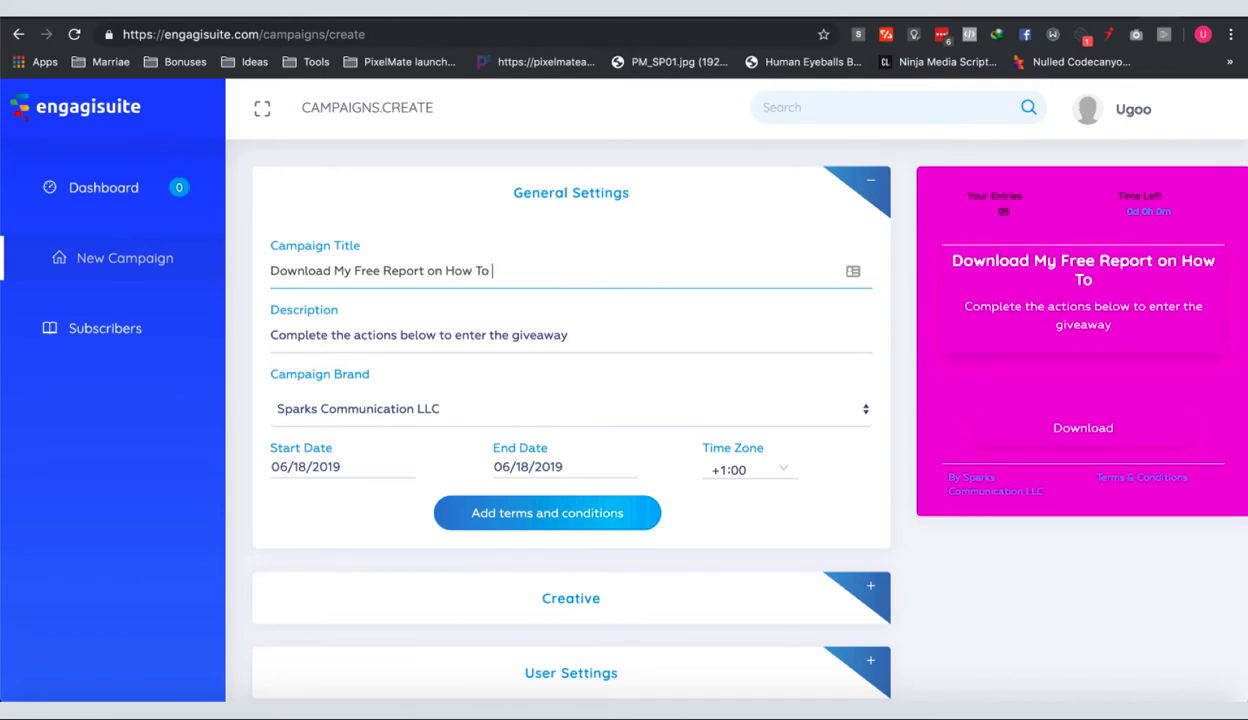
pyautogui.write('Make Money')
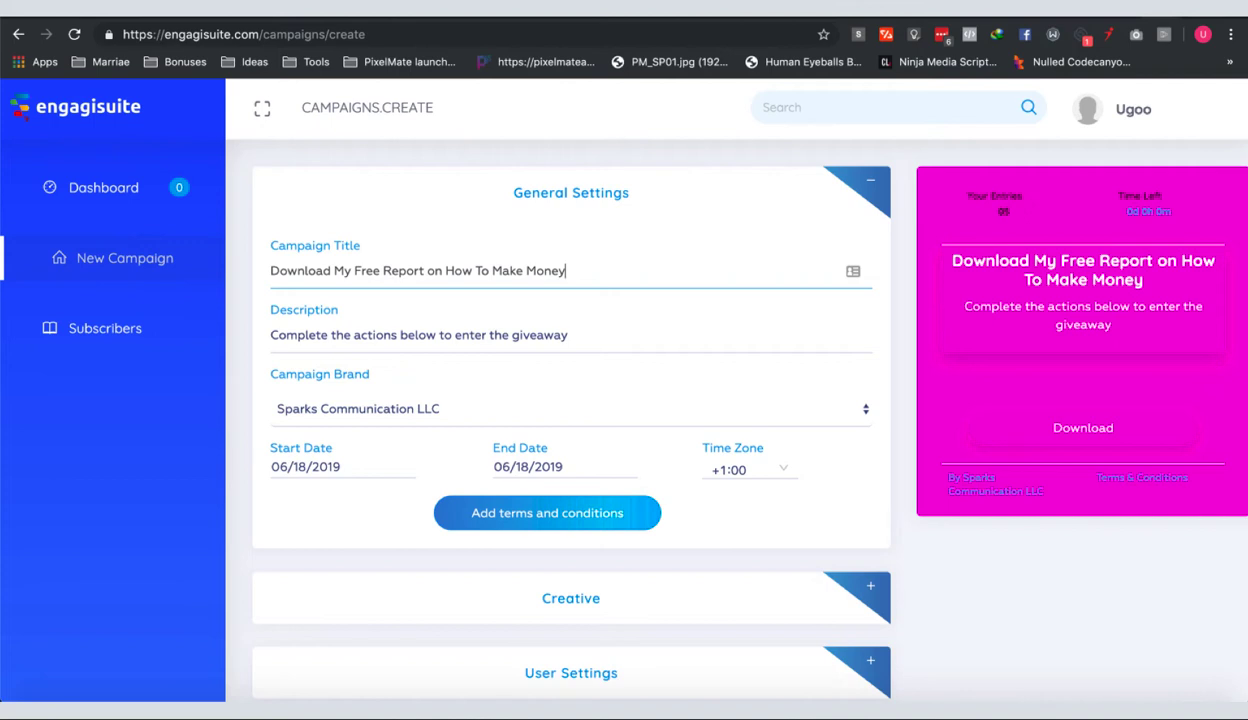
pyautogui.write(' Using ')
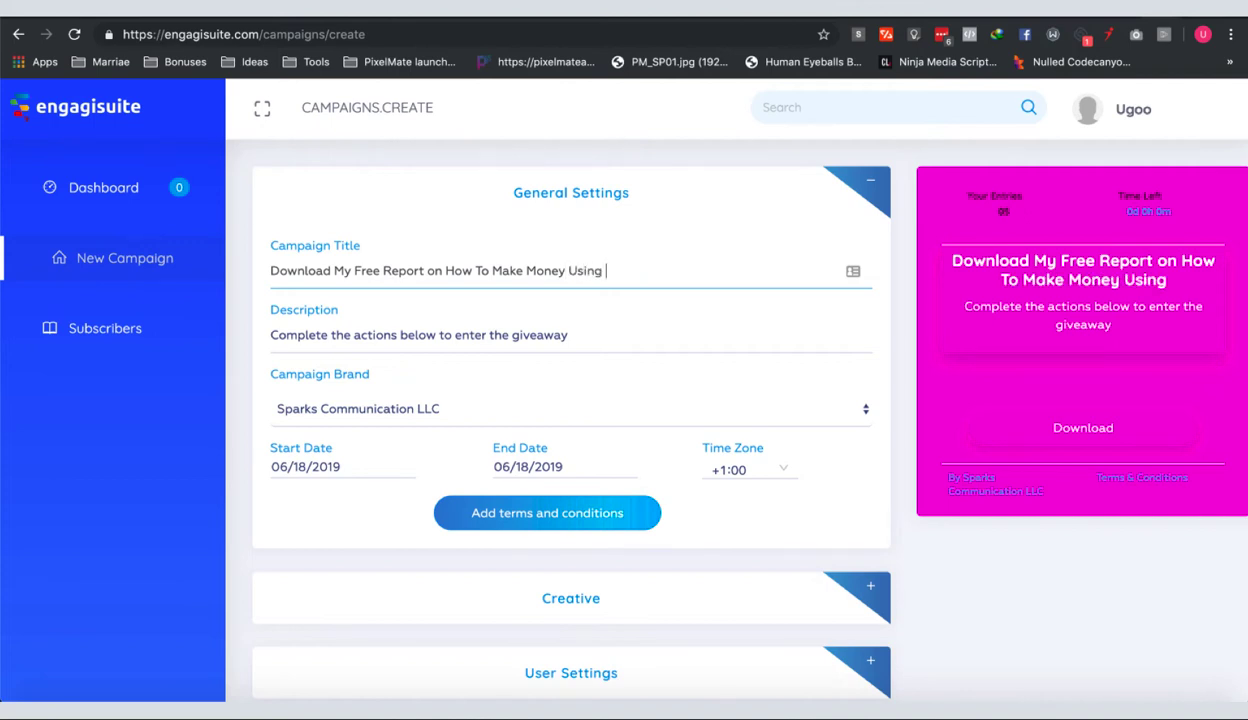
pyautogui.write('Affiliate ')
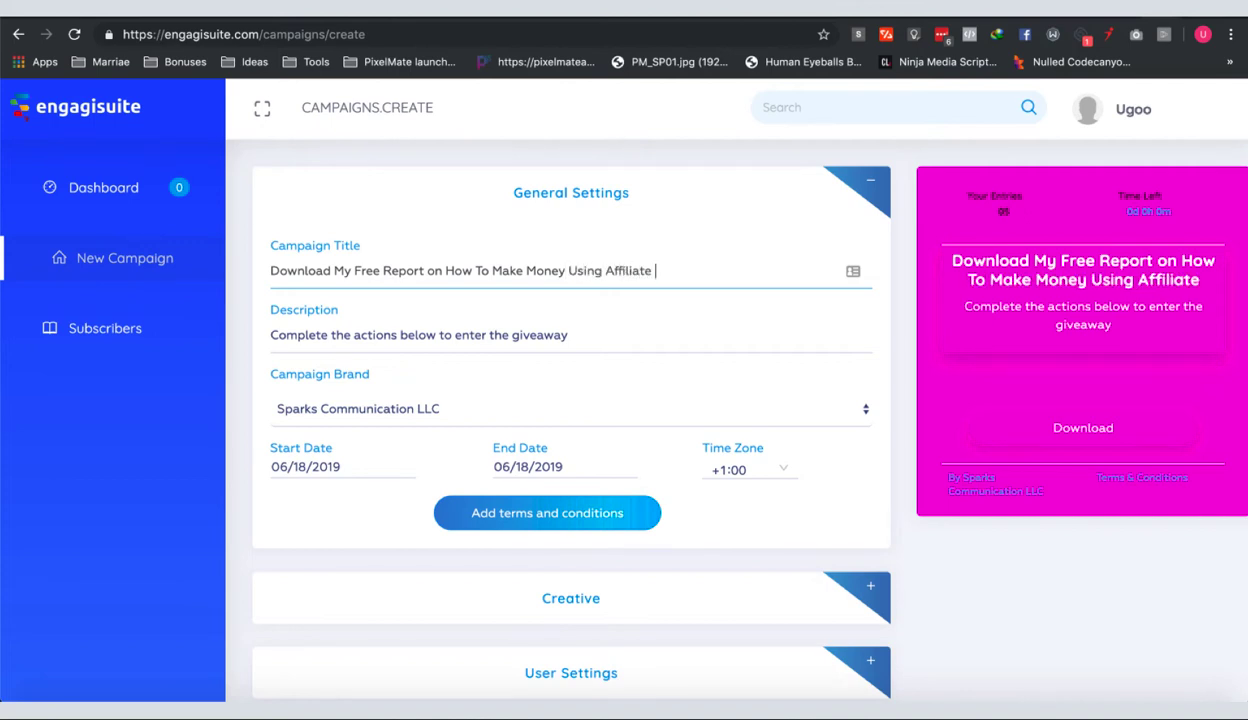
pyautogui.write('Marekting')
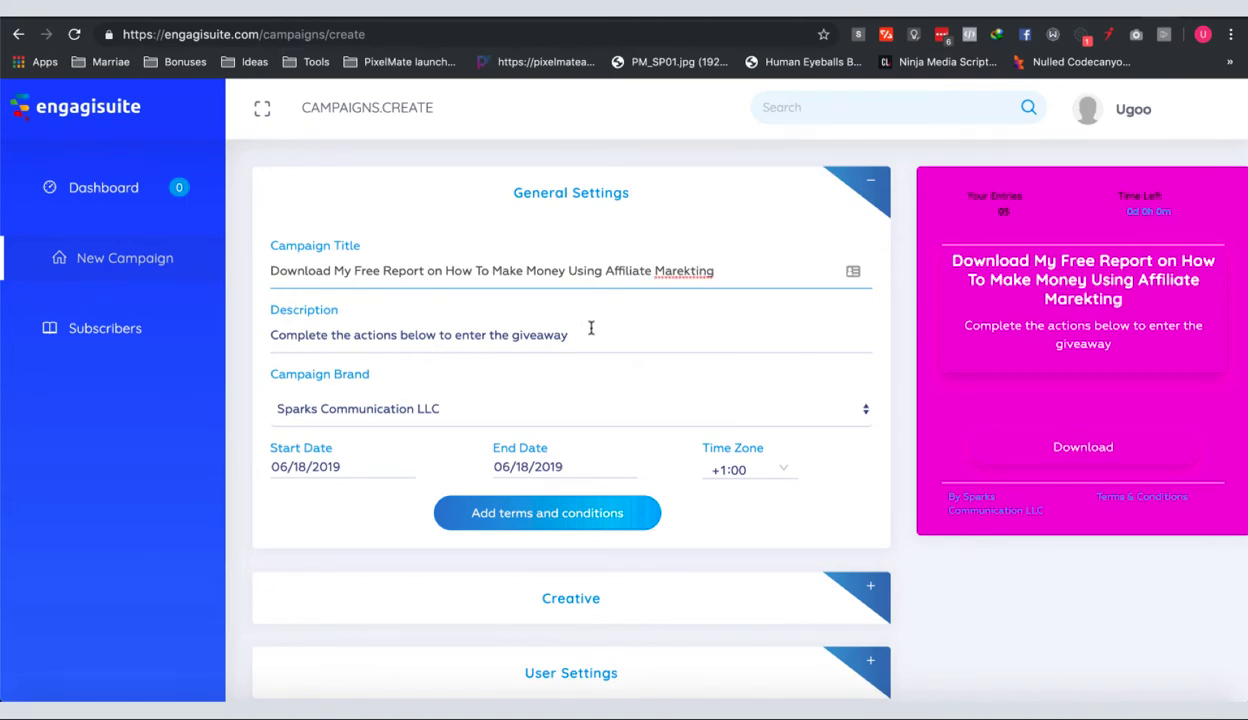
pyautogui.click(690, 271)
pyautogui.press('BackSpace')
pyautogui.press('BackSpace')
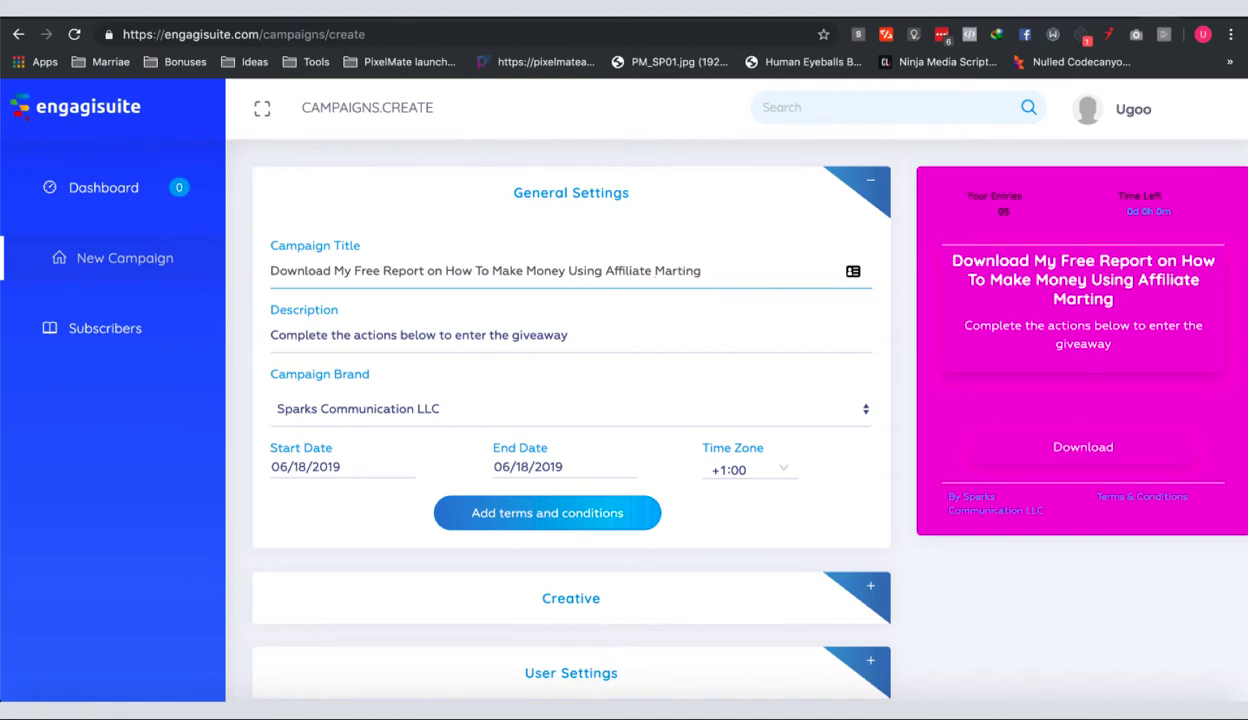
pyautogui.write('ke')
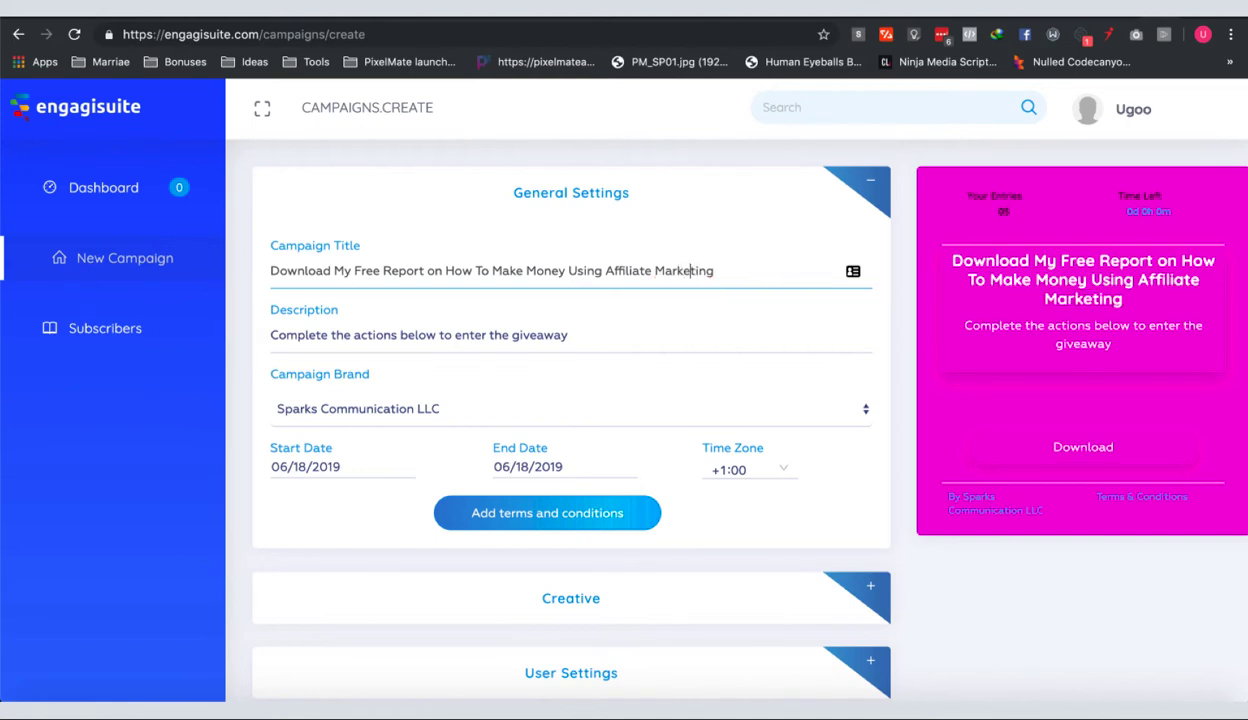
# Replace the campaign description with "You know that affiliate marketing is the BIG thing right now"
pyautogui.click(466, 341)
pyautogui.hotkey('ctrl', 'a')
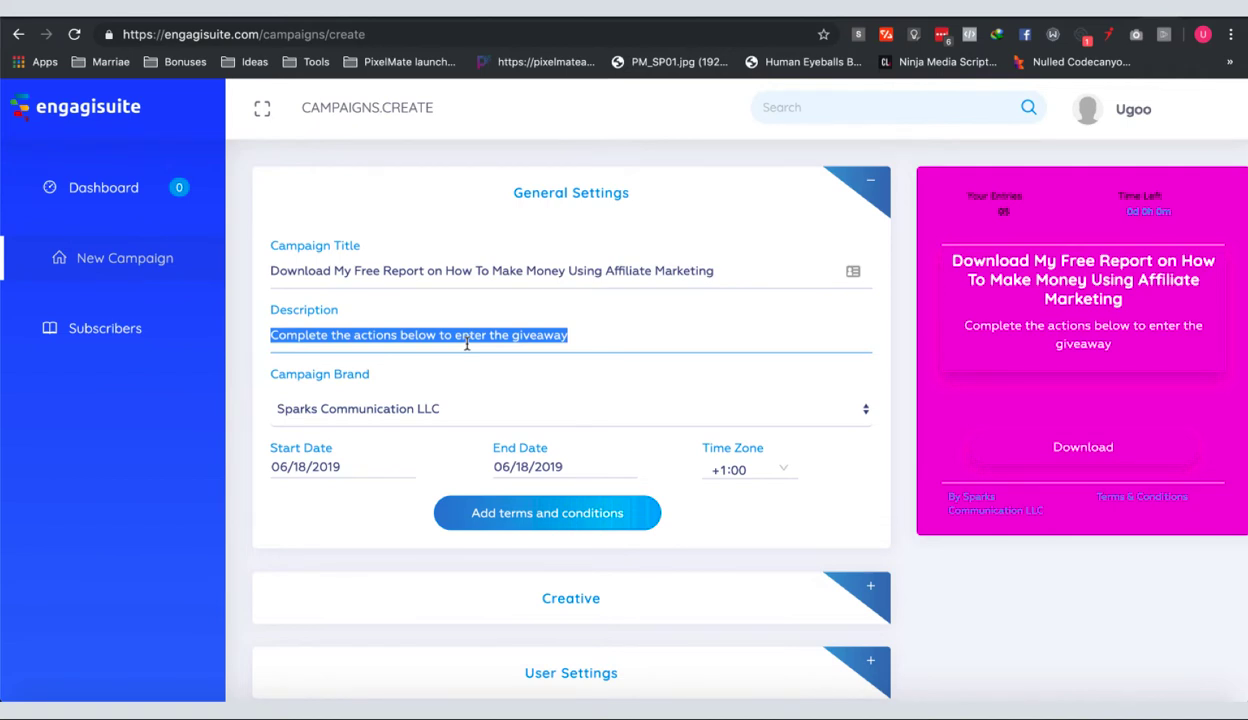
pyautogui.write('You')
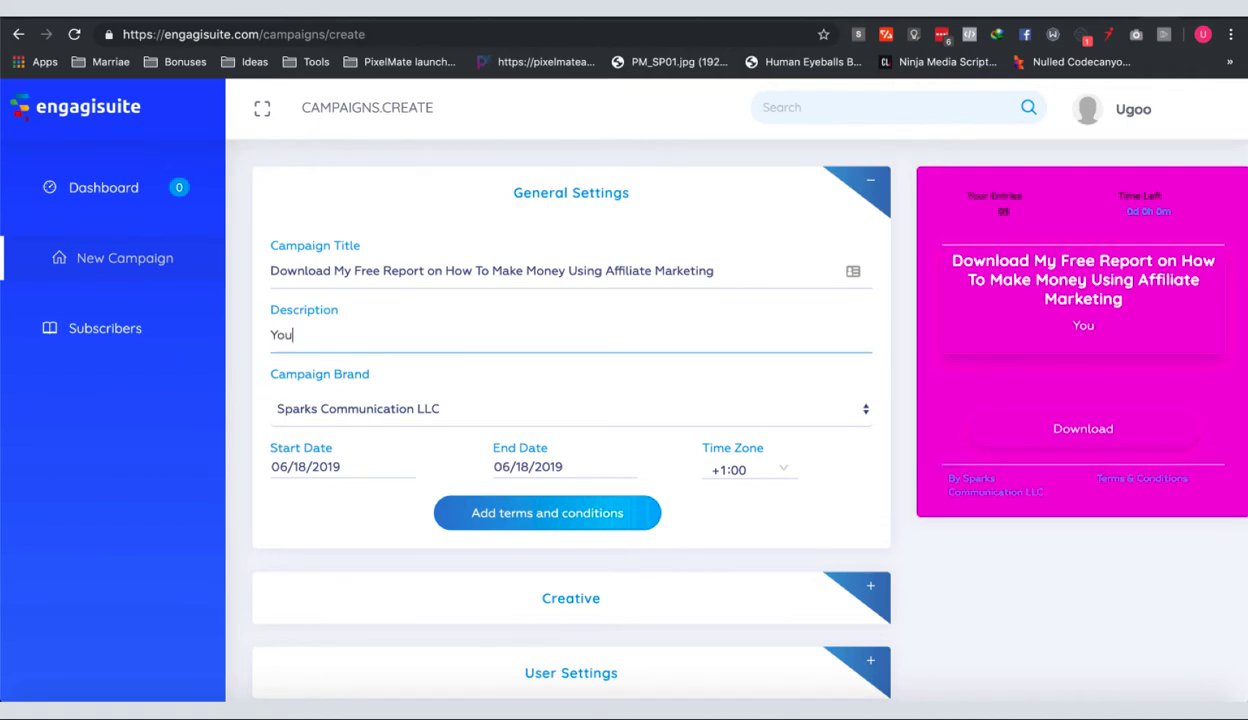
pyautogui.write(' know th')
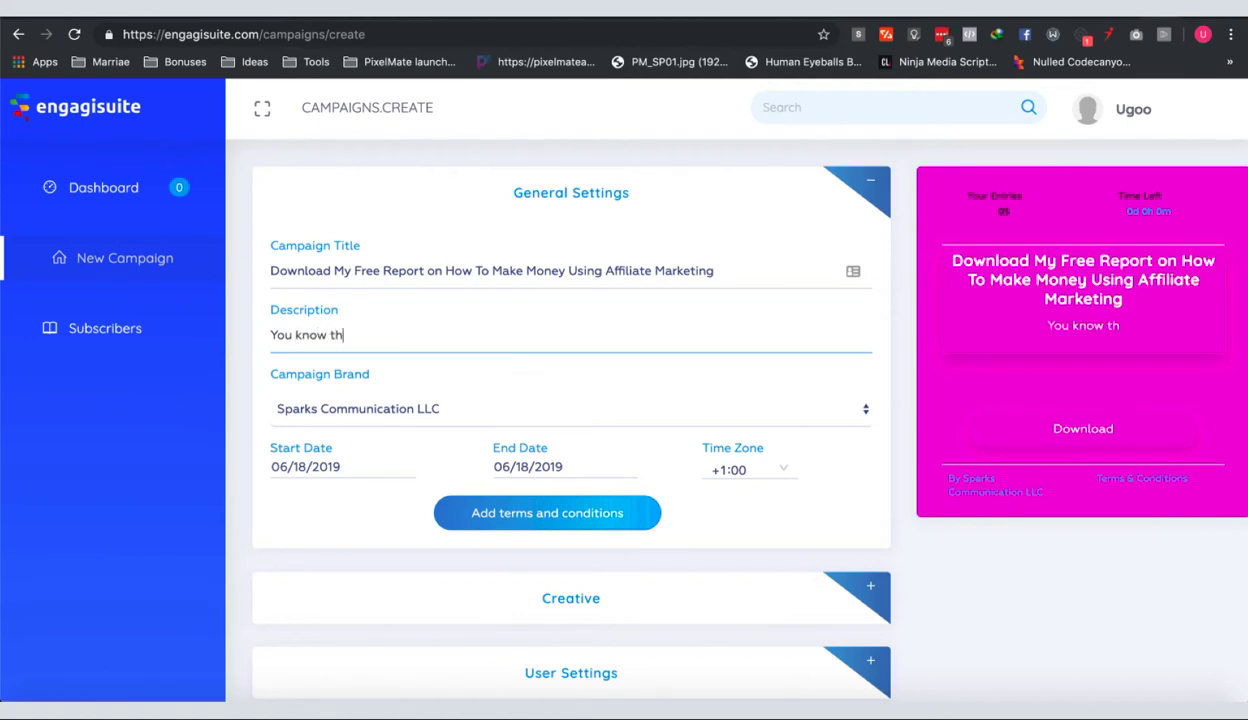
pyautogui.write('at affilaite markt')
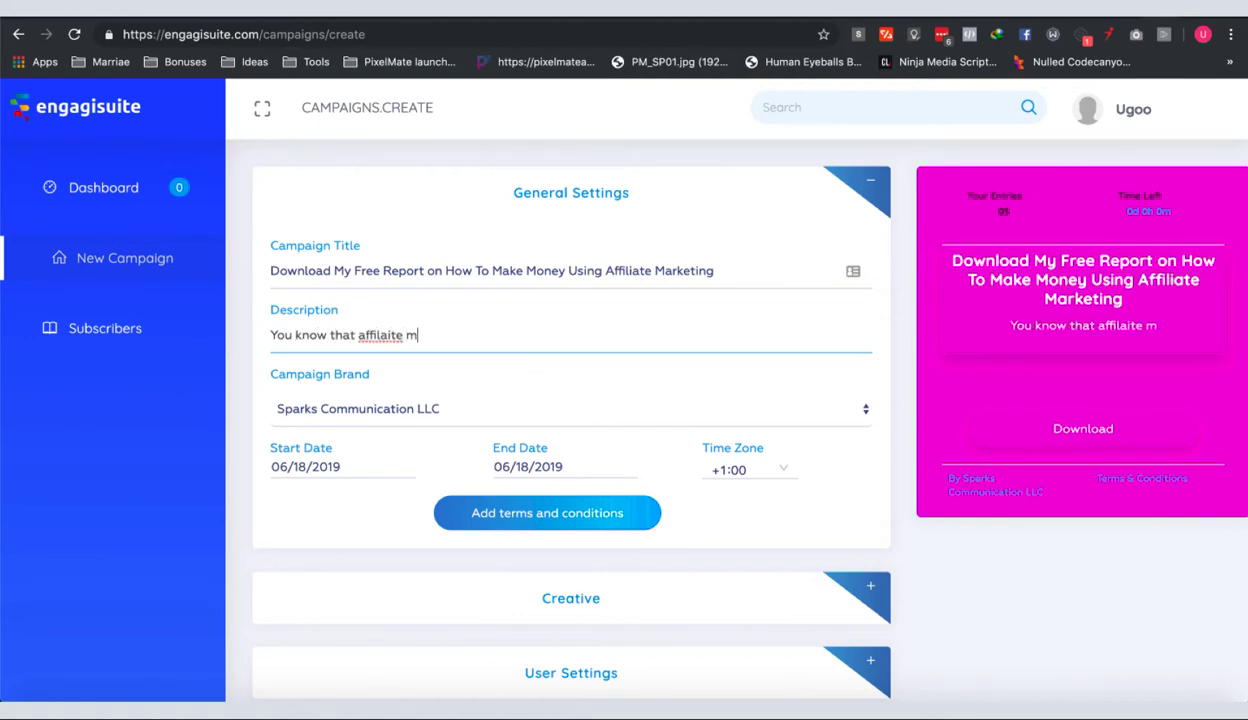
pyautogui.press('BackSpace')
pyautogui.press('BackSpace')
pyautogui.press('BackSpace')
pyautogui.press('BackSpace')
pyautogui.press('BackSpace')
pyautogui.press('BackSpace')
pyautogui.press('BackSpace')
pyautogui.press('BackSpace')
pyautogui.press('BackSpace')
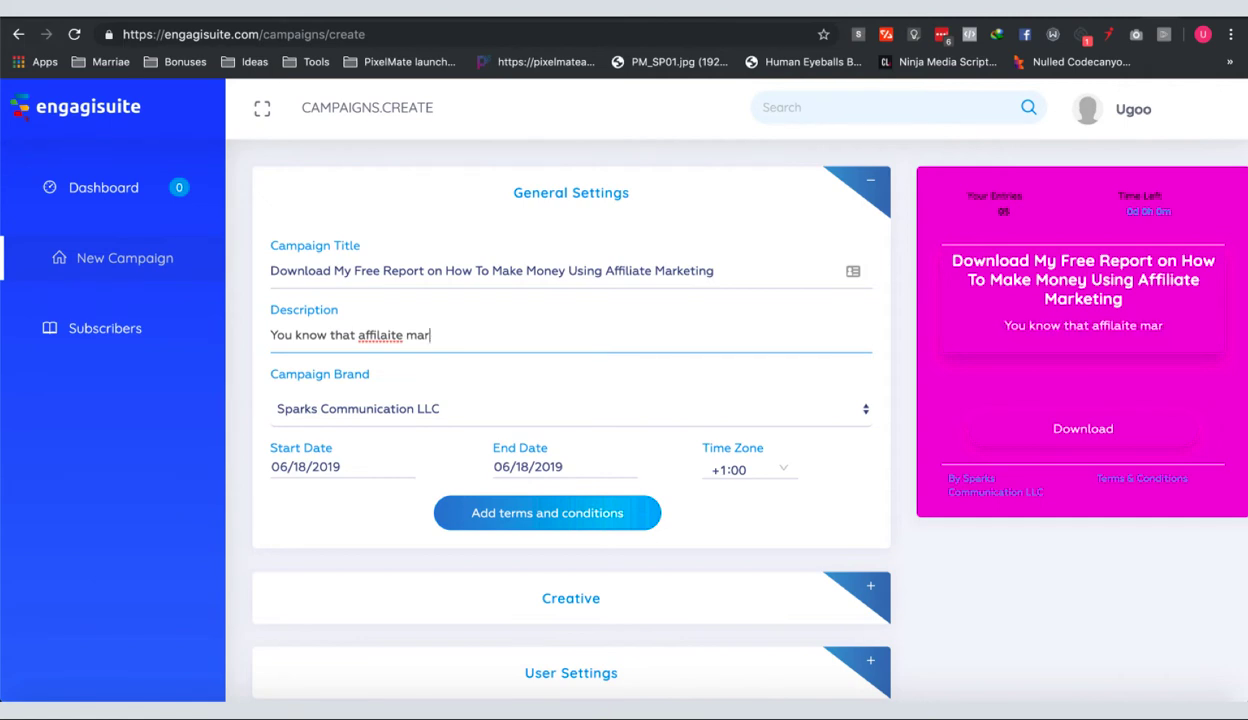
pyautogui.press('BackSpace')
pyautogui.press('BackSpace')
pyautogui.write('lia')
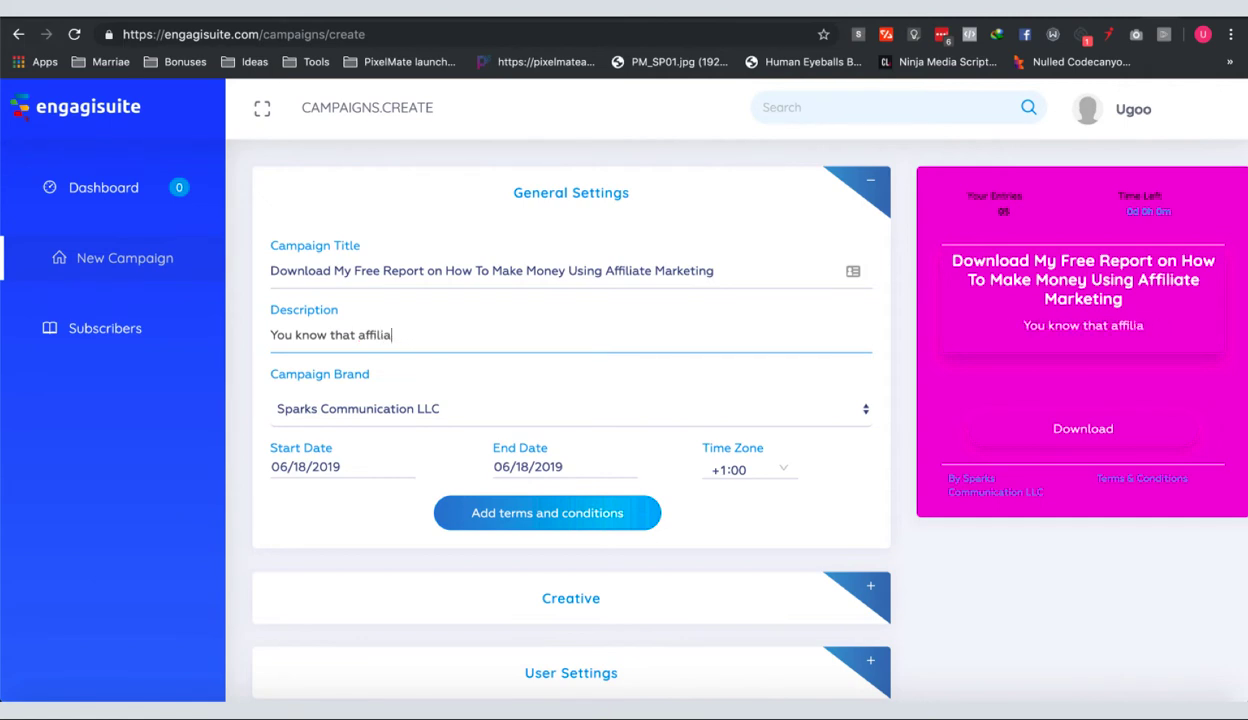
pyautogui.write('te marketi')
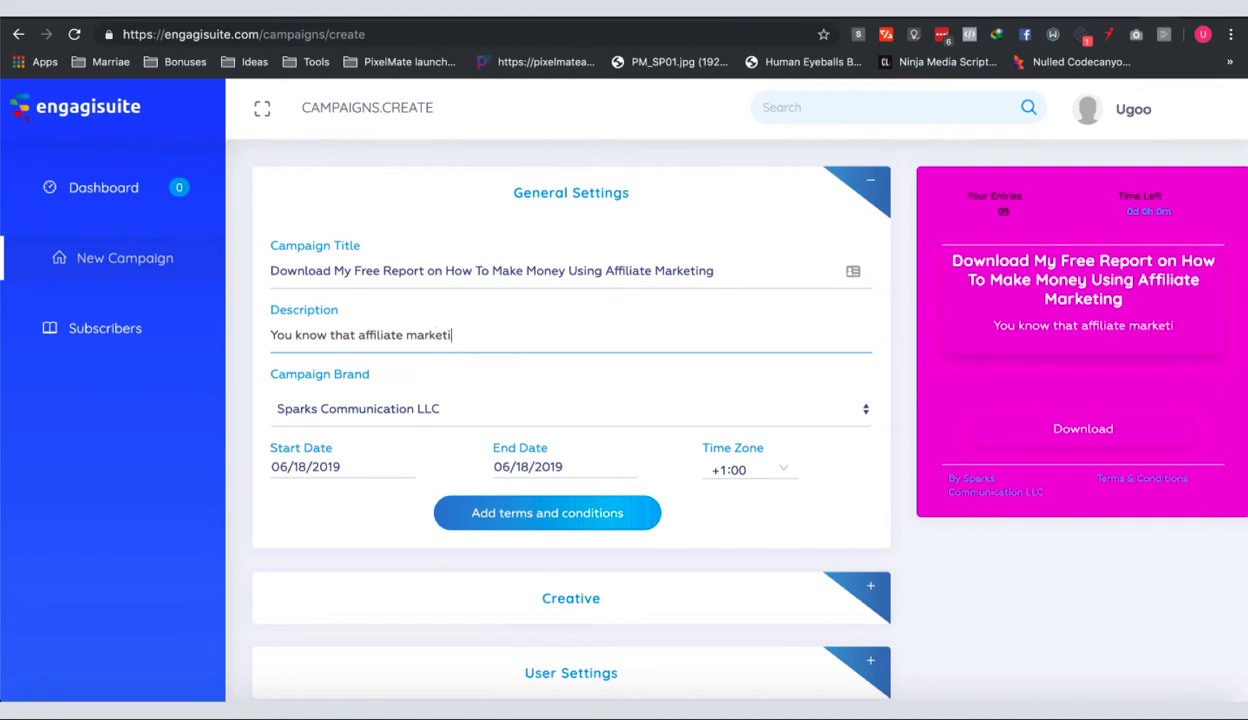
pyautogui.write('ng is the BIG thing')
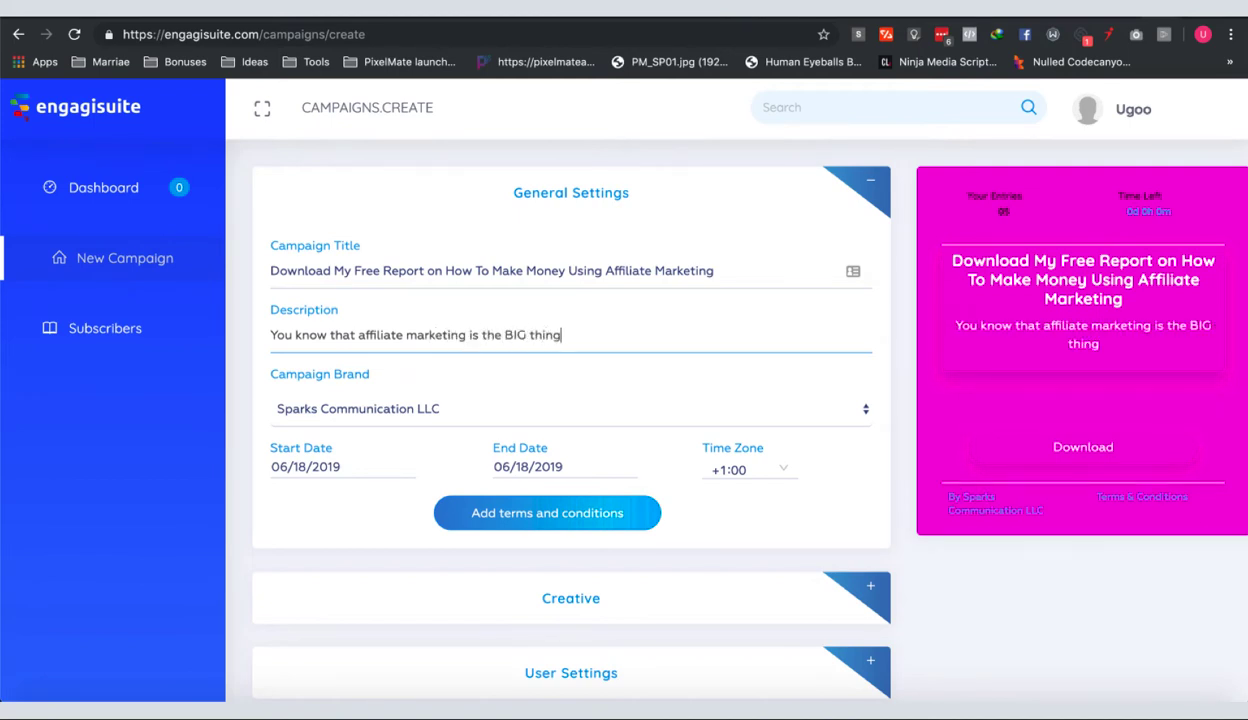
pyautogui.write(' right now')
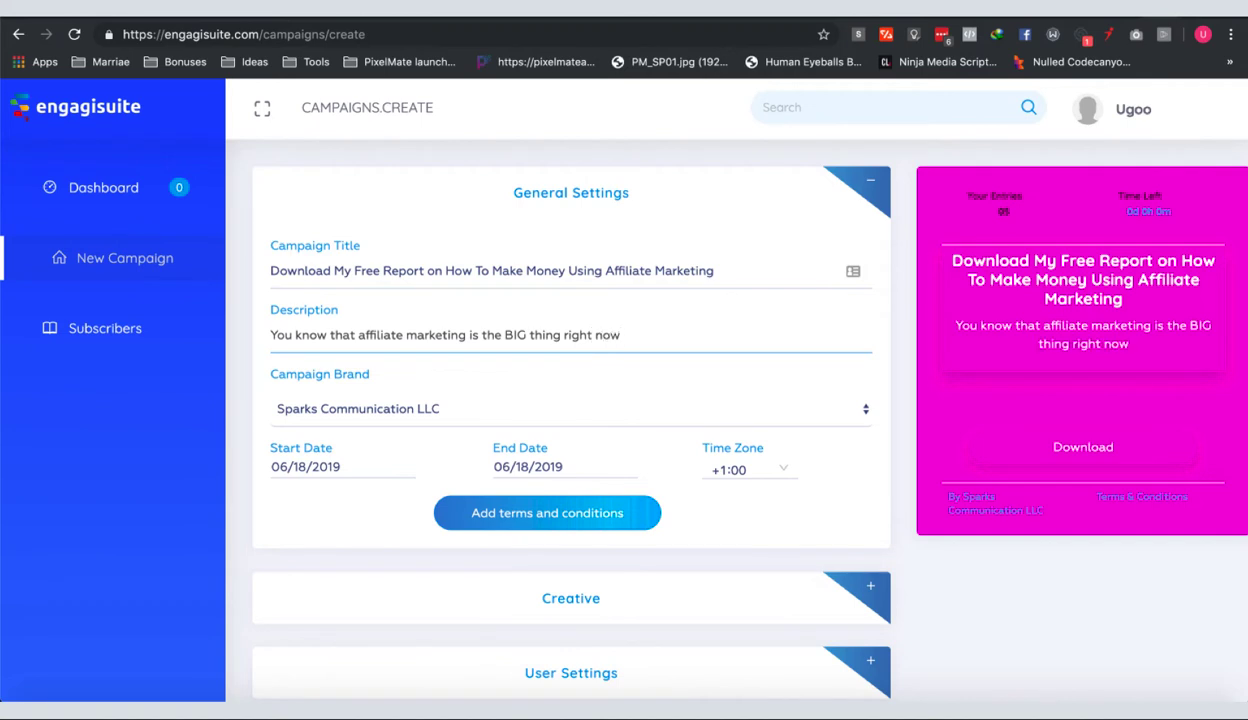
# Extend the description with ". In this free report I show you how you can start making over $500/day"
pyautogui.write('. In')
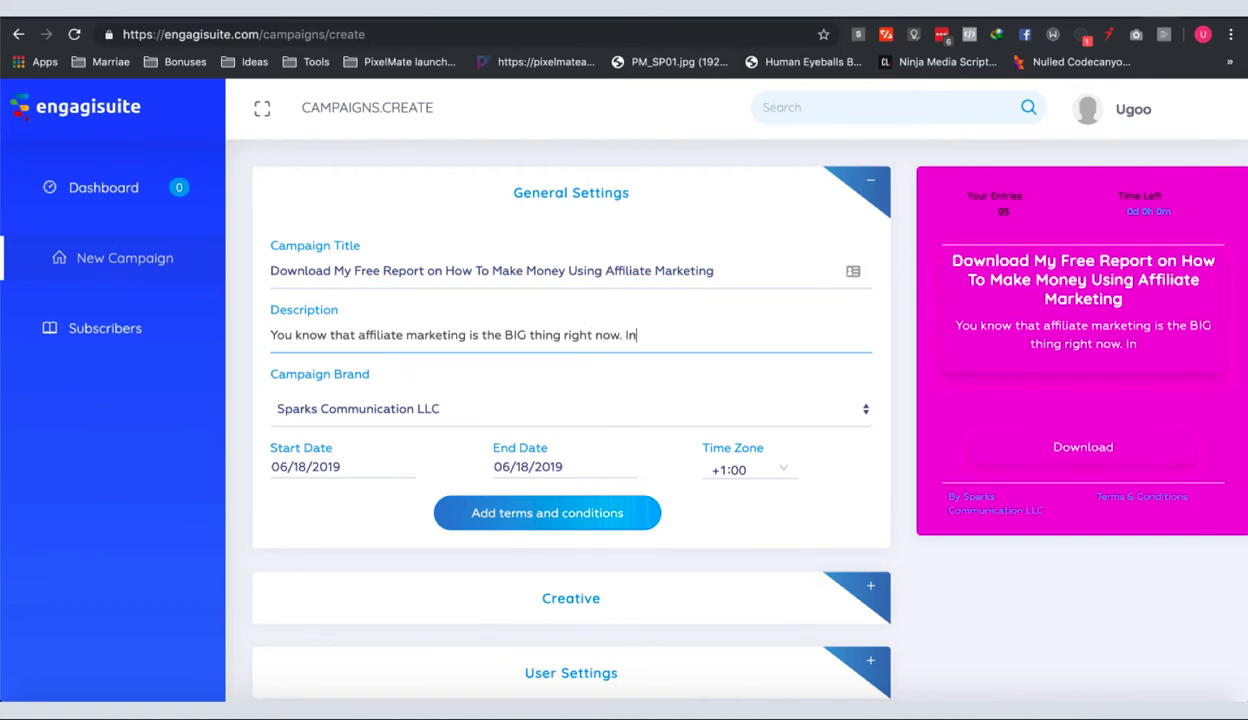
pyautogui.write(' this free')
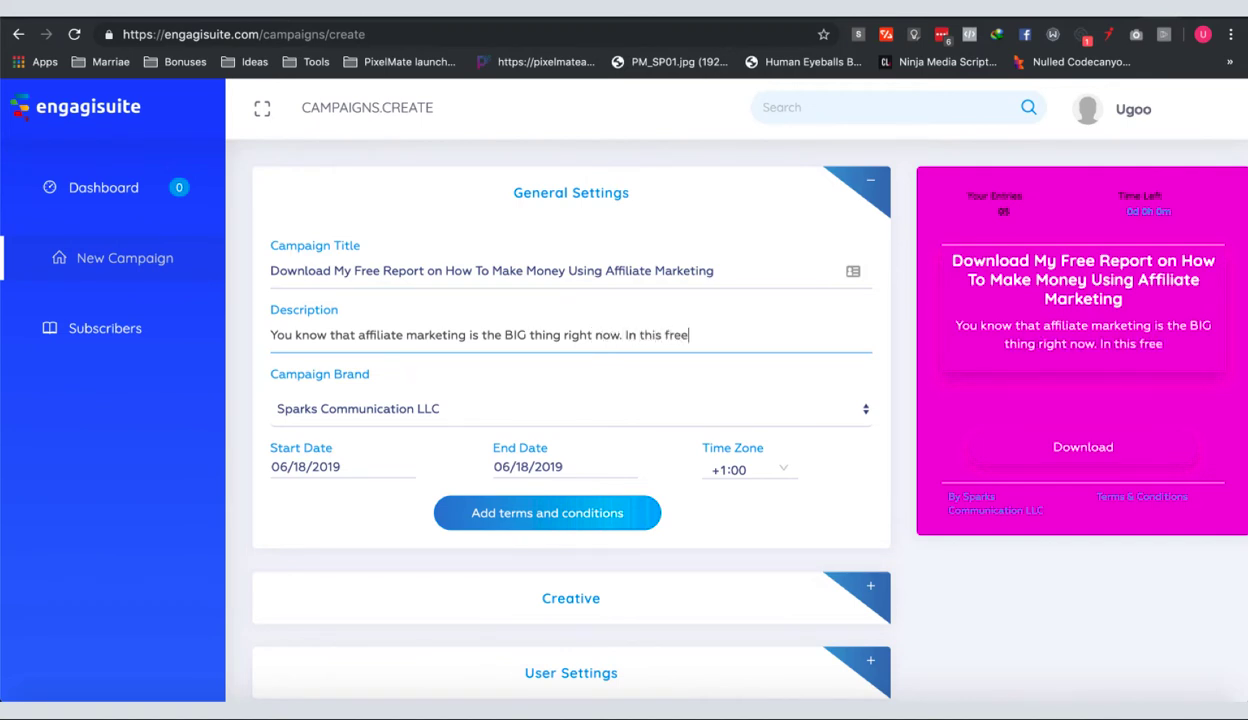
pyautogui.write(' report I show')
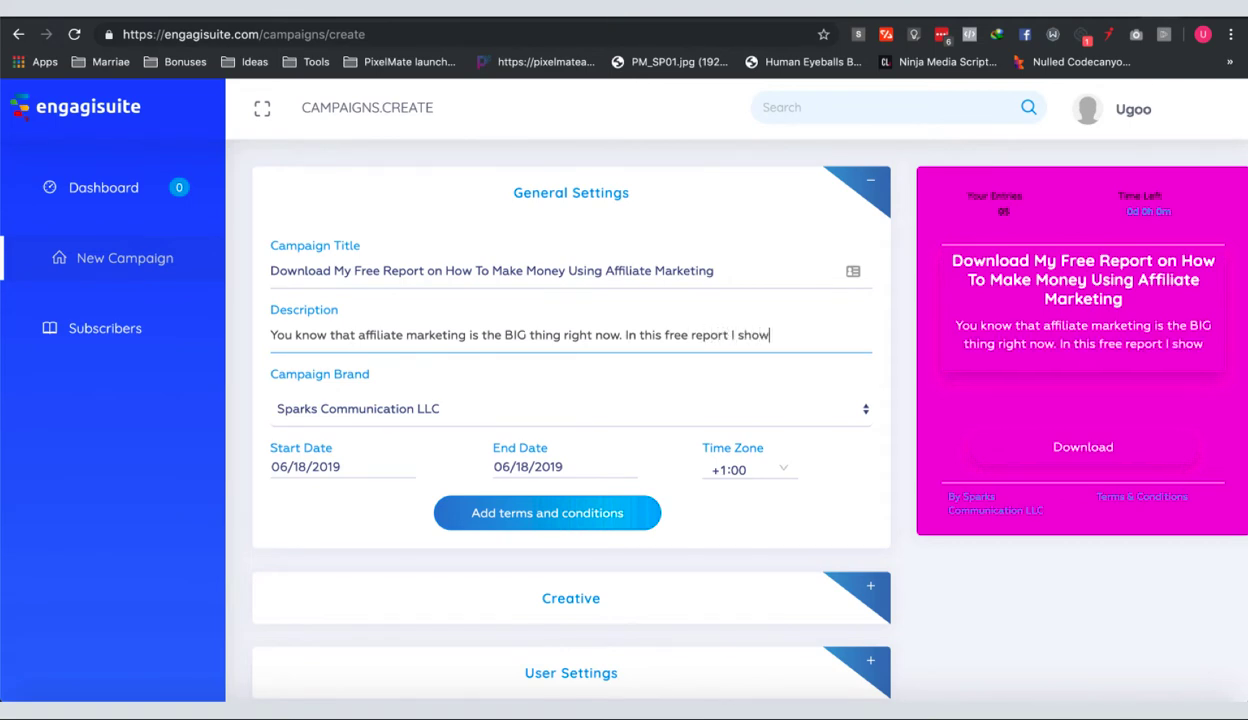
pyautogui.write(' you how you ')
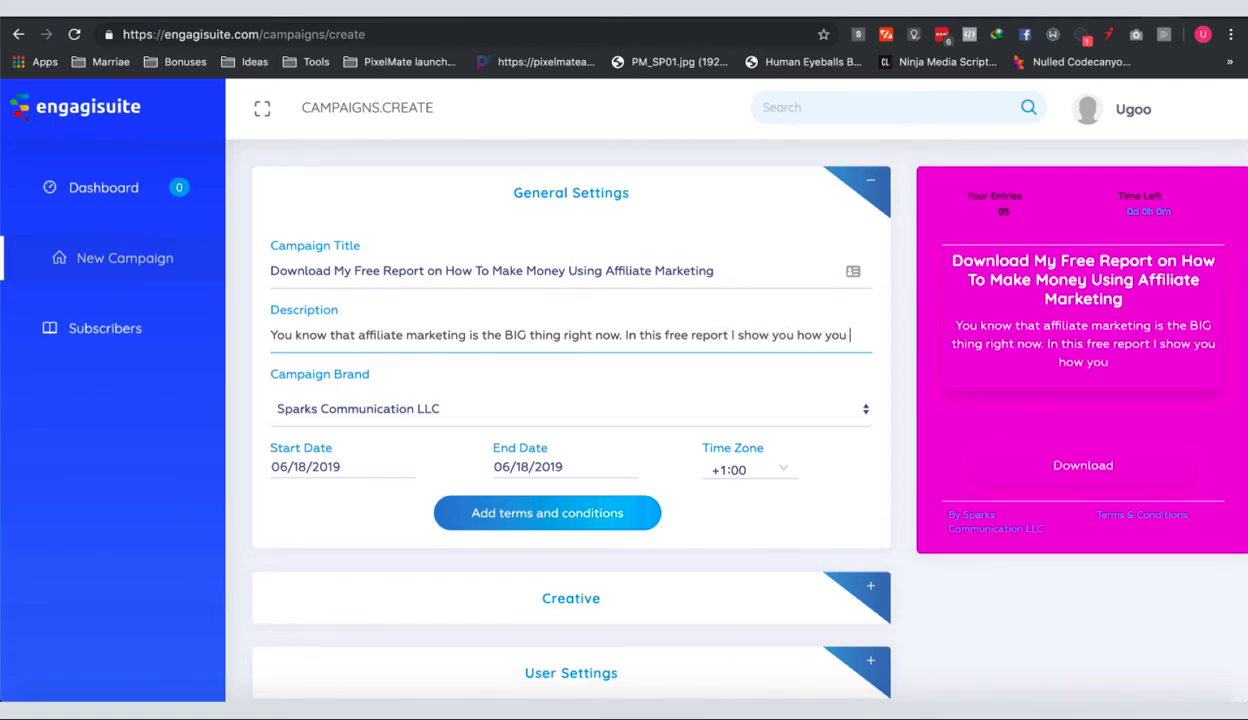
pyautogui.write('can ')
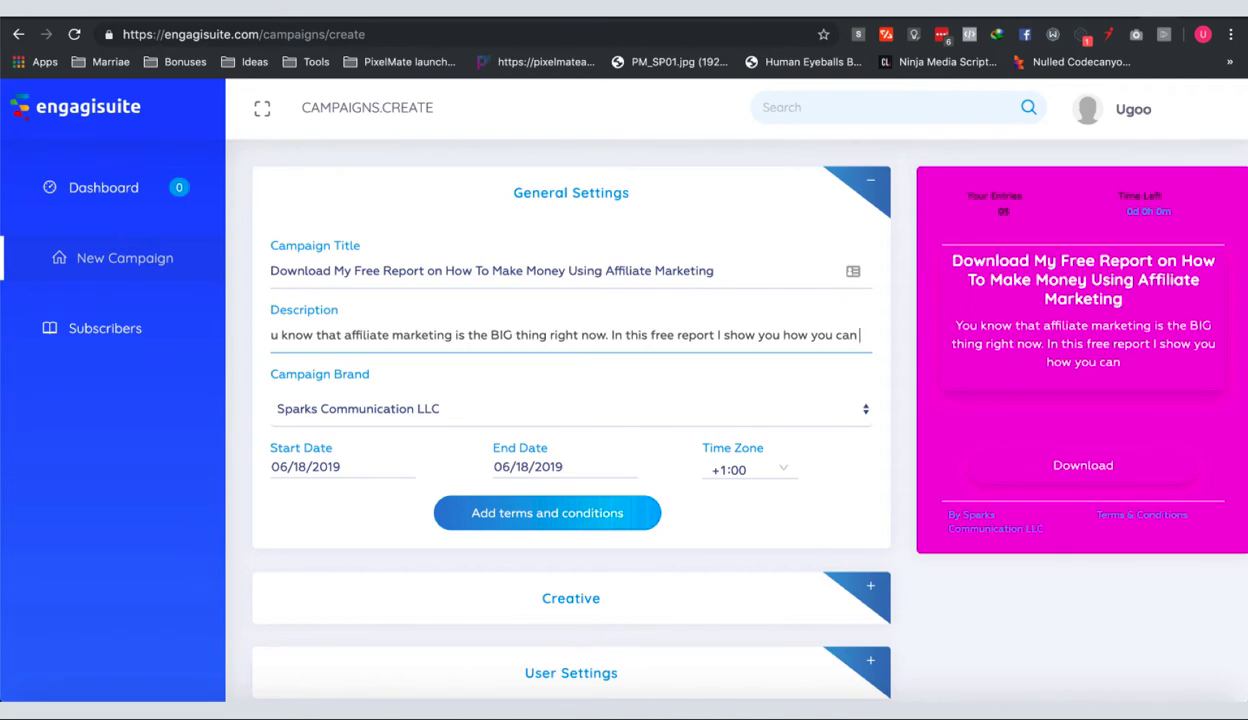
pyautogui.write('start')
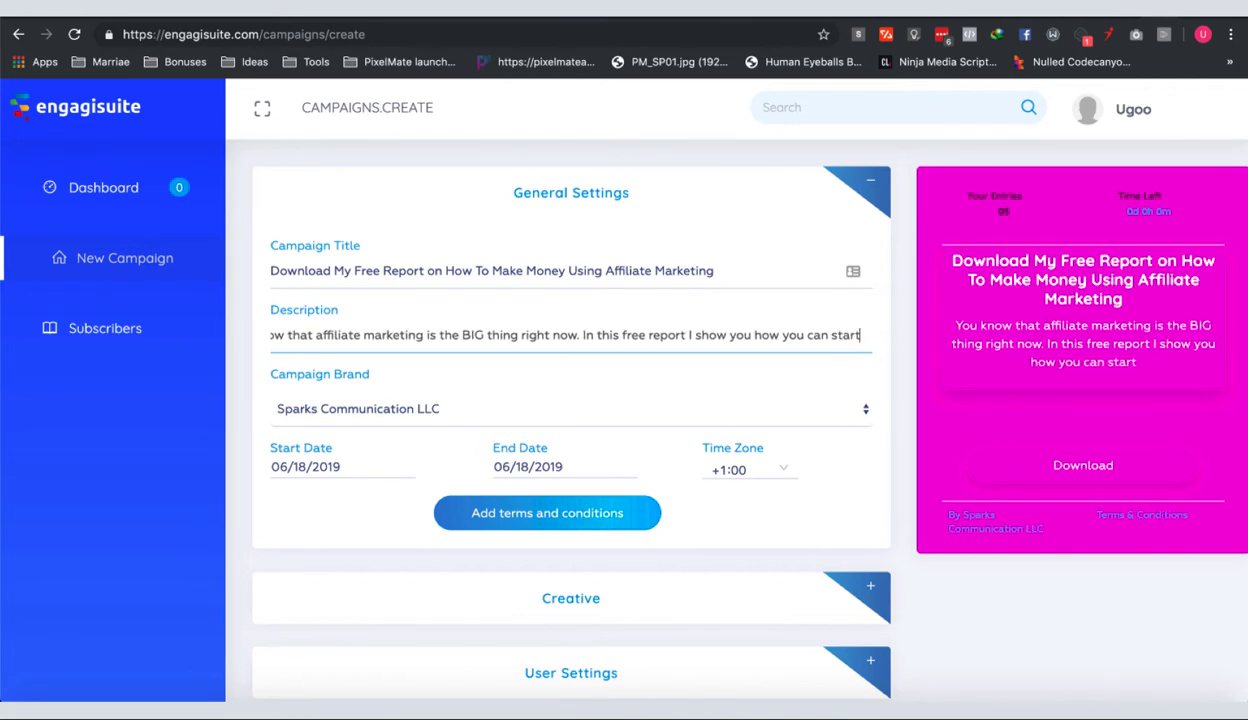
pyautogui.write(' making o')
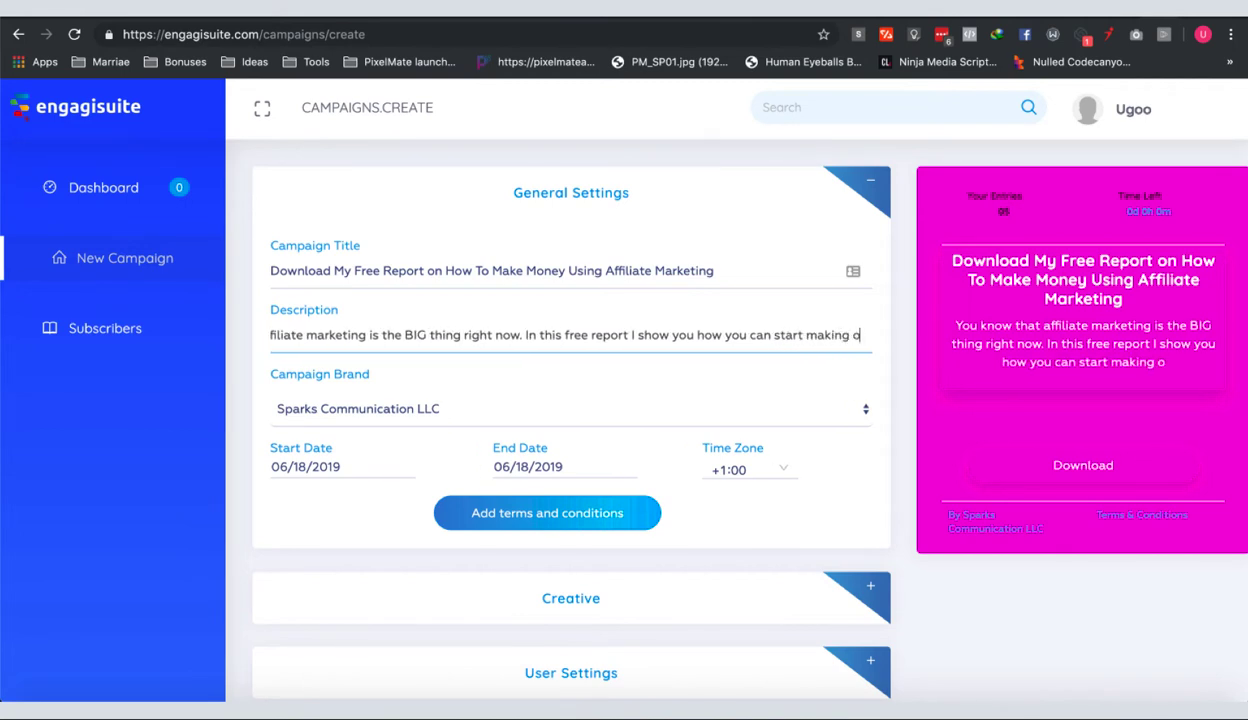
pyautogui.write('ver $500/day')
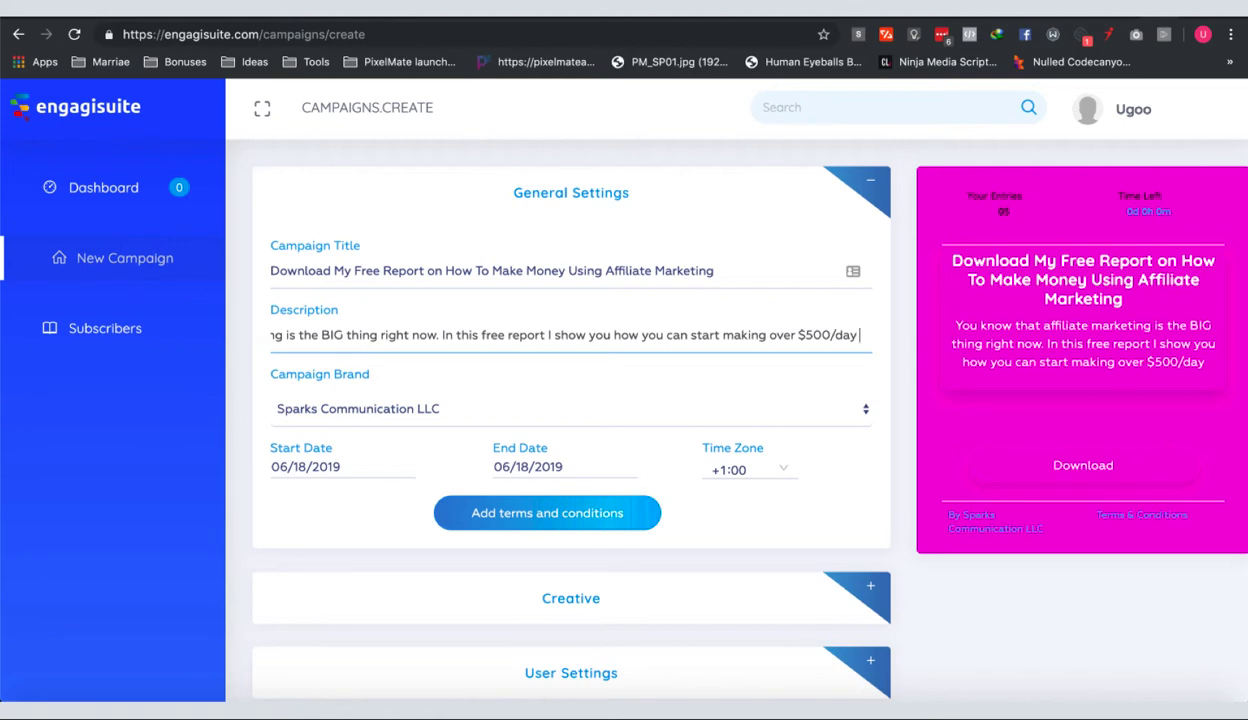
# Continue the campaign description with " selling other people's products."
pyautogui.write('sel')
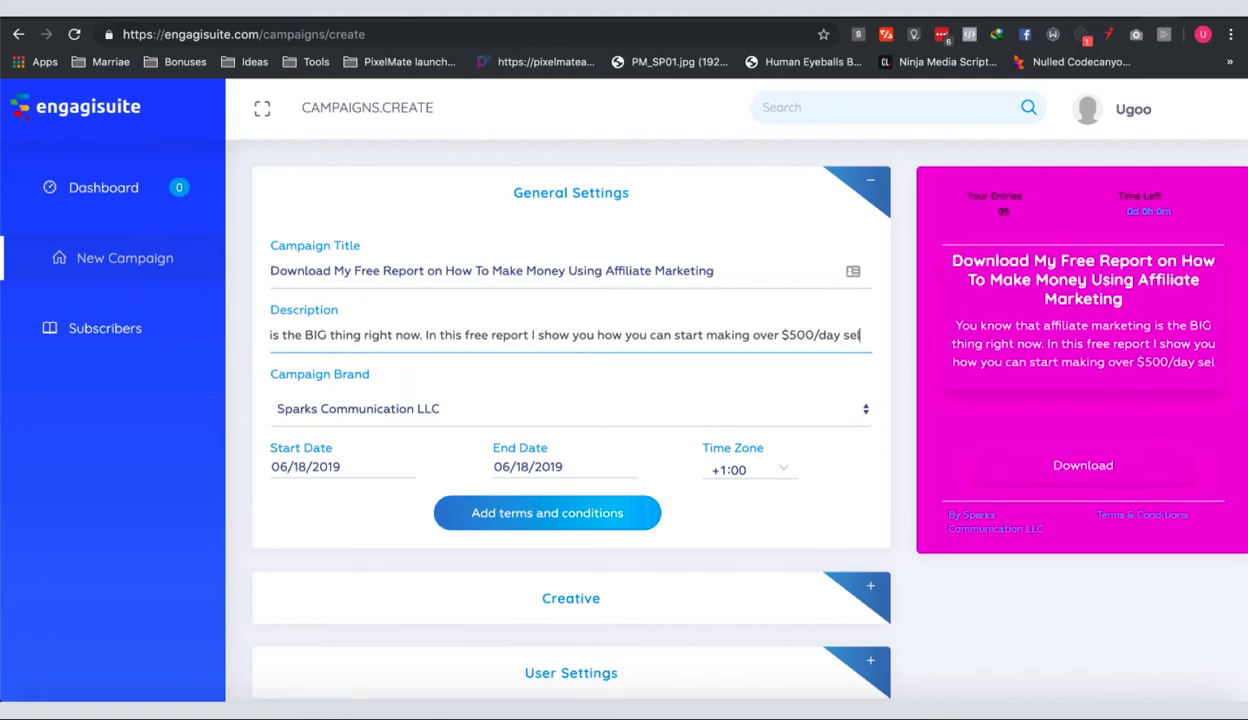
pyautogui.write('ling ')
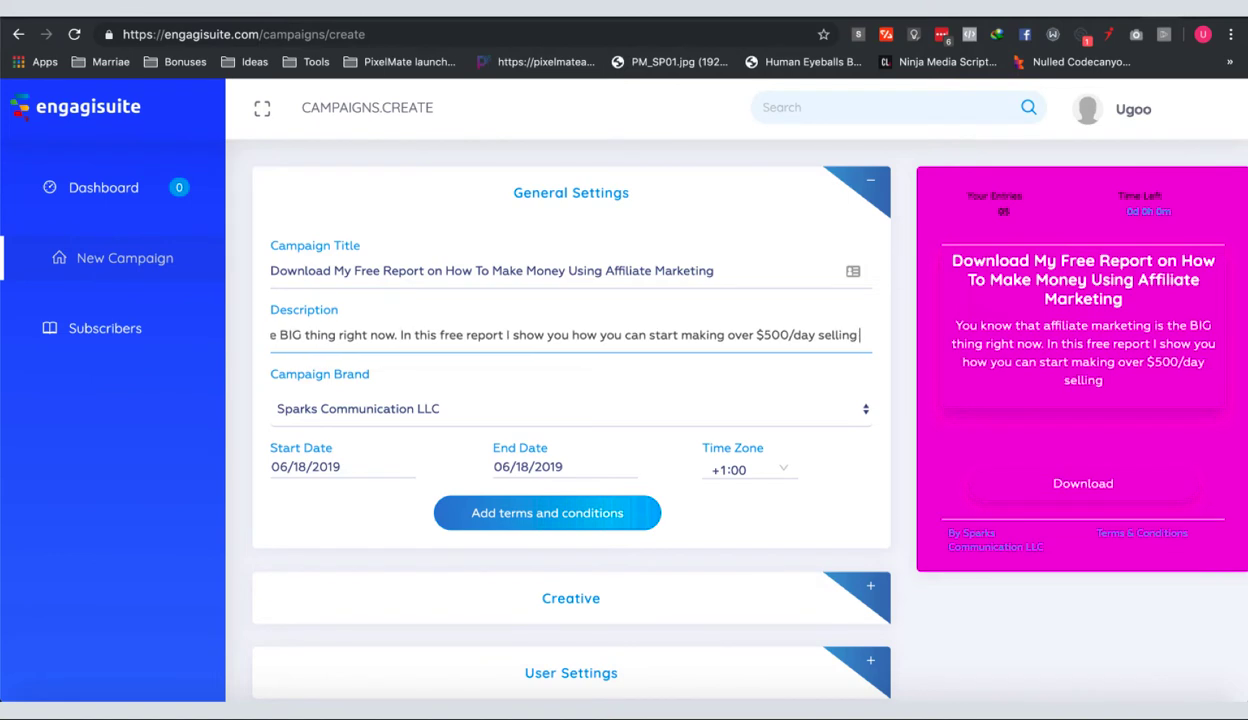
pyautogui.write('other peopl')
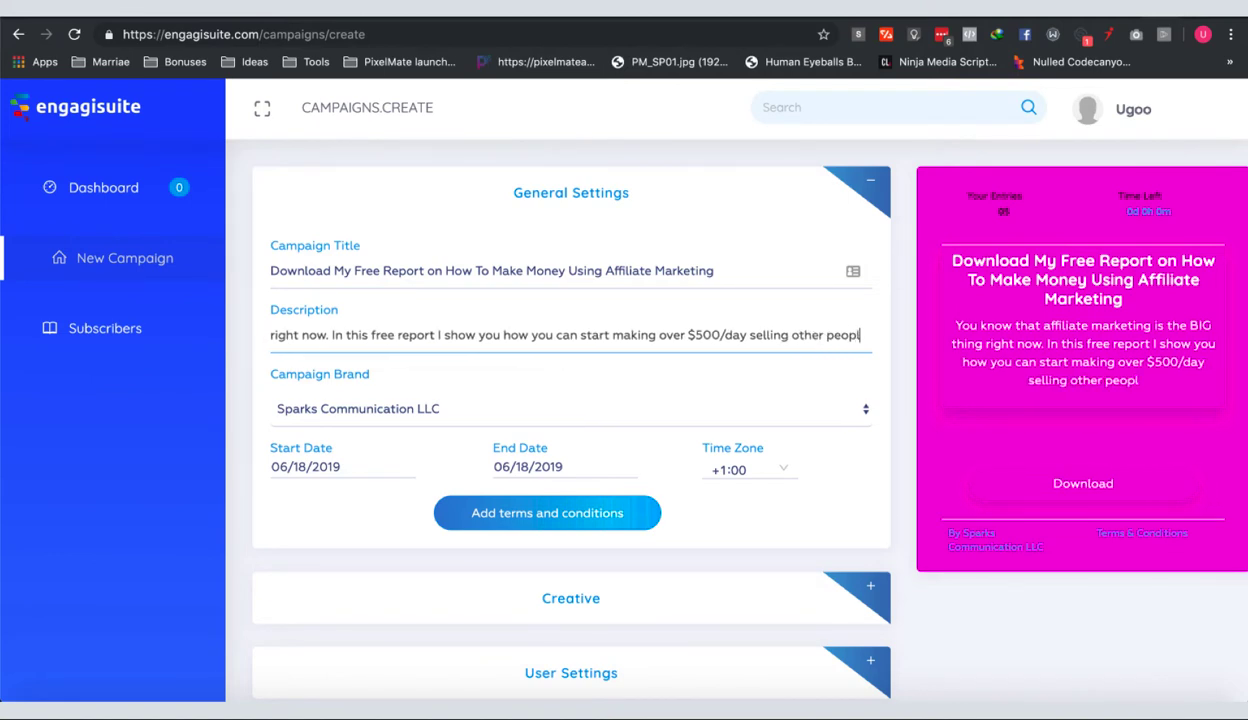
pyautogui.write("e's prod")
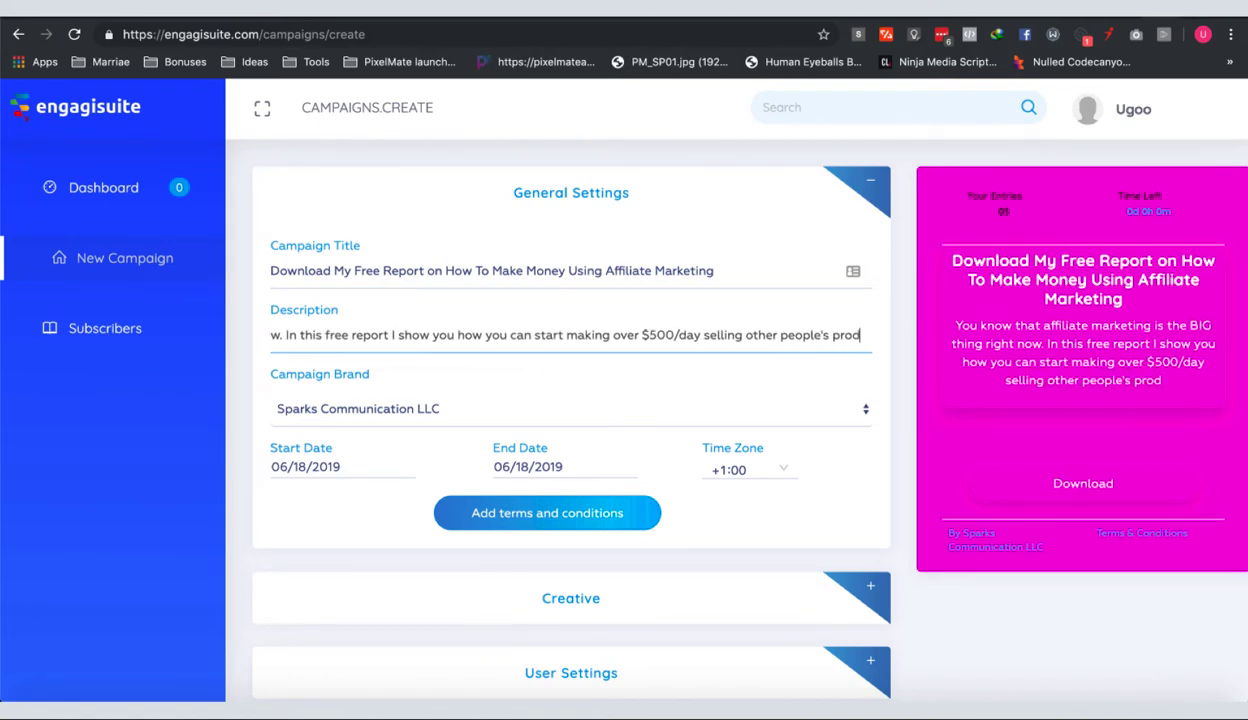
pyautogui.write('ucts. Th')
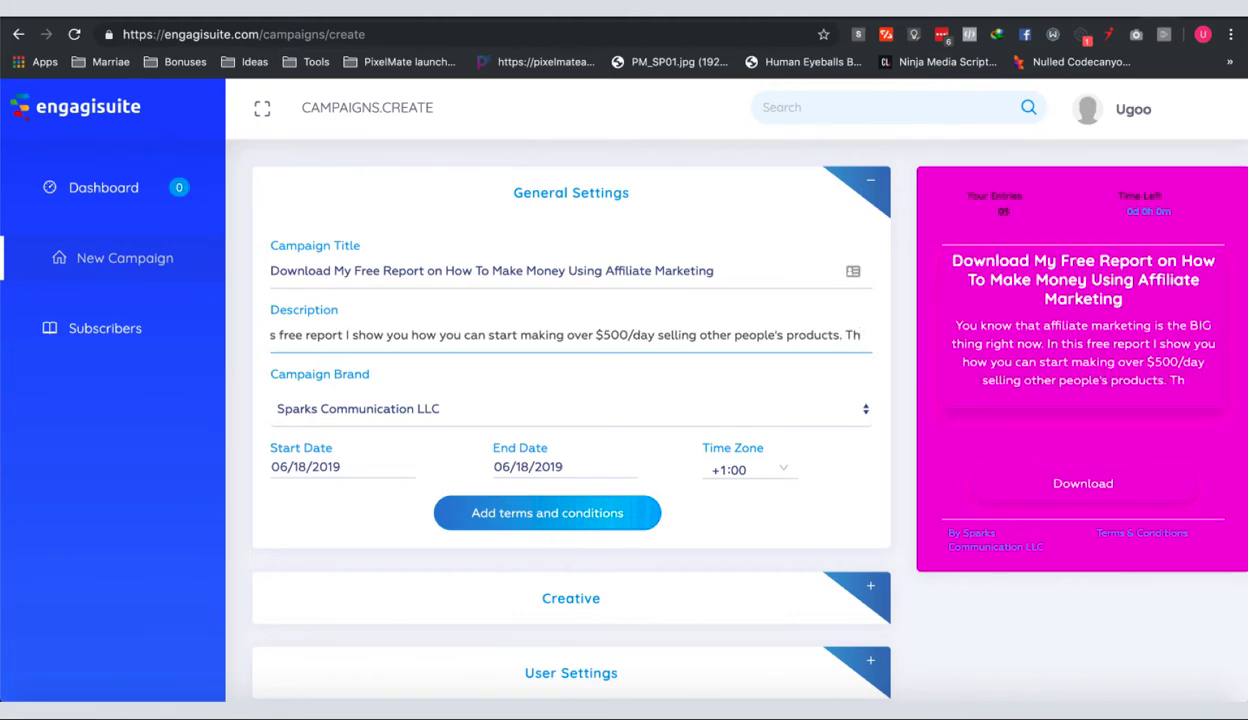
pyautogui.write('is')
pyautogui.press('BackSpace')
pyautogui.press('BackSpace')
pyautogui.press('BackSpace')
pyautogui.press('BackSpace')
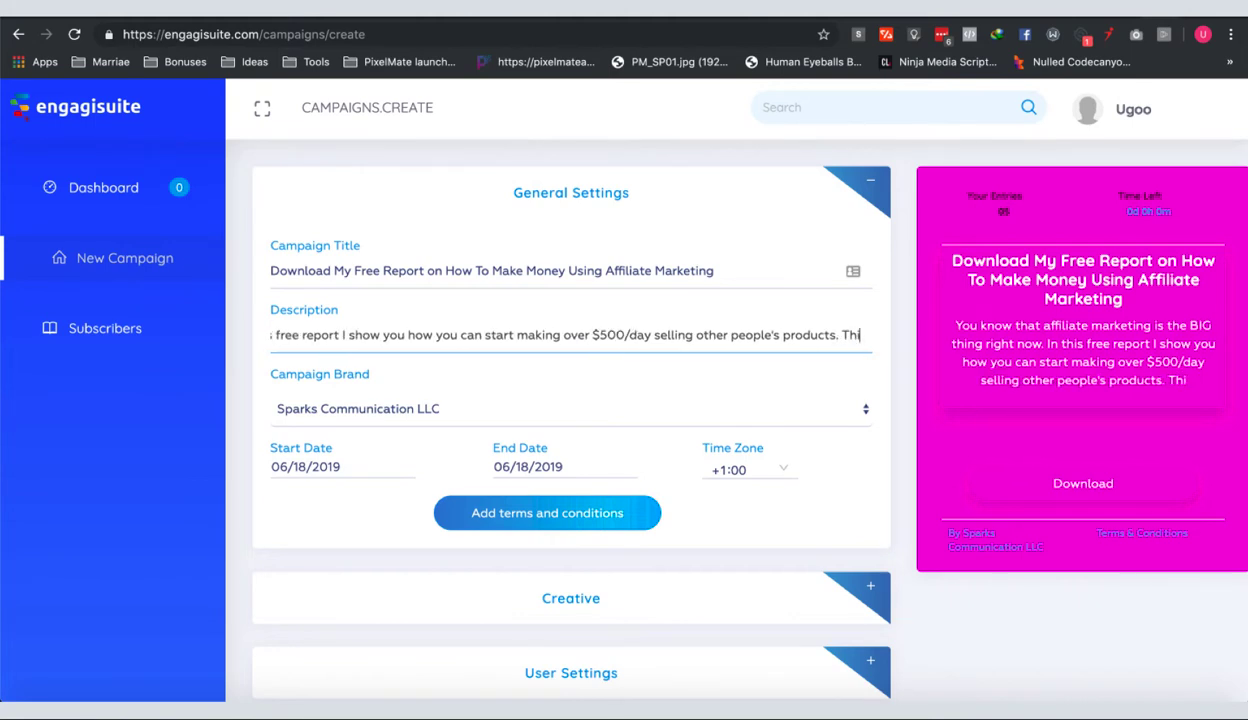
# Add "I give you actionable steps and how you can get started immediately." to the end of the description
pyautogui.write('I give ')
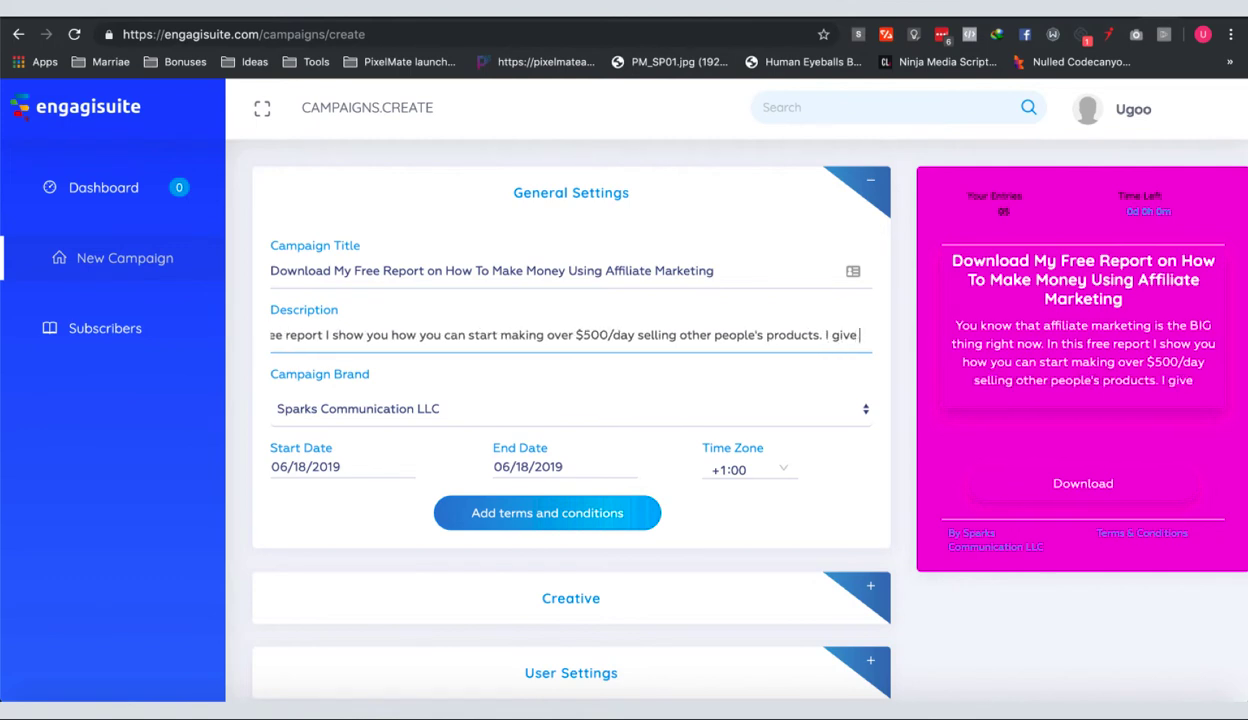
pyautogui.write('you actionable steps ad')
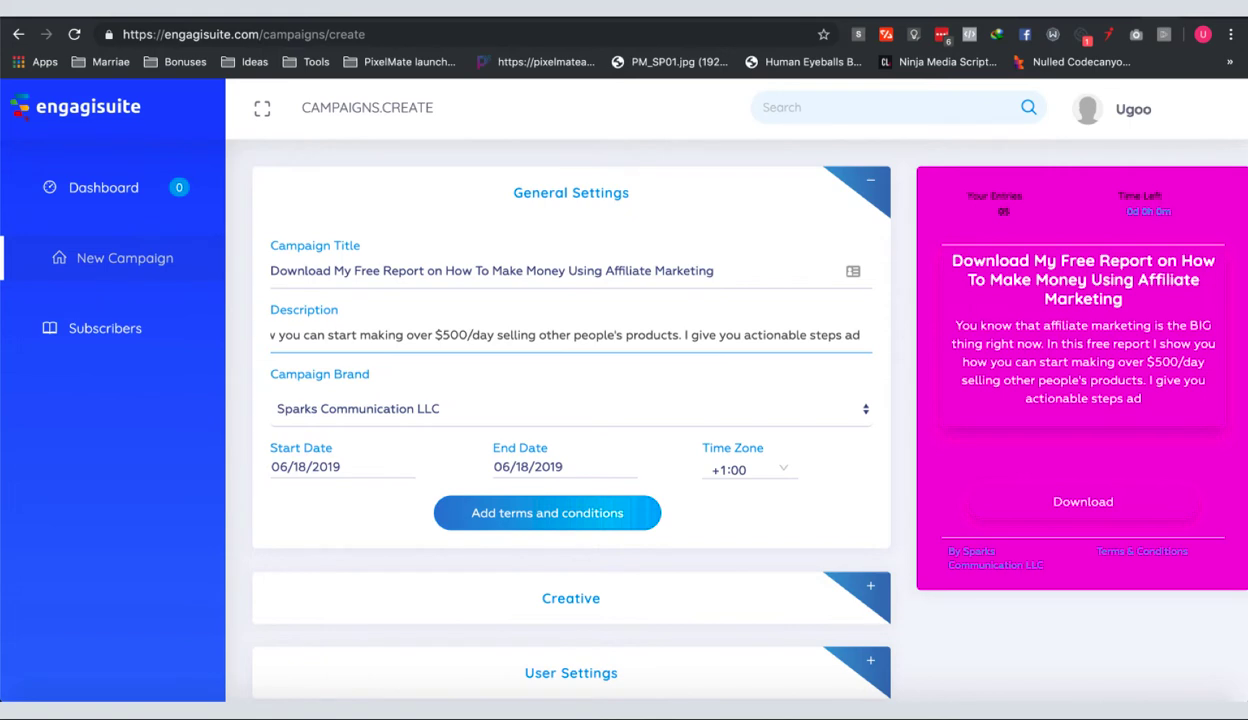
pyautogui.press('BackSpace')
pyautogui.write('nd how yo')
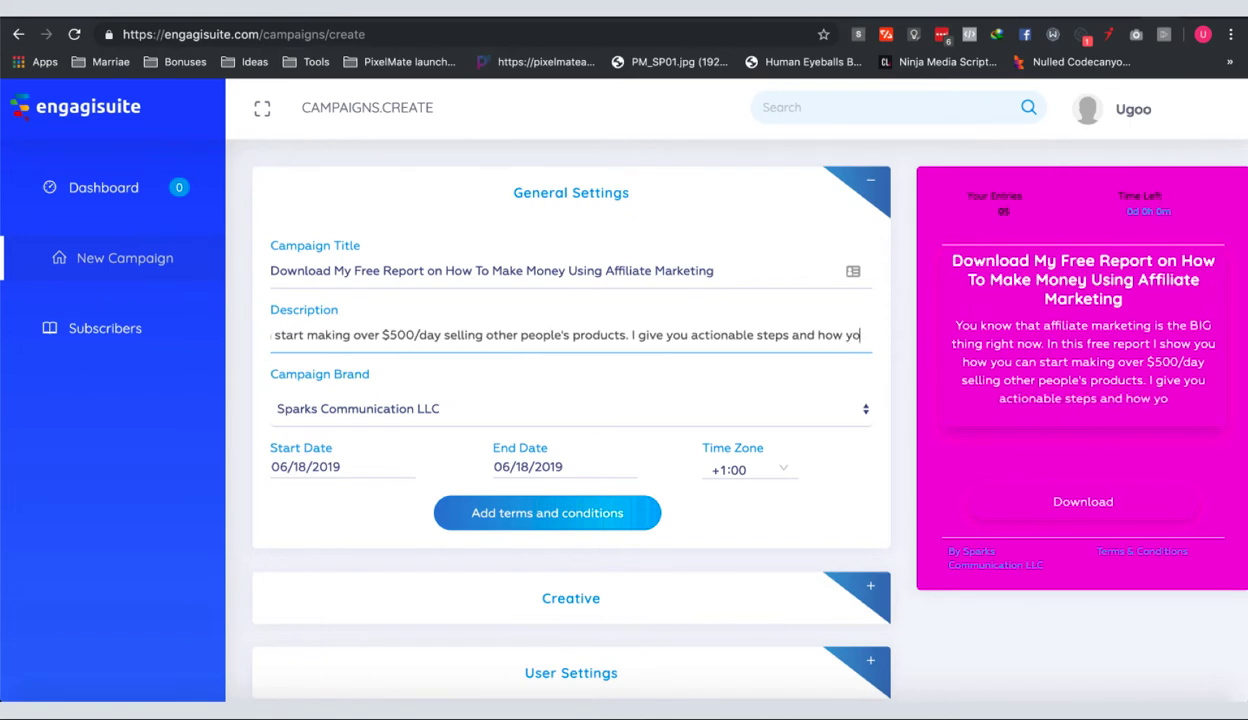
pyautogui.write('u can get sta')
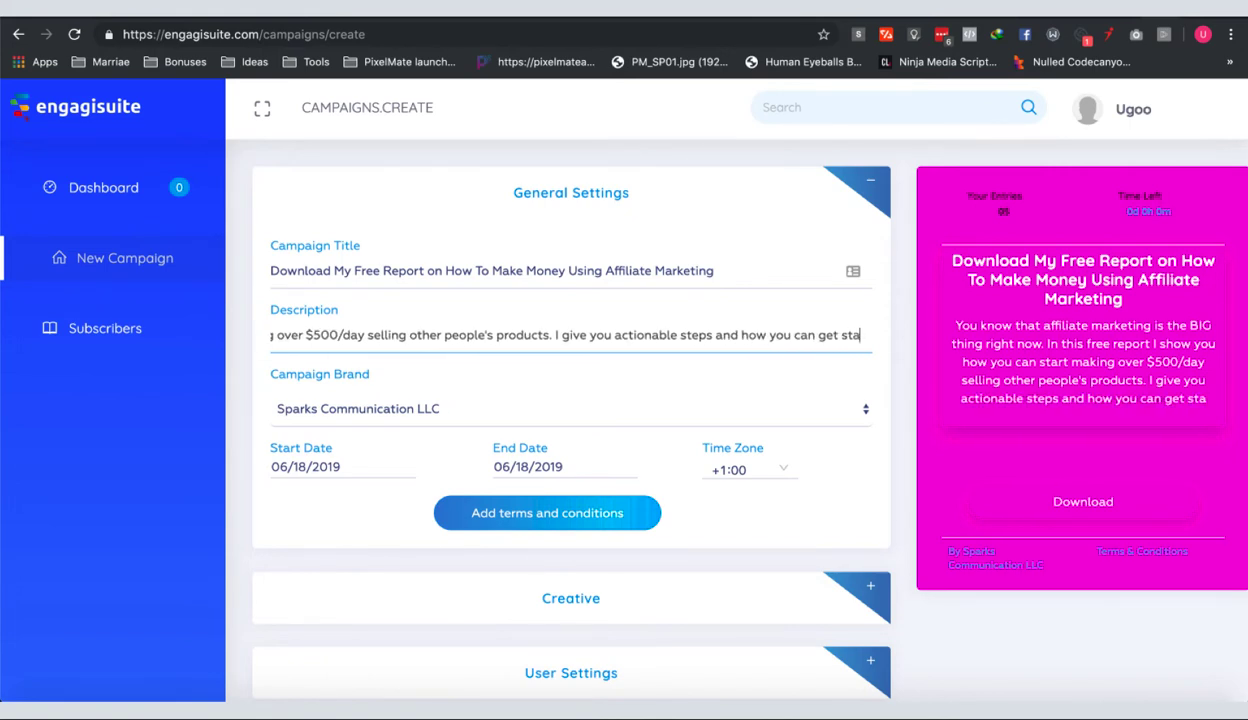
pyautogui.write('rted immediat')
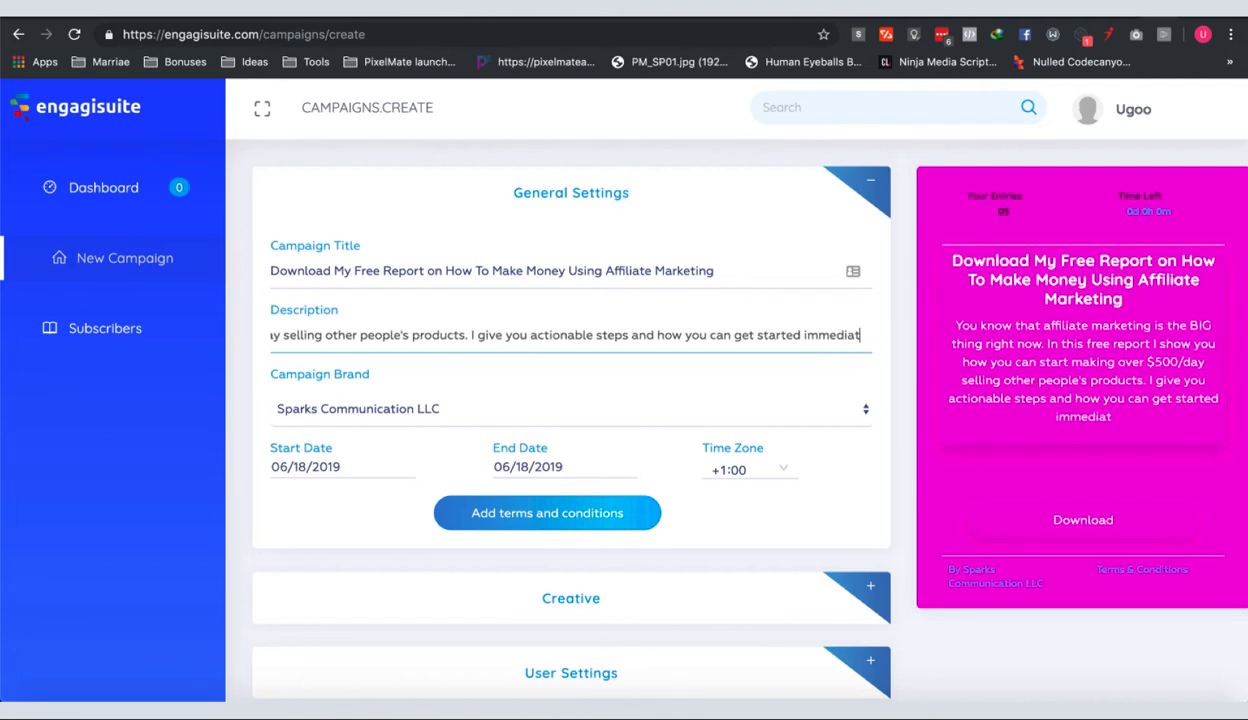
pyautogui.write('ely.')
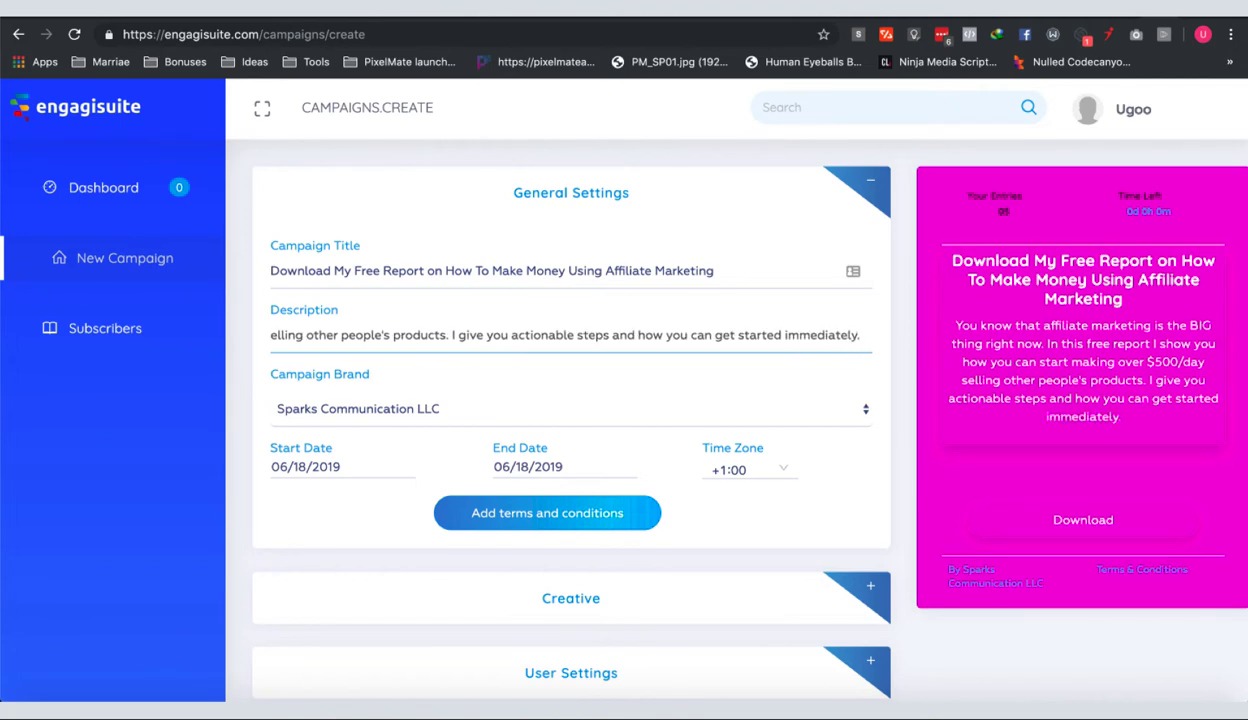
# Finish the description with the sentence "Complete the steps below to get access to your download."
pyautogui.write(' Complete ')
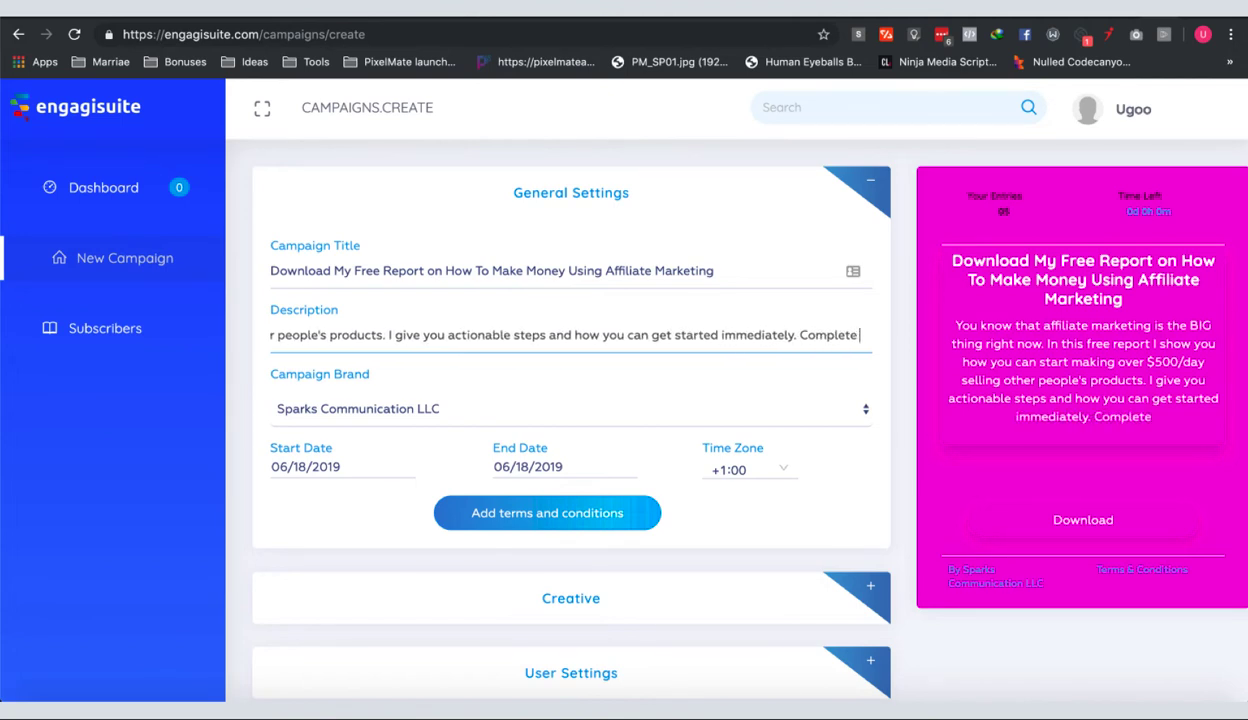
pyautogui.write('the steps')
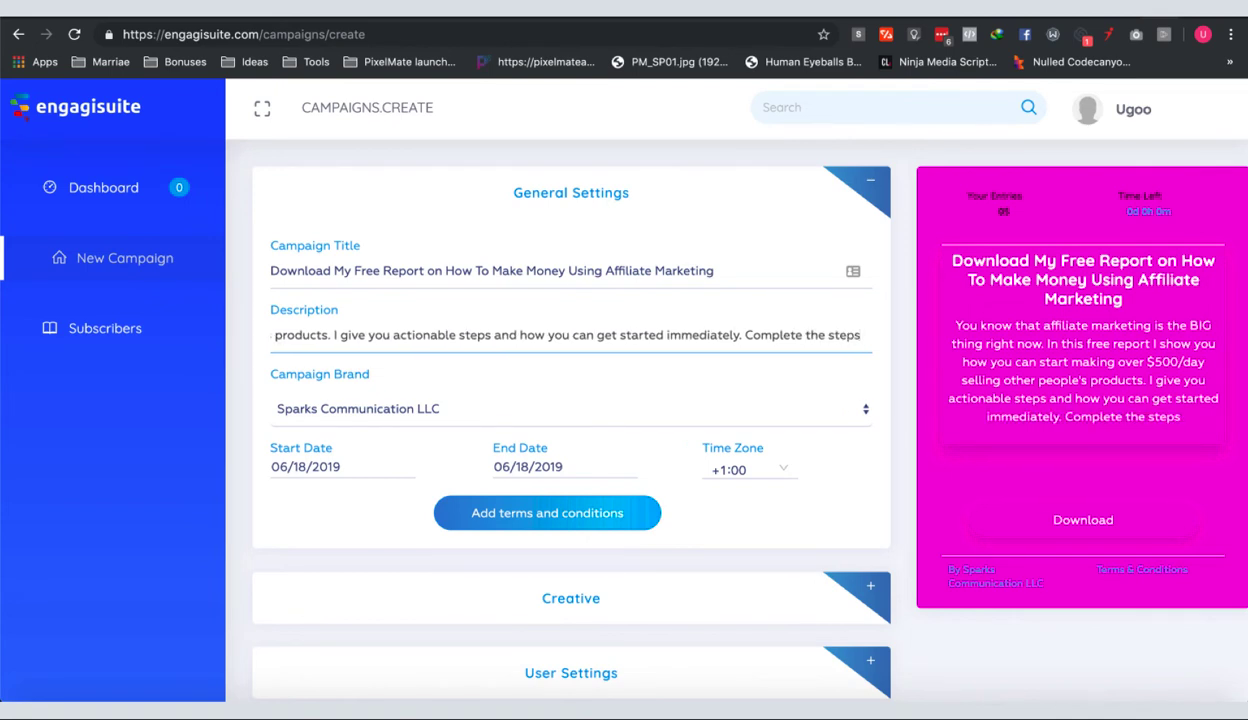
pyautogui.write(' belwo to')
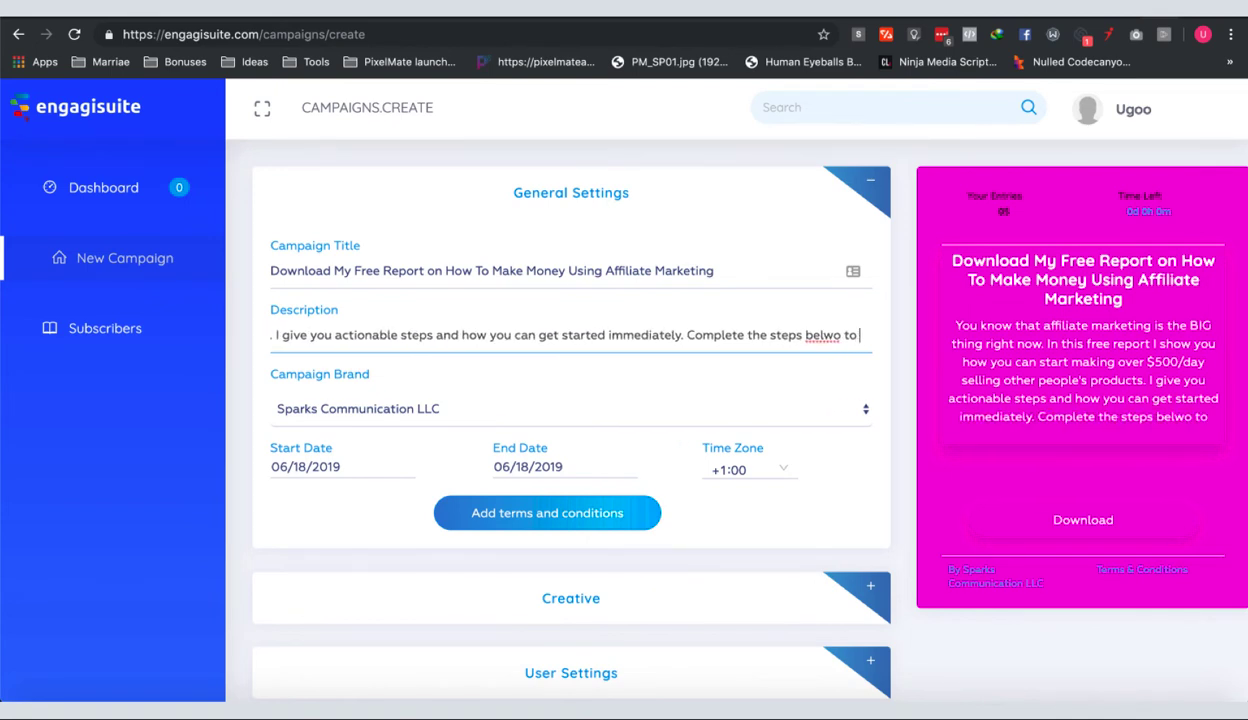
pyautogui.press('BackSpace')
pyautogui.press('BackSpace')
pyautogui.press('BackSpace')
pyautogui.press('BackSpace')
pyautogui.press('BackSpace')
pyautogui.write('ow to')
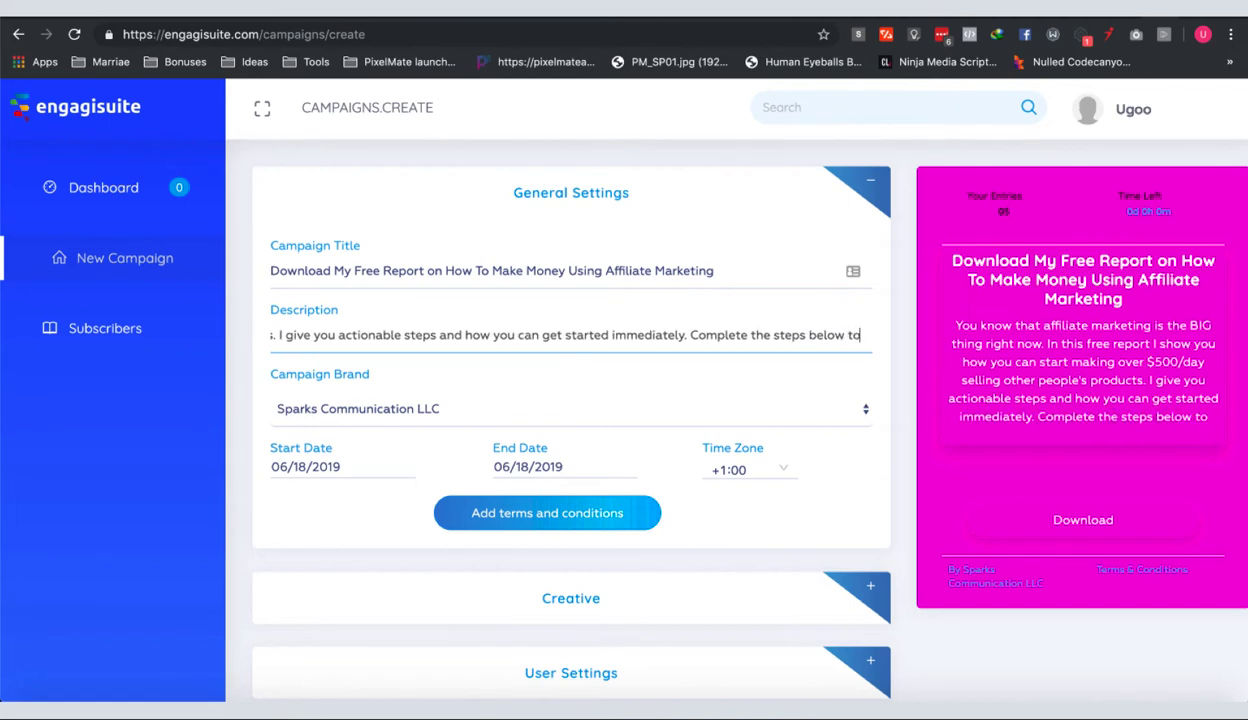
pyautogui.write(' get access')
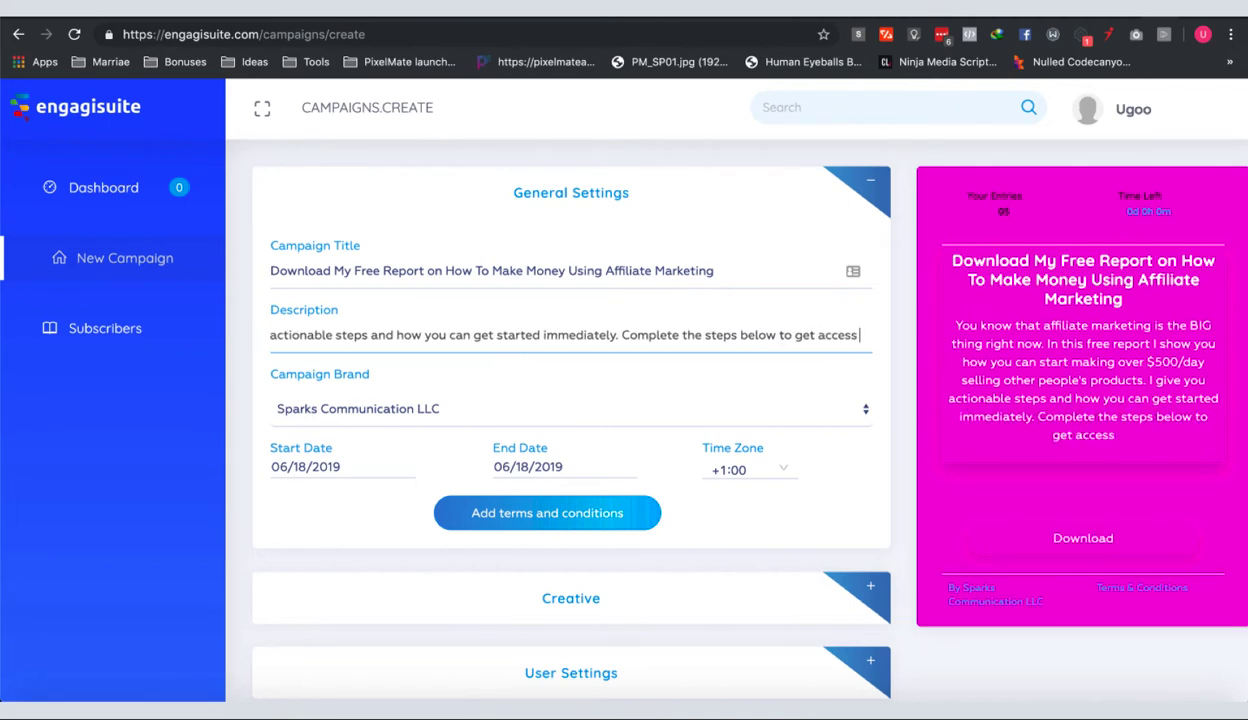
pyautogui.write(' to your down')
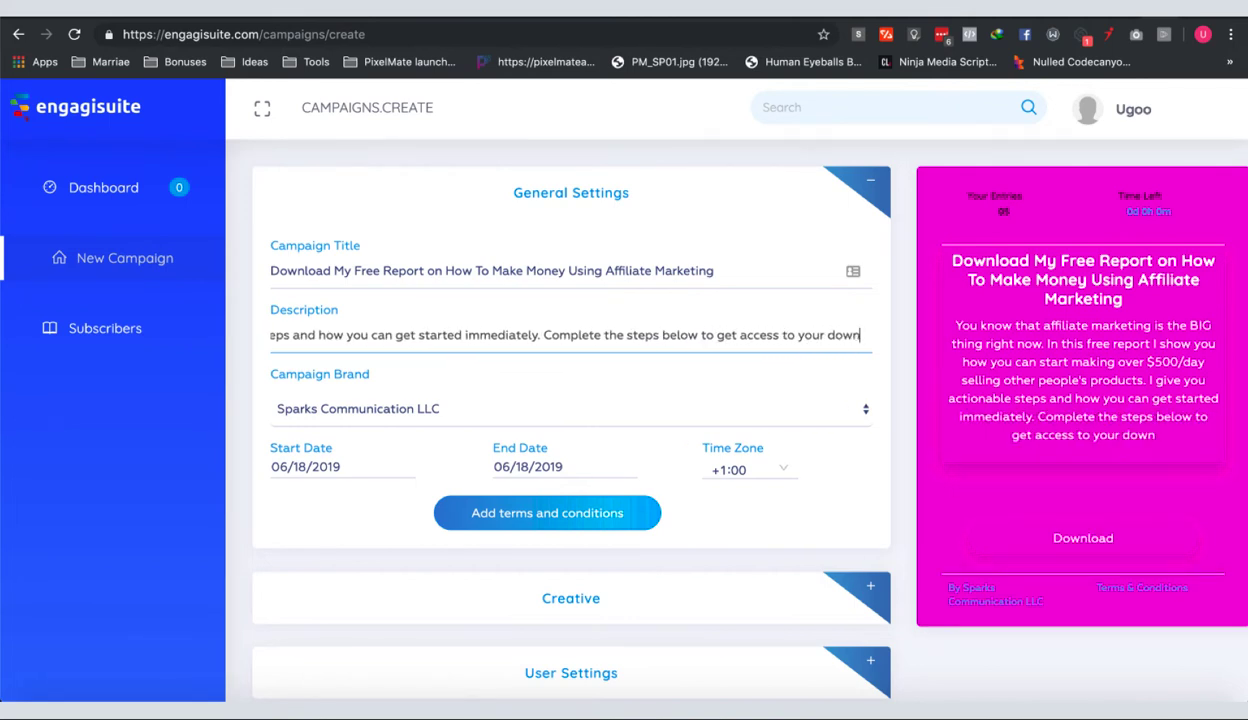
pyautogui.write('load.')
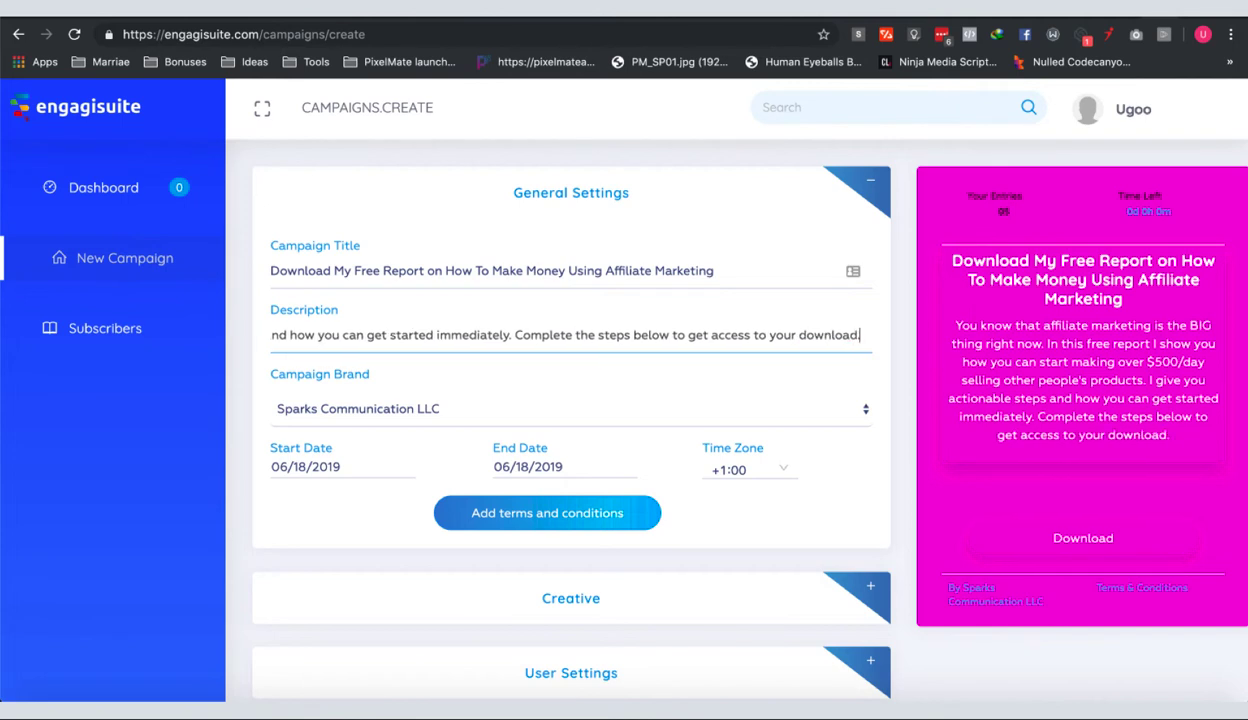
# Choose Sparks Communication LLC as the campaign brand and set the end date to 6/30/2019
pyautogui.scroll(-1, 450, 356)
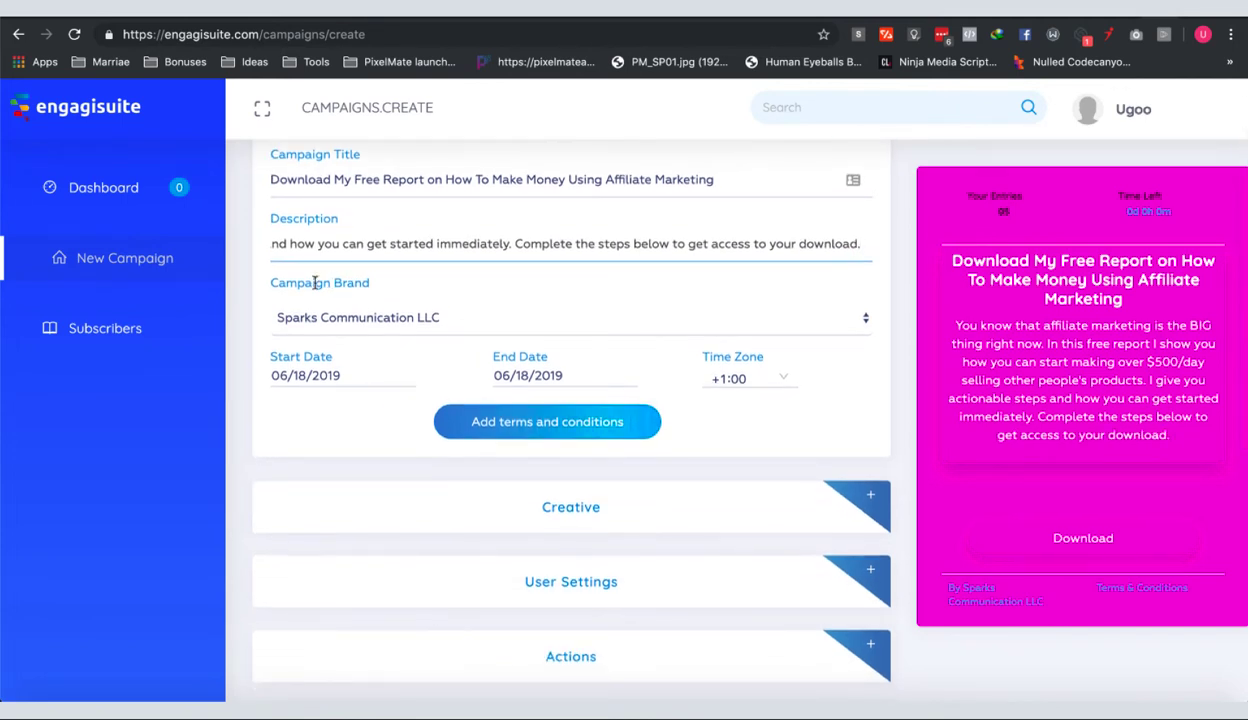
pyautogui.click(458, 320)
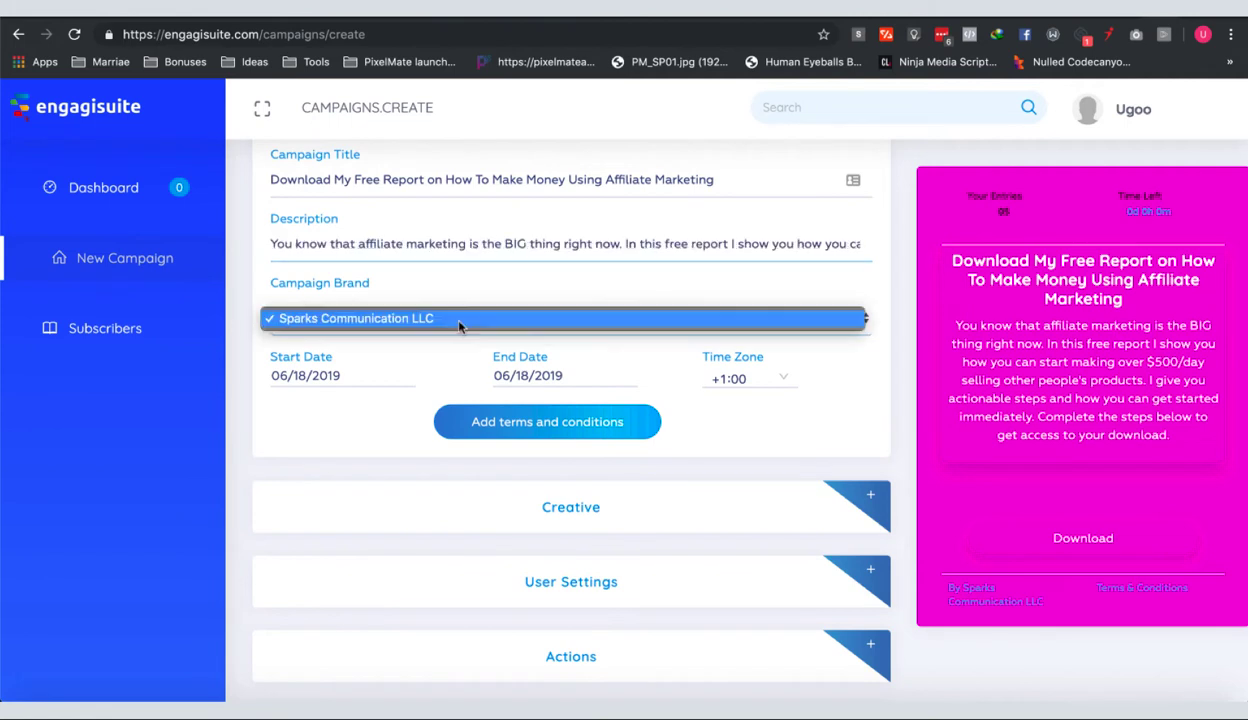
pyautogui.click(359, 320)
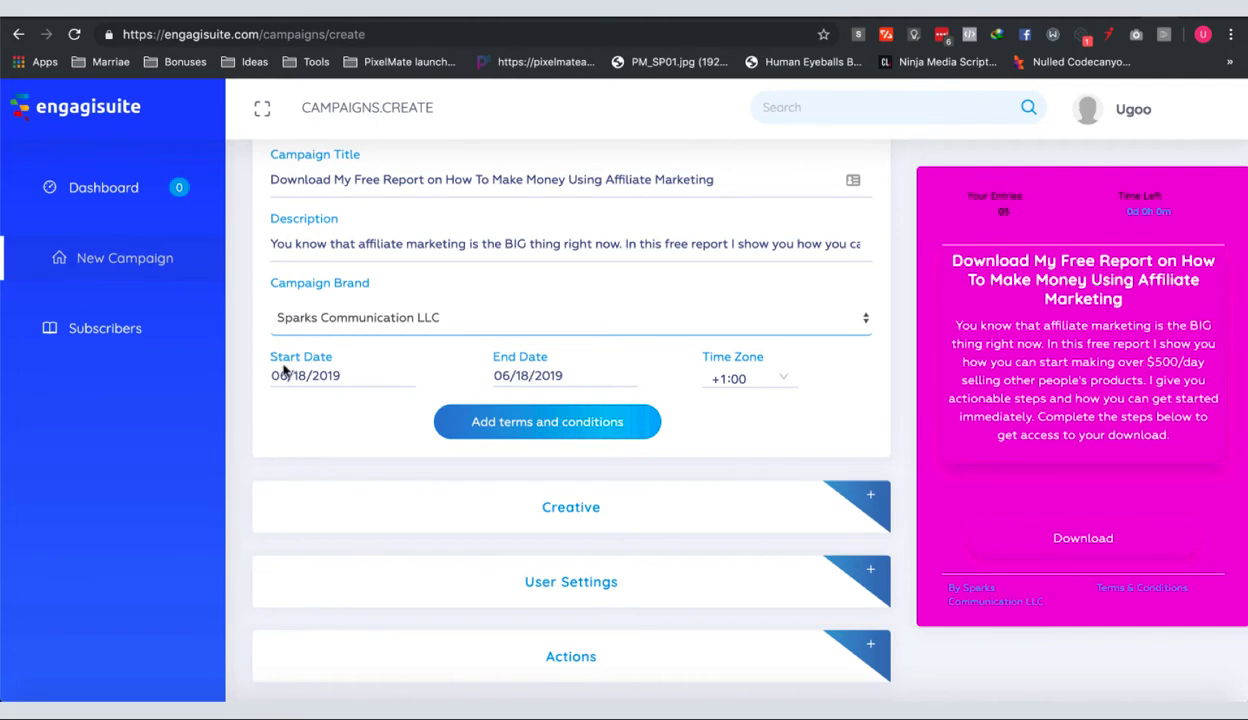
pyautogui.click(550, 377)
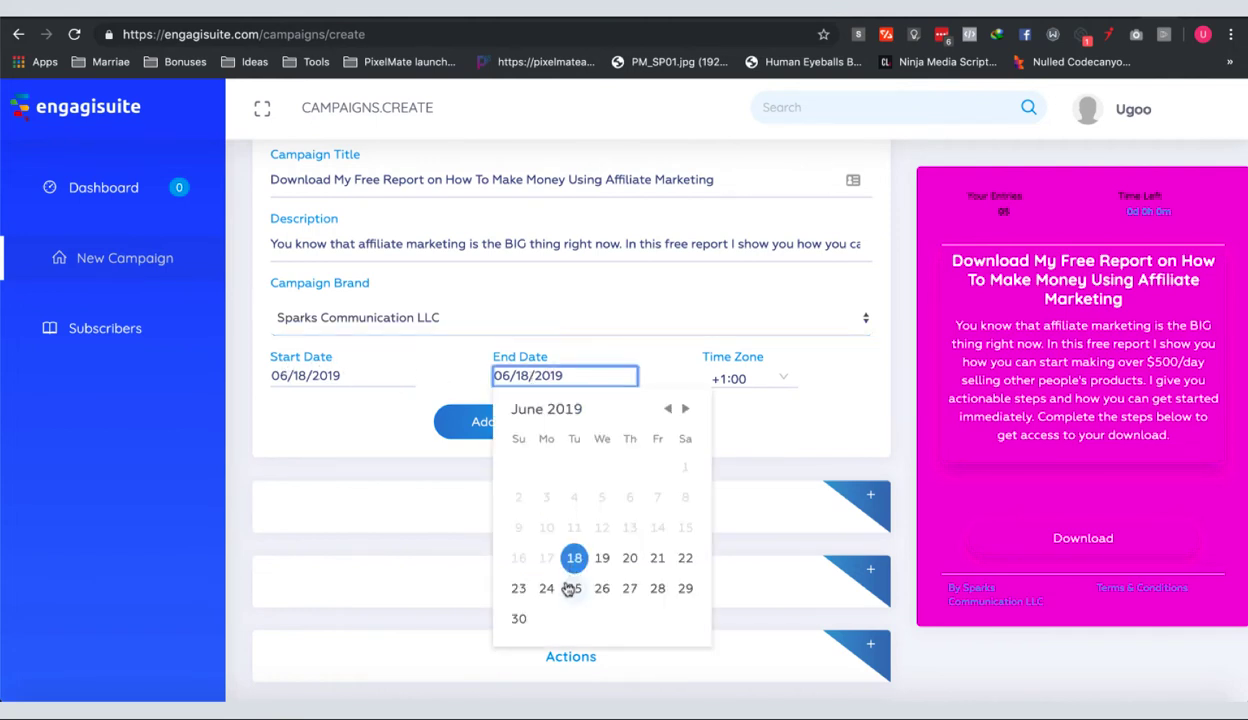
pyautogui.click(519, 621)
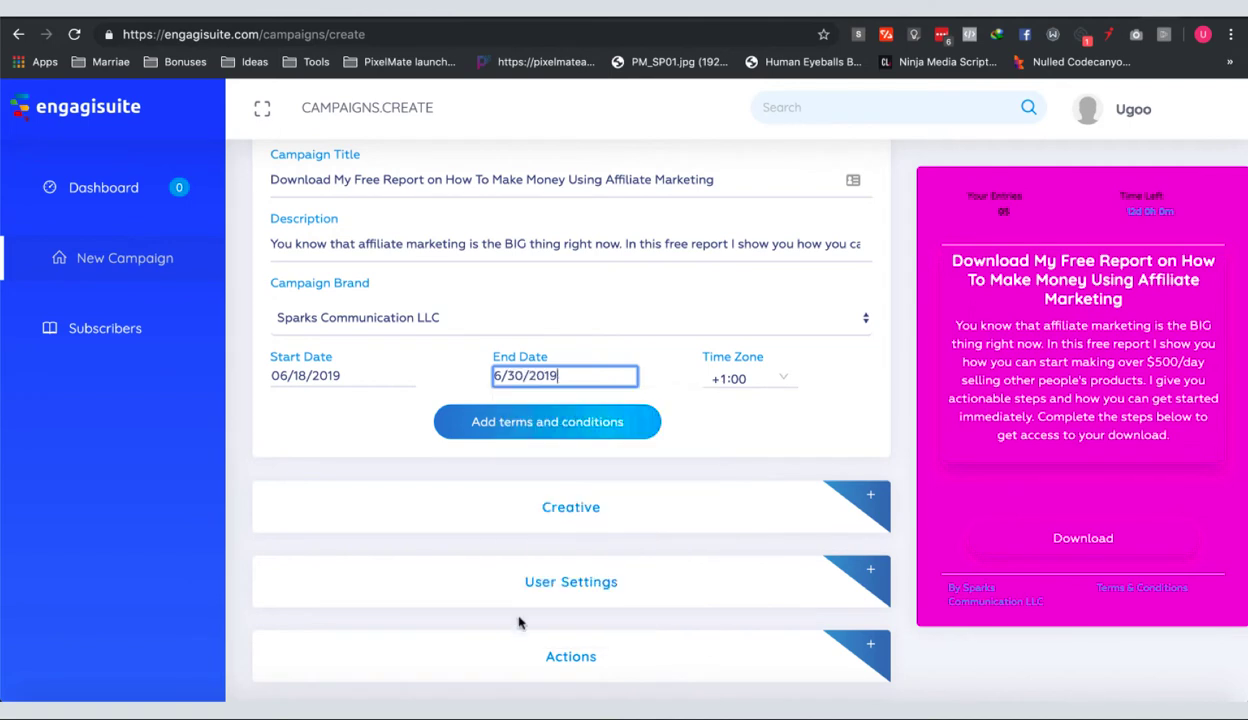
# Set the campaign's time zone to -5:00
pyautogui.click(767, 385)
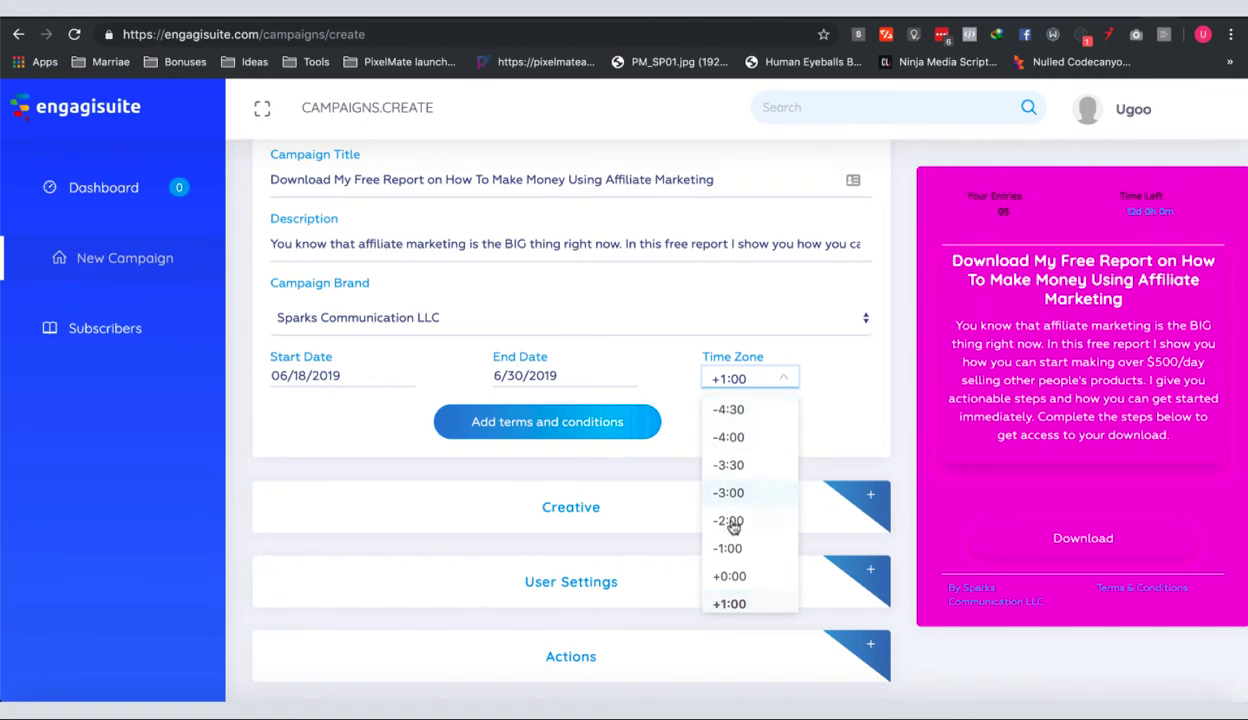
pyautogui.scroll(-2, 740, 495)
pyautogui.scroll(-2, 740, 495)
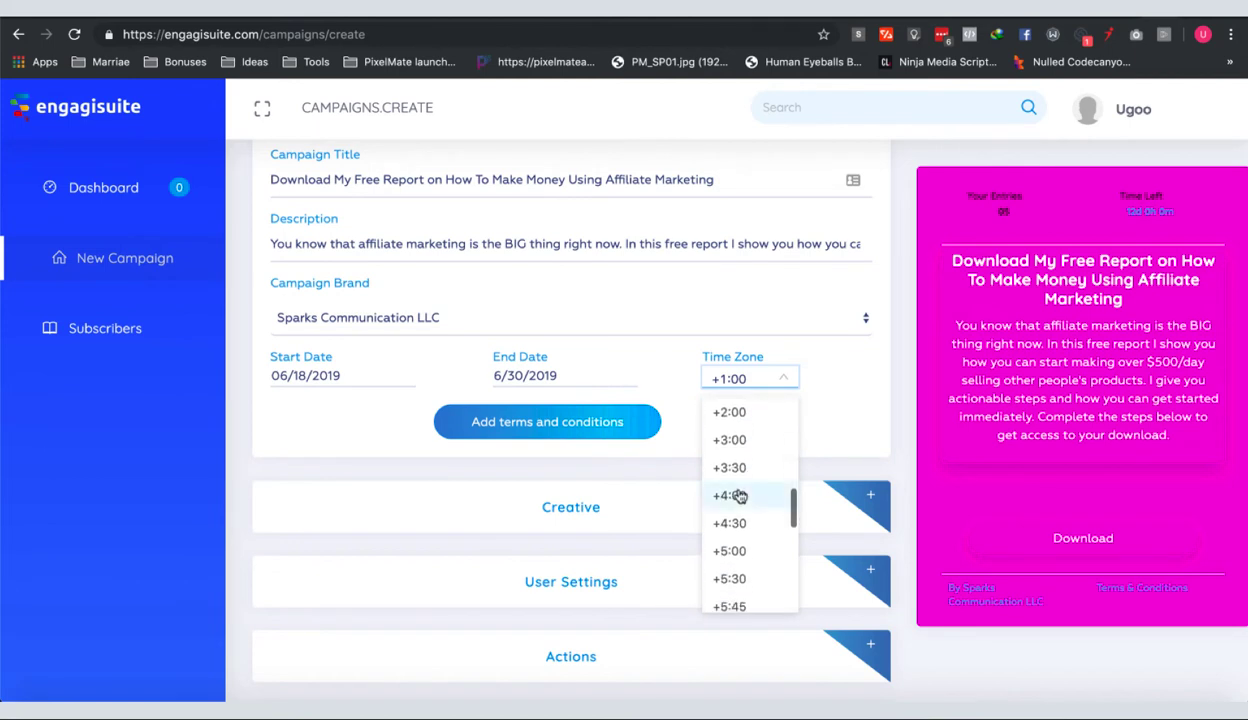
pyautogui.scroll(9, 740, 495)
pyautogui.scroll(-3, 740, 497)
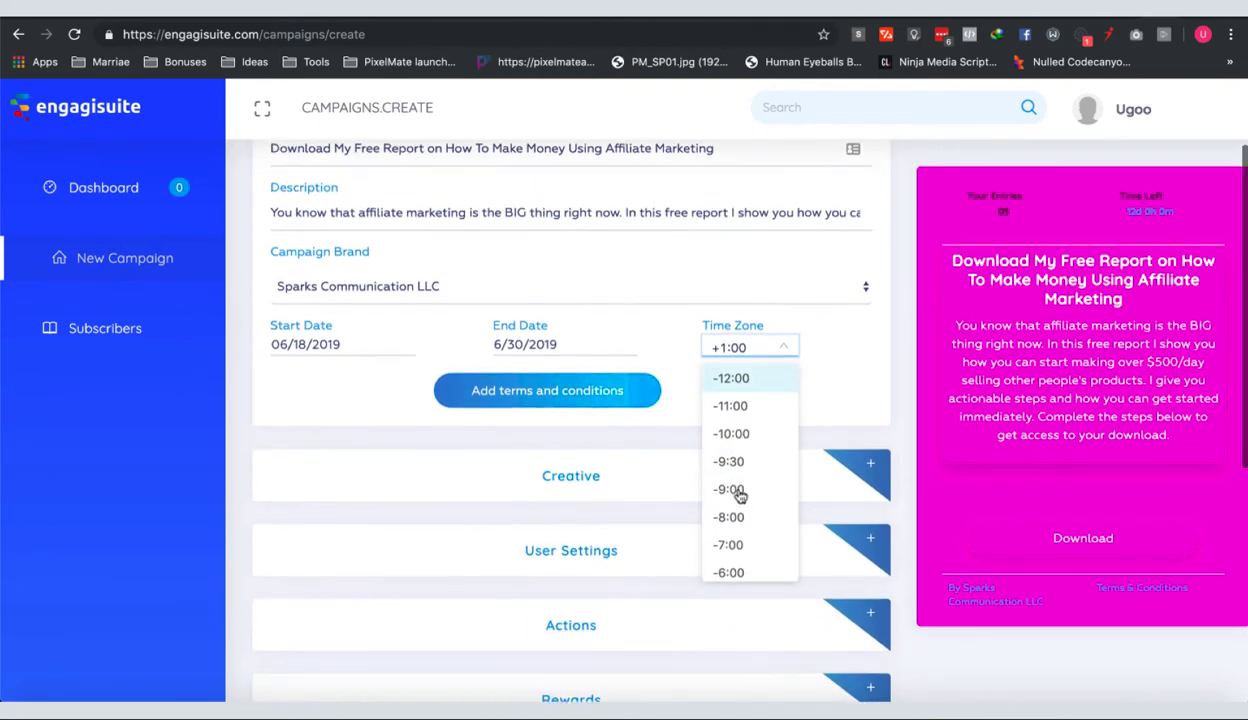
pyautogui.scroll(-2, 748, 450)
pyautogui.scroll(-1, 748, 449)
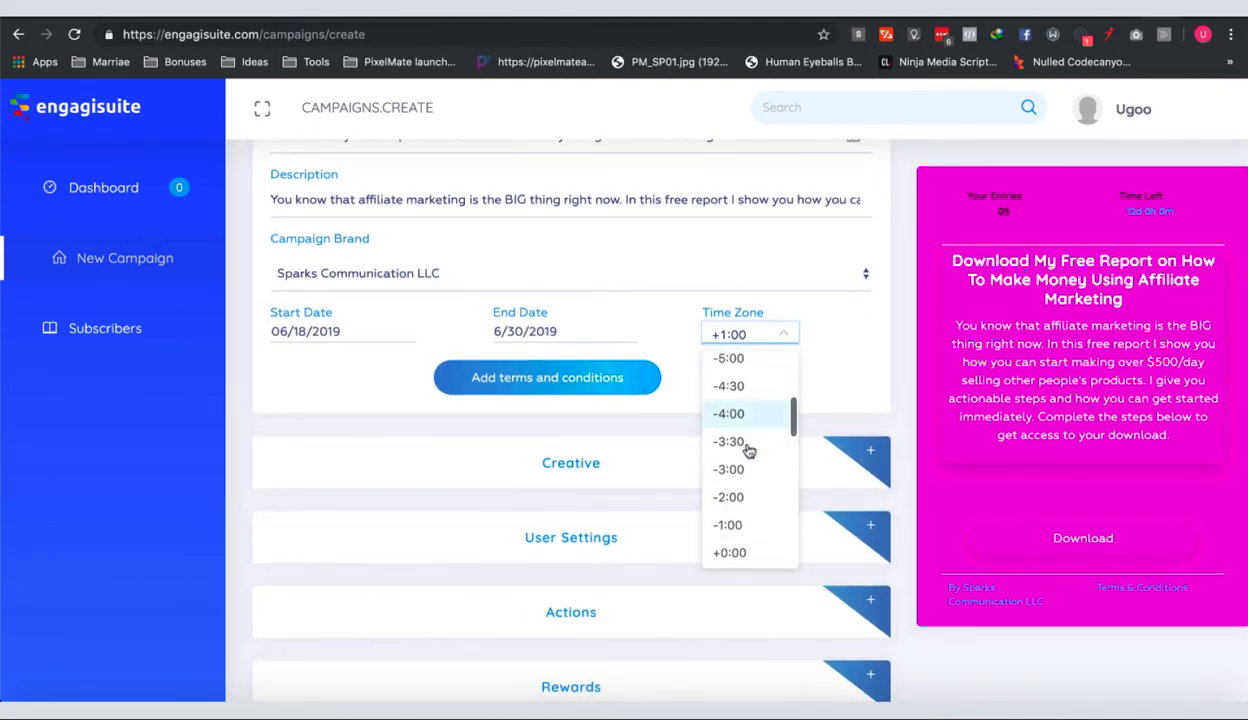
pyautogui.scroll(1, 748, 447)
pyautogui.click(747, 398)
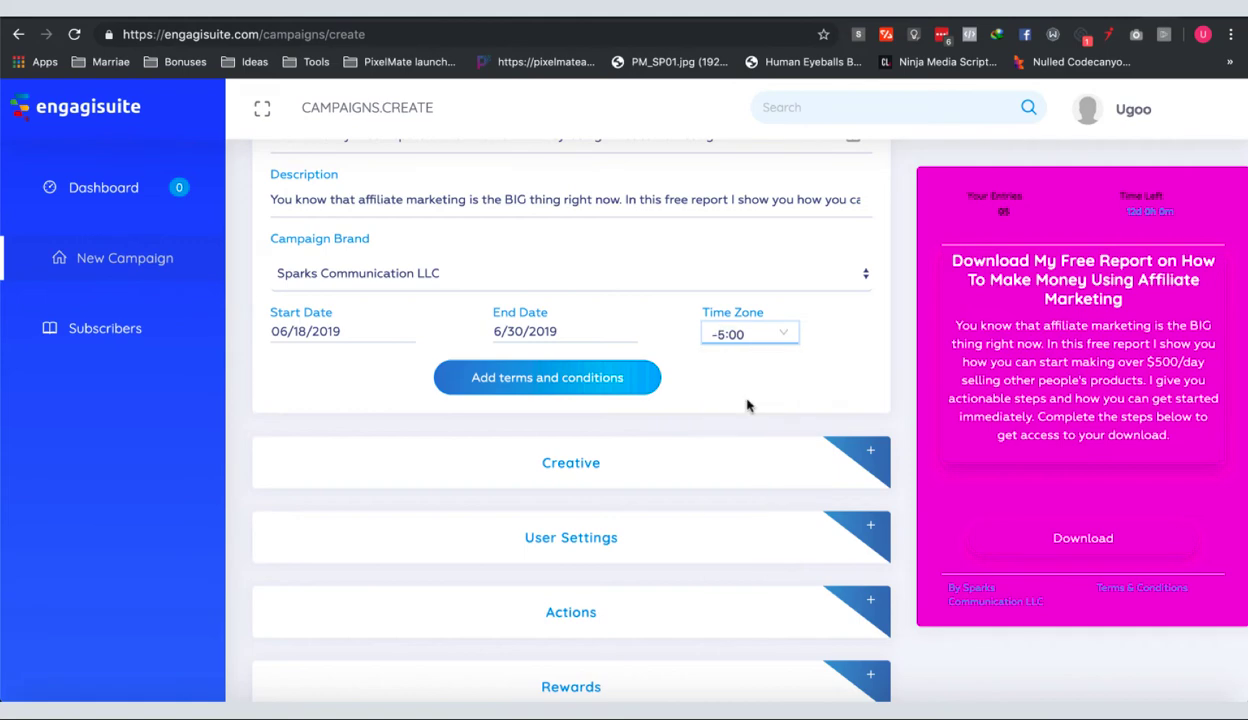
# Add custom terms and conditions: "Please do not add a fake email just to get our free report because we will snd your free report top your email."
pyautogui.click(561, 368)
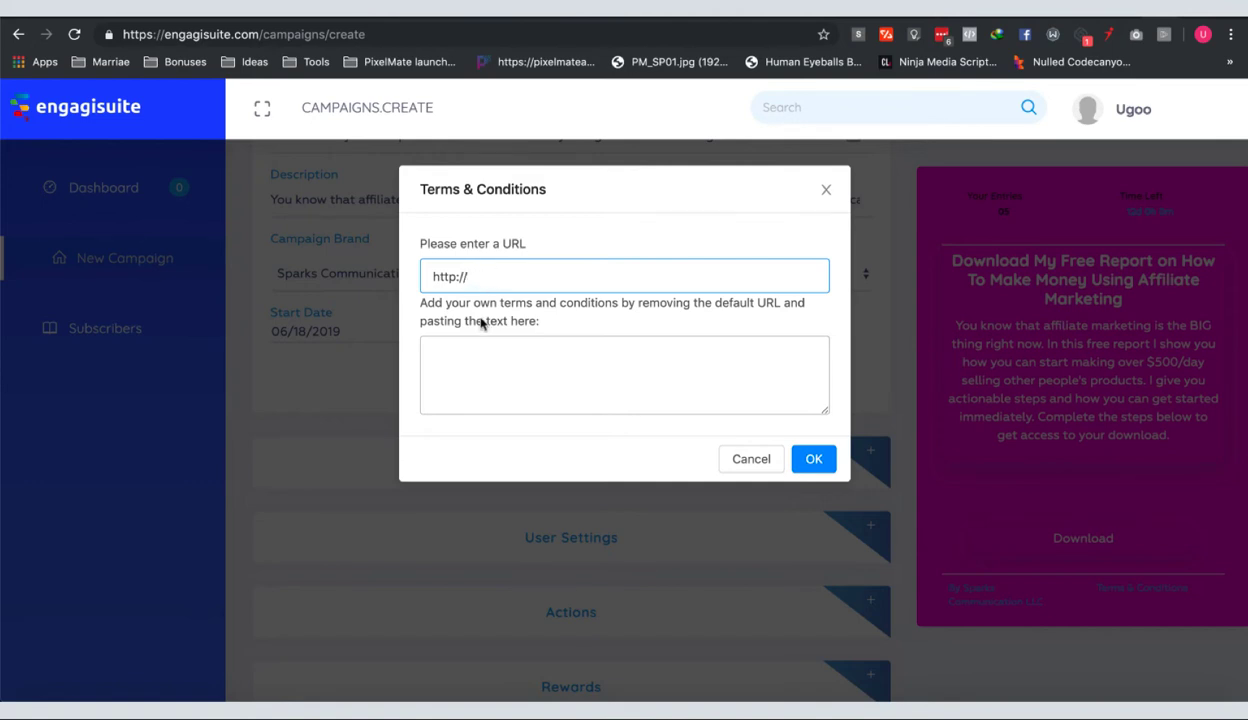
pyautogui.click(453, 352)
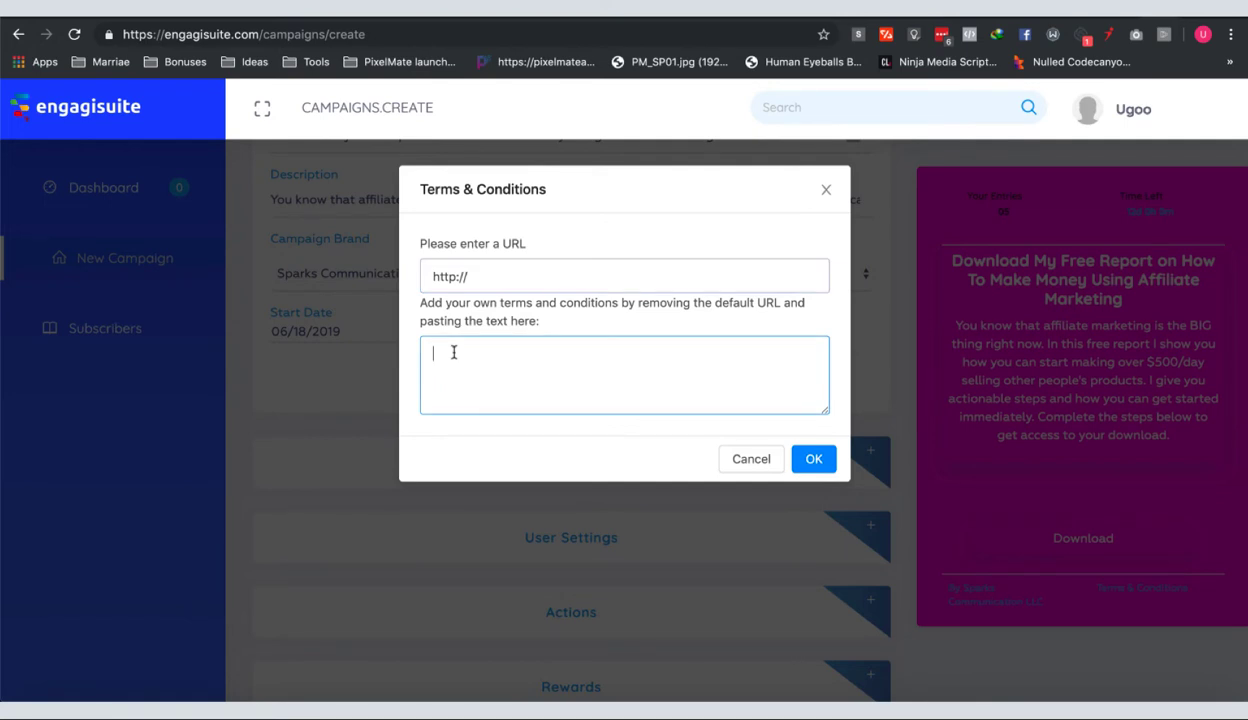
pyautogui.write('Please do not add a fake email just to get our free report because we will snd your free report top your email.')
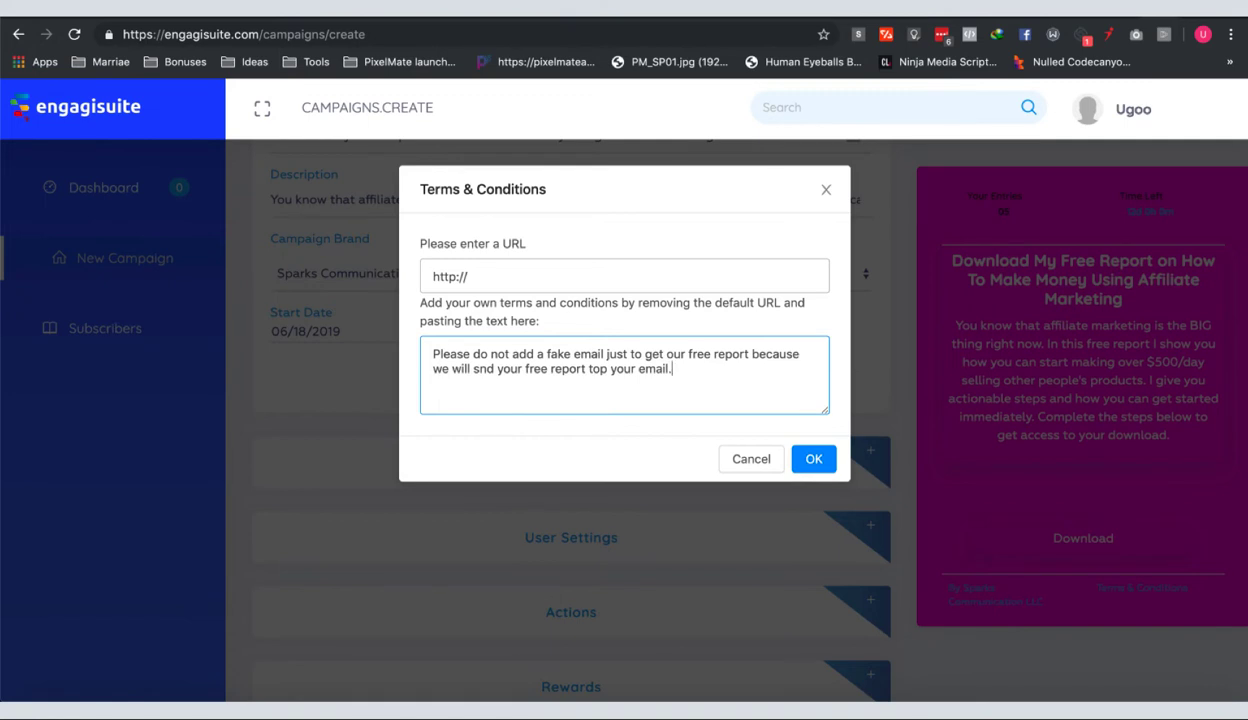
pyautogui.click(815, 462)
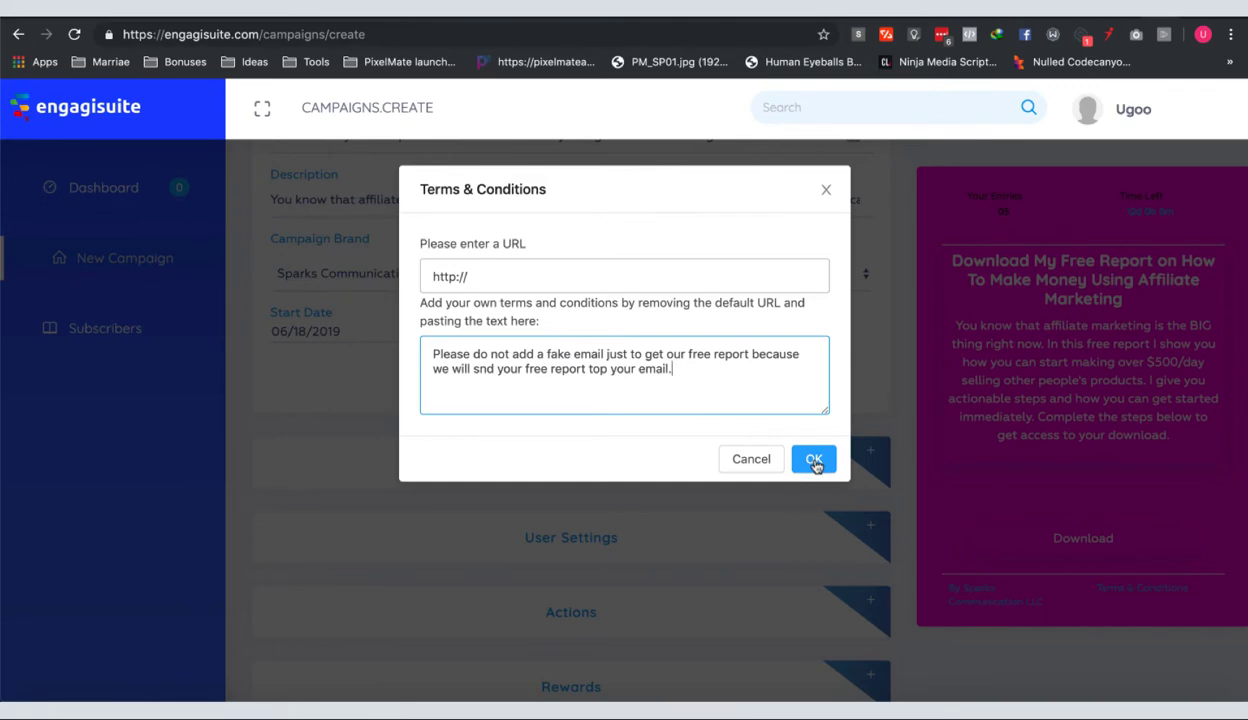
pyautogui.click(815, 461)
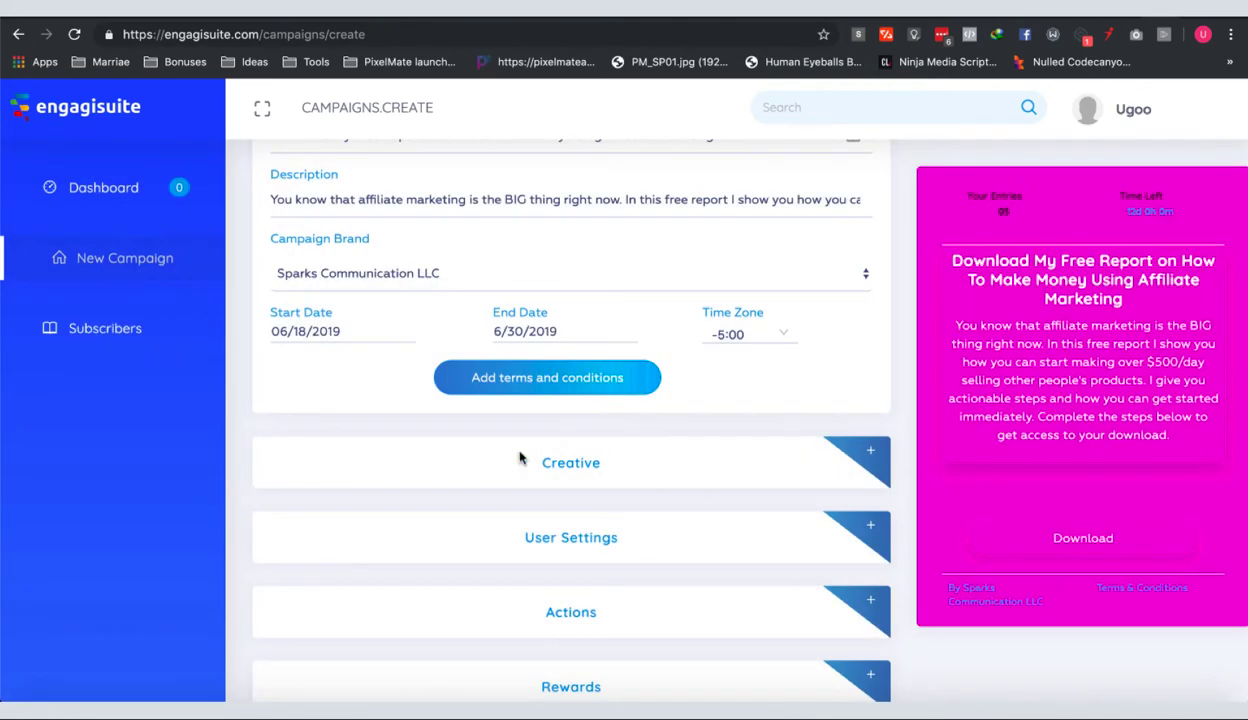
# Expand the campaign's Creative section and start a new image or video upload
pyautogui.scroll(-2, 518, 455)
pyautogui.click(848, 350)
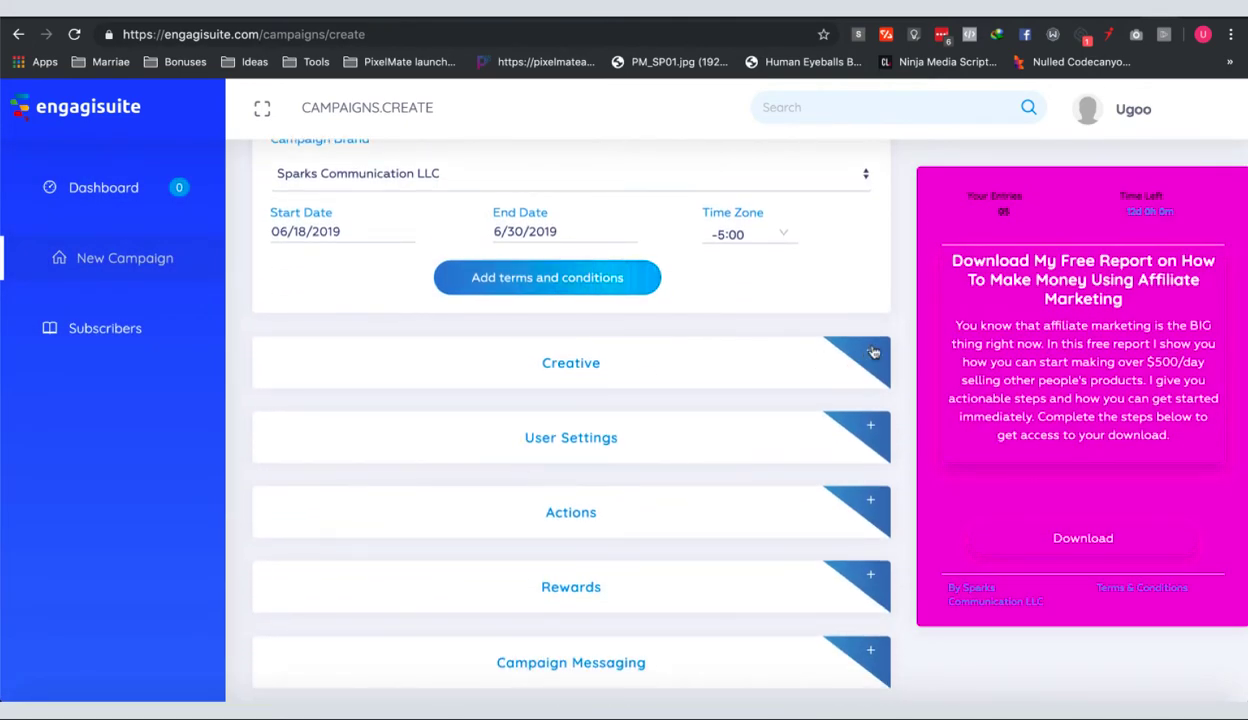
pyautogui.click(370, 498)
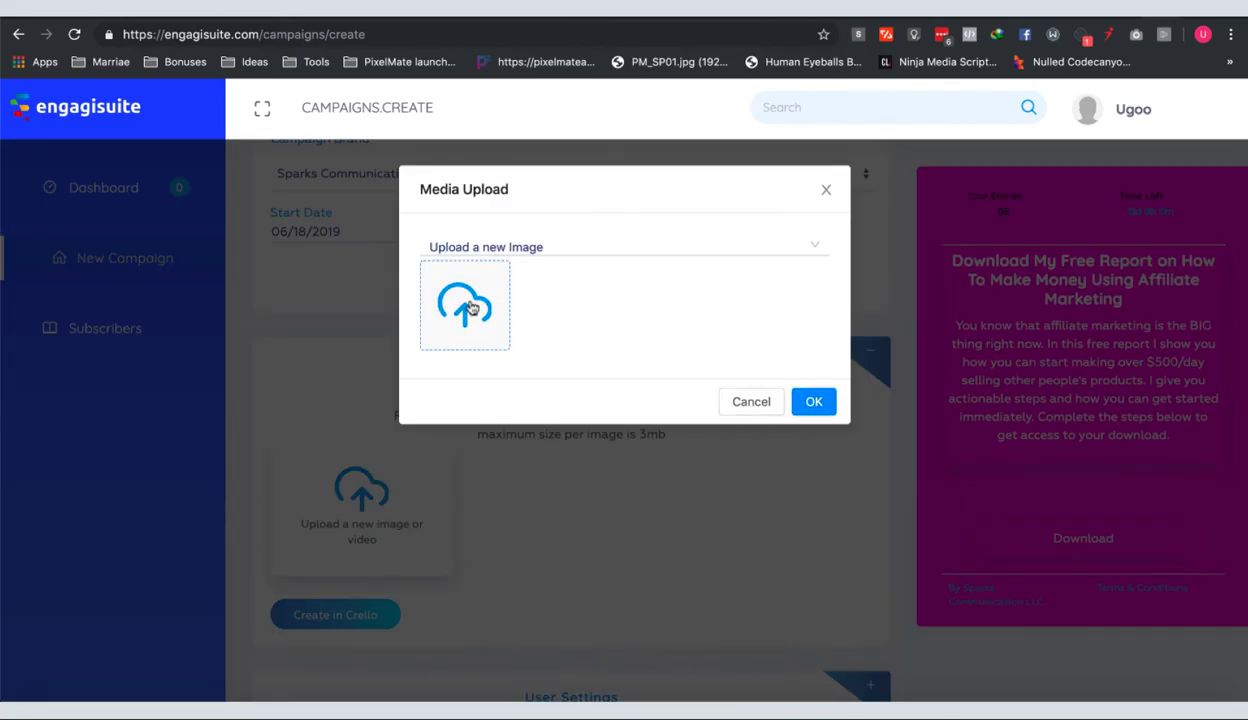
pyautogui.click(472, 308)
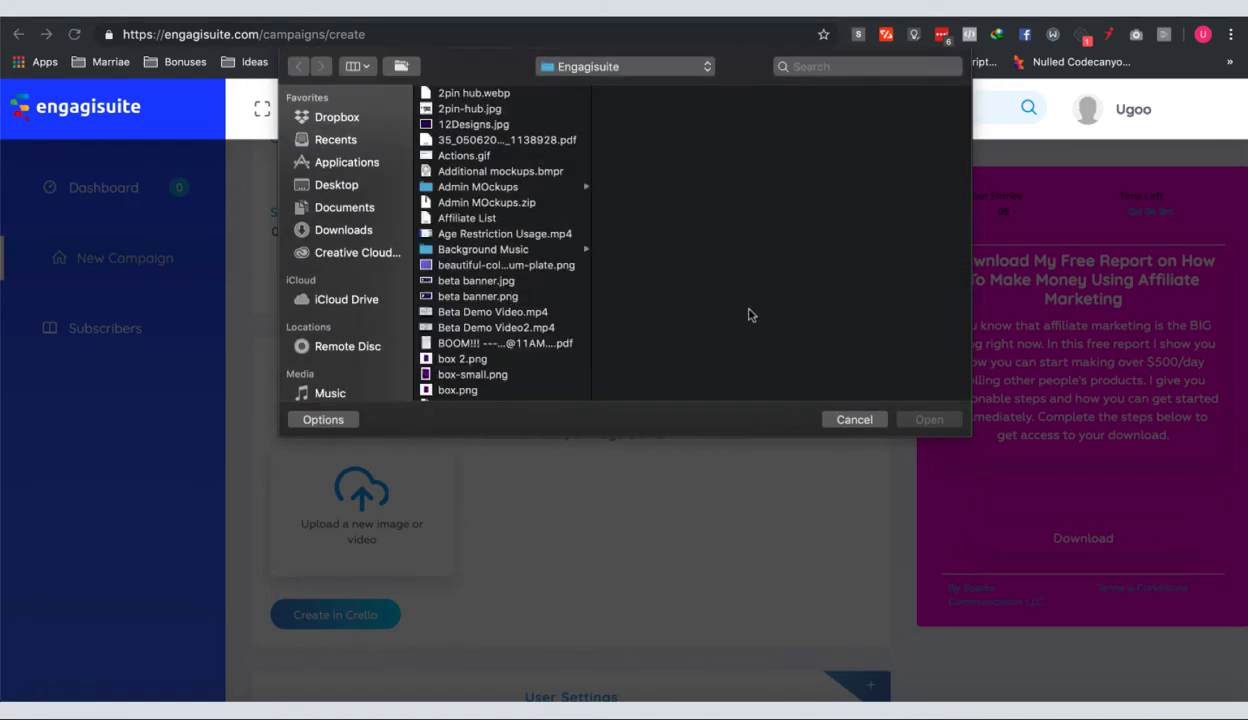
pyautogui.click(838, 424)
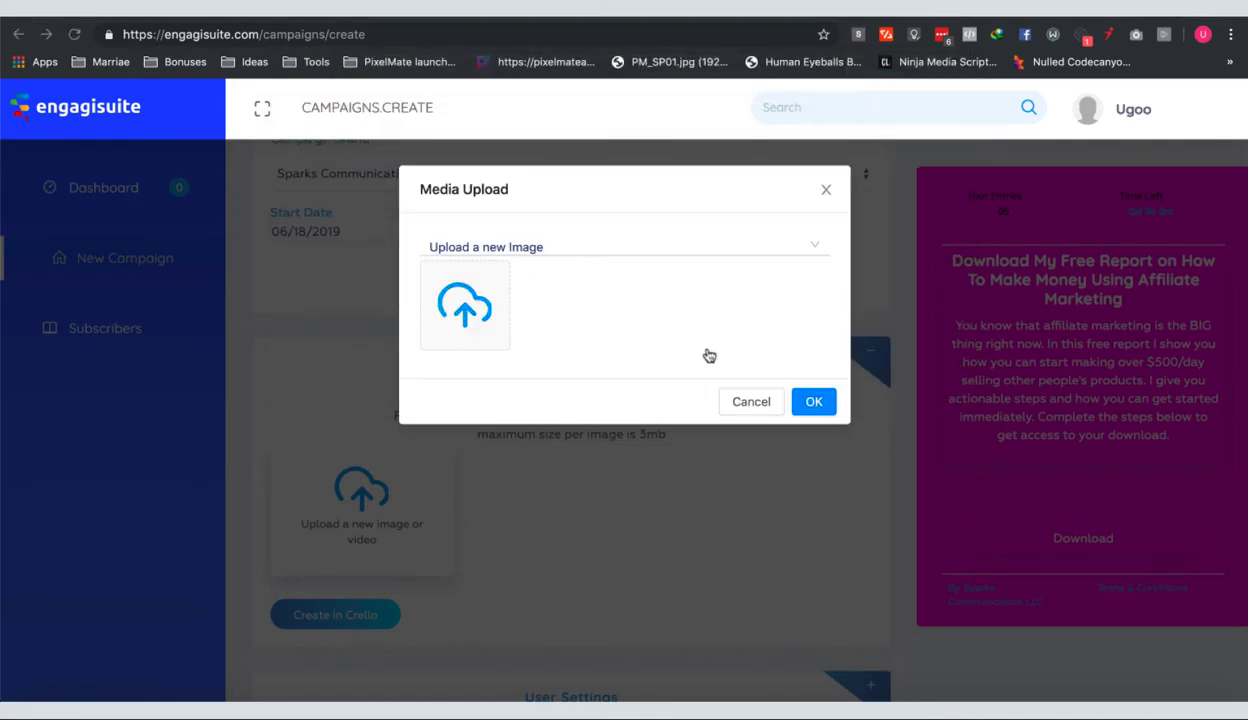
pyautogui.click(543, 248)
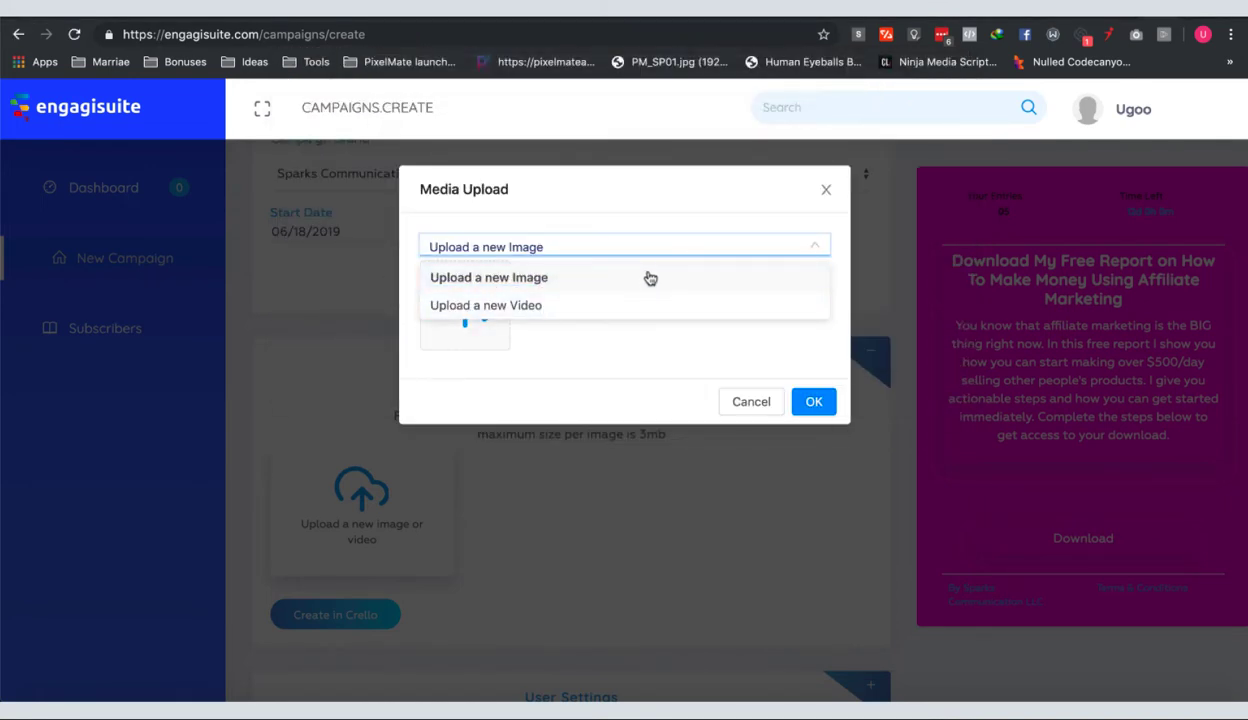
pyautogui.click(540, 305)
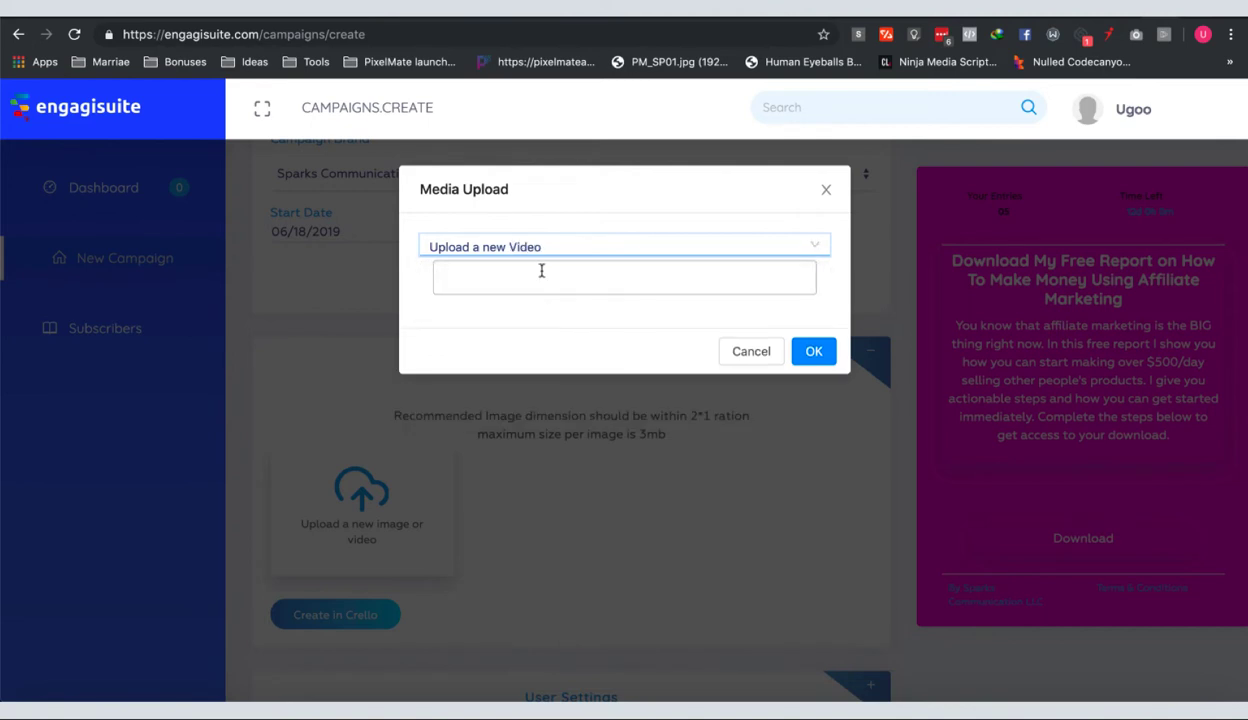
pyautogui.click(471, 270)
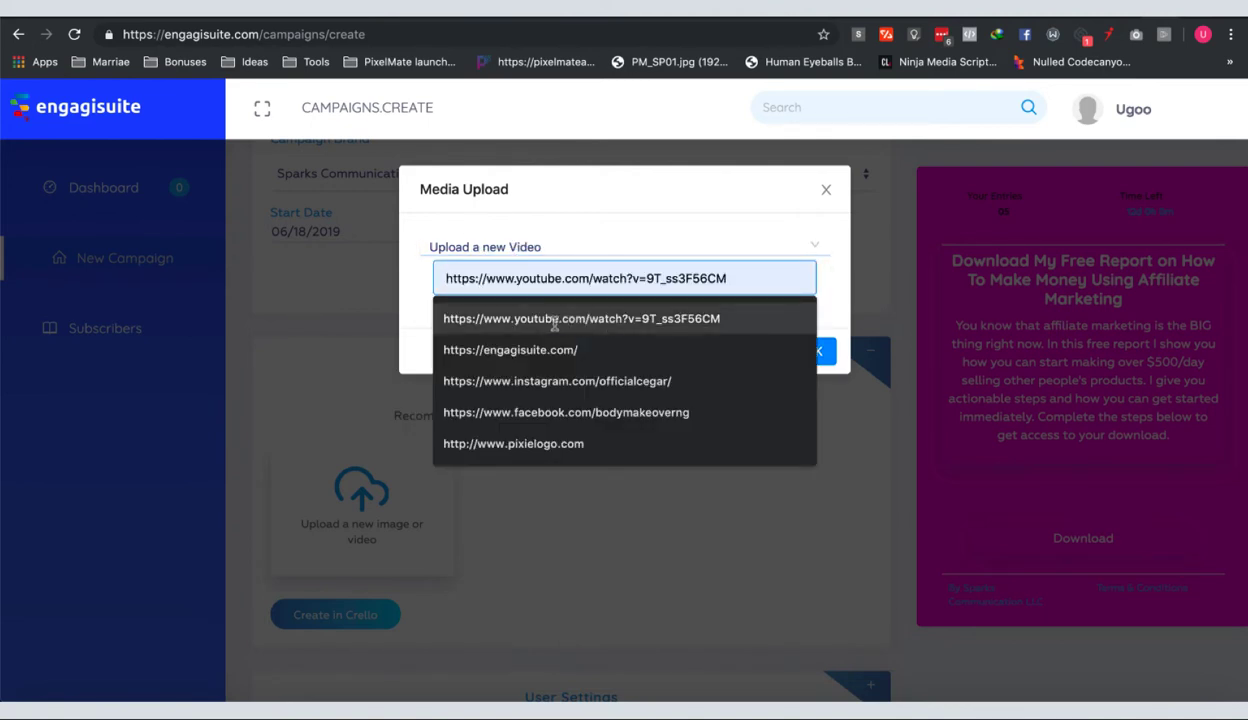
pyautogui.click(418, 277)
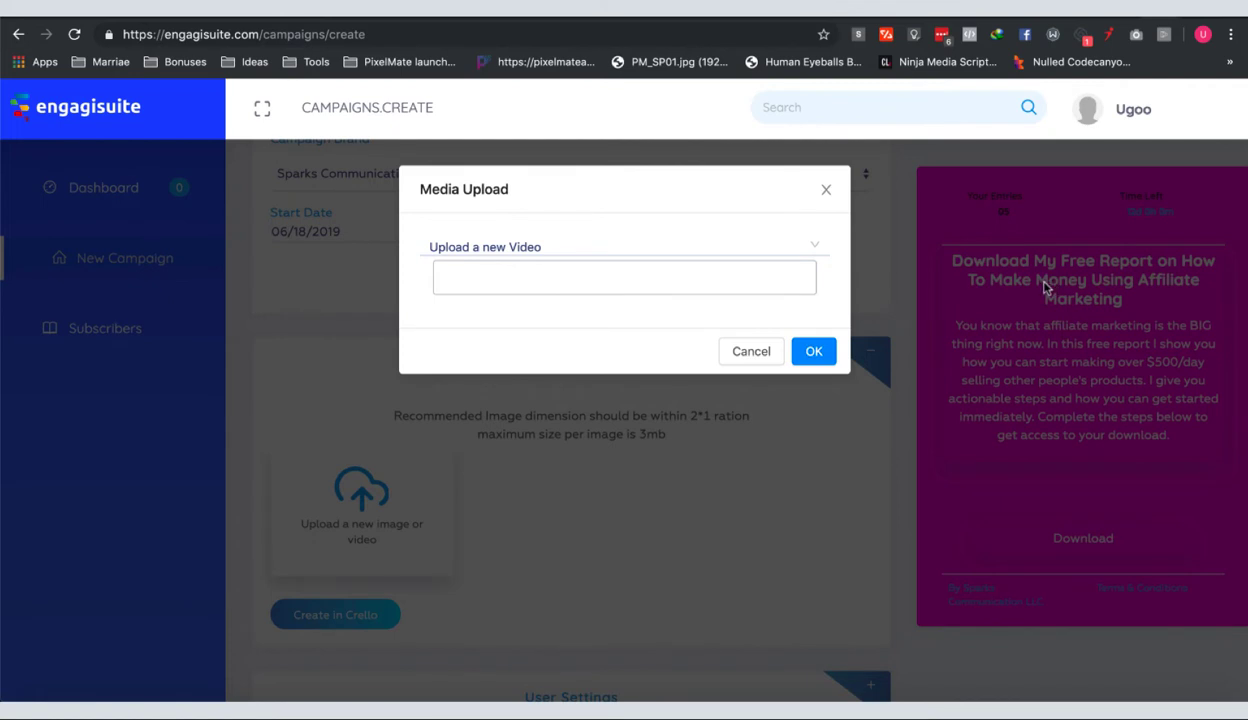
pyautogui.click(535, 247)
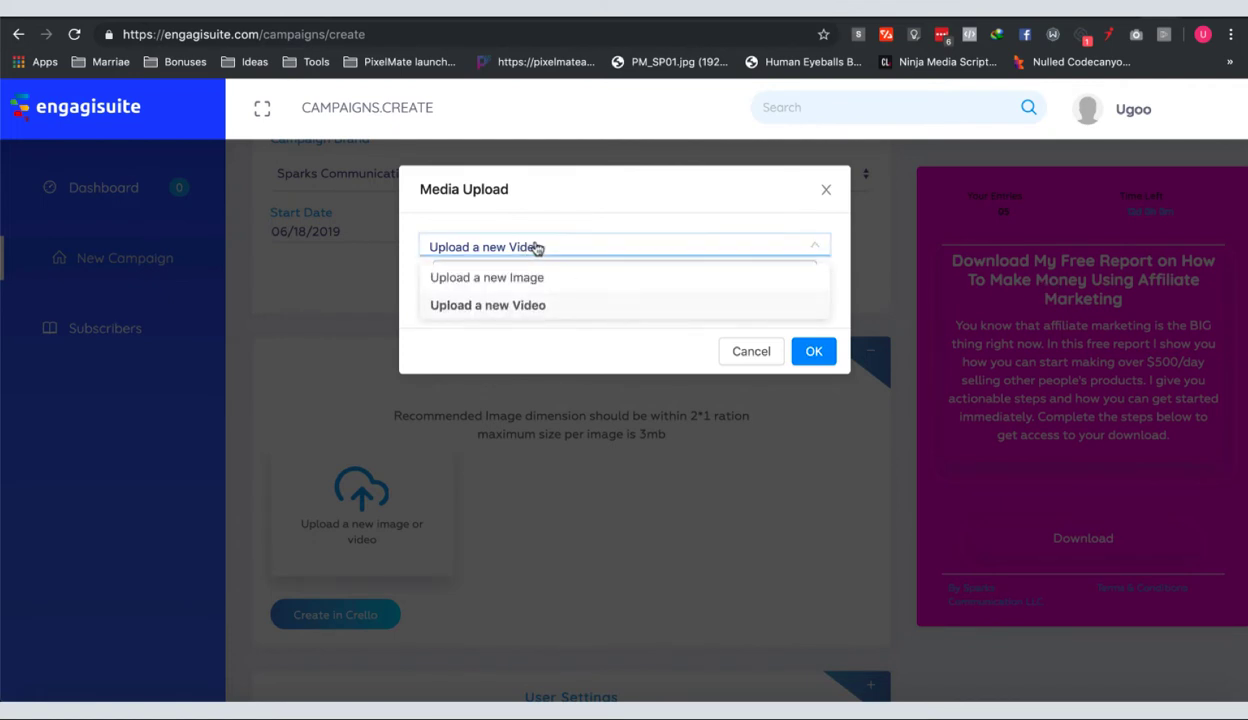
pyautogui.click(564, 285)
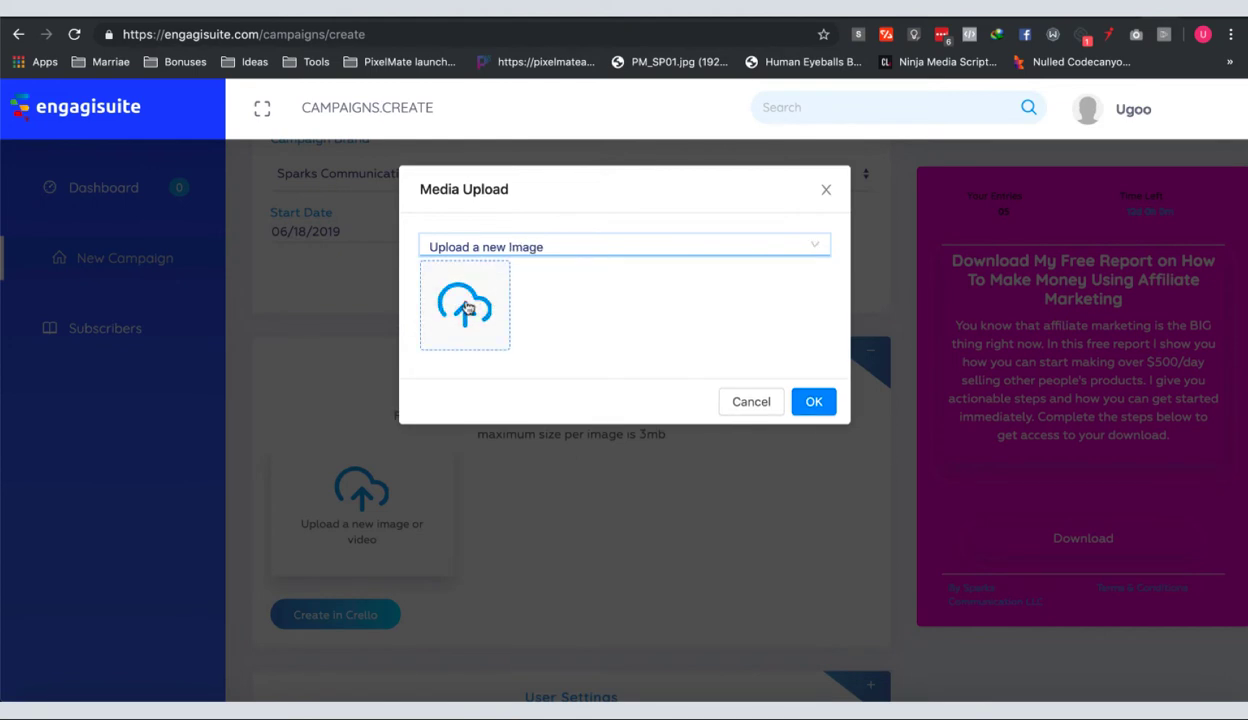
# Upload the image Engagisuite_jv.png from the Engagisuite folder as the campaign's creative
pyautogui.click(467, 308)
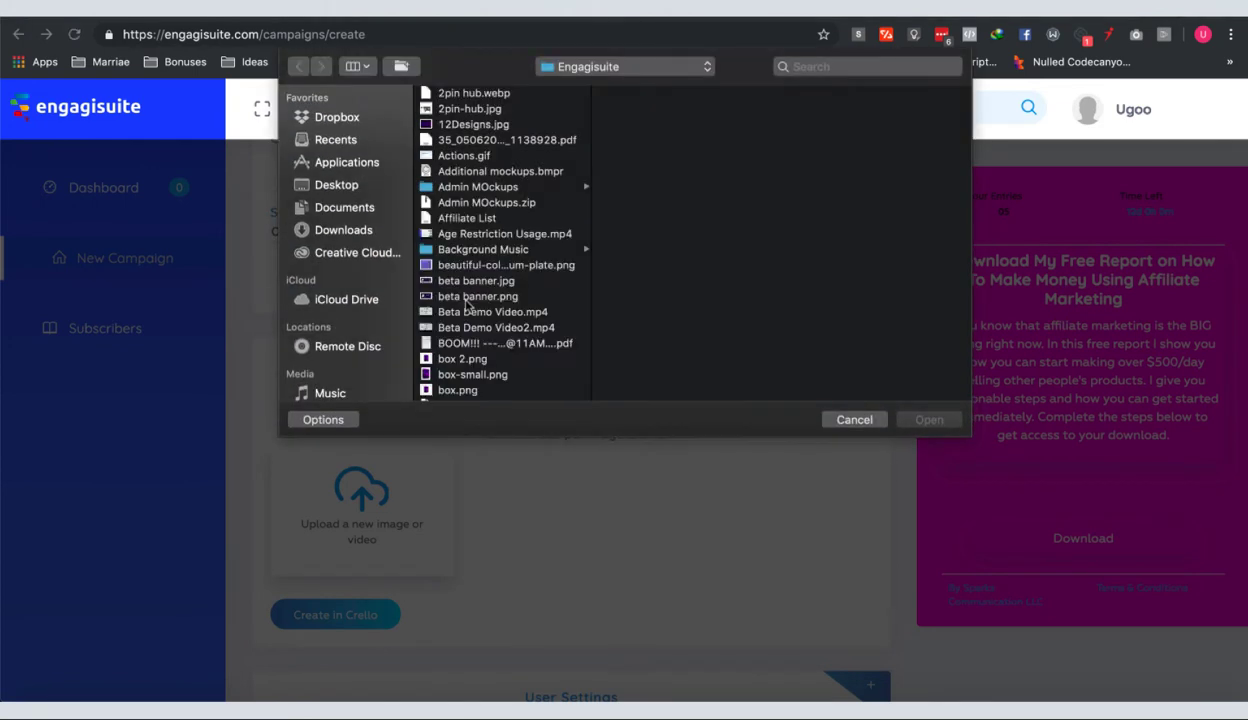
pyautogui.scroll(-5, 467, 305)
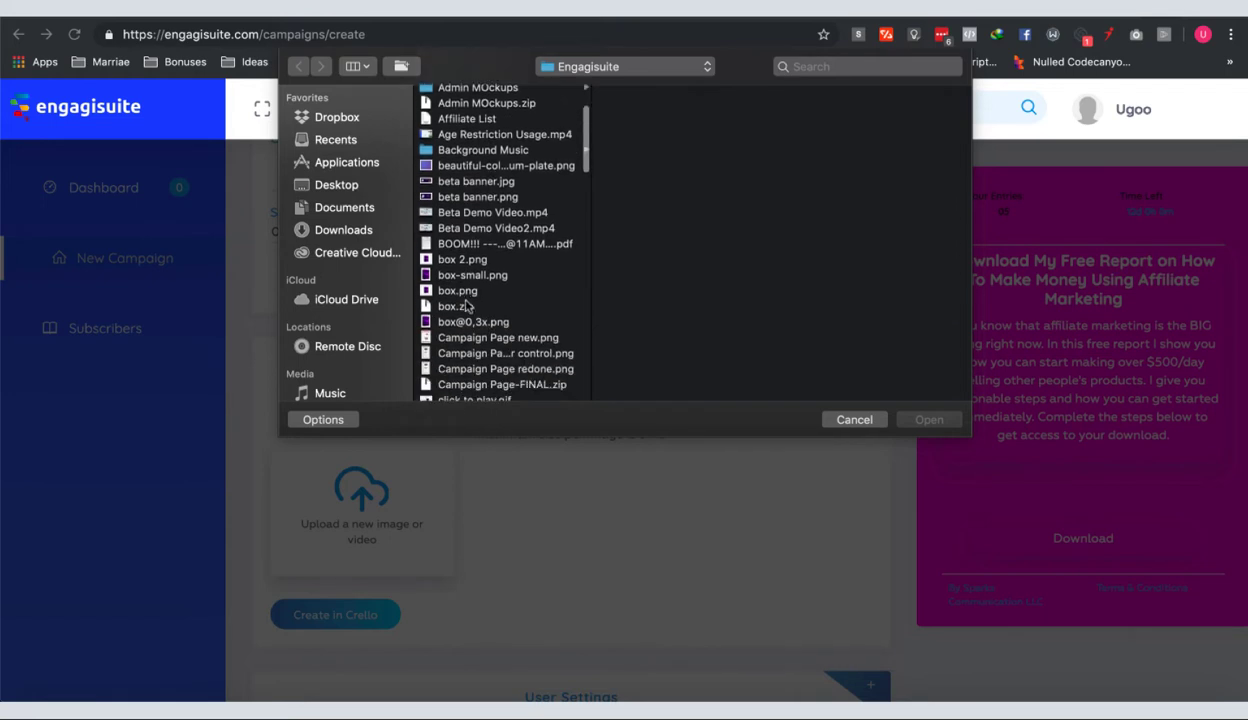
pyautogui.scroll(-5, 467, 305)
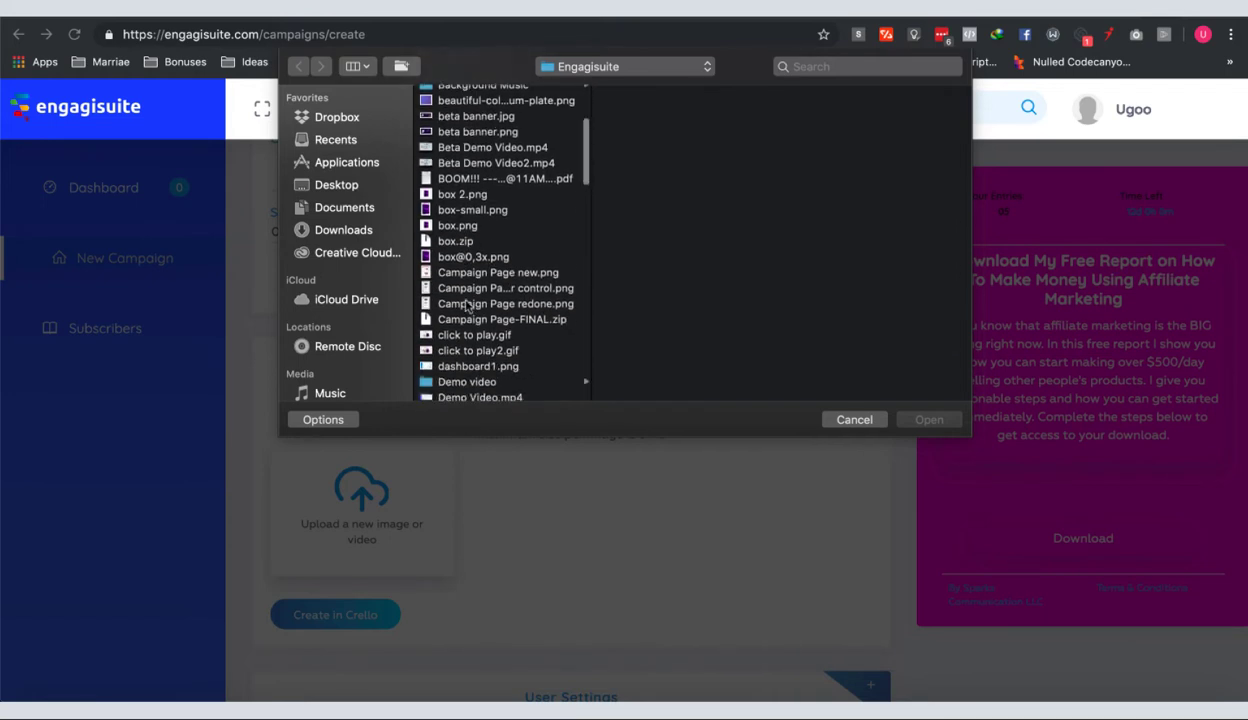
pyautogui.scroll(-6, 467, 305)
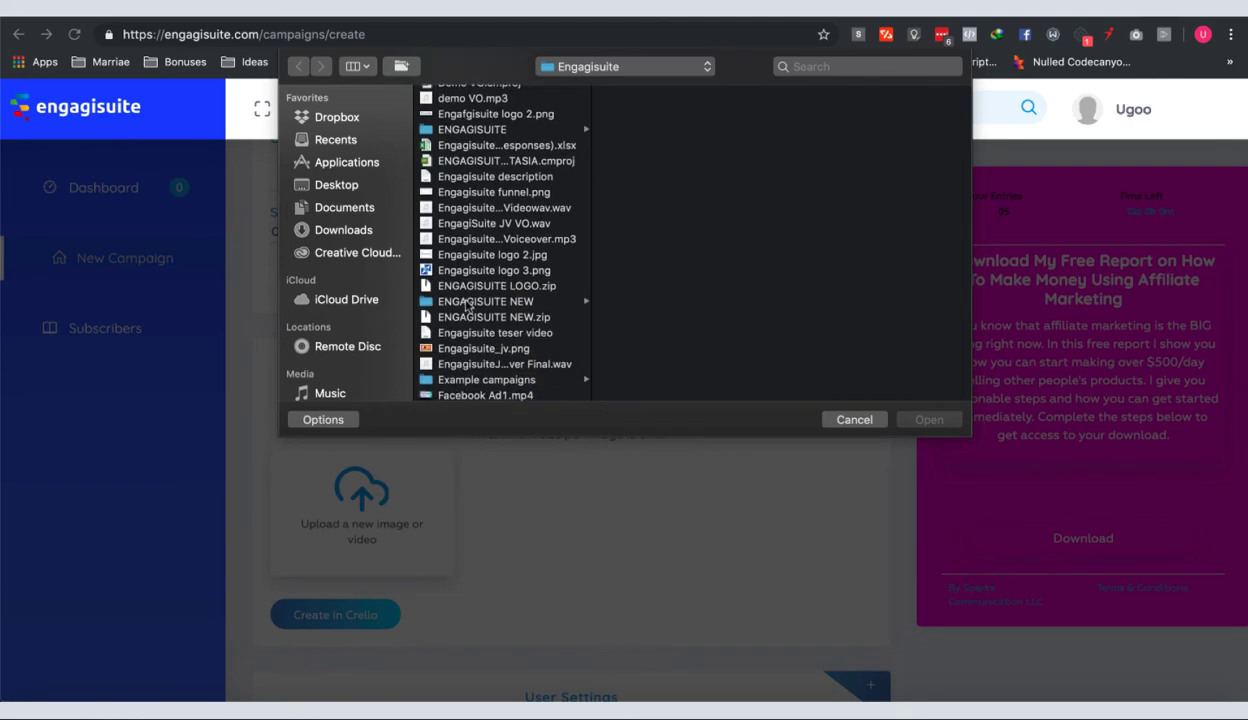
pyautogui.click(478, 349)
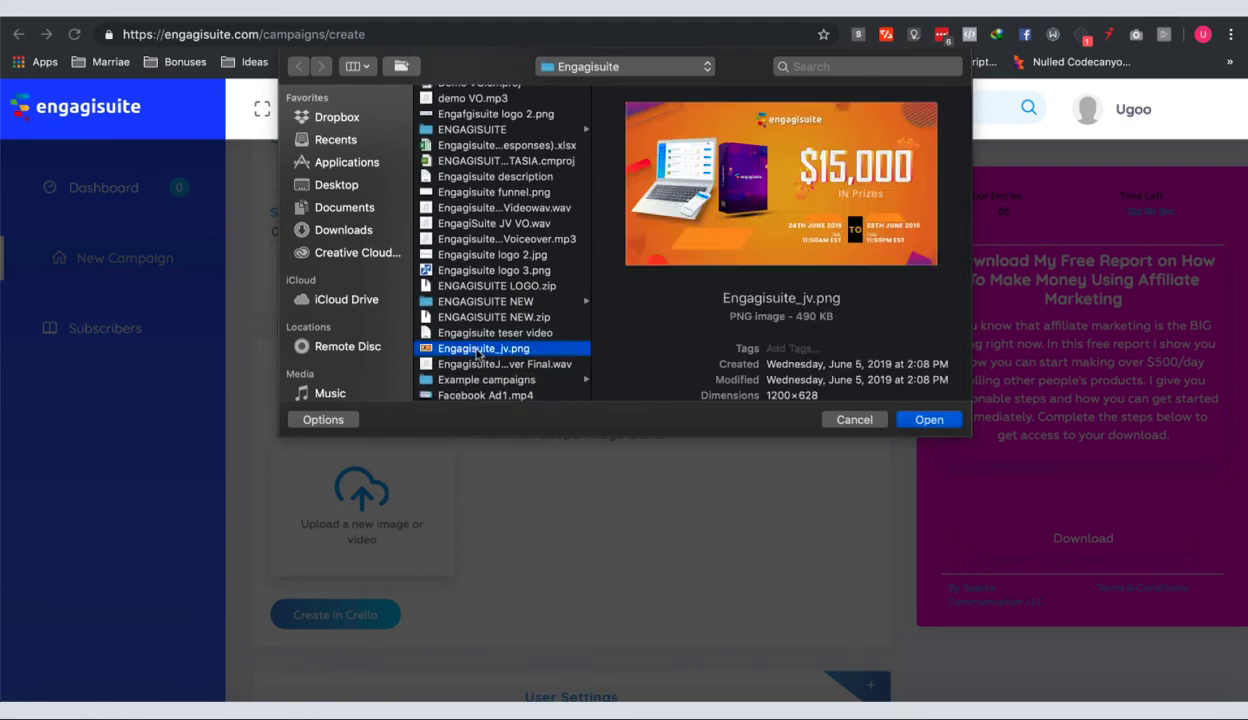
pyautogui.scroll(-3, 478, 355)
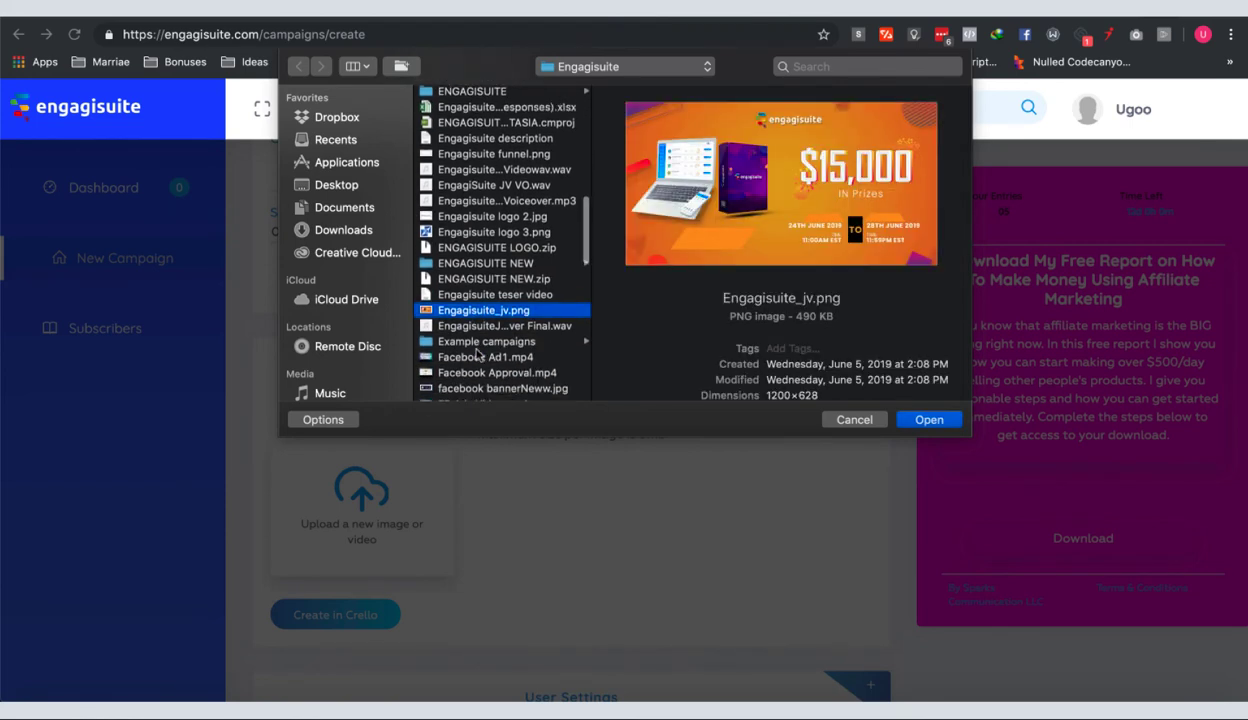
pyautogui.scroll(-1, 478, 355)
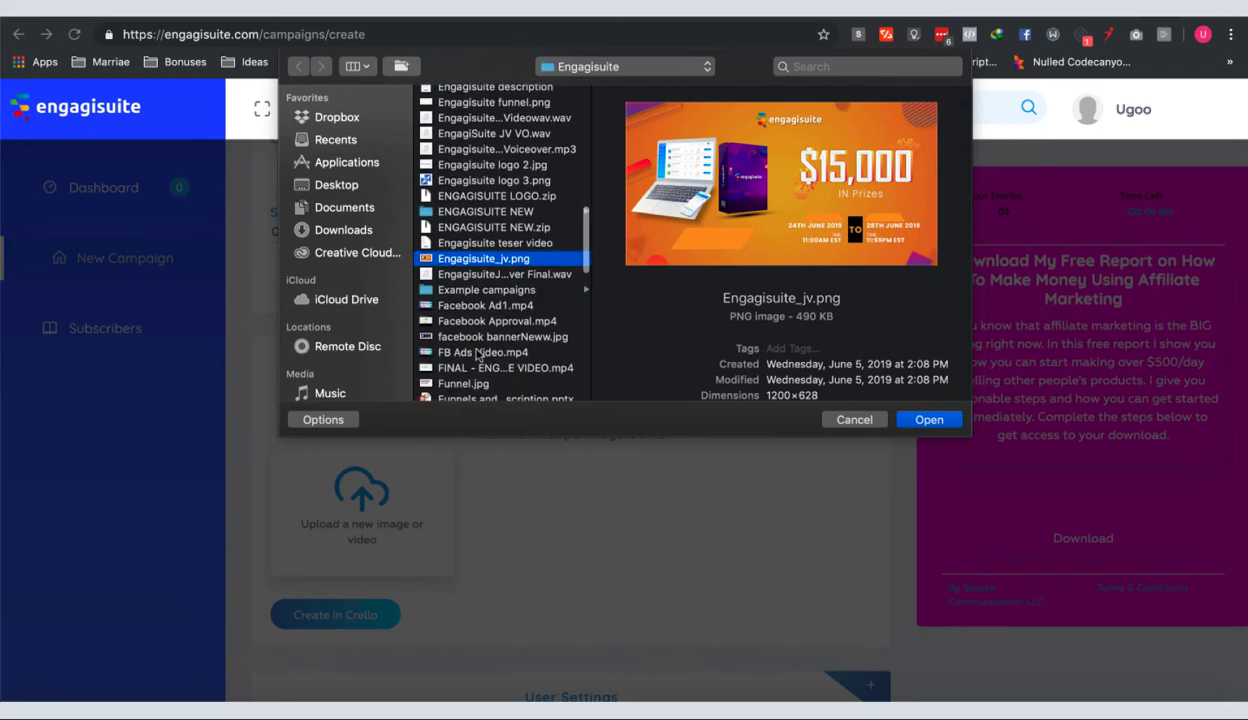
pyautogui.scroll(-1, 478, 355)
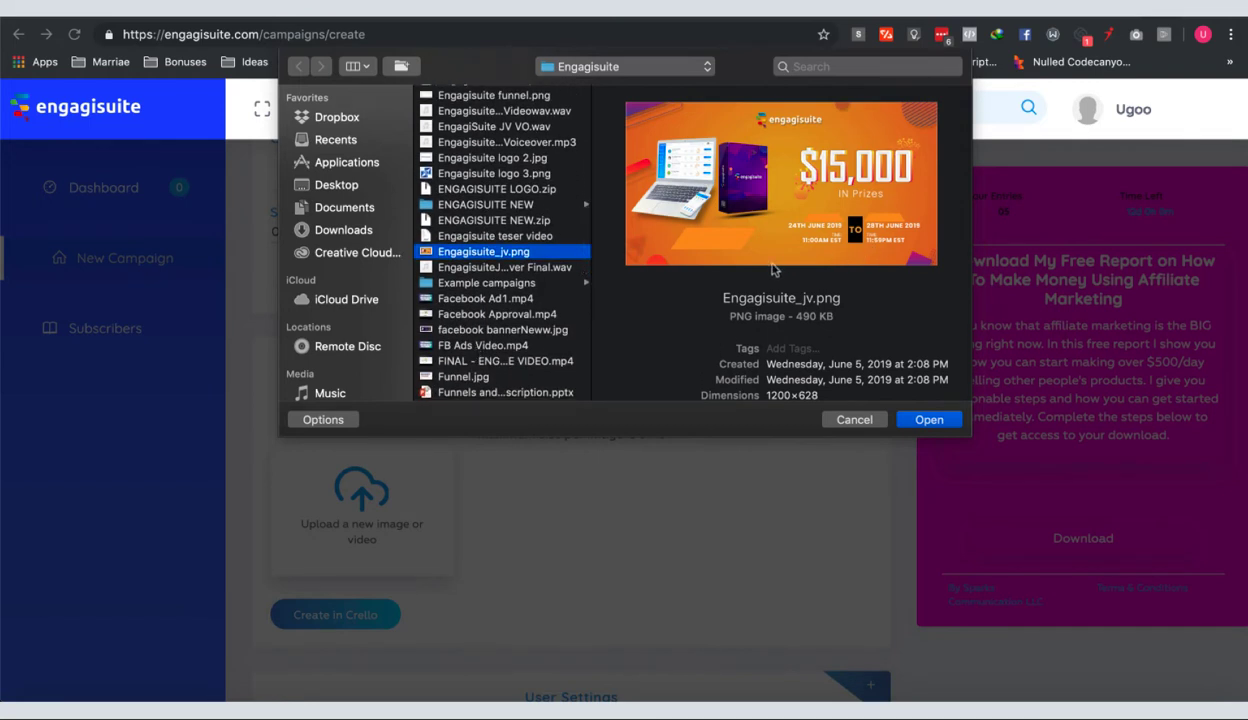
pyautogui.click(927, 420)
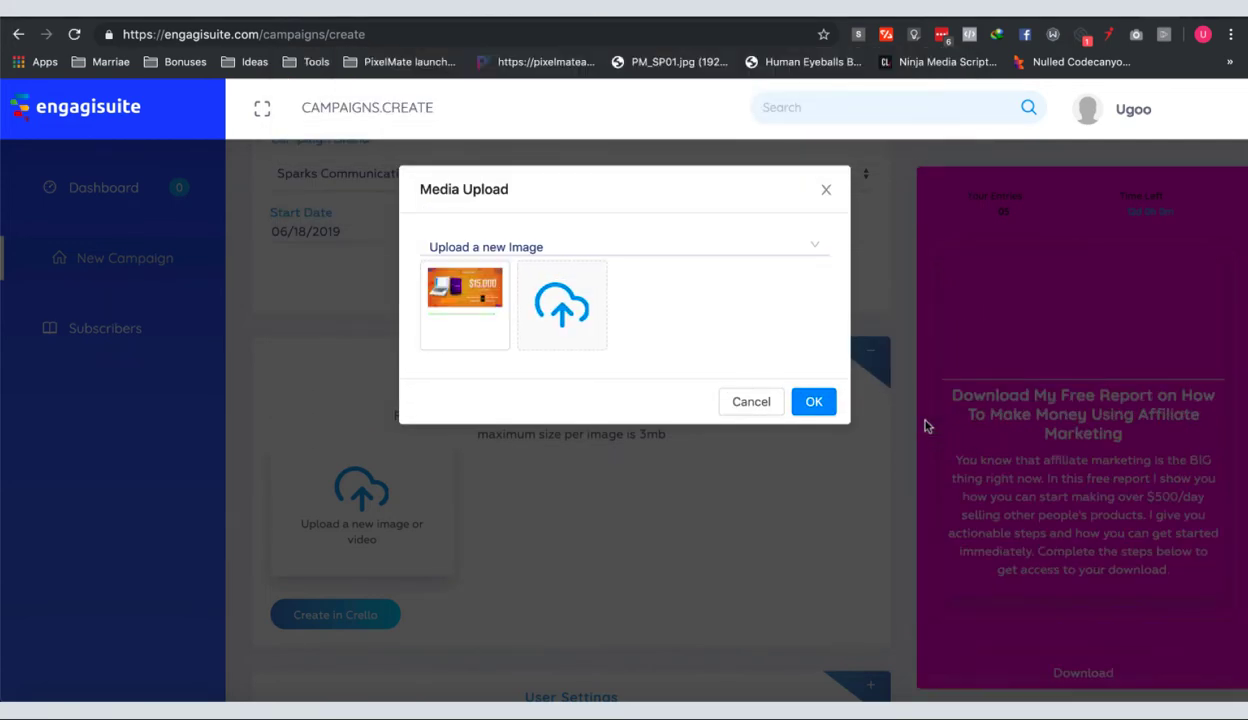
pyautogui.click(814, 402)
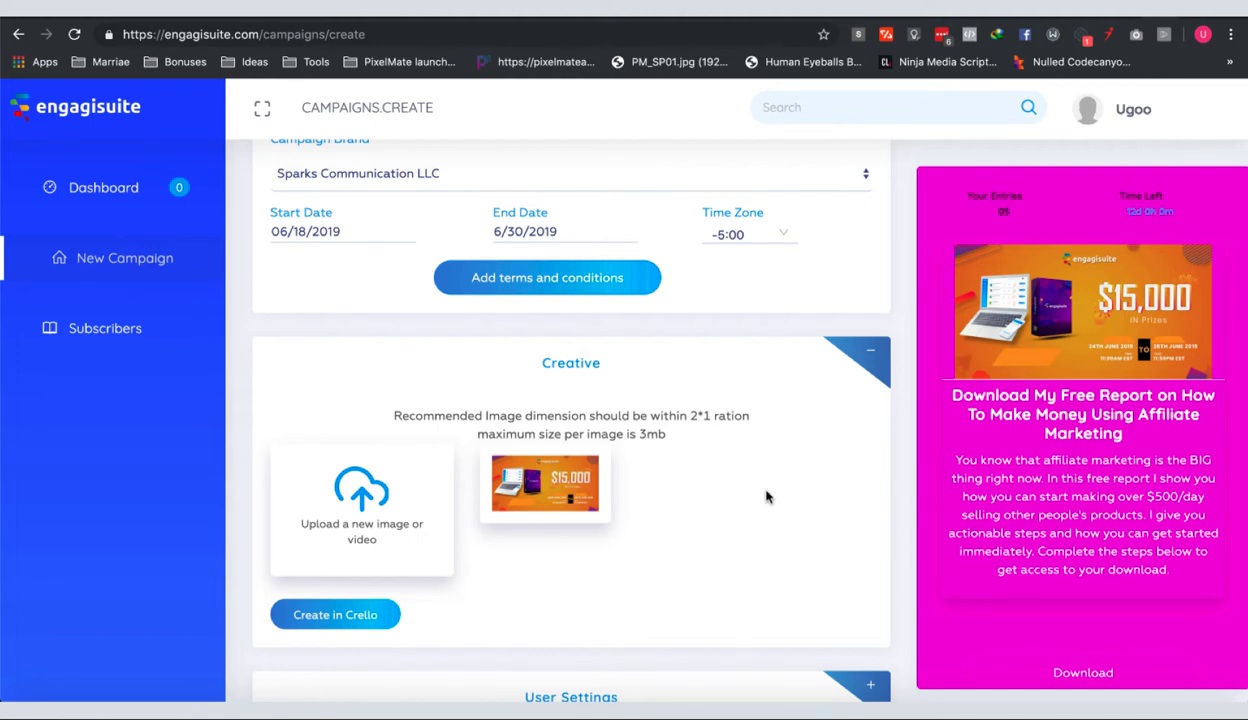
# Require login before actions in the campaign's User Settings, with Facebook as the login action
pyautogui.scroll(-3, 767, 496)
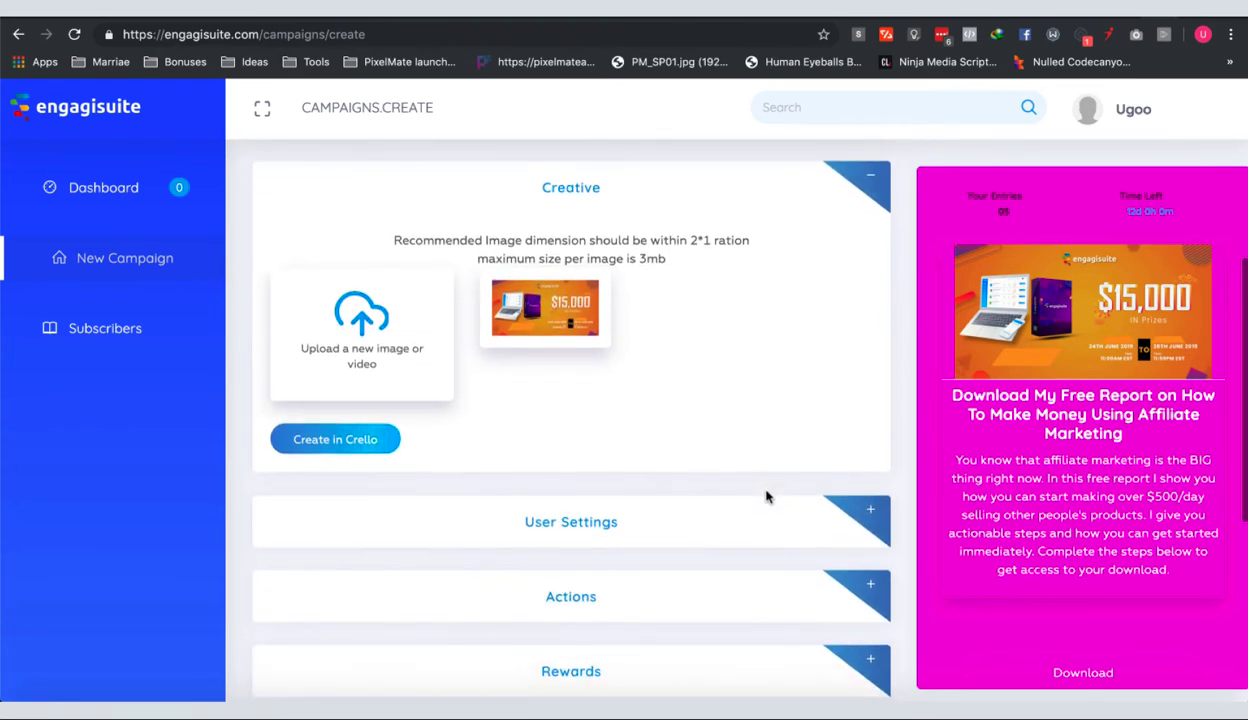
pyautogui.scroll(1, 767, 494)
pyautogui.scroll(-4, 767, 494)
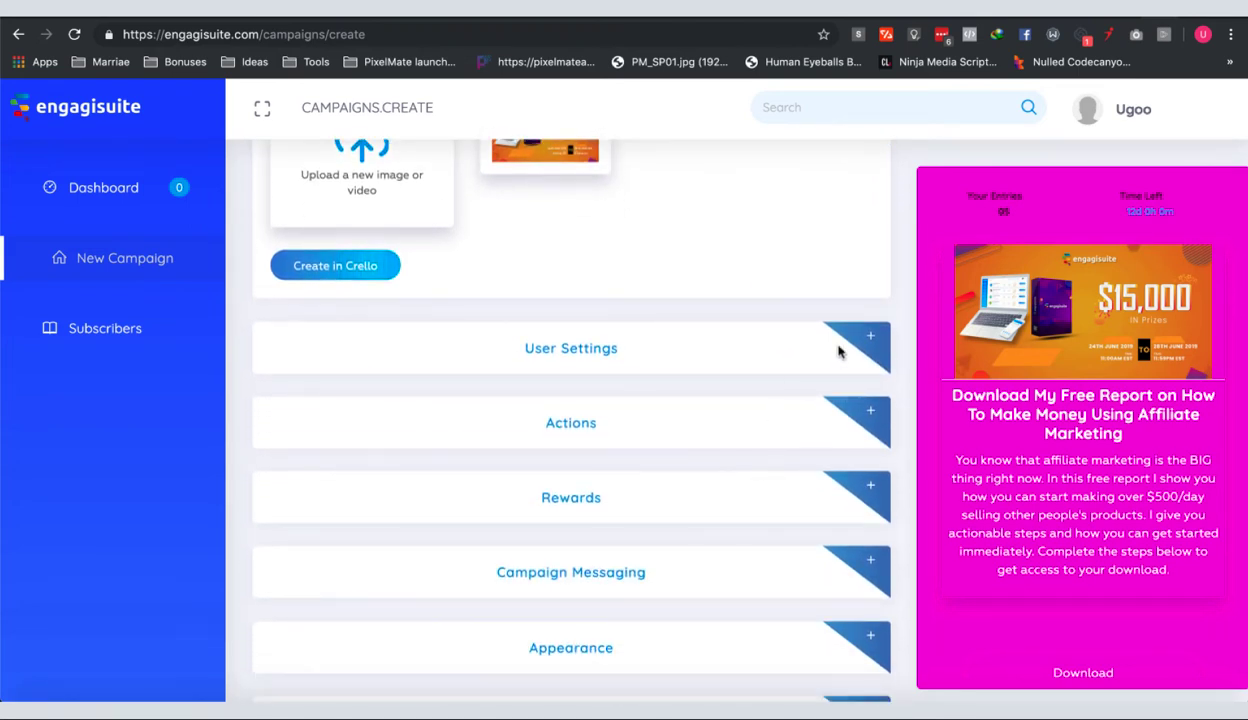
pyautogui.click(848, 336)
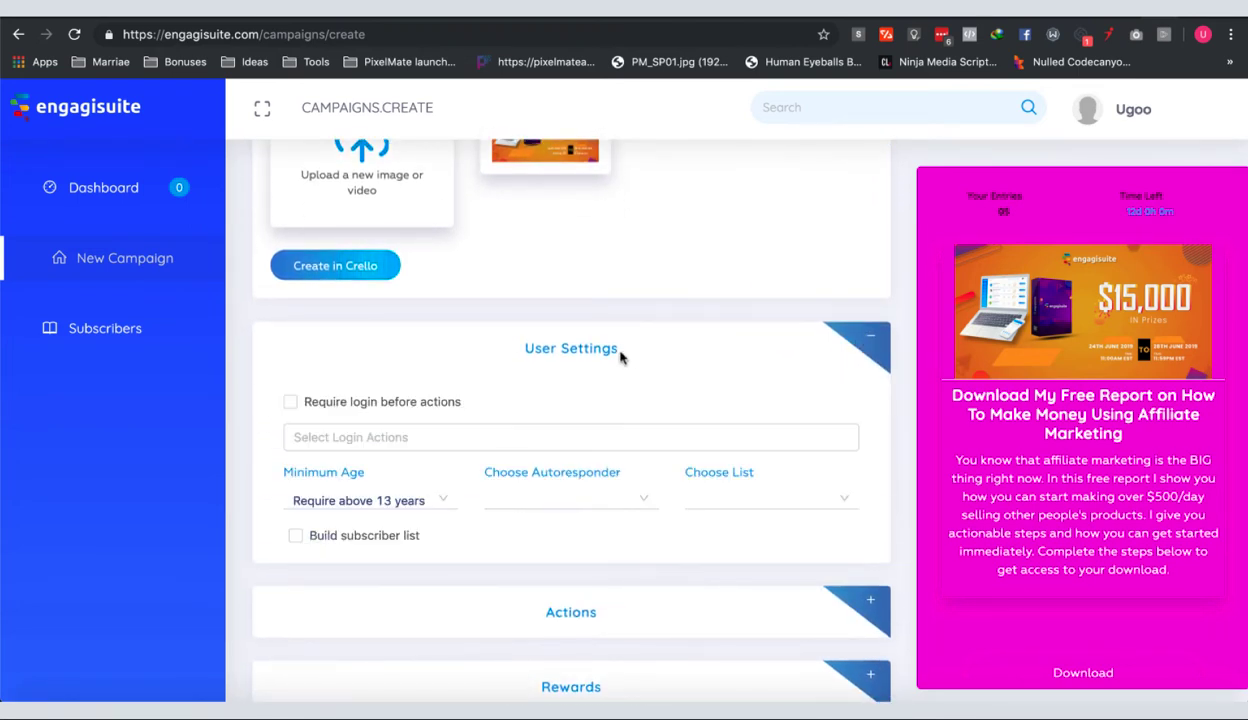
pyautogui.scroll(-1, 620, 357)
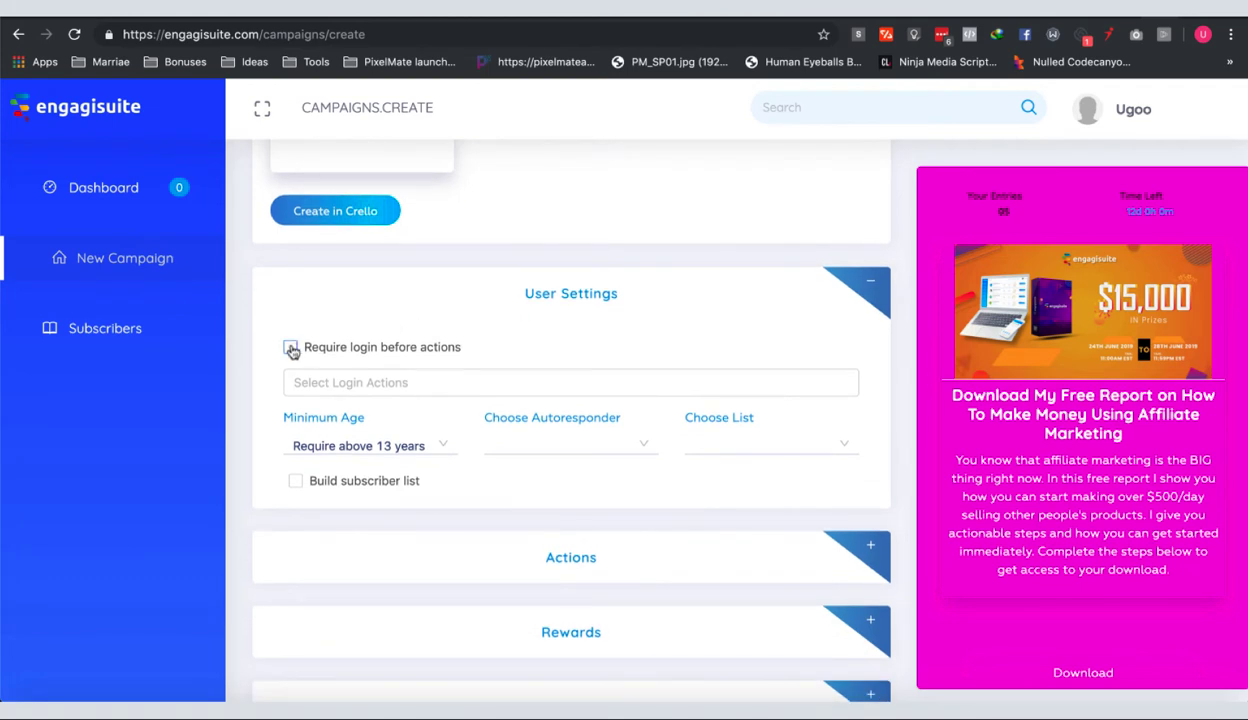
pyautogui.click(291, 348)
pyautogui.click(379, 384)
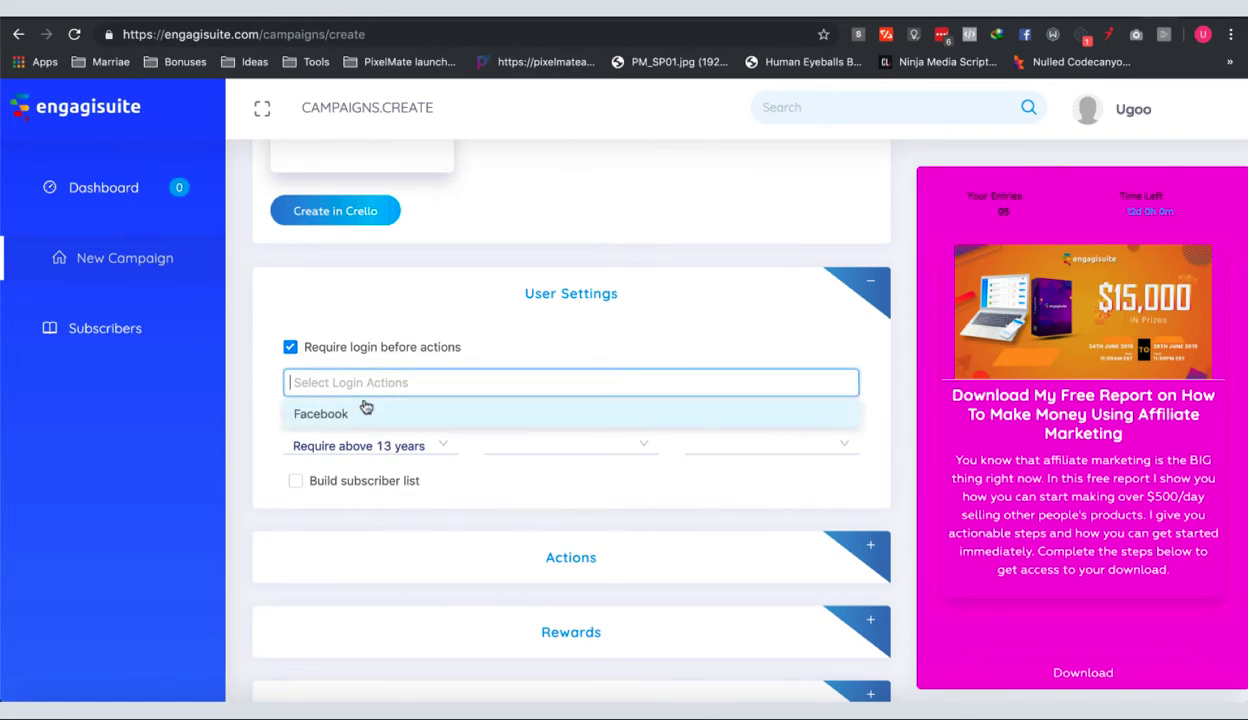
pyautogui.click(322, 412)
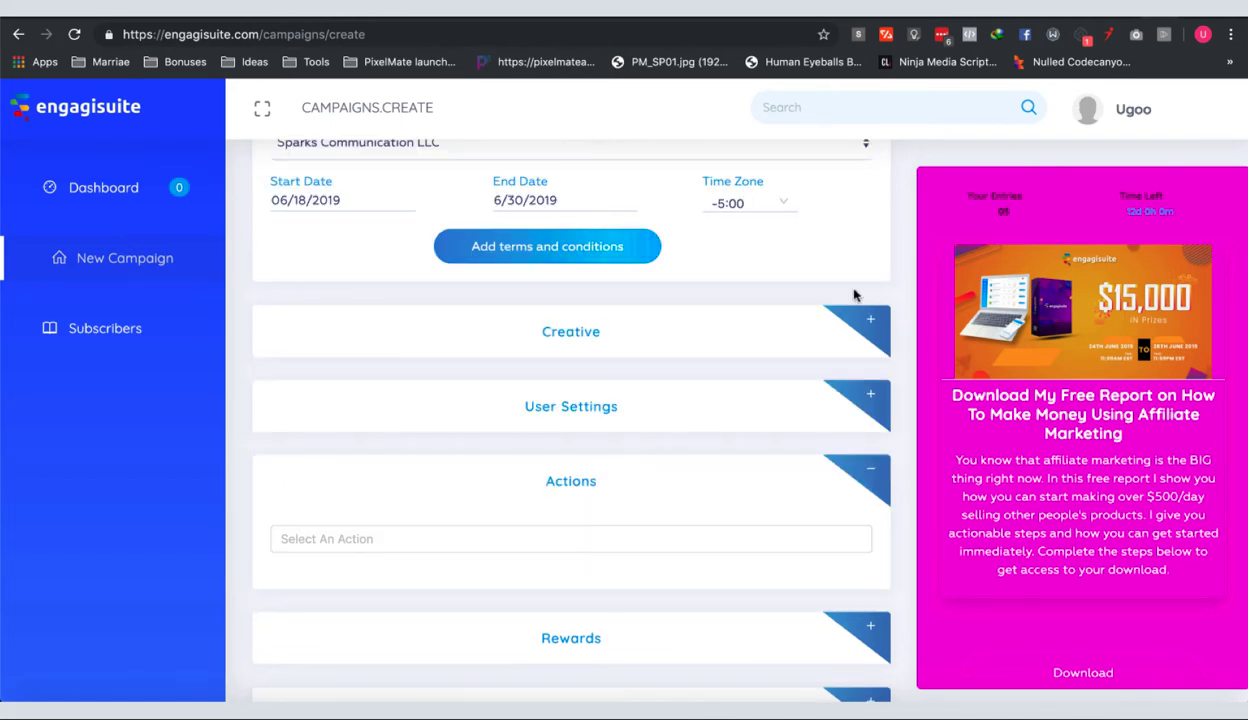
# Reopen the campaign's User Settings and require login before actions
pyautogui.click(872, 398)
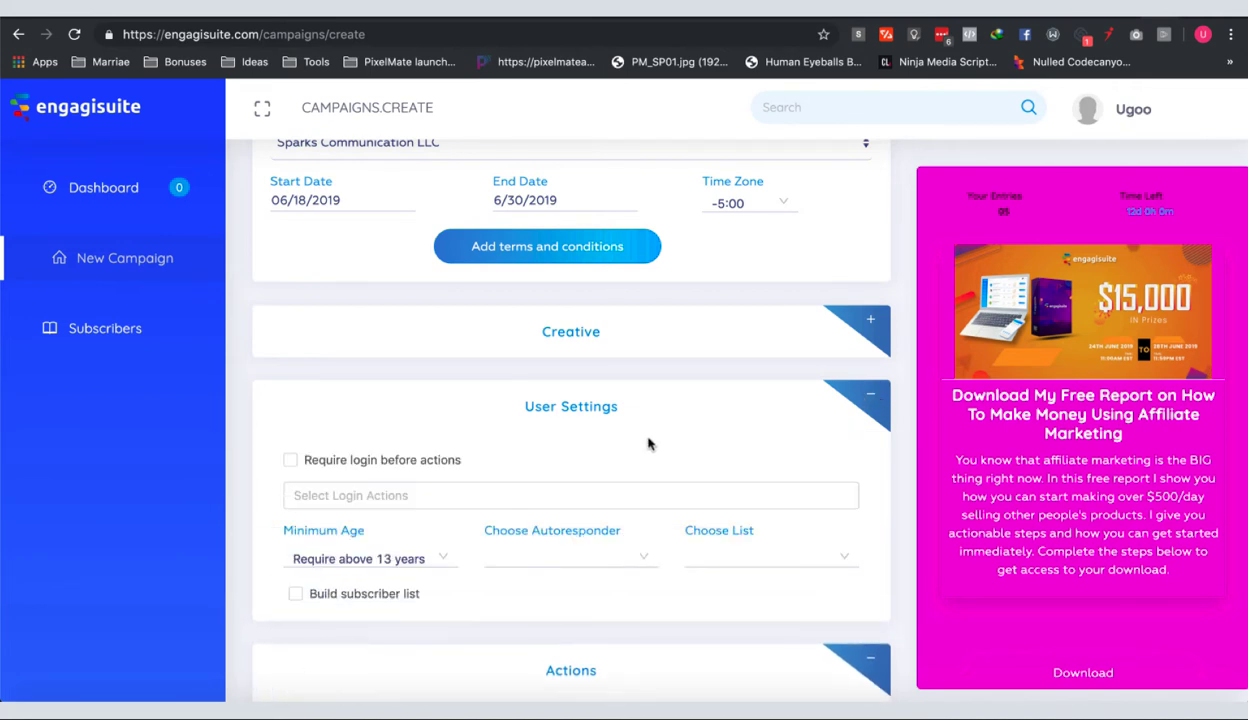
pyautogui.scroll(-1, 648, 444)
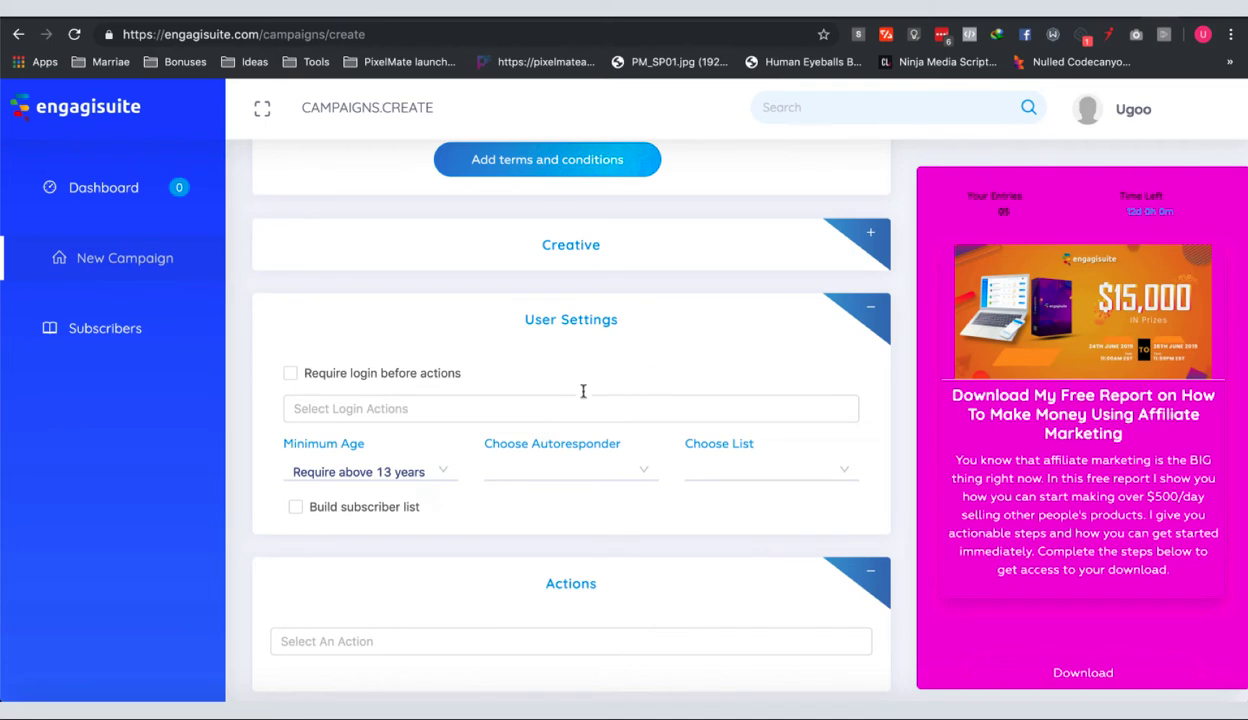
pyautogui.click(546, 409)
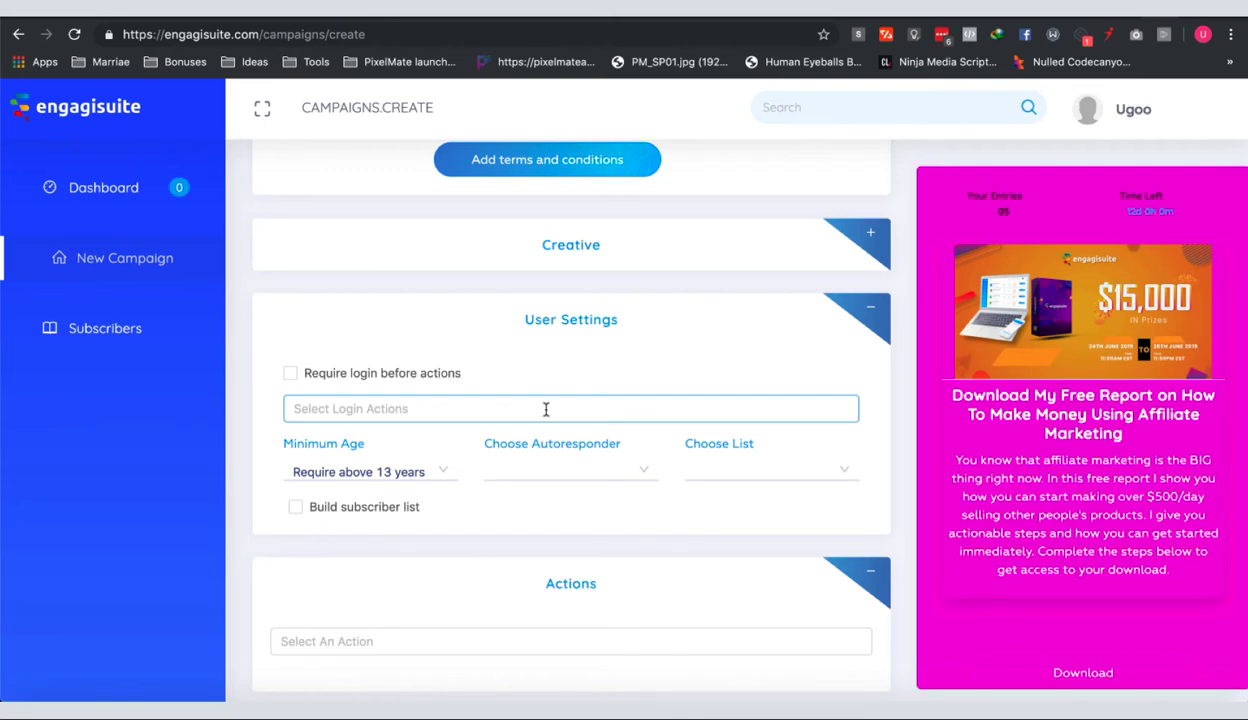
pyautogui.click(290, 373)
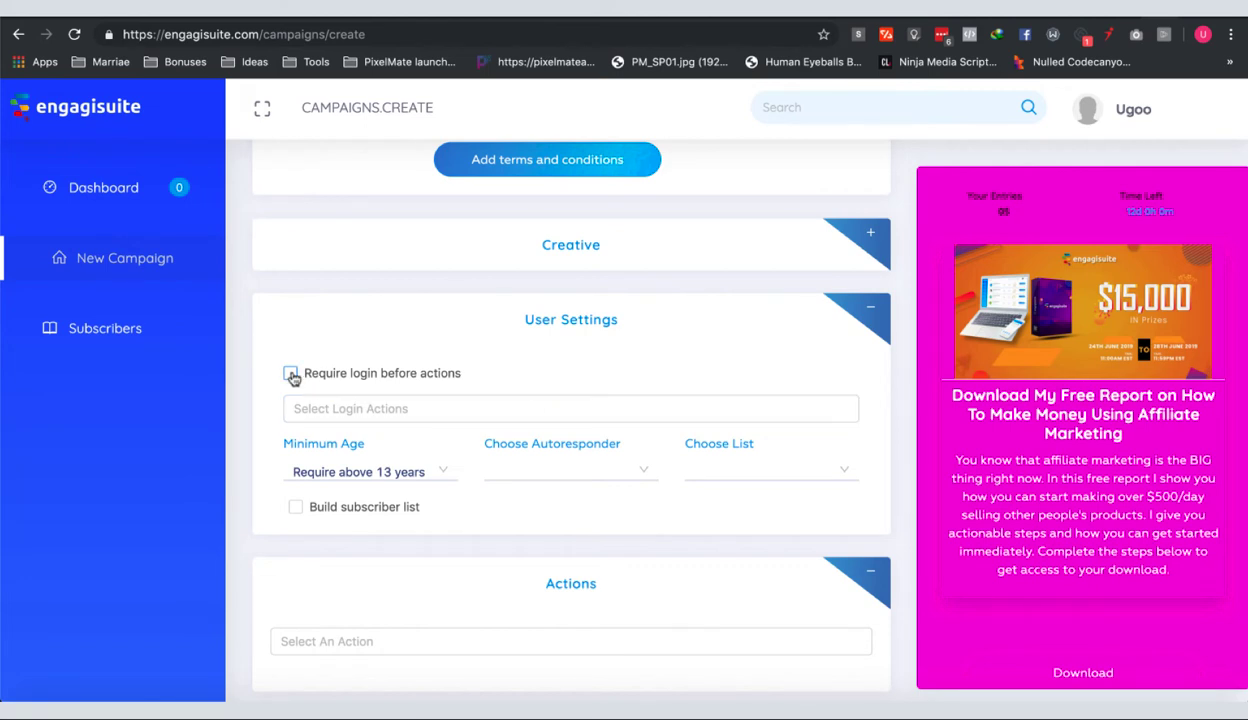
pyautogui.scroll(-2, 369, 336)
# Select Twitter, Google, Facebook, Twitch and Mail as the login actions
pyautogui.click(418, 326)
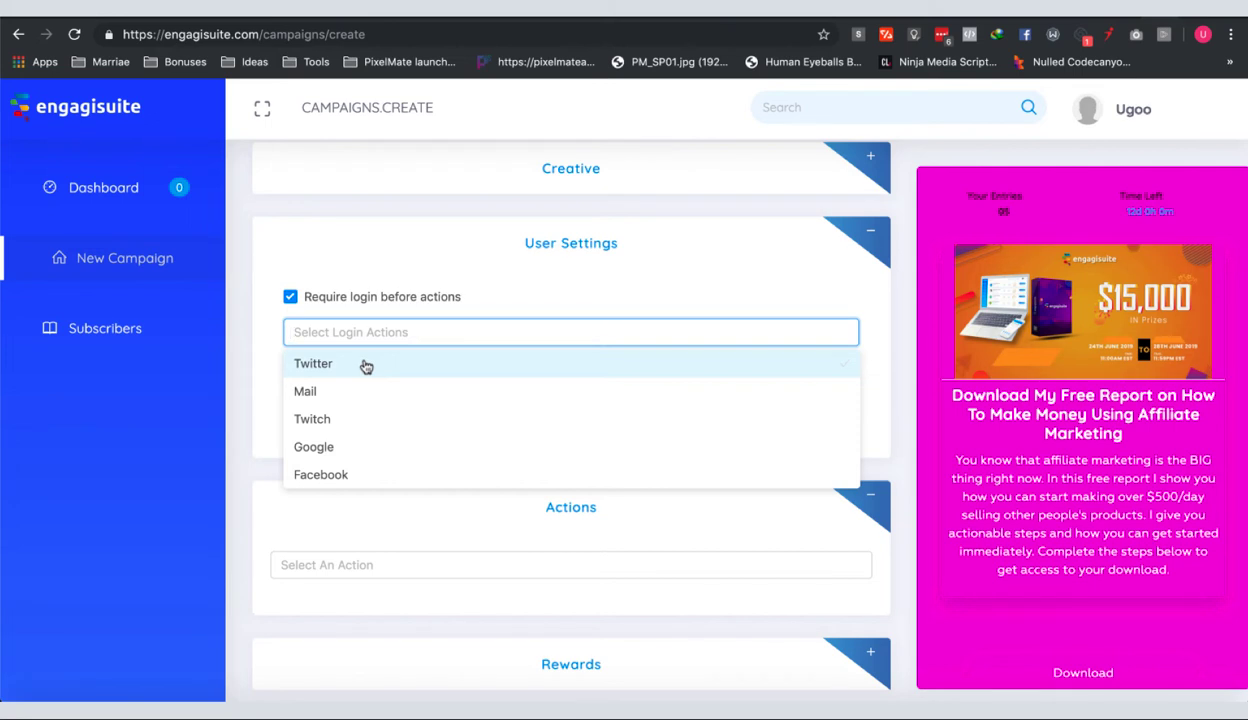
pyautogui.click(366, 366)
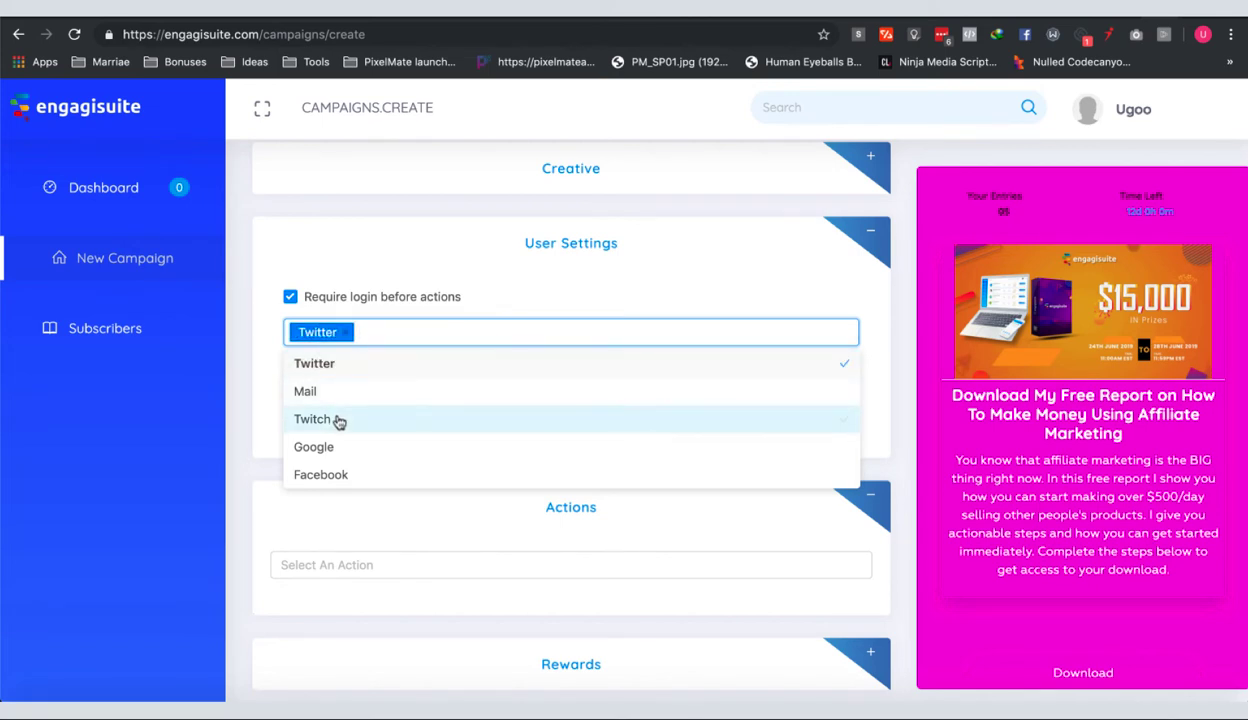
pyautogui.click(343, 449)
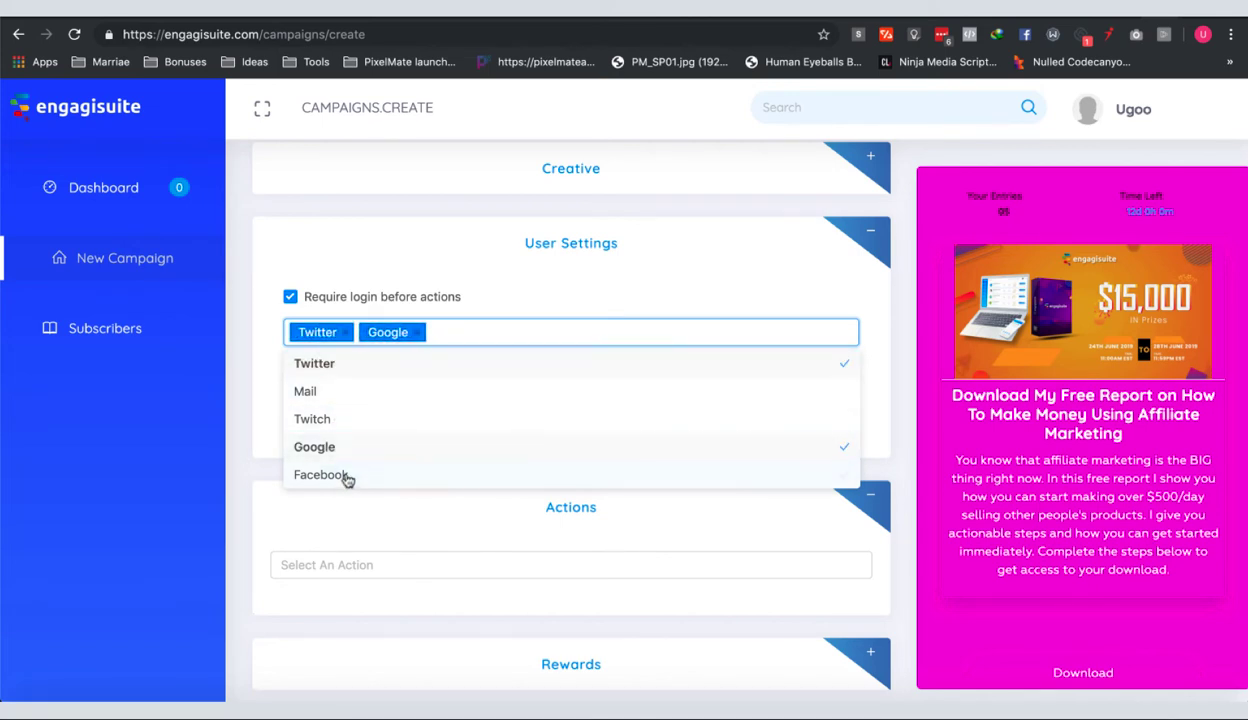
pyautogui.click(347, 477)
pyautogui.click(355, 421)
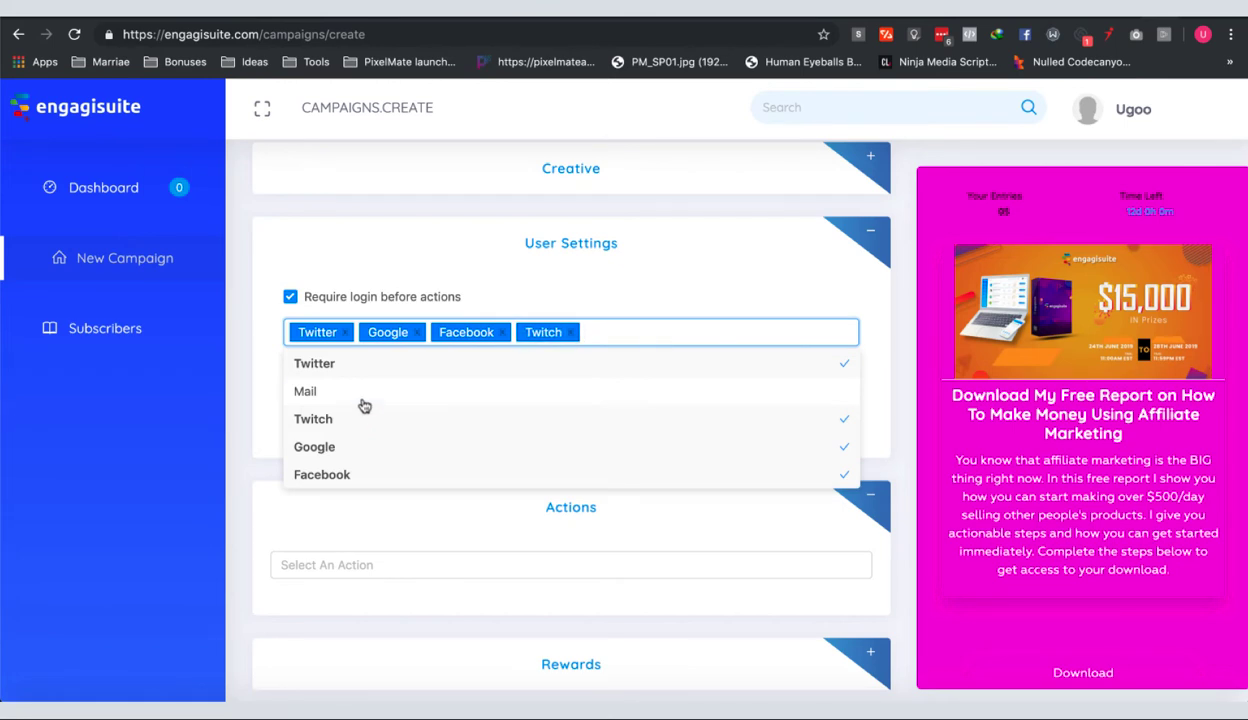
pyautogui.click(367, 401)
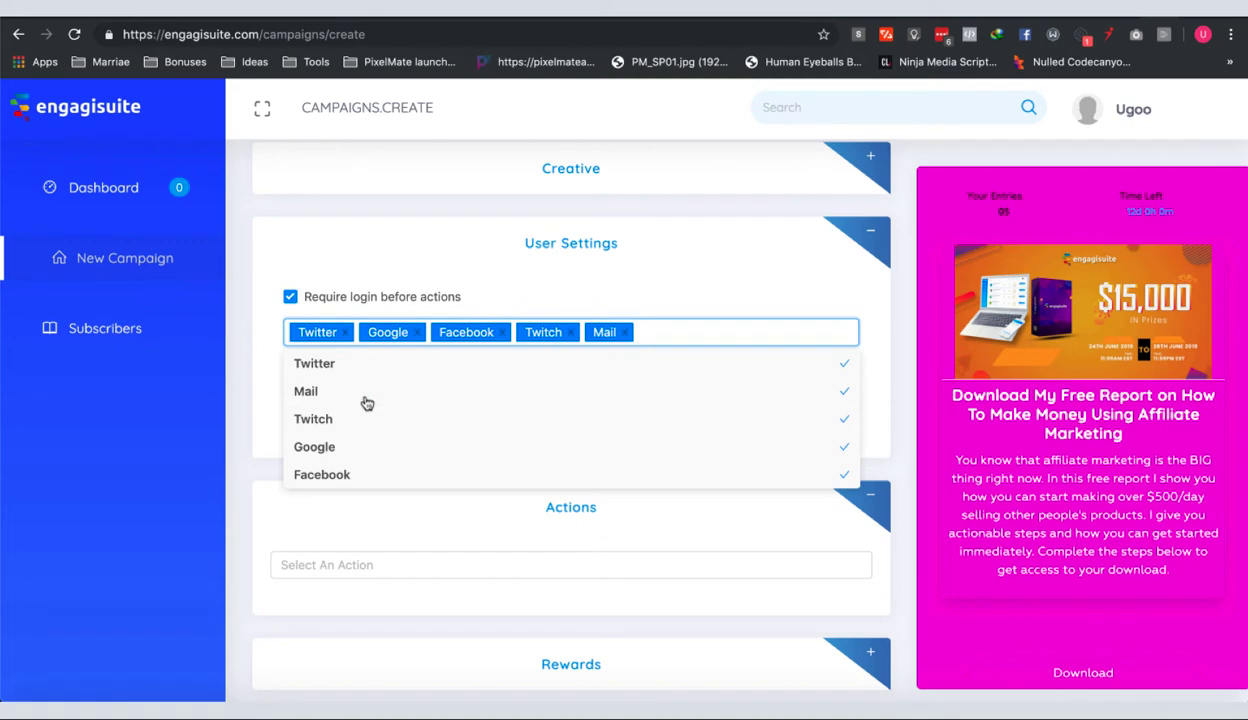
# In the User Settings, set the minimum age to Without age restriction and the autoresponder to none
pyautogui.click(266, 341)
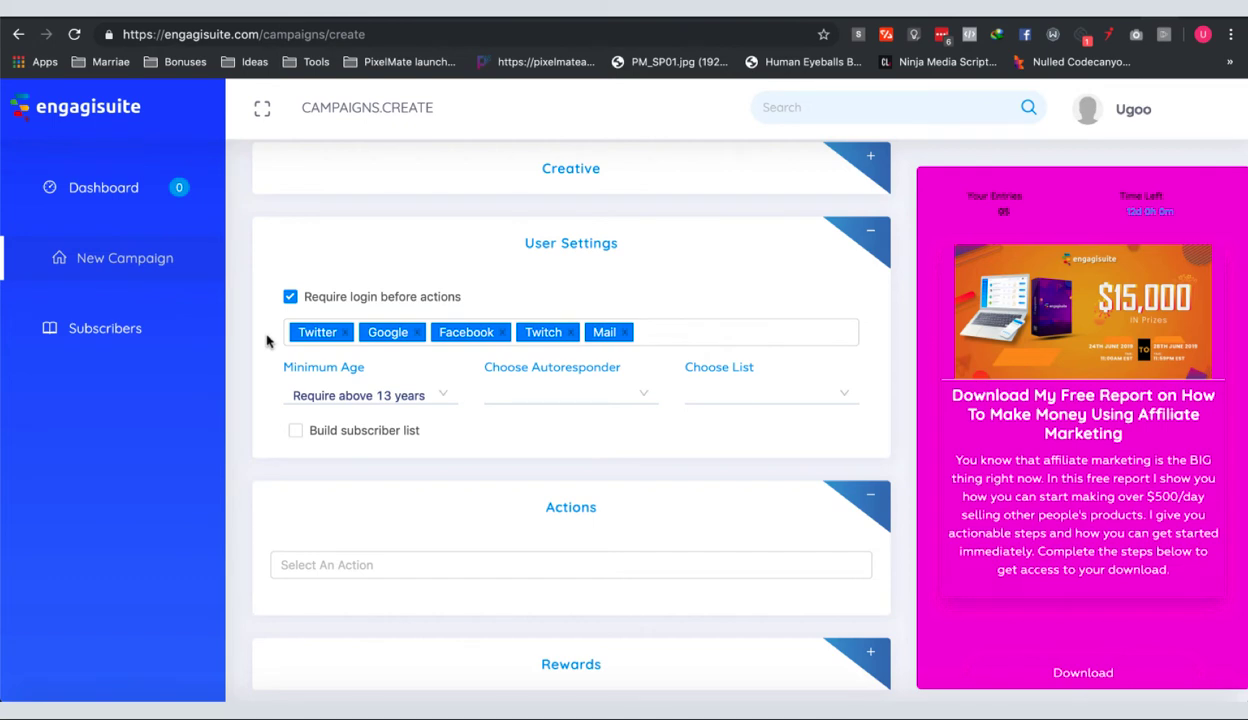
pyautogui.click(396, 398)
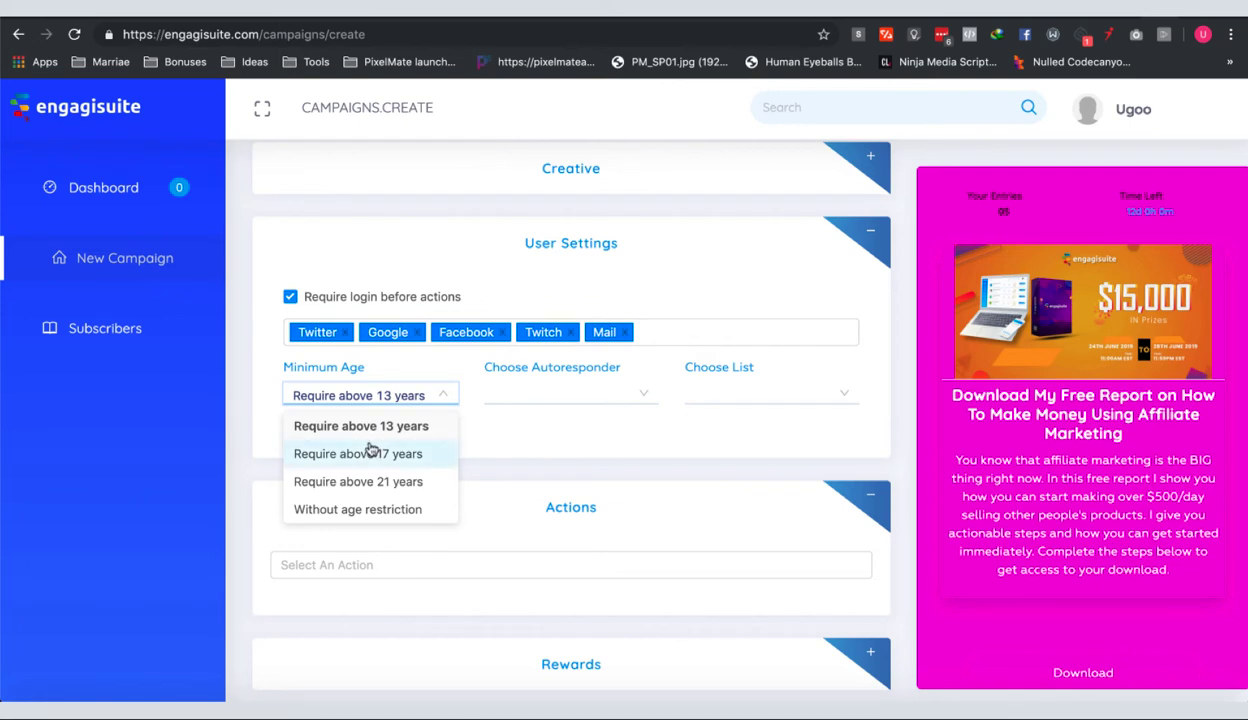
pyautogui.click(353, 511)
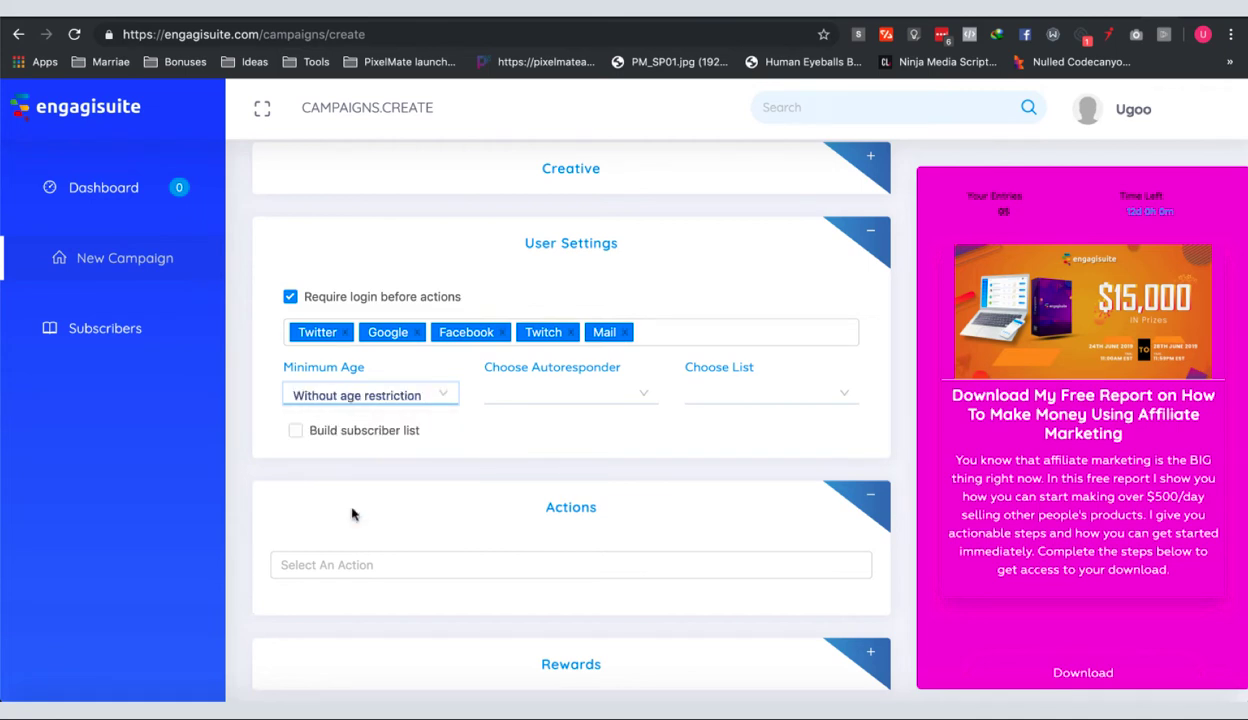
pyautogui.click(547, 401)
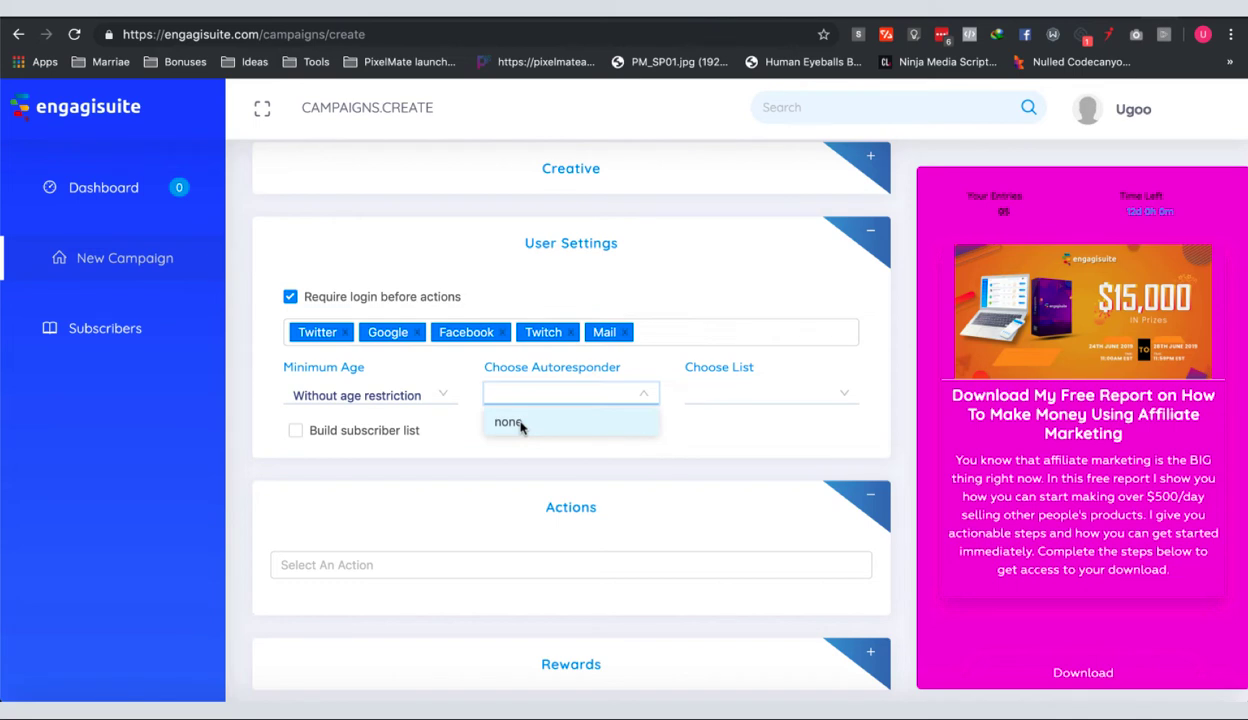
pyautogui.click(509, 422)
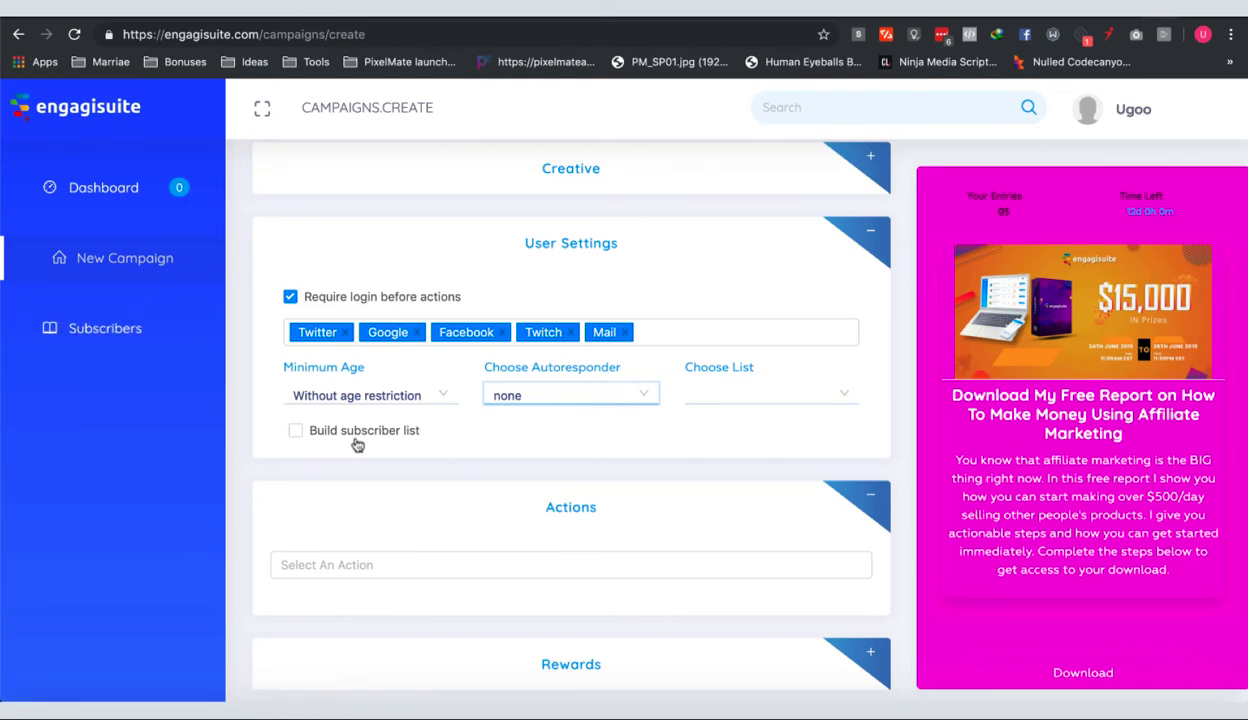
pyautogui.click(295, 431)
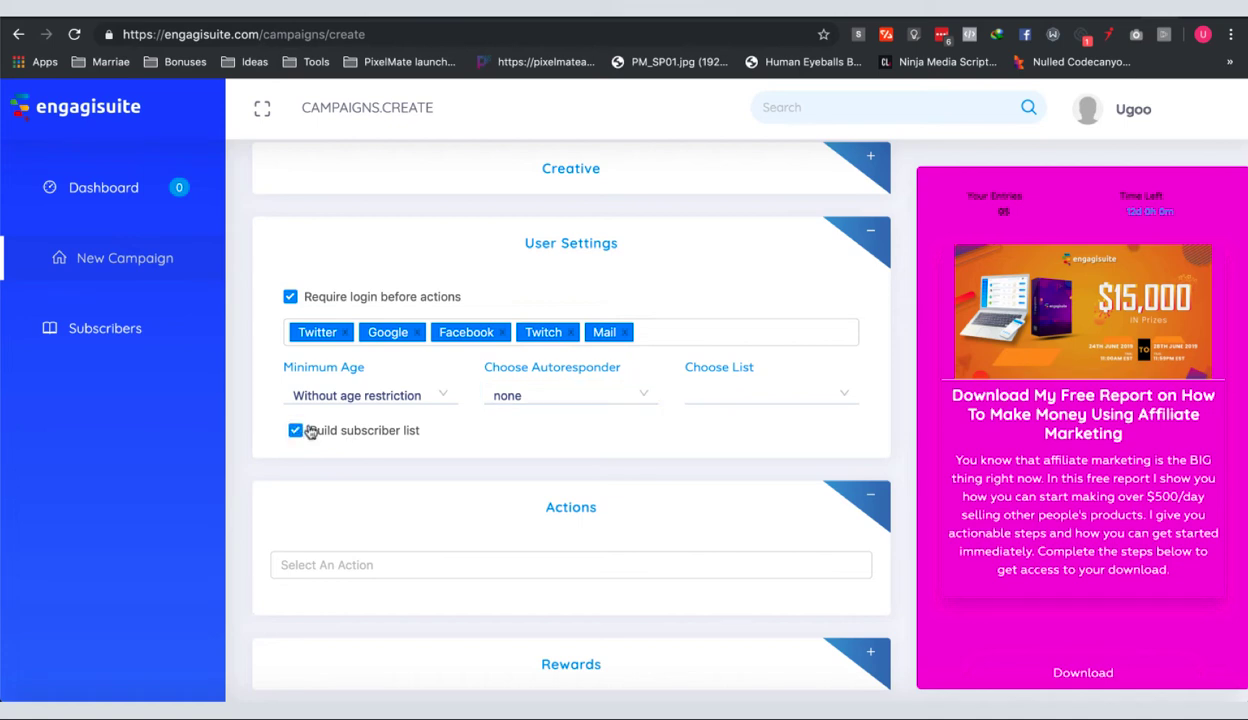
pyautogui.click(295, 431)
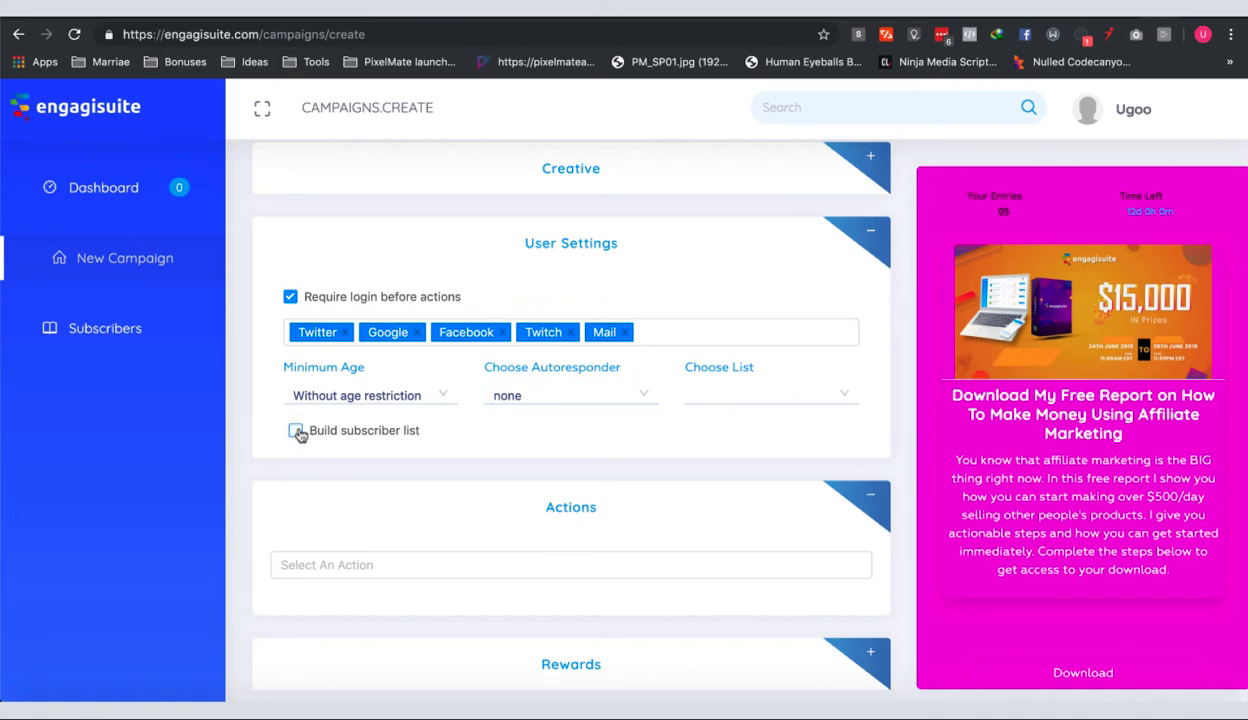
# Collapse the campaign's User Settings section
pyautogui.click(856, 226)
pyautogui.scroll(-1, 684, 313)
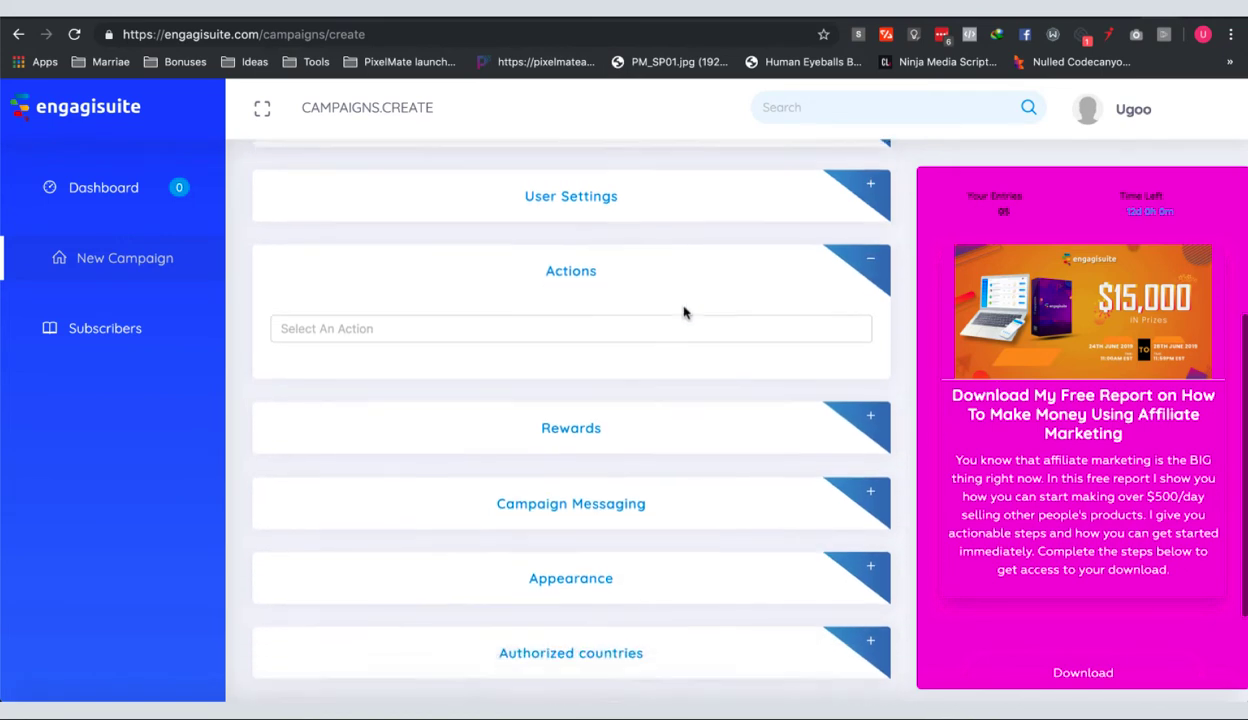
pyautogui.scroll(1, 684, 313)
pyautogui.click(870, 241)
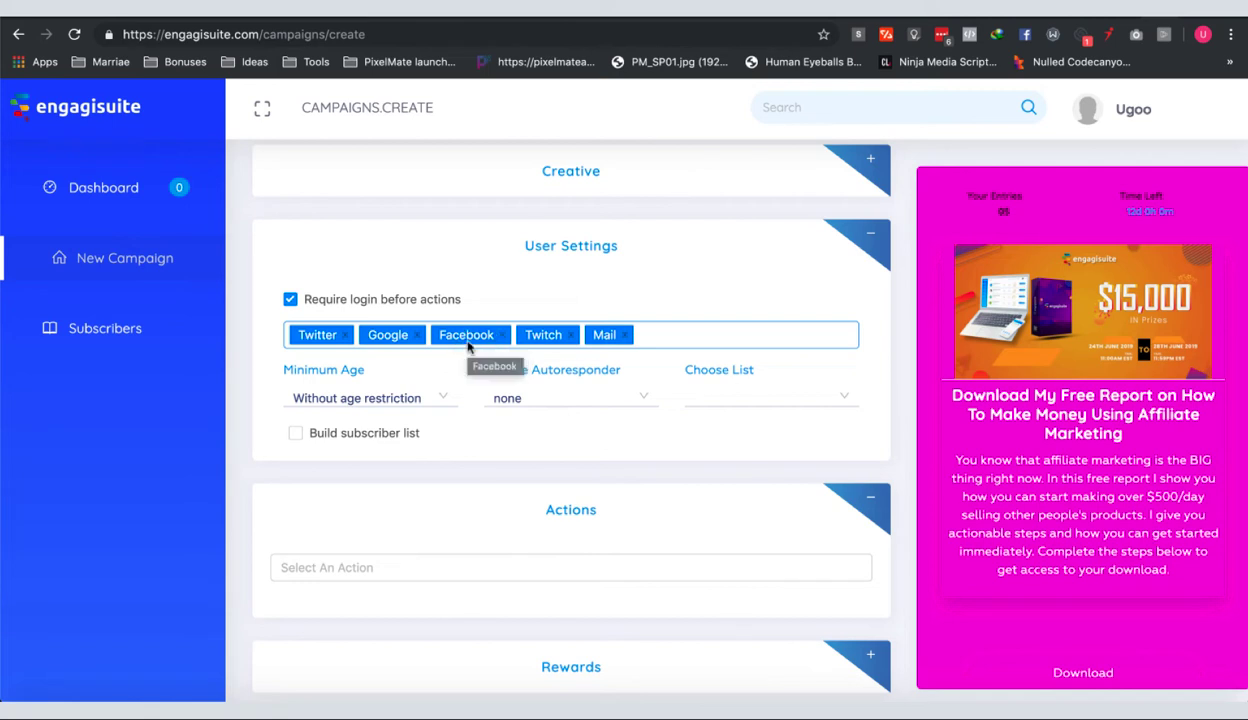
pyautogui.click(872, 237)
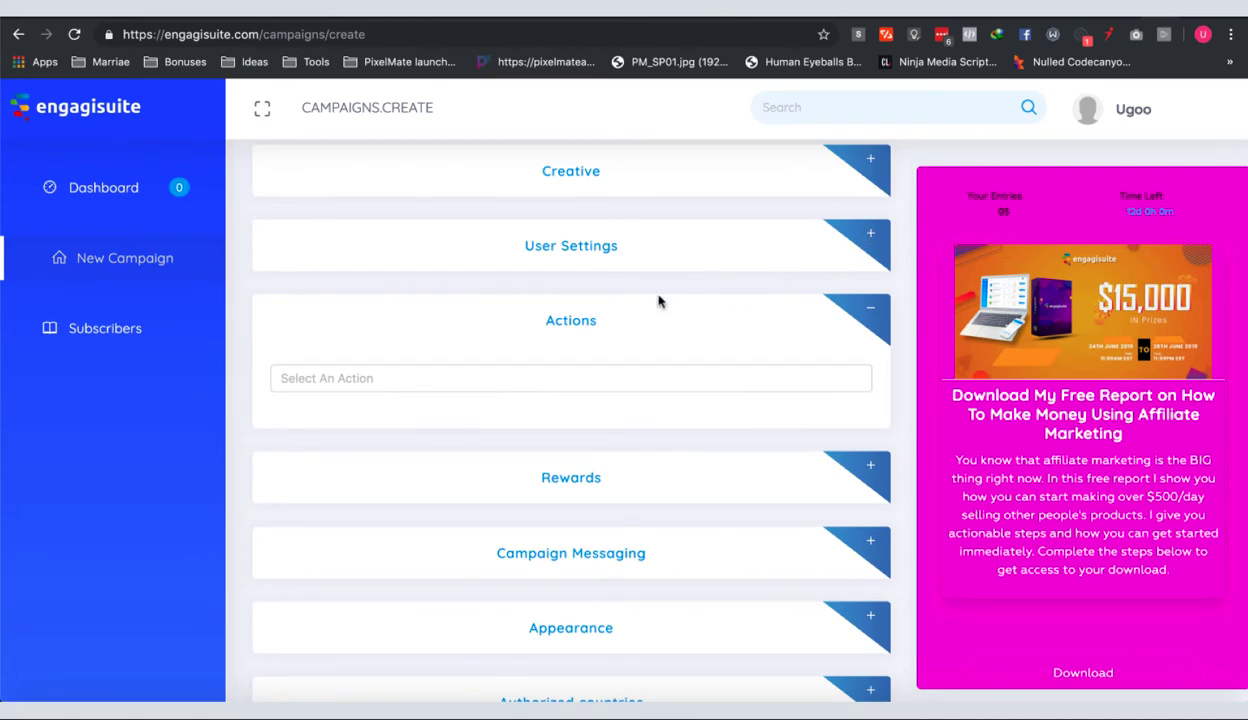
# Examine the full list of actions that can be added to the campaign
pyautogui.click(590, 376)
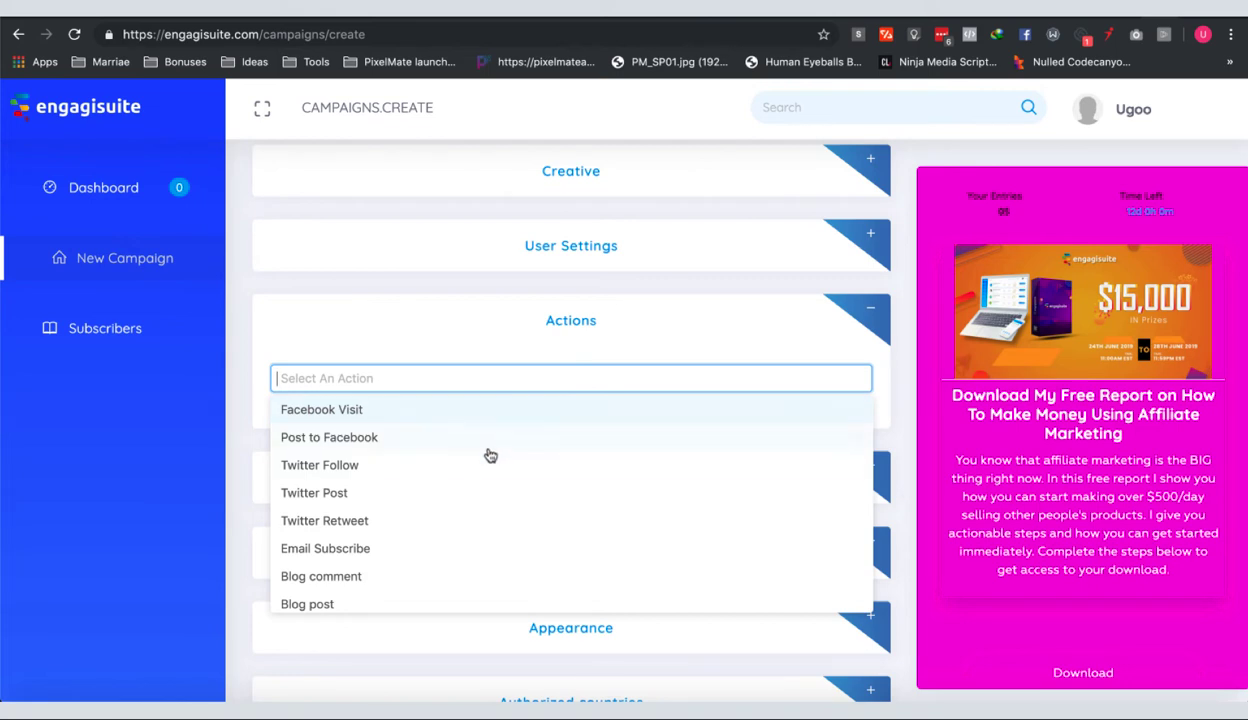
pyautogui.scroll(-10, 474, 493)
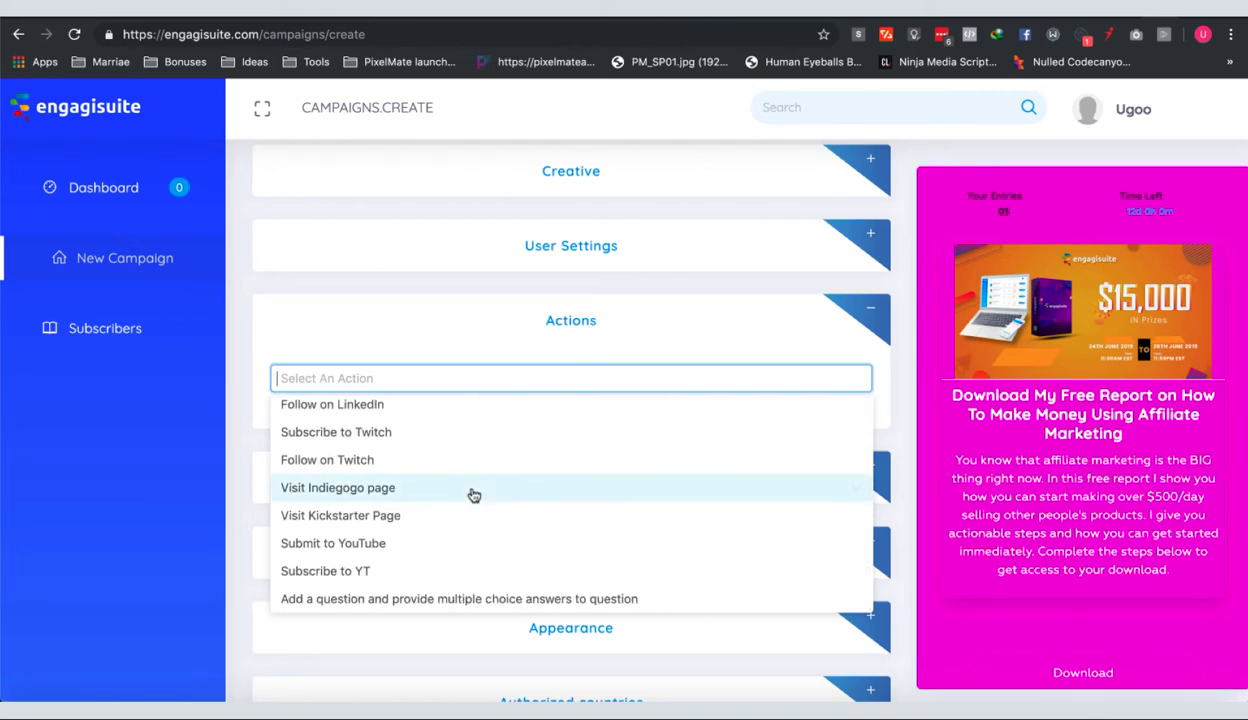
pyautogui.scroll(10, 474, 493)
pyautogui.scroll(-1, 266, 312)
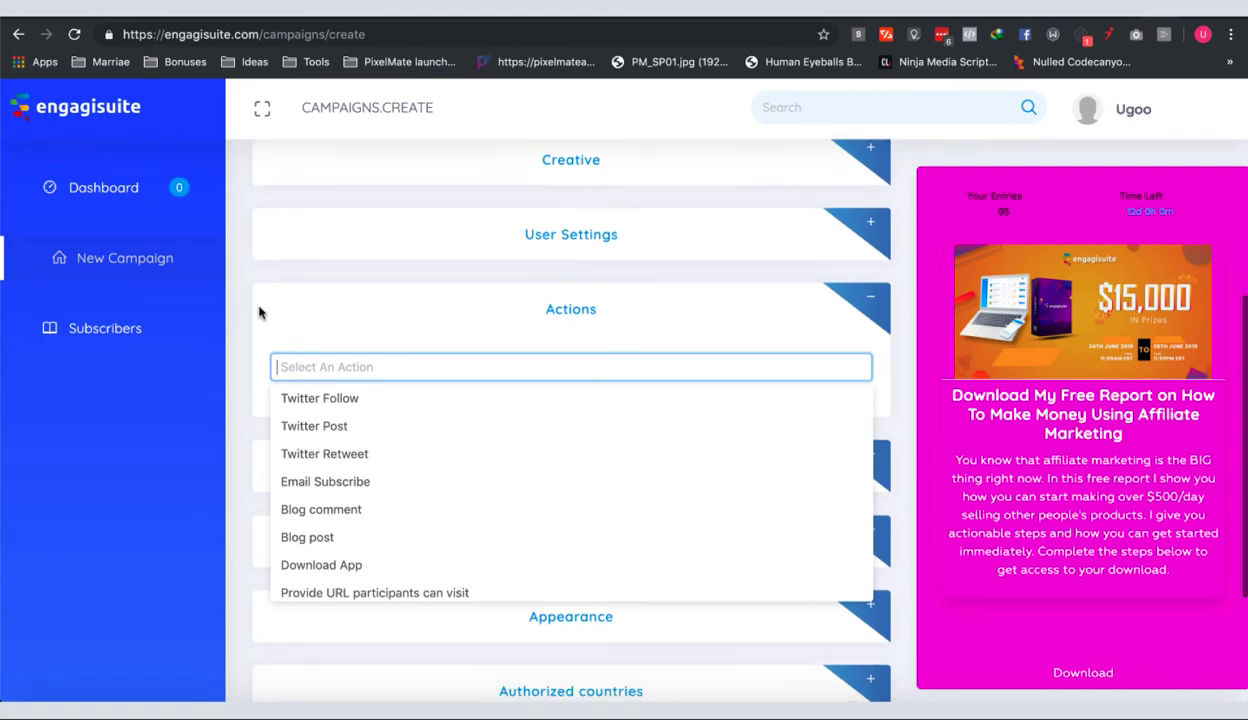
pyautogui.scroll(1, 354, 374)
pyautogui.scroll(1, 354, 374)
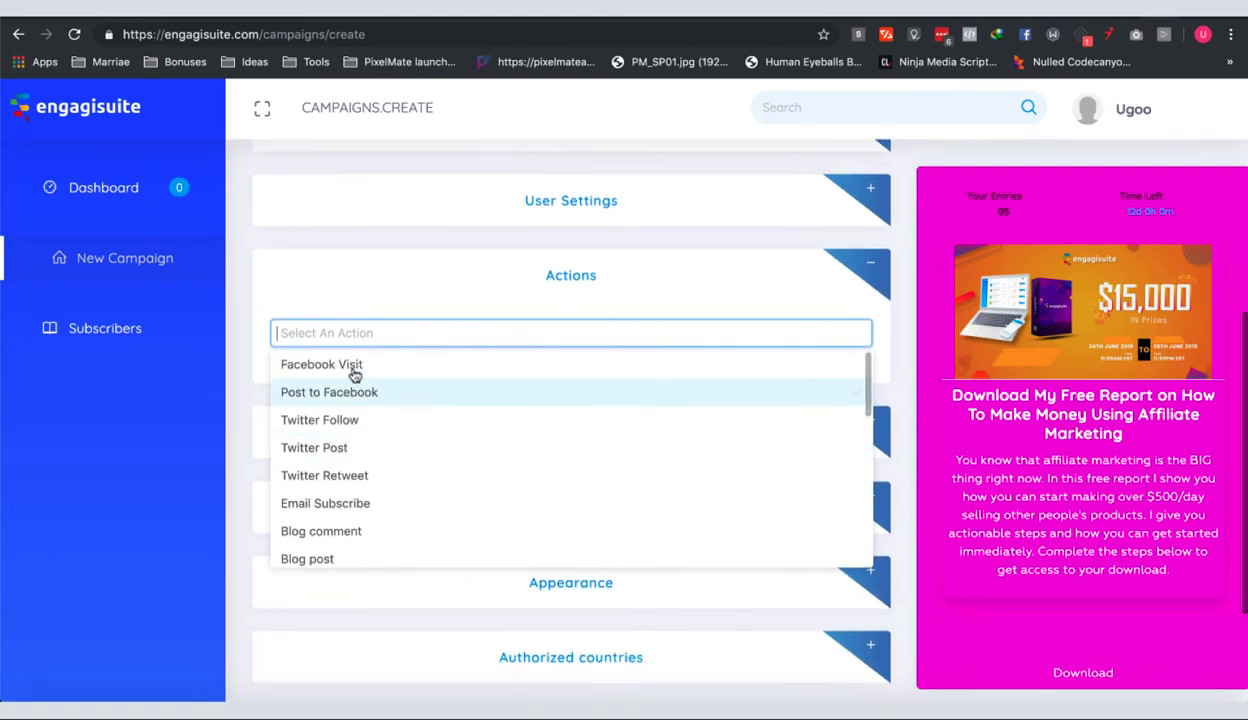
pyautogui.scroll(-1, 254, 341)
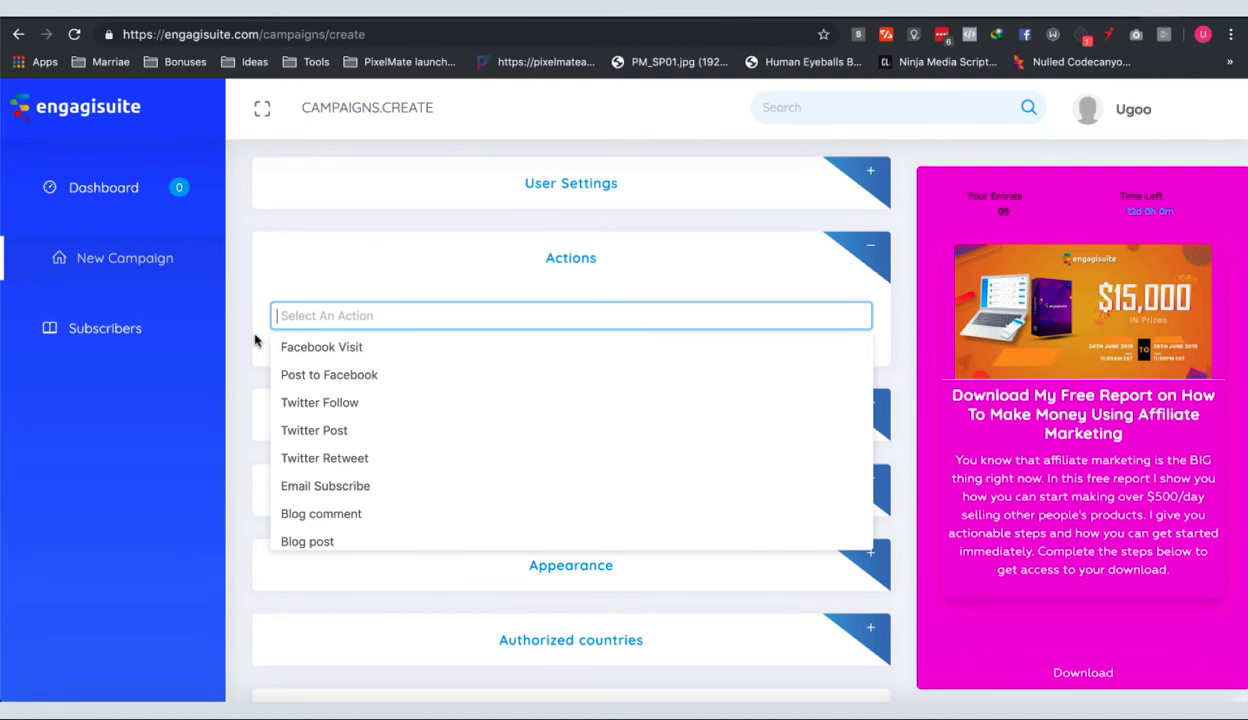
pyautogui.scroll(-1, 254, 341)
pyautogui.scroll(-6, 357, 357)
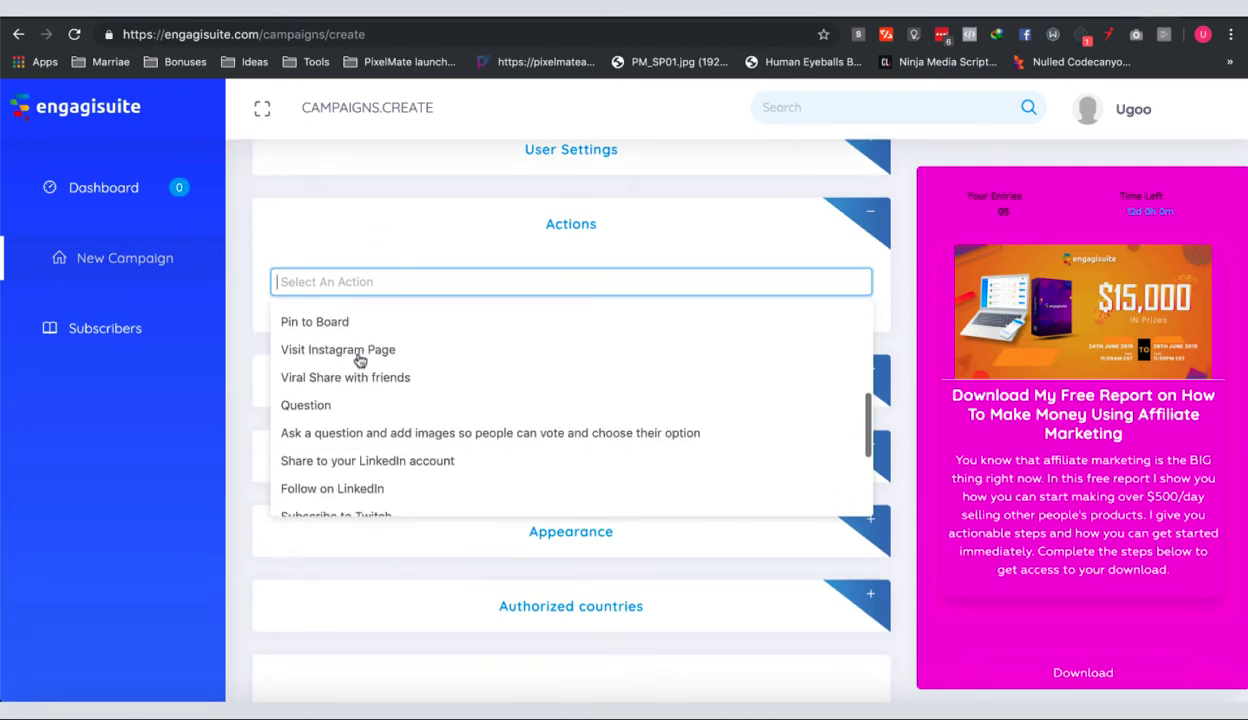
pyautogui.scroll(10, 358, 360)
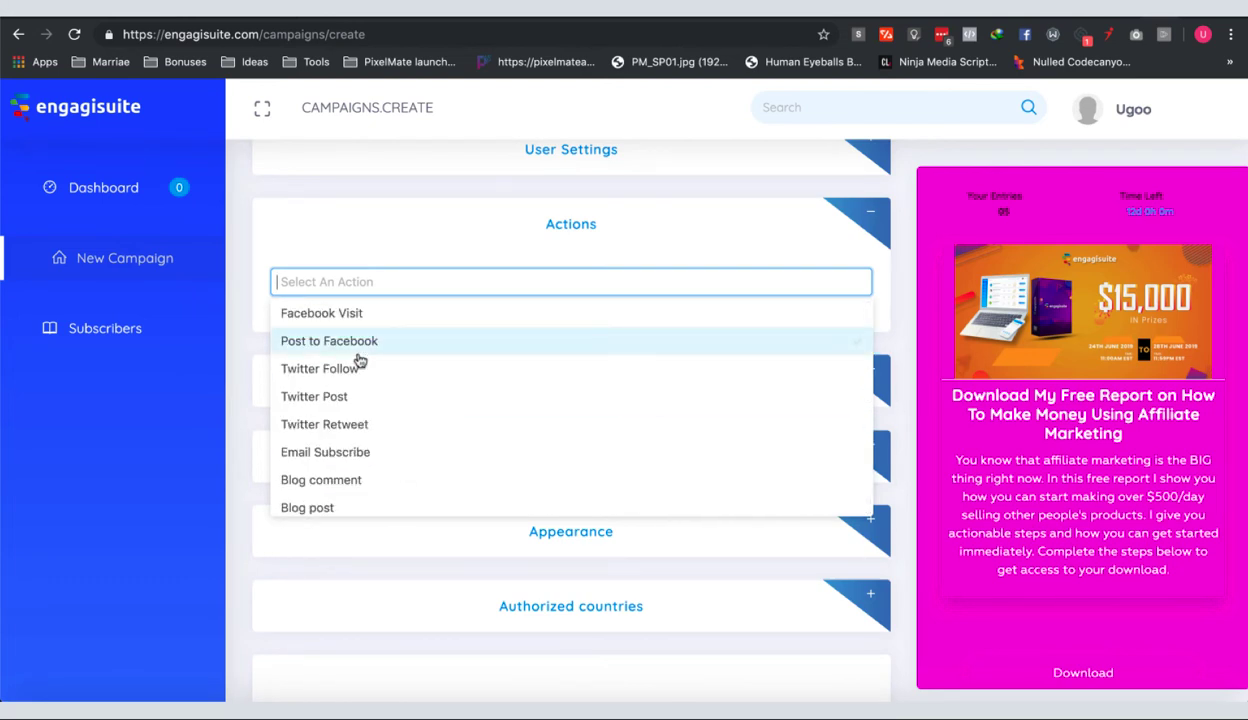
pyautogui.scroll(-5, 358, 360)
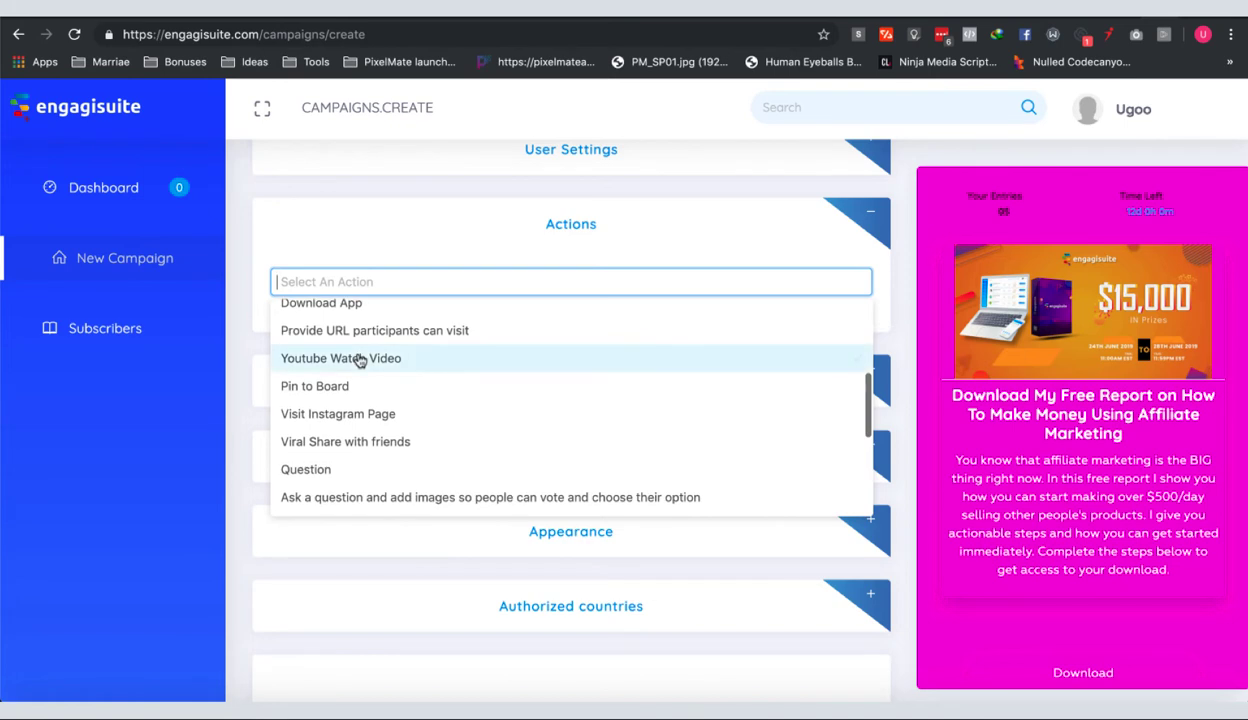
pyautogui.scroll(5, 360, 360)
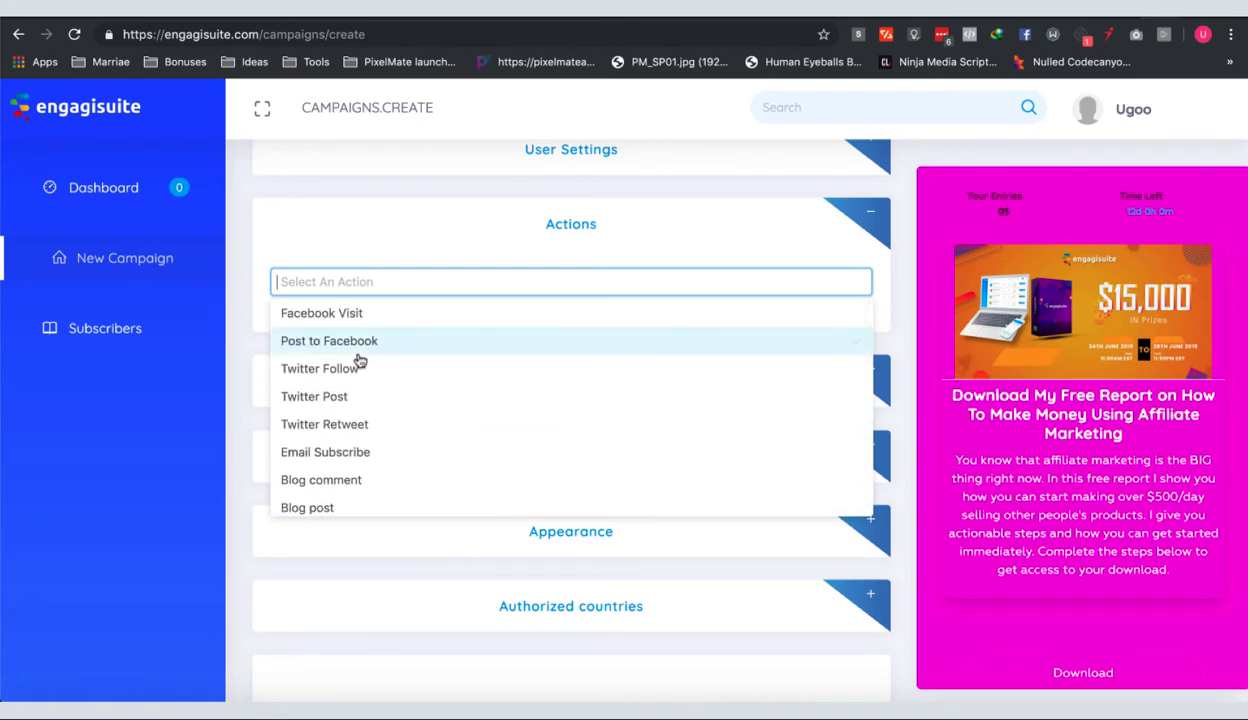
pyautogui.scroll(-3, 360, 415)
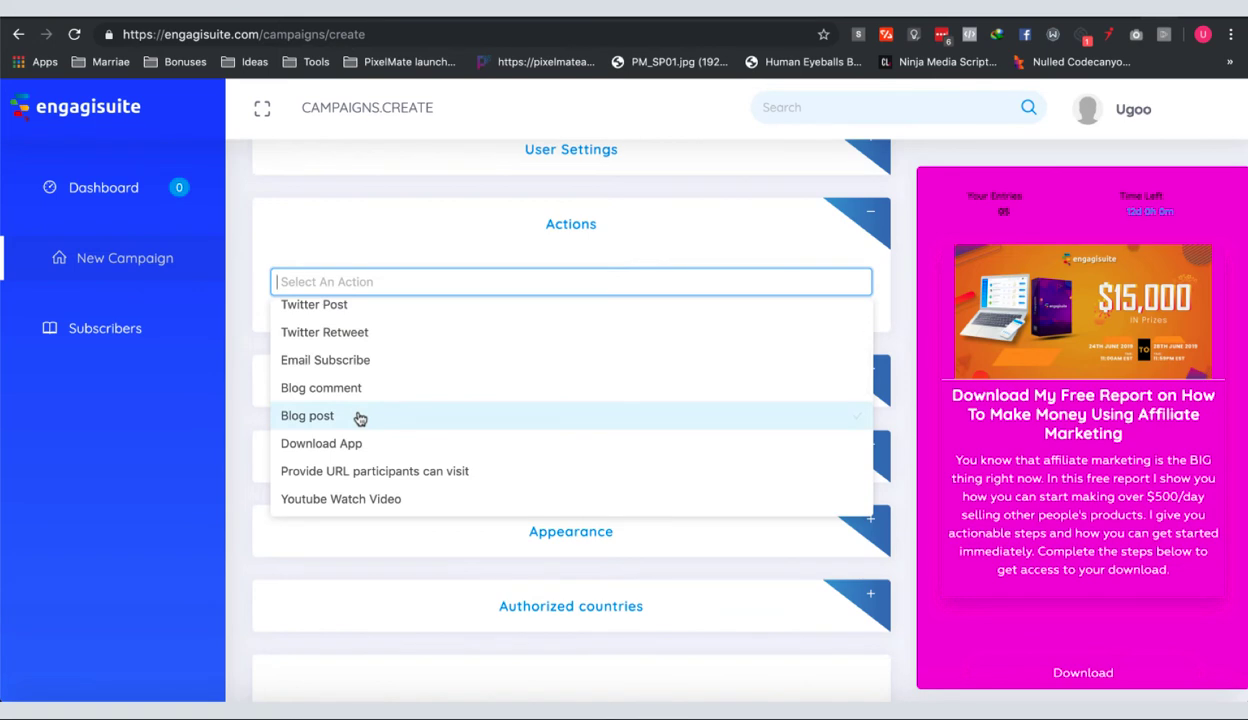
pyautogui.scroll(3, 358, 418)
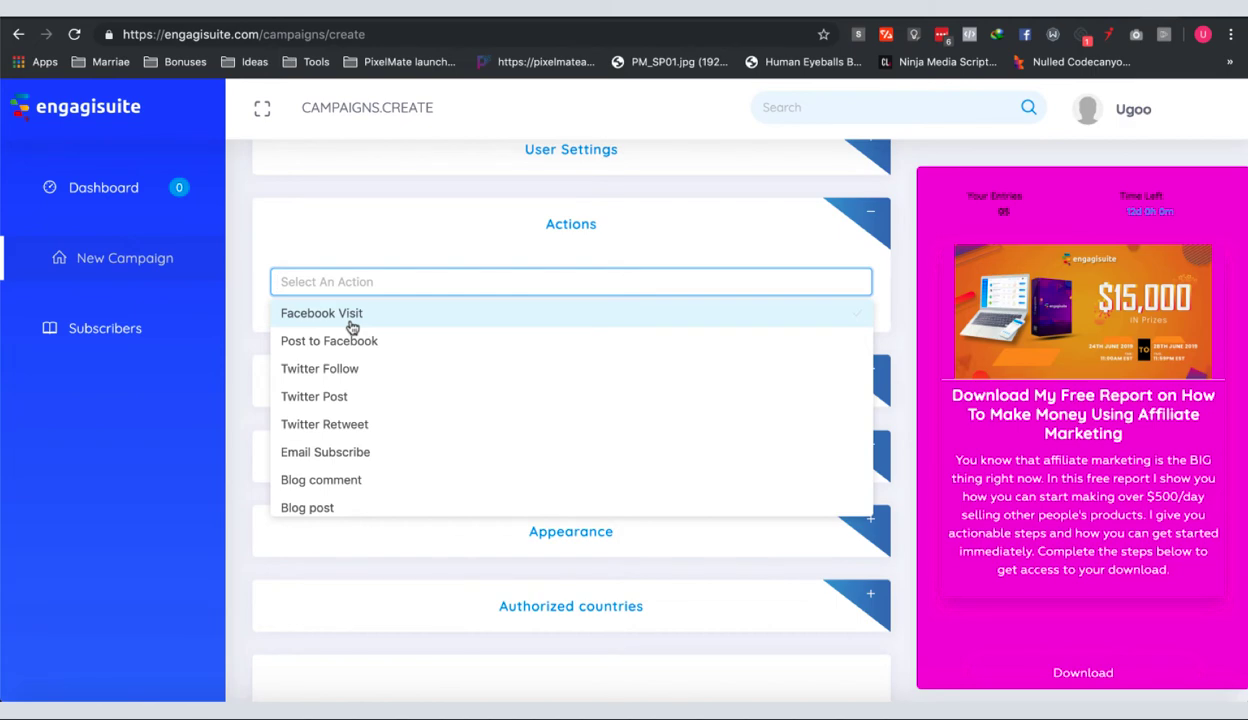
pyautogui.click(351, 322)
pyautogui.click(472, 292)
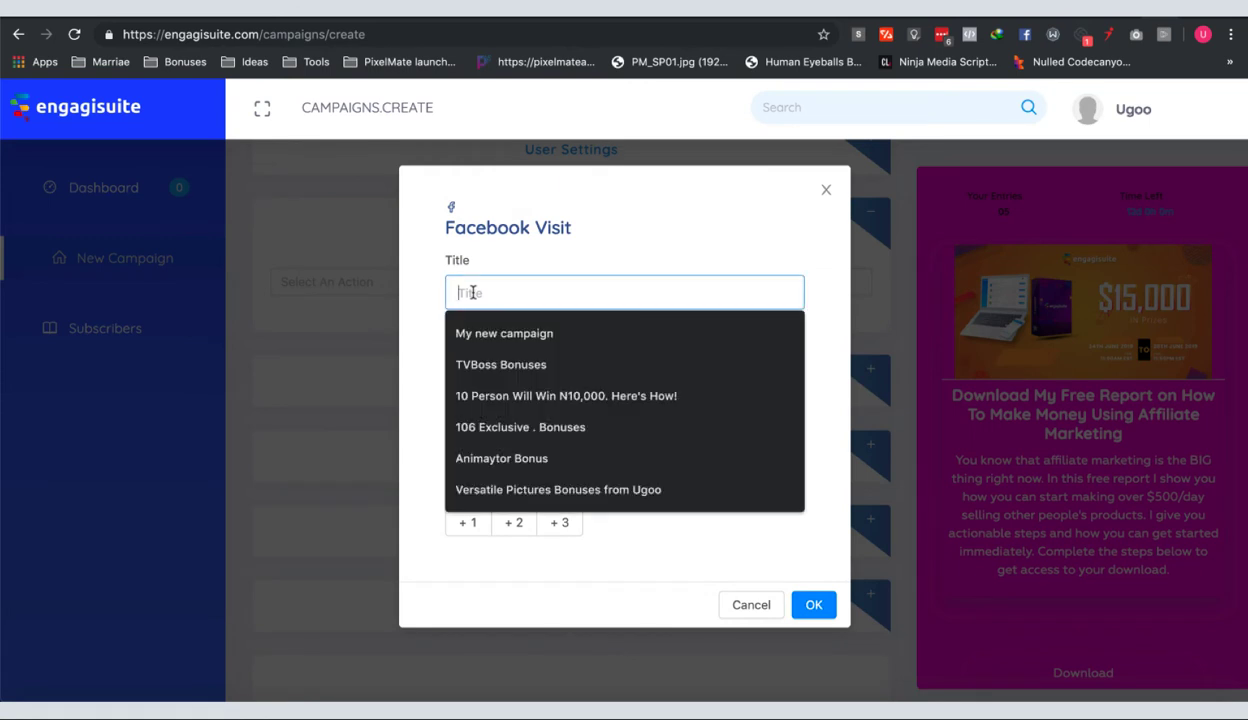
pyautogui.write('Vis')
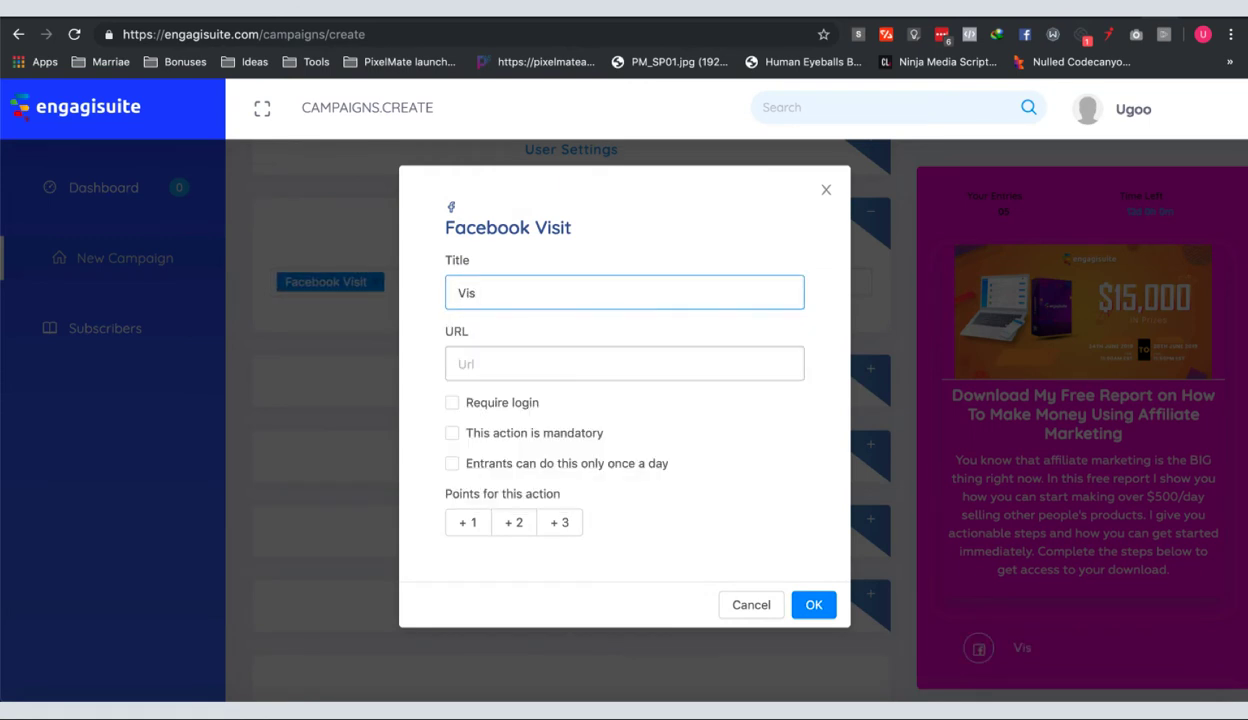
pyautogui.press('BackSpace')
pyautogui.press('BackSpace')
pyautogui.press('BackSpace')
pyautogui.write('Like Our Facebook Page')
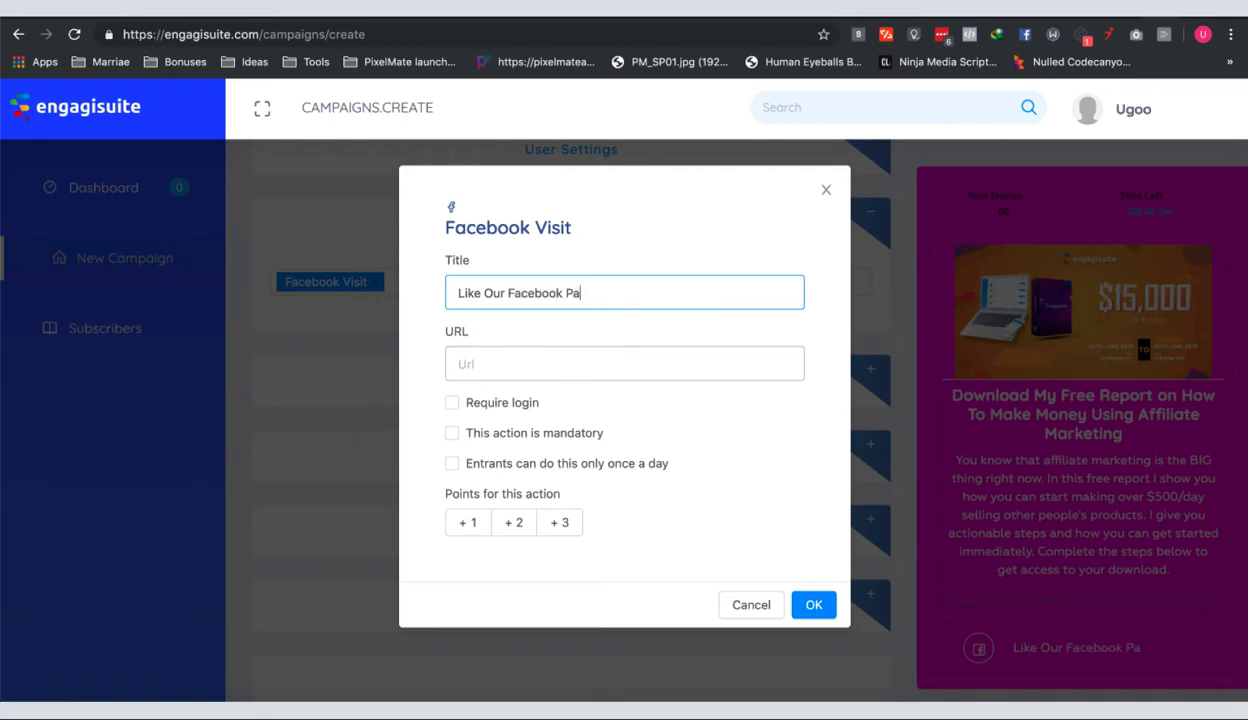
pyautogui.click(519, 361)
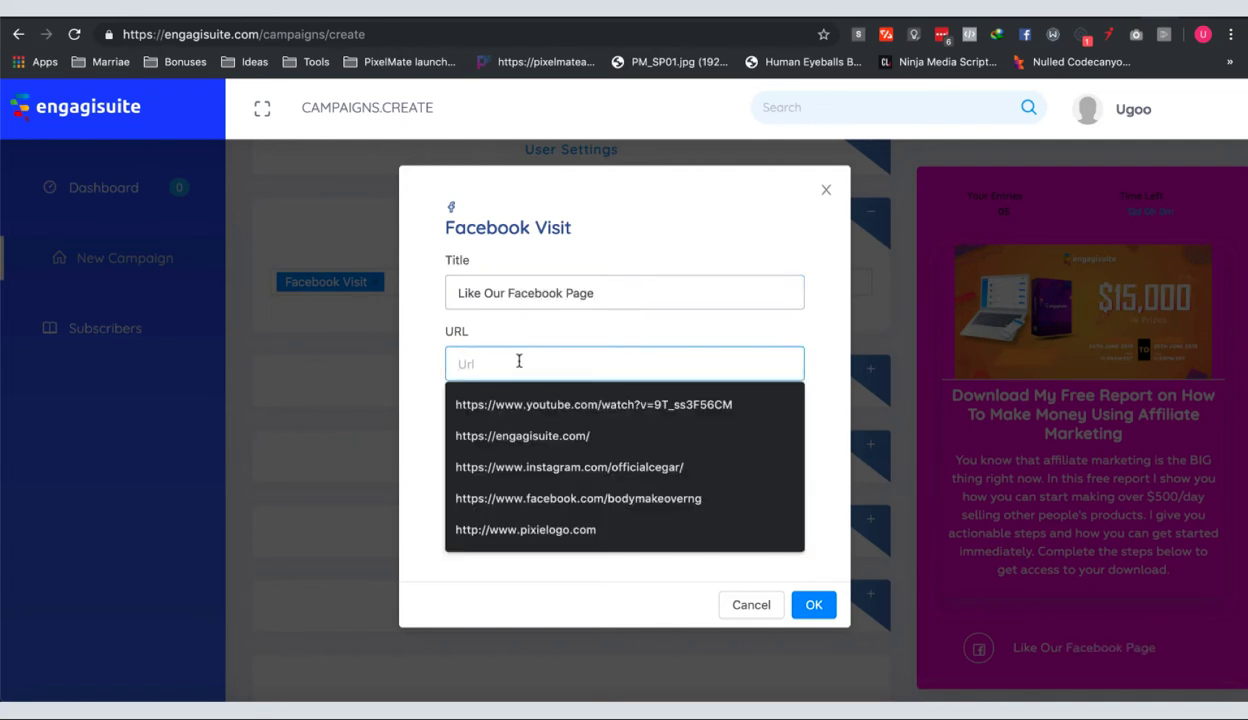
pyautogui.click(560, 497)
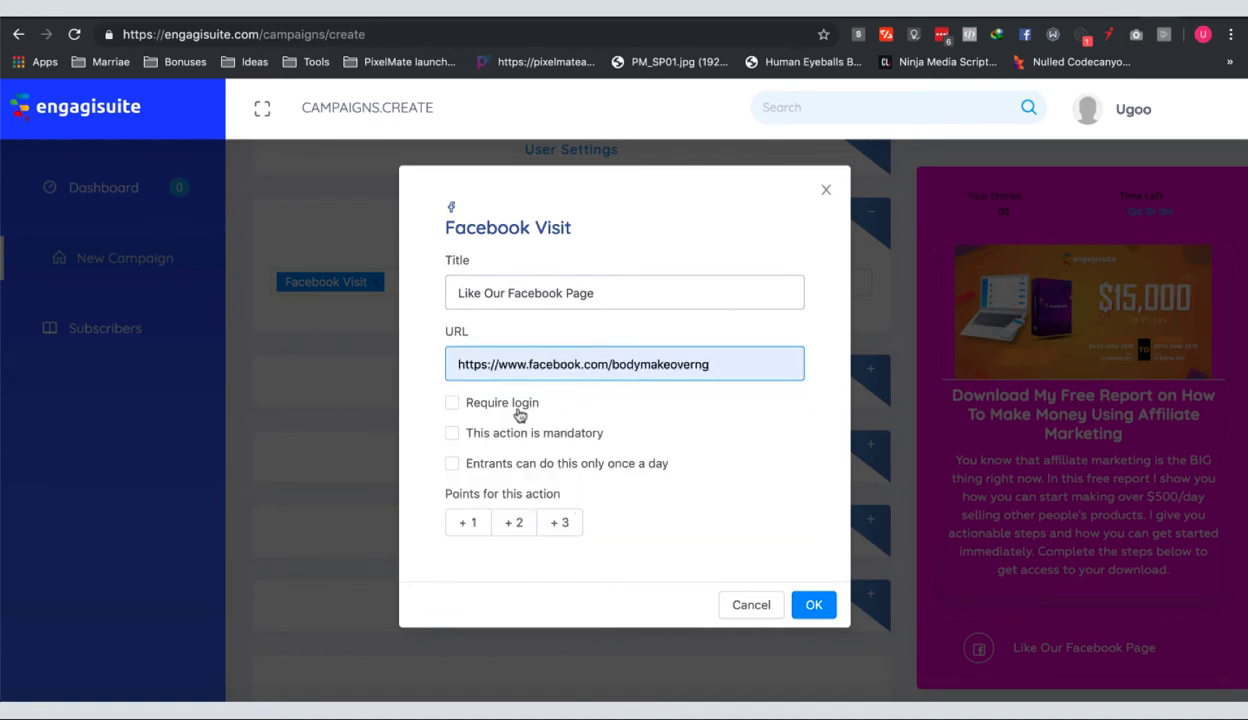
# Make the Facebook Visit require login, mandatory and limited to once a day, worth +2 points, and confirm it
pyautogui.click(453, 405)
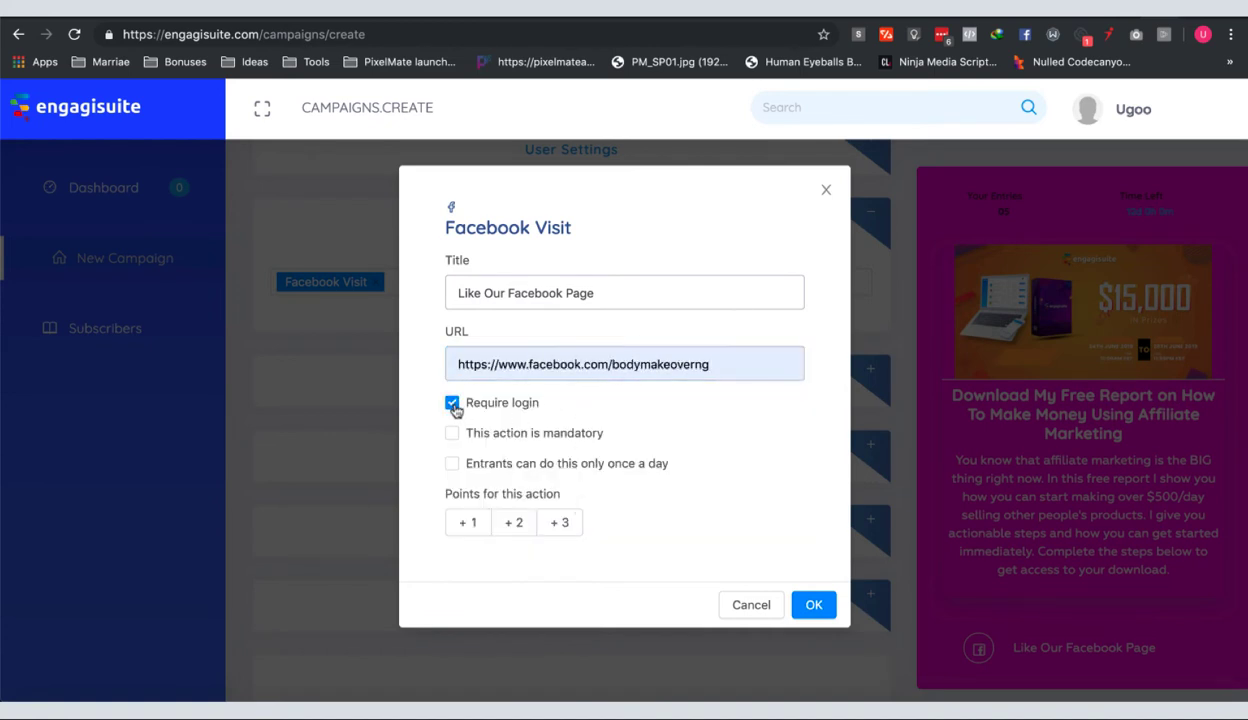
pyautogui.click(452, 436)
pyautogui.click(521, 470)
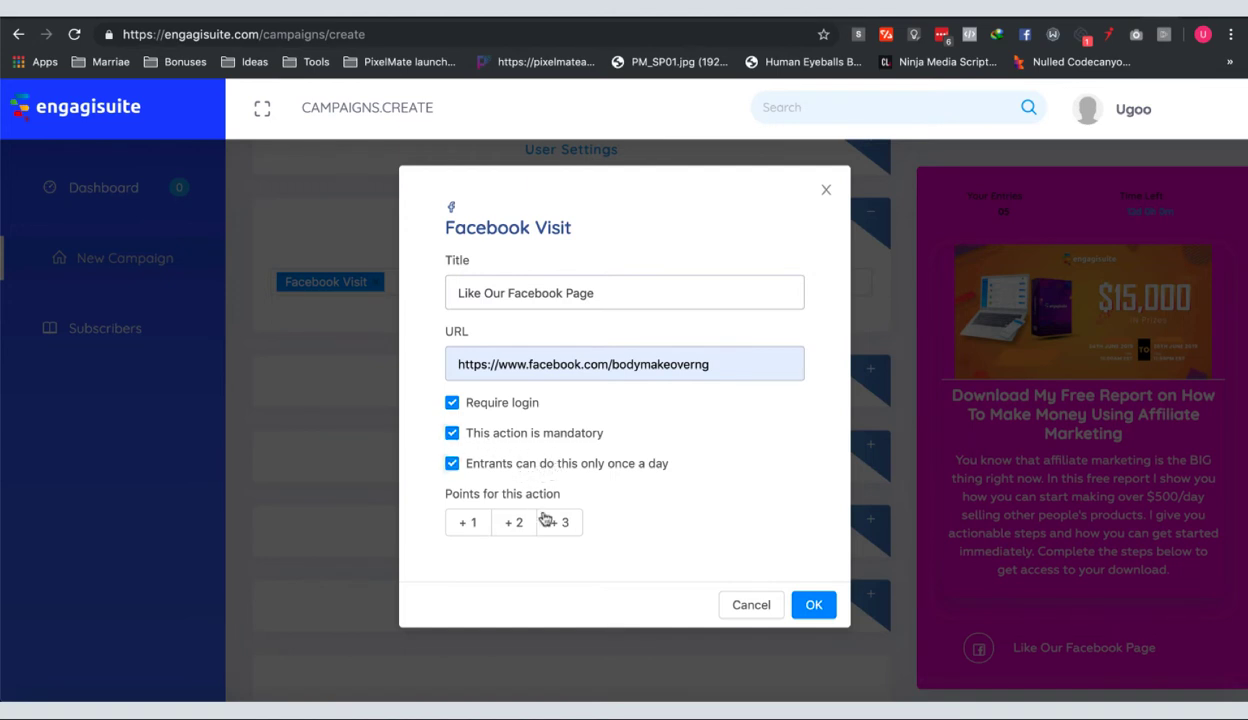
pyautogui.click(557, 529)
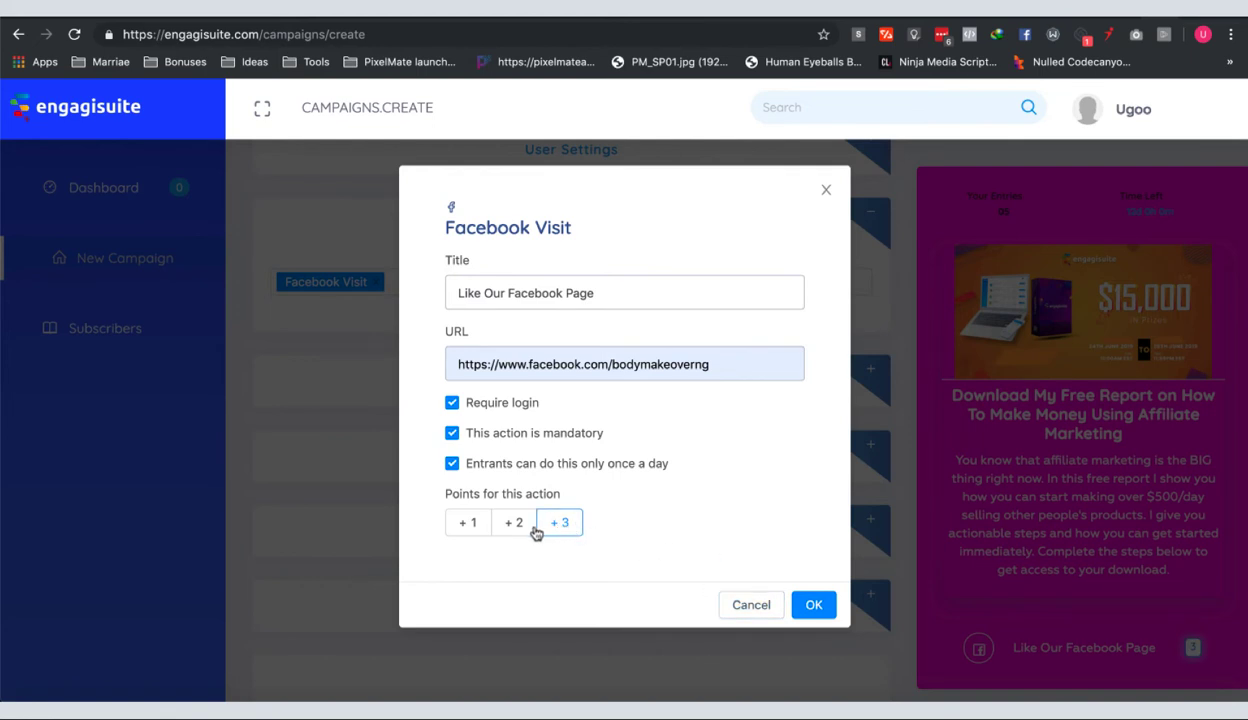
pyautogui.click(517, 527)
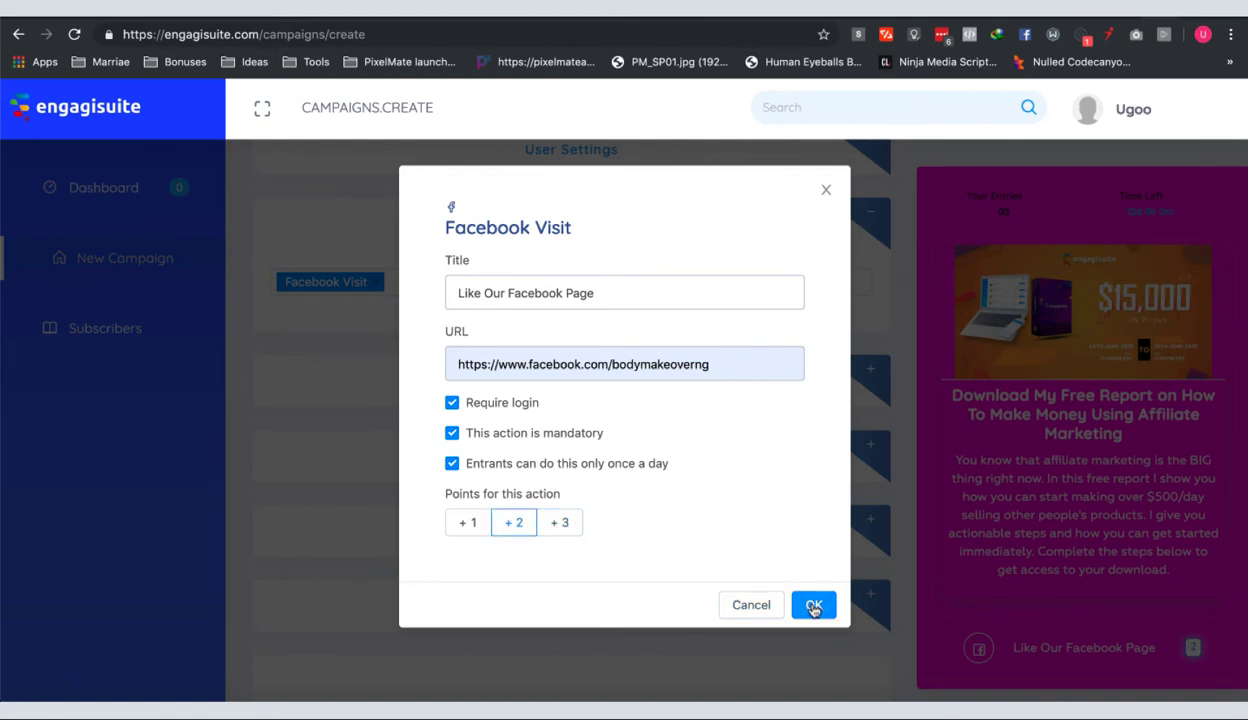
pyautogui.click(810, 603)
pyautogui.scroll(-2, 1050, 505)
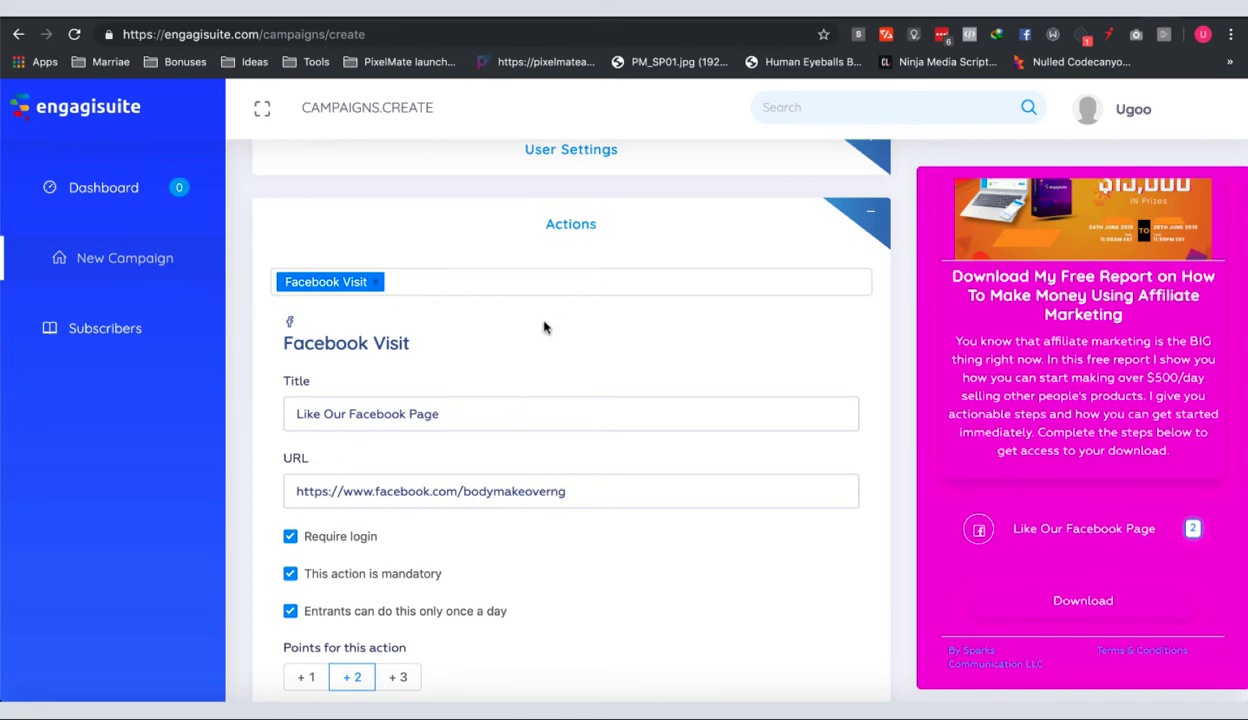
pyautogui.click(565, 285)
pyautogui.click(565, 284)
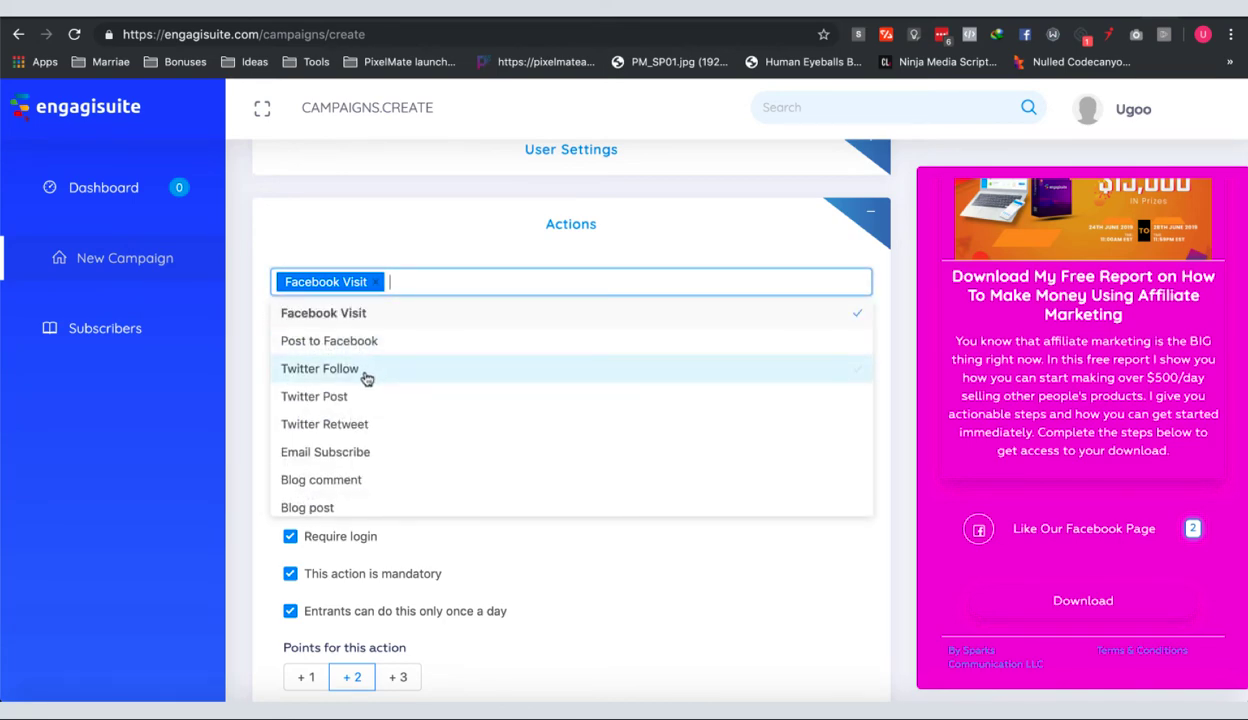
pyautogui.click(367, 370)
pyautogui.click(567, 298)
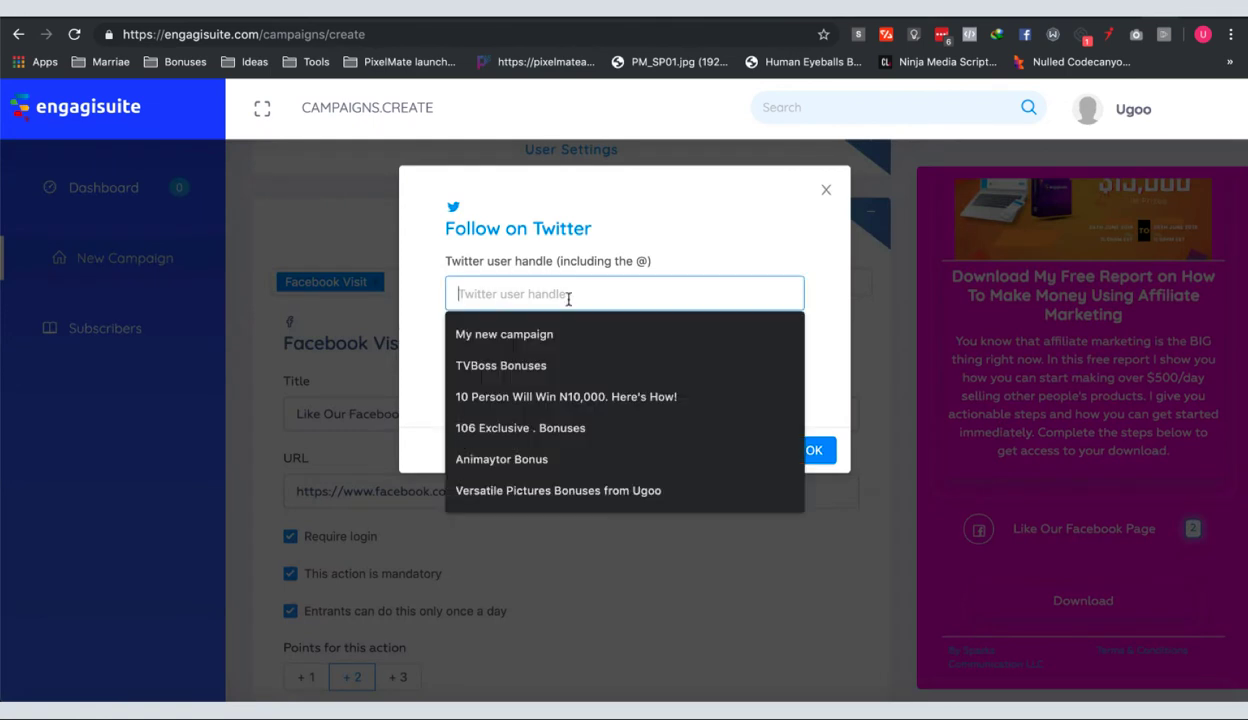
pyautogui.write('@')
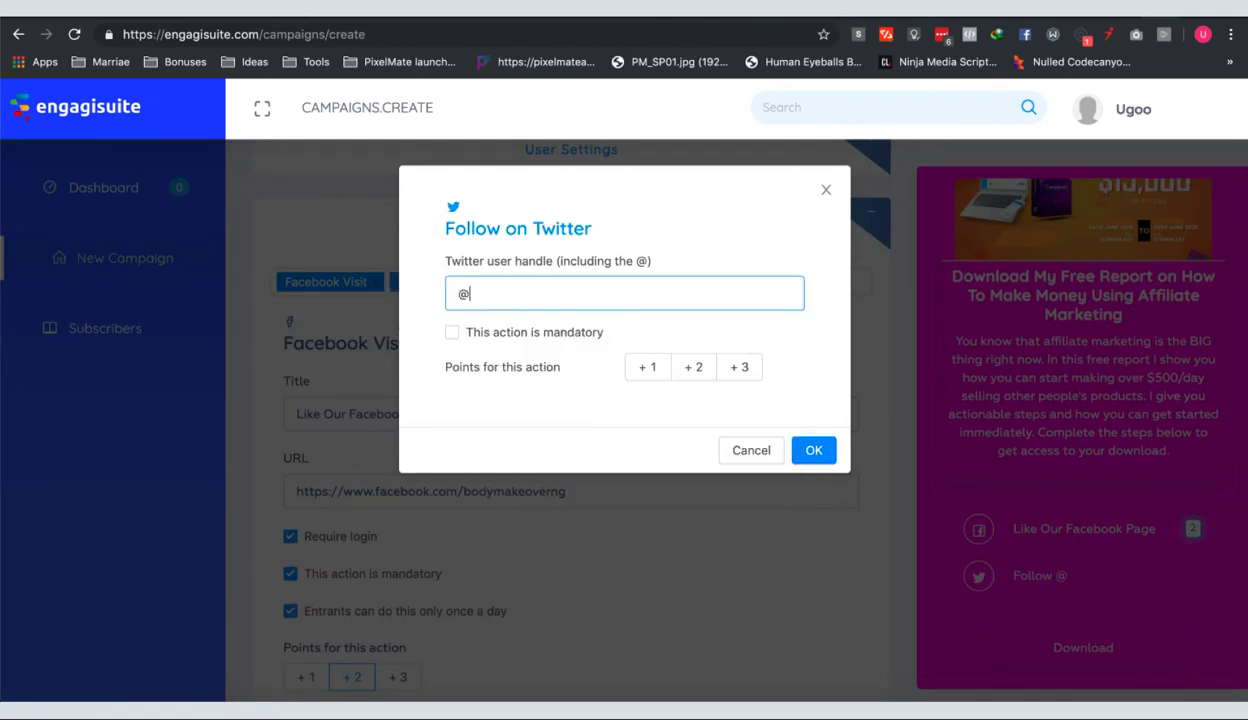
pyautogui.write('chequass')
# Make the Twitter Follow action mandatory and worth +2 points, and confirm it
pyautogui.click(477, 333)
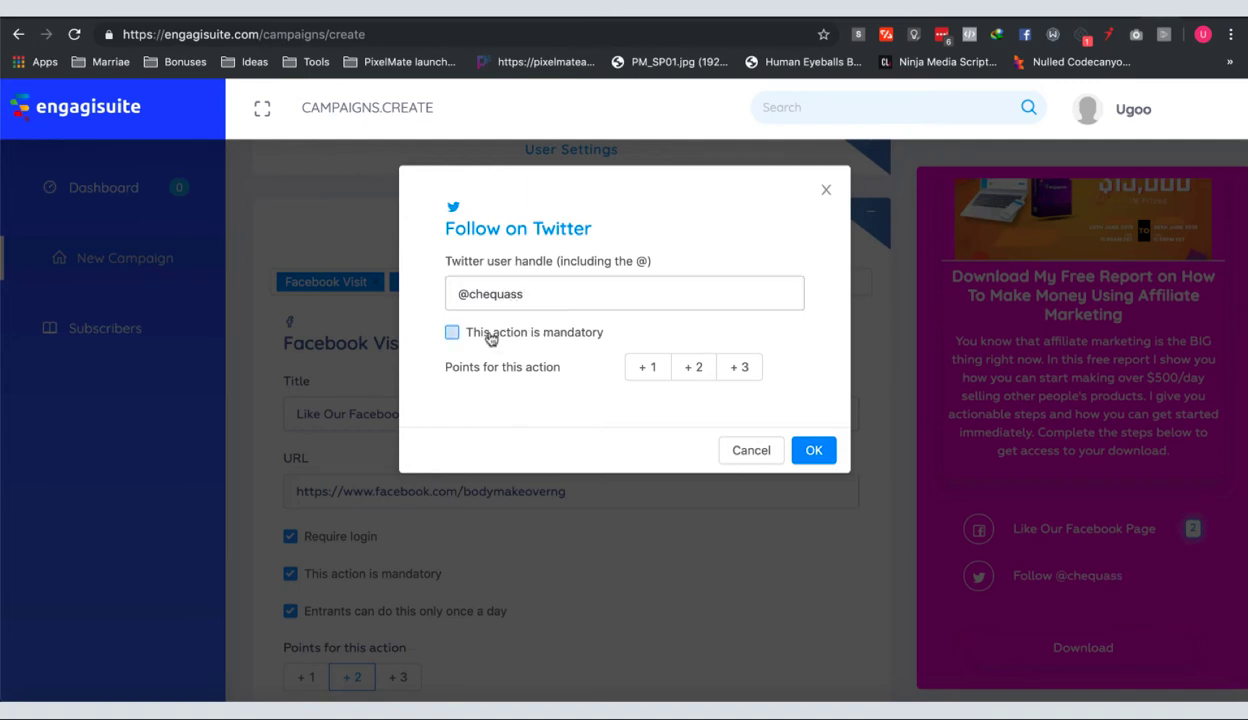
pyautogui.click(690, 368)
pyautogui.click(810, 450)
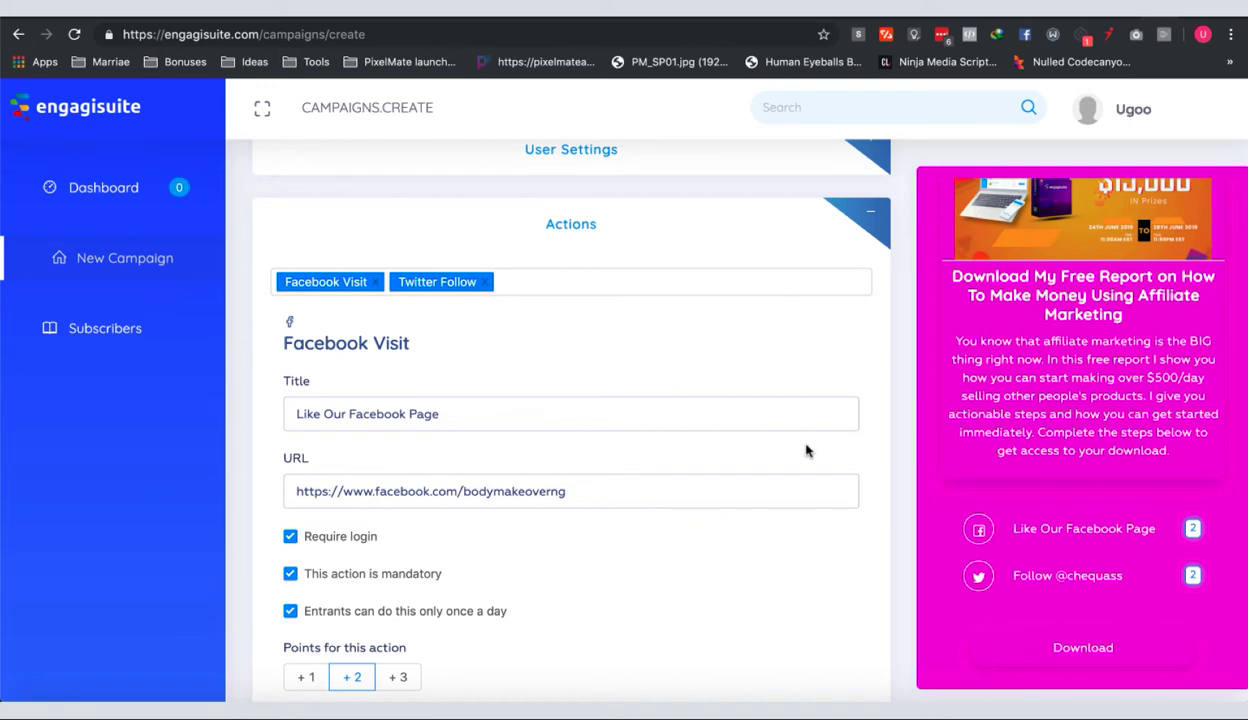
# Add a Download App action to the campaign with the title "Download Our App"
pyautogui.click(619, 279)
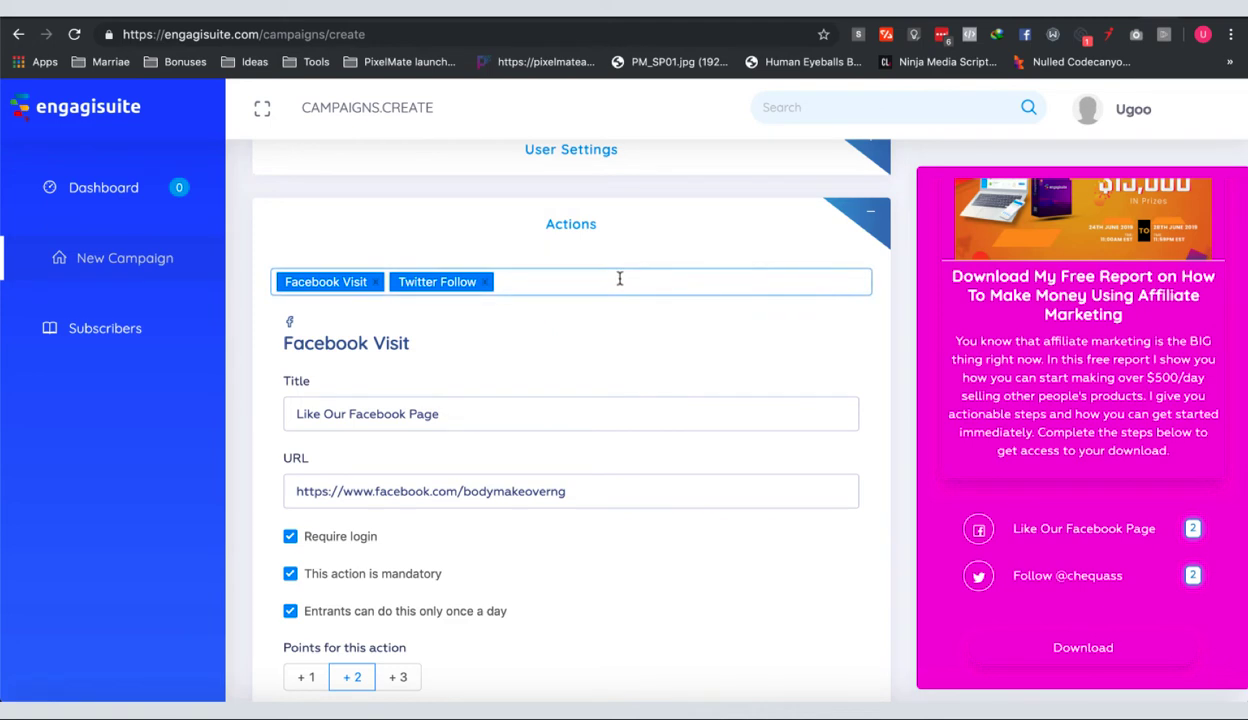
pyautogui.click(619, 279)
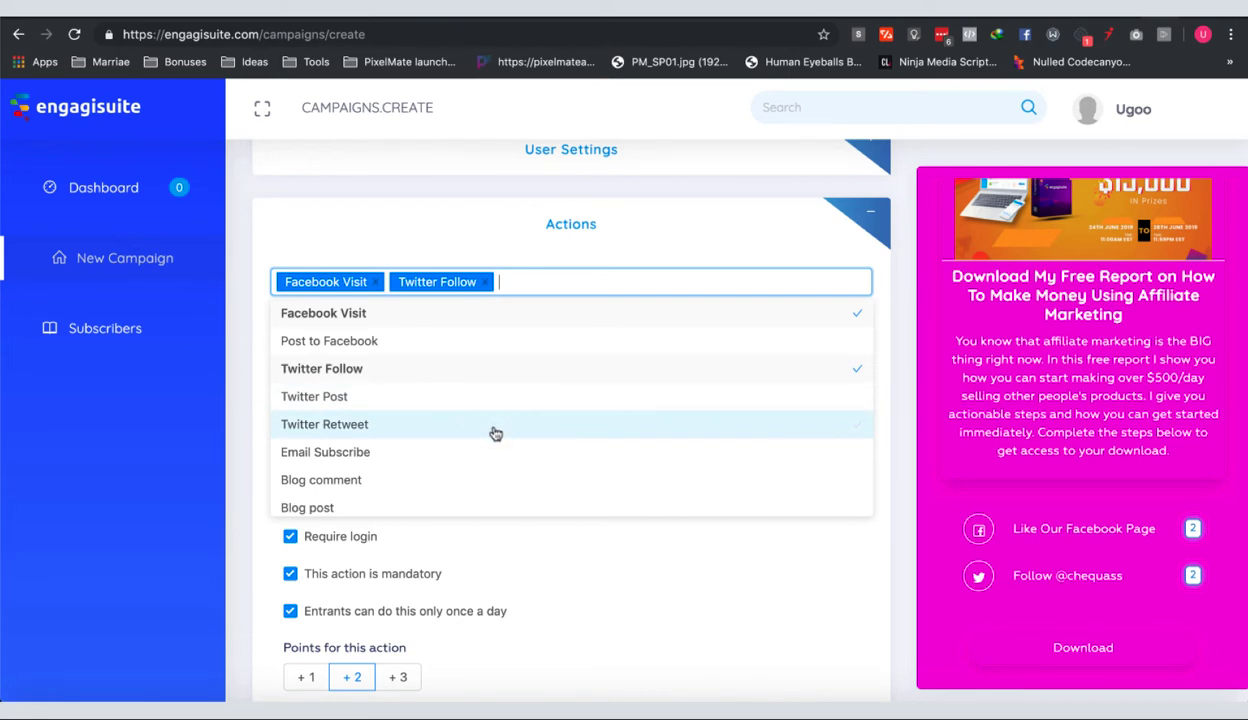
pyautogui.scroll(-3, 494, 433)
pyautogui.scroll(-1, 467, 439)
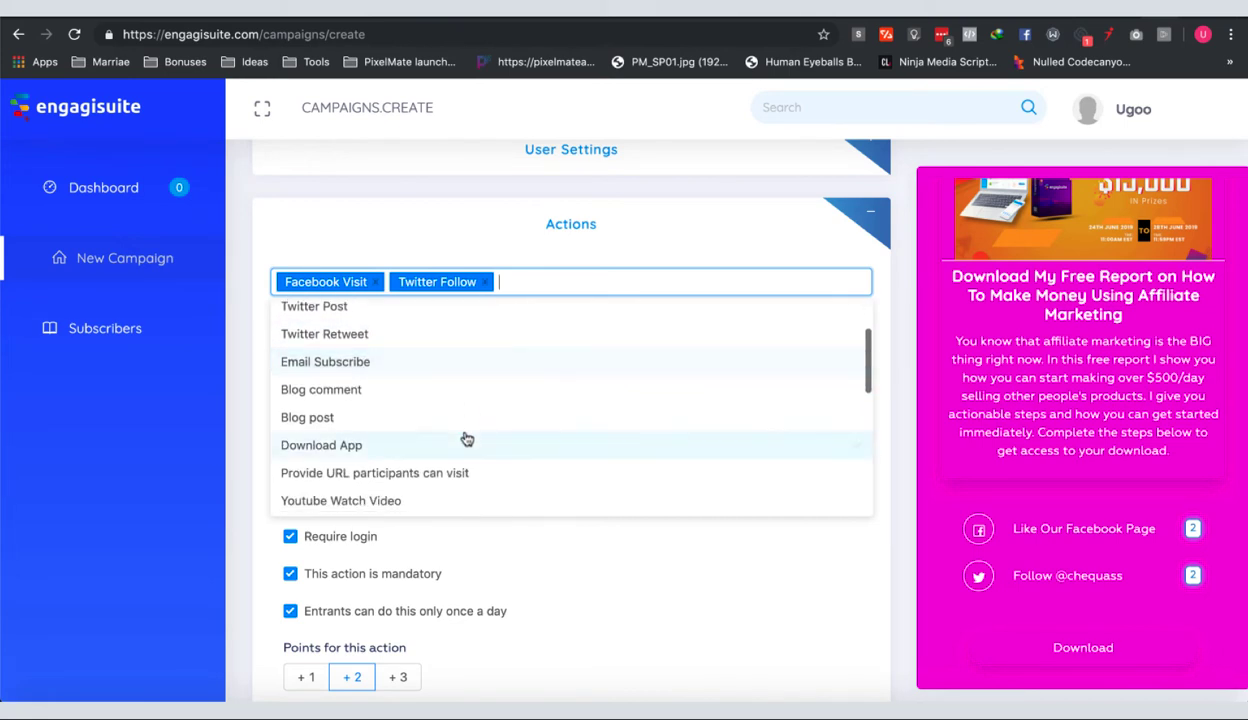
pyautogui.click(418, 455)
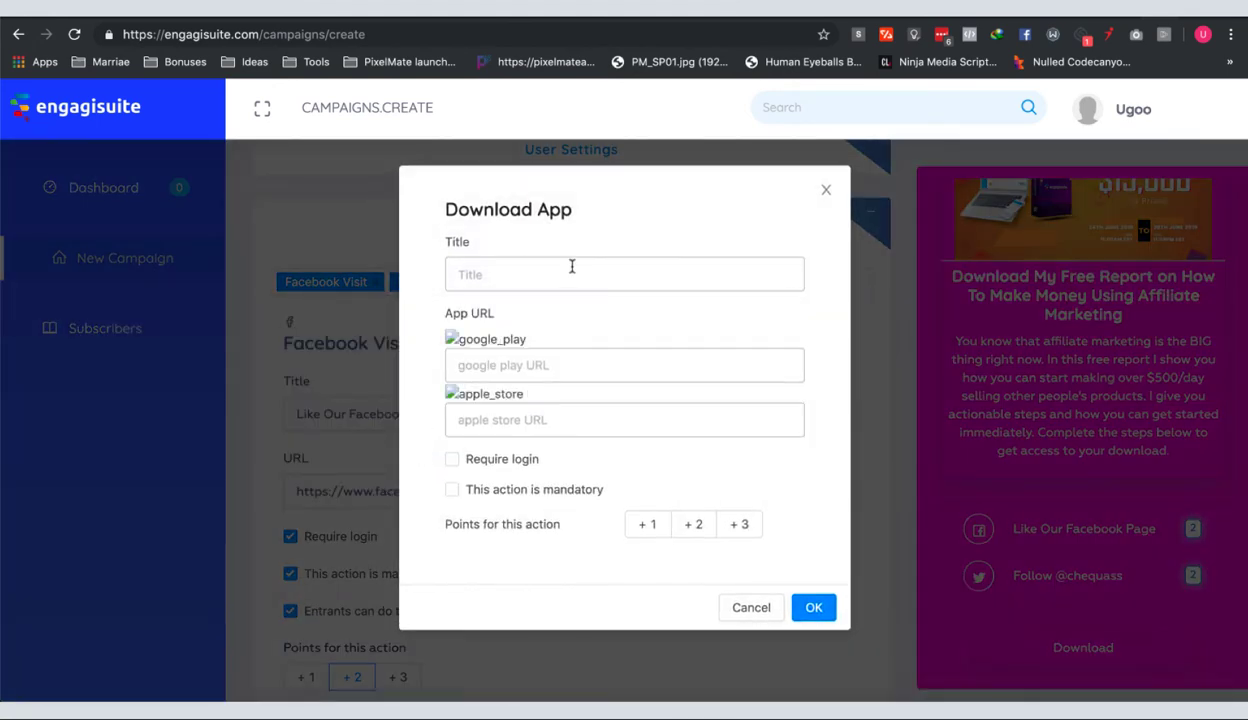
pyautogui.click(572, 266)
pyautogui.write('Download')
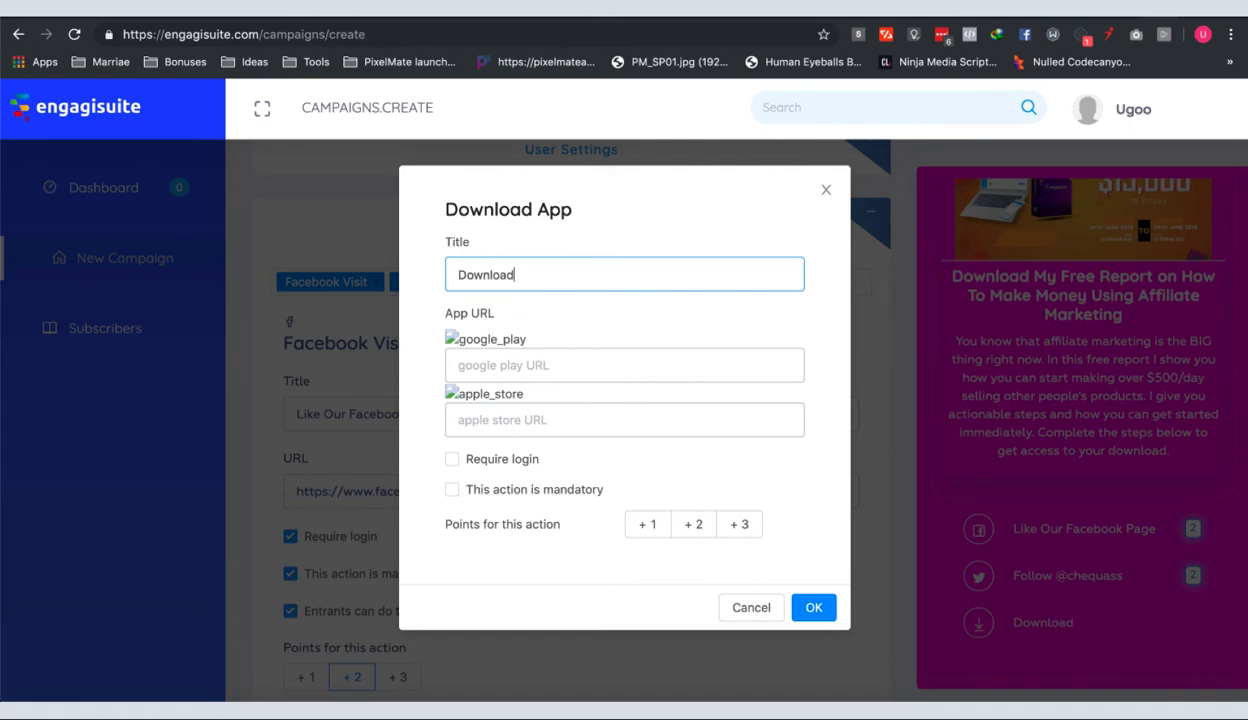
pyautogui.write(' Our App')
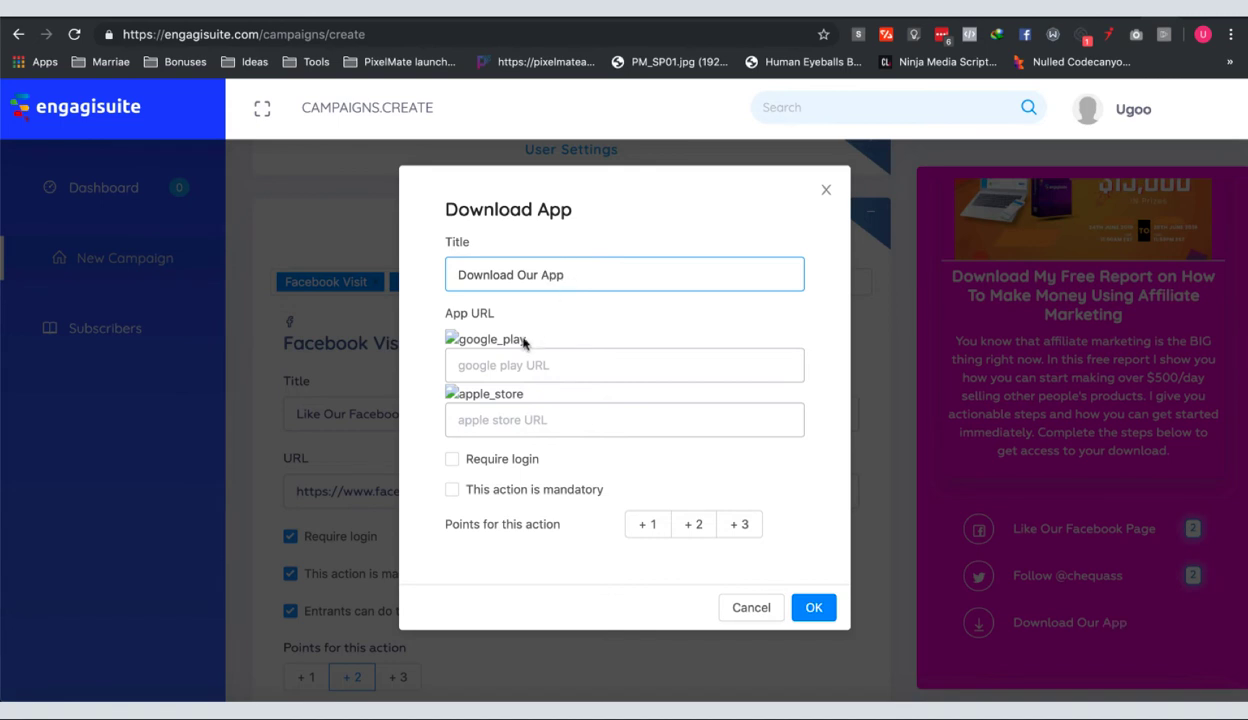
pyautogui.click(508, 366)
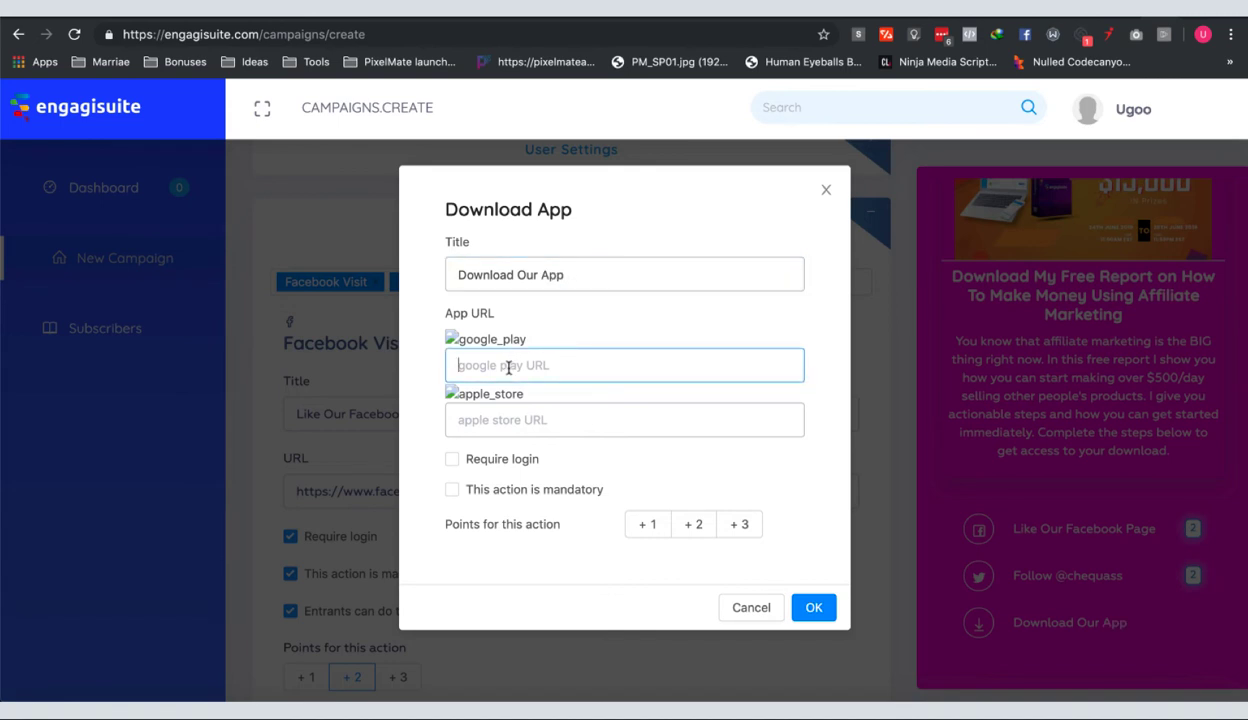
pyautogui.write('https')
pyautogui.write('://')
pyautogui.write('goog')
pyautogui.write('gle')
pyautogui.write('.')
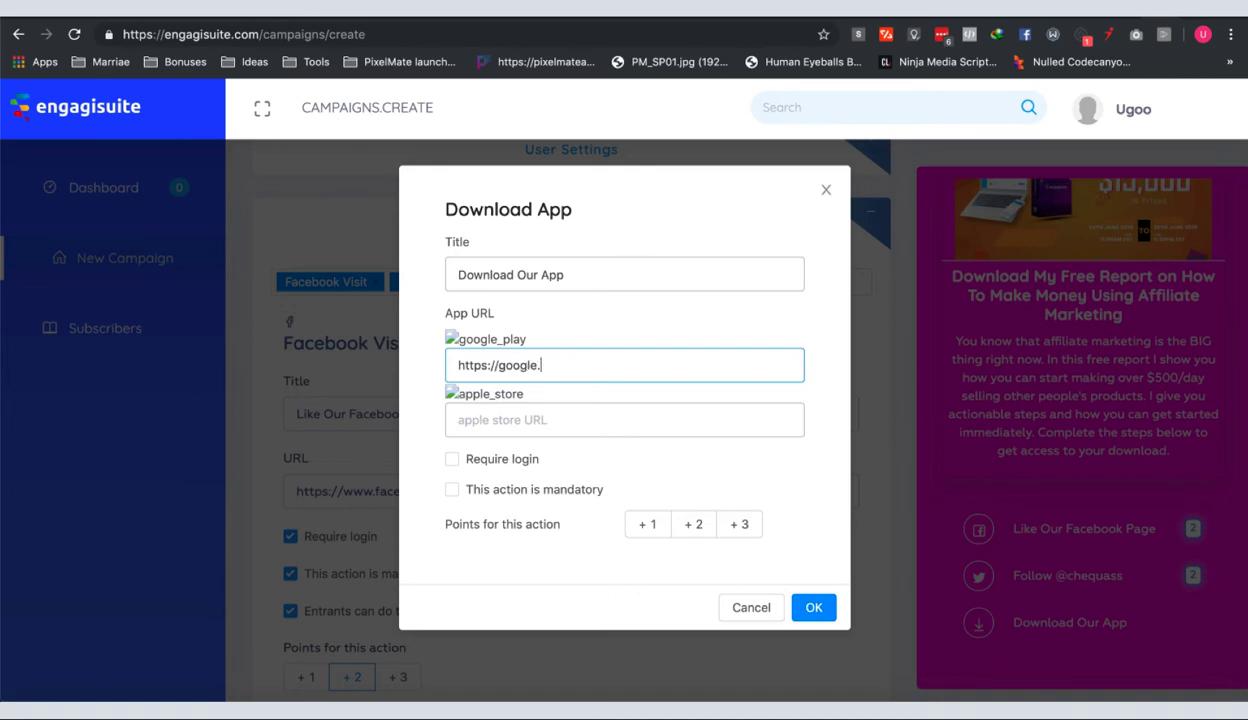
pyautogui.write('com/app')
pyautogui.click(522, 420)
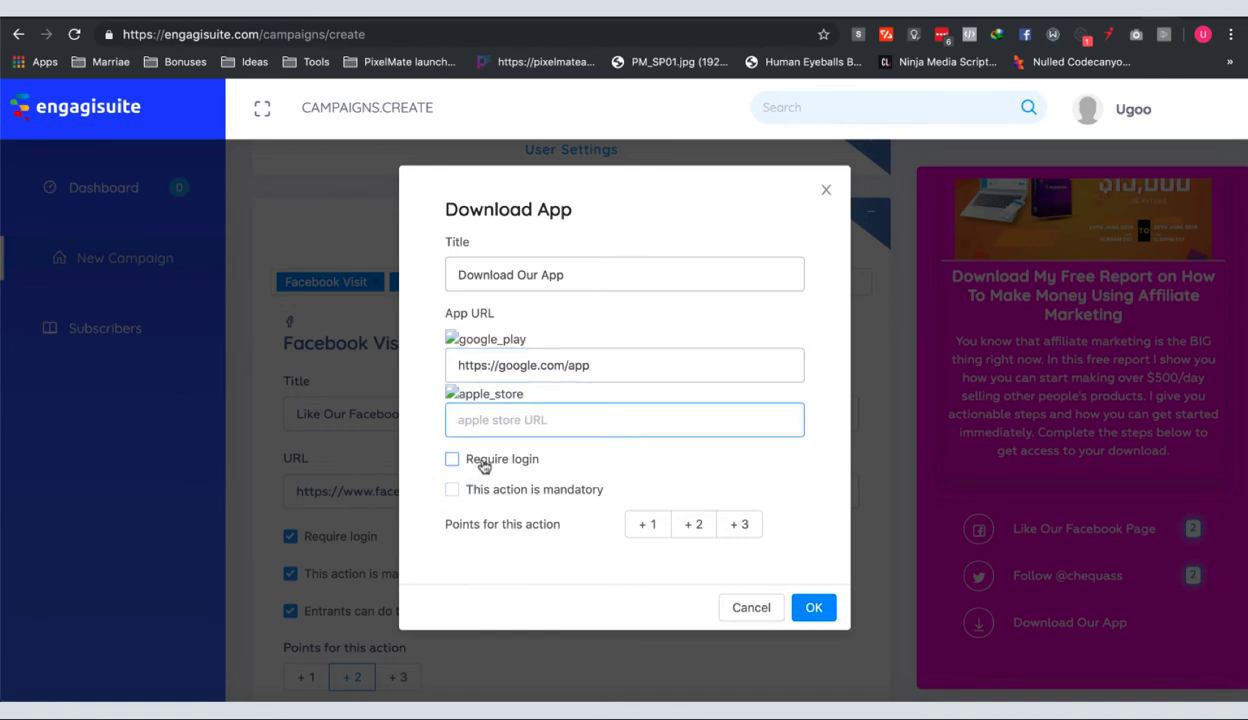
# Make the Download App action require login and worth +2 points, and confirm it
pyautogui.click(498, 460)
pyautogui.click(690, 524)
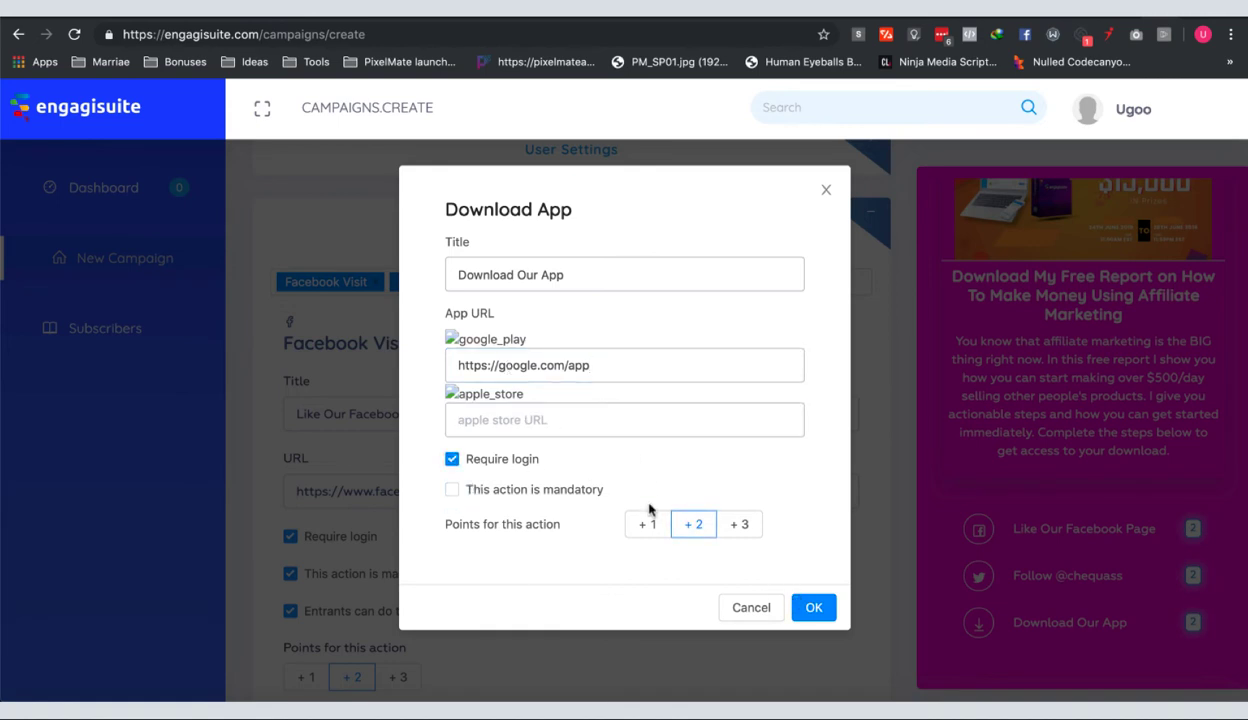
pyautogui.click(812, 608)
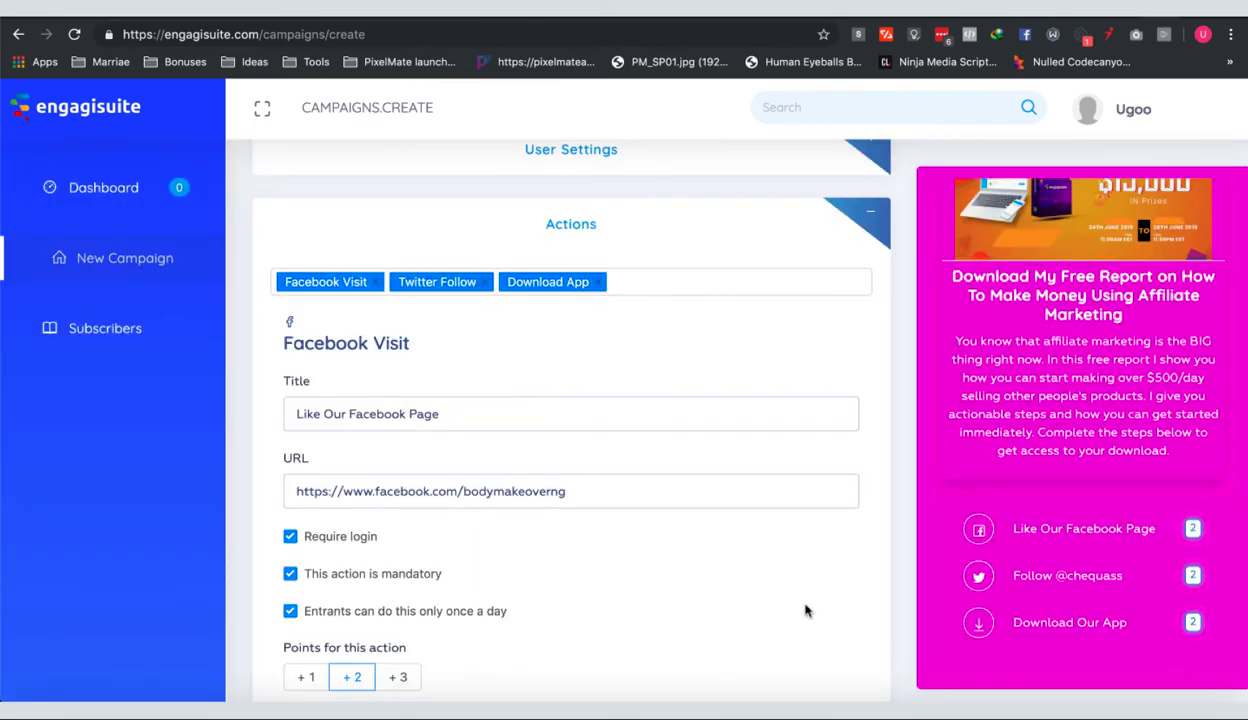
pyautogui.scroll(-1, 1050, 515)
pyautogui.scroll(1, 1050, 515)
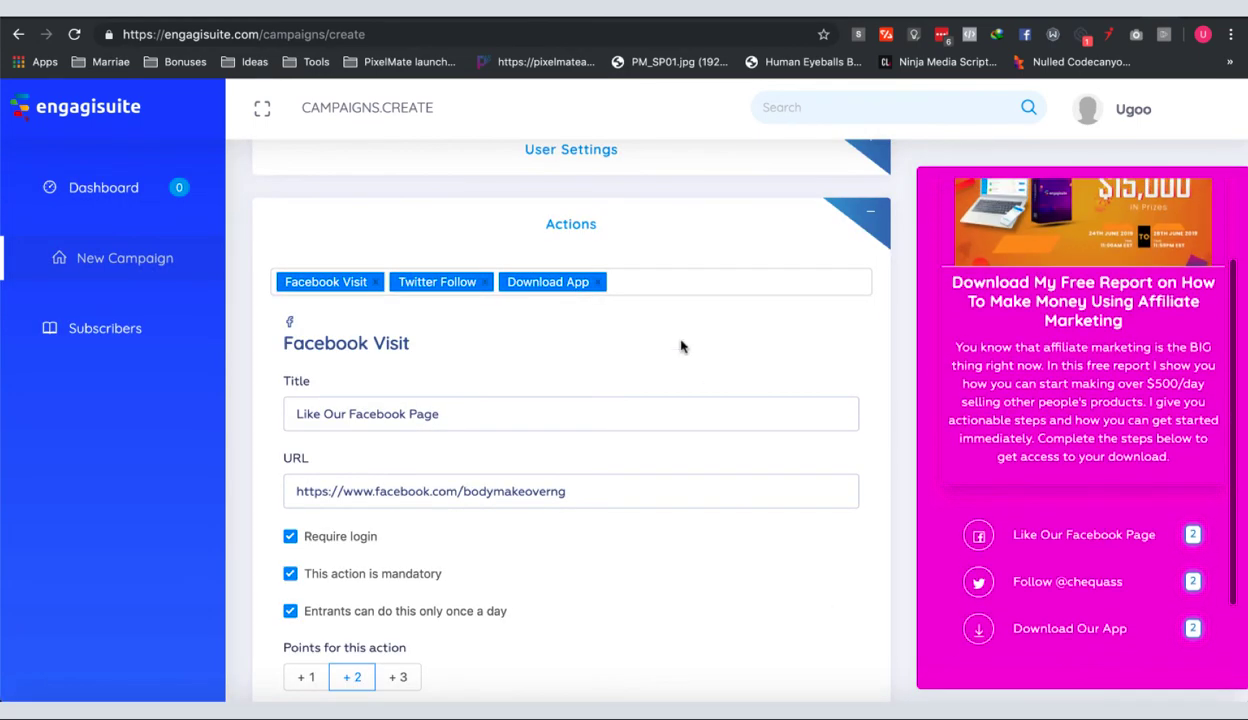
pyautogui.click(678, 281)
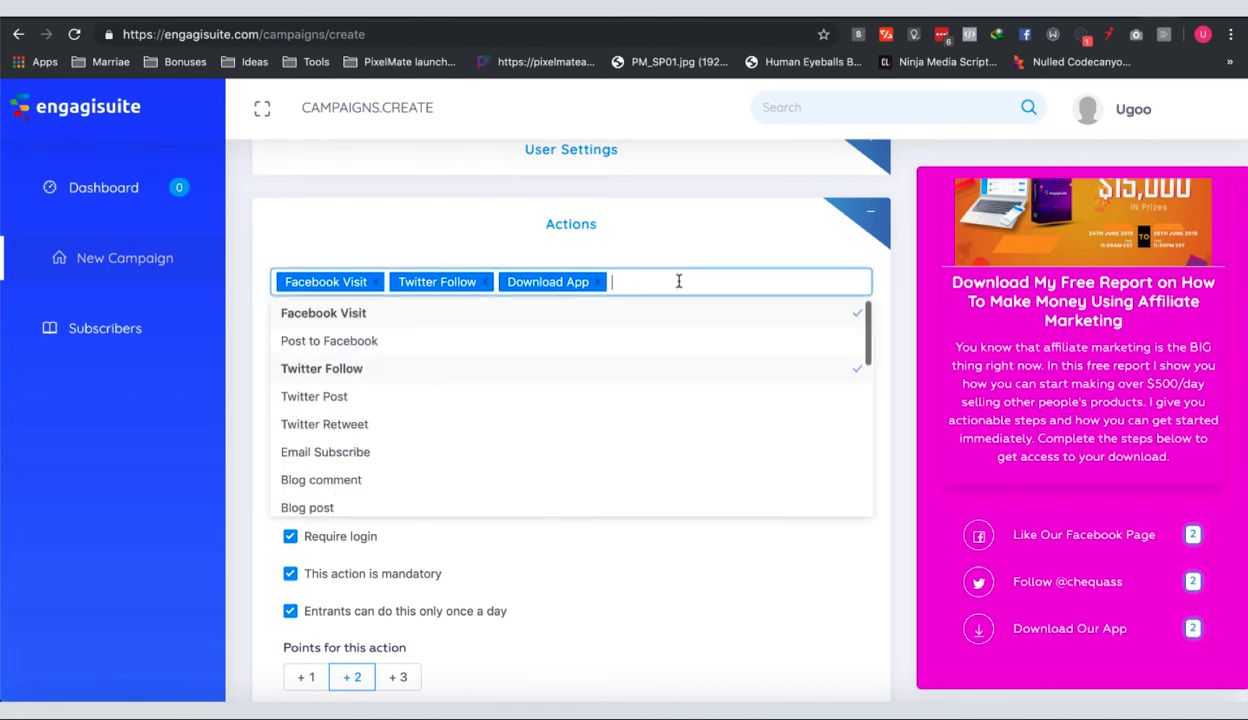
pyautogui.scroll(-3, 483, 390)
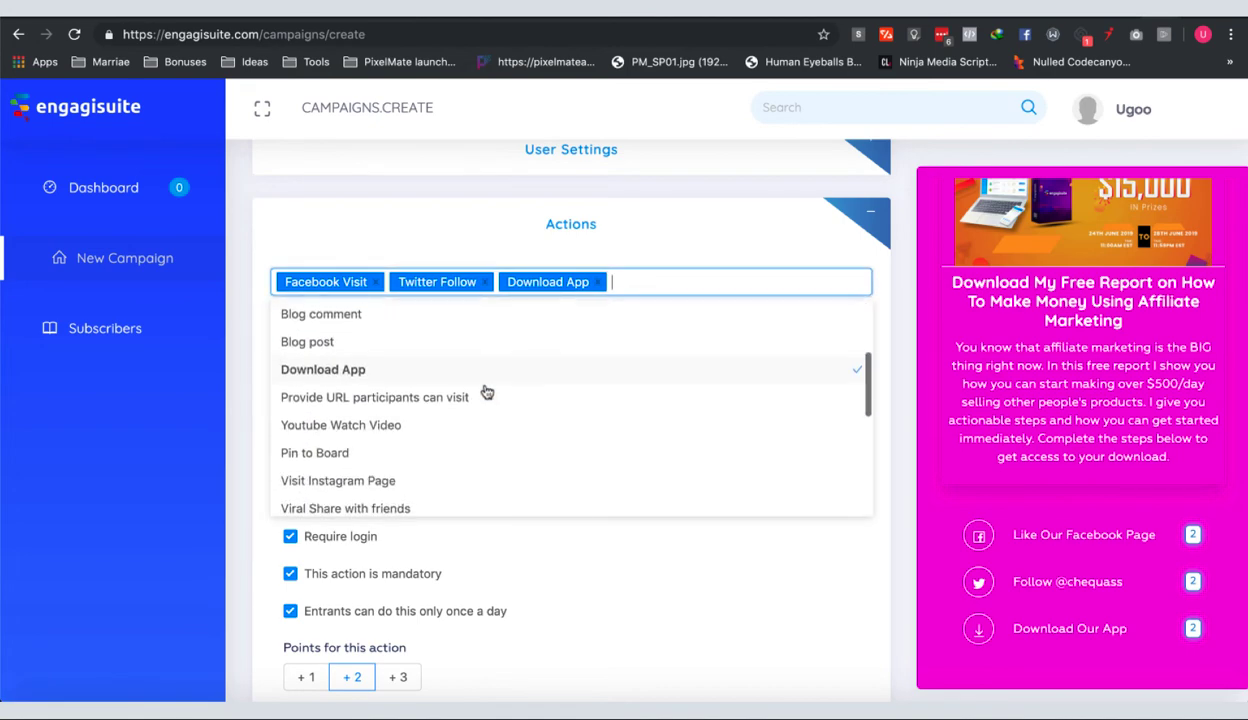
pyautogui.scroll(-2, 487, 392)
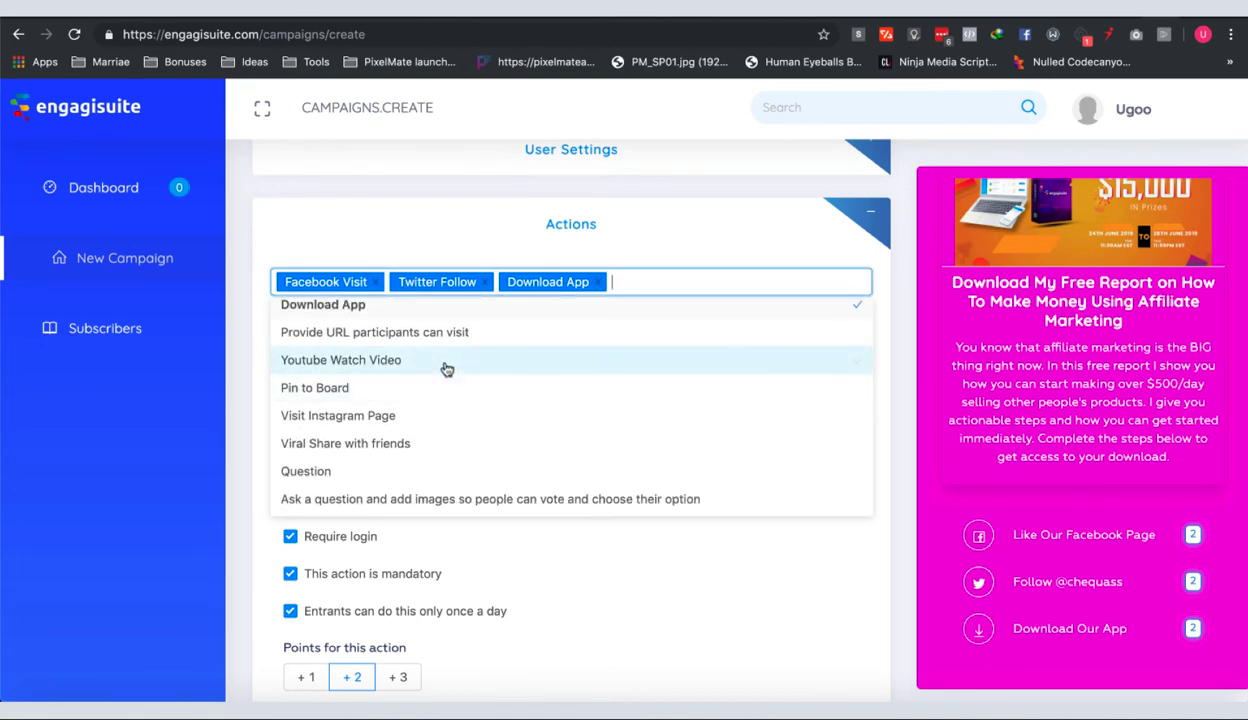
pyautogui.click(447, 369)
pyautogui.click(548, 293)
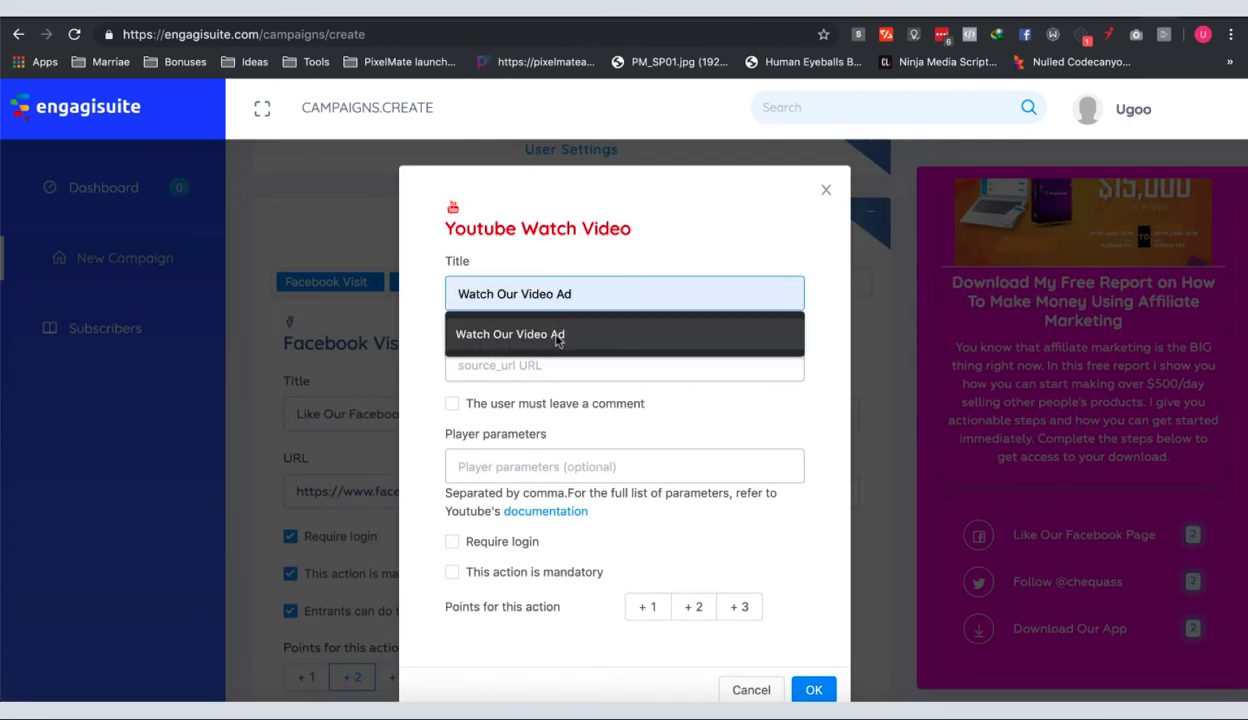
pyautogui.click(558, 336)
pyautogui.click(520, 365)
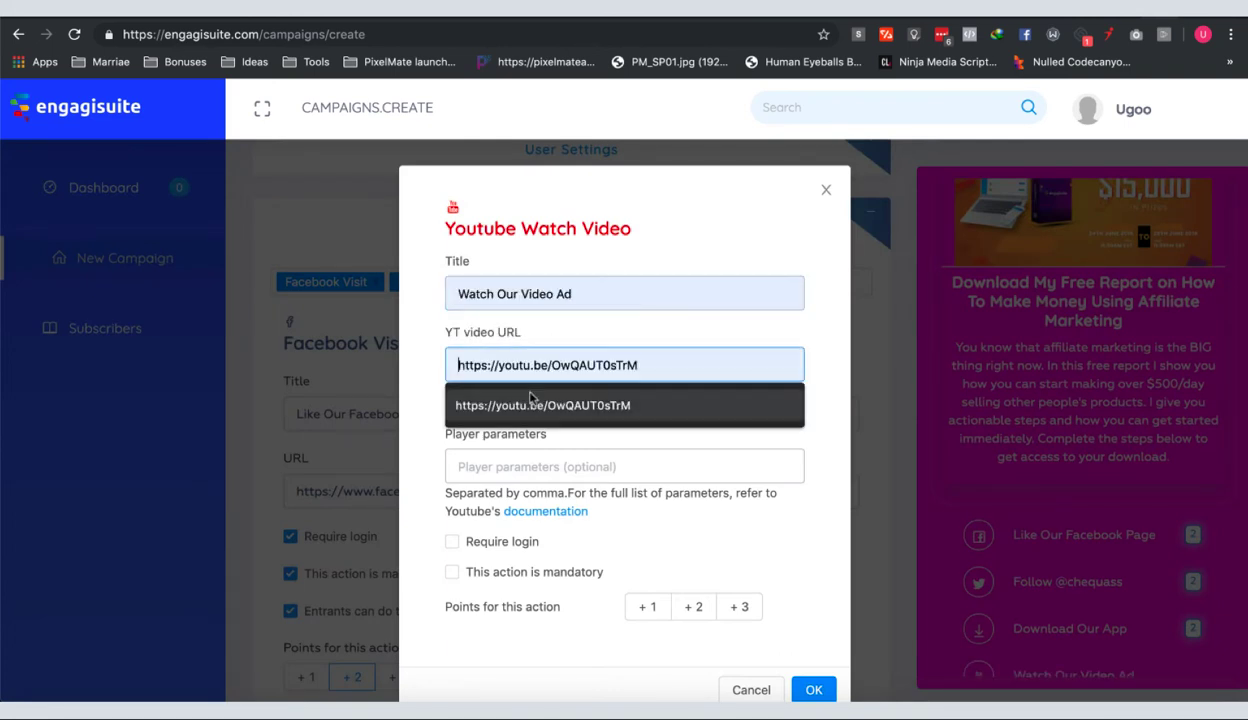
pyautogui.click(530, 402)
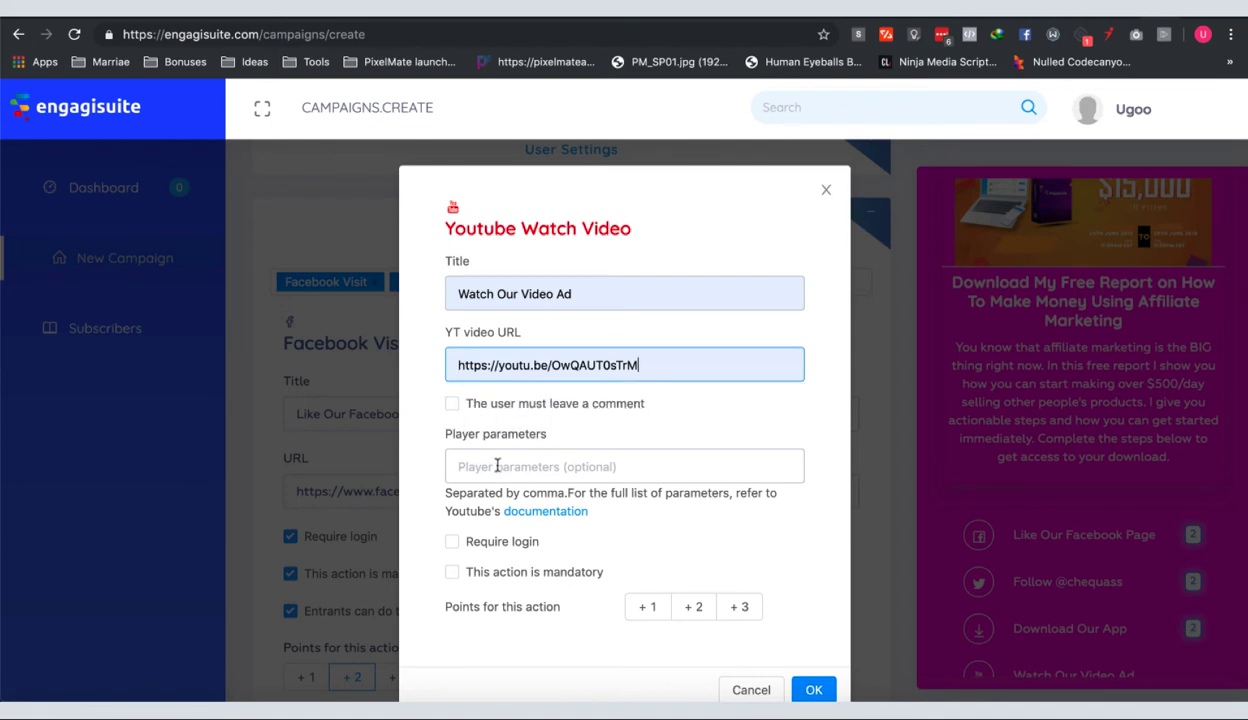
# Make the Youtube Watch Video action mandatory and worth +3 points, and confirm it
pyautogui.scroll(-1, 531, 464)
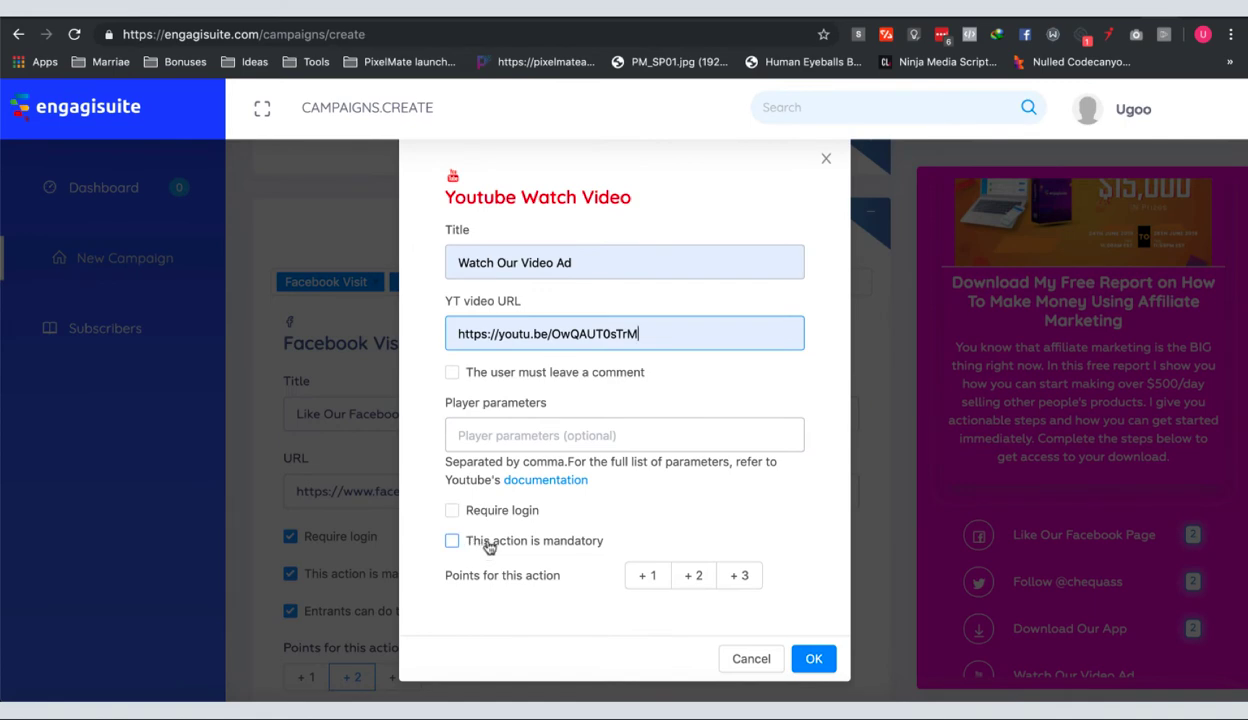
pyautogui.click(488, 544)
pyautogui.click(736, 575)
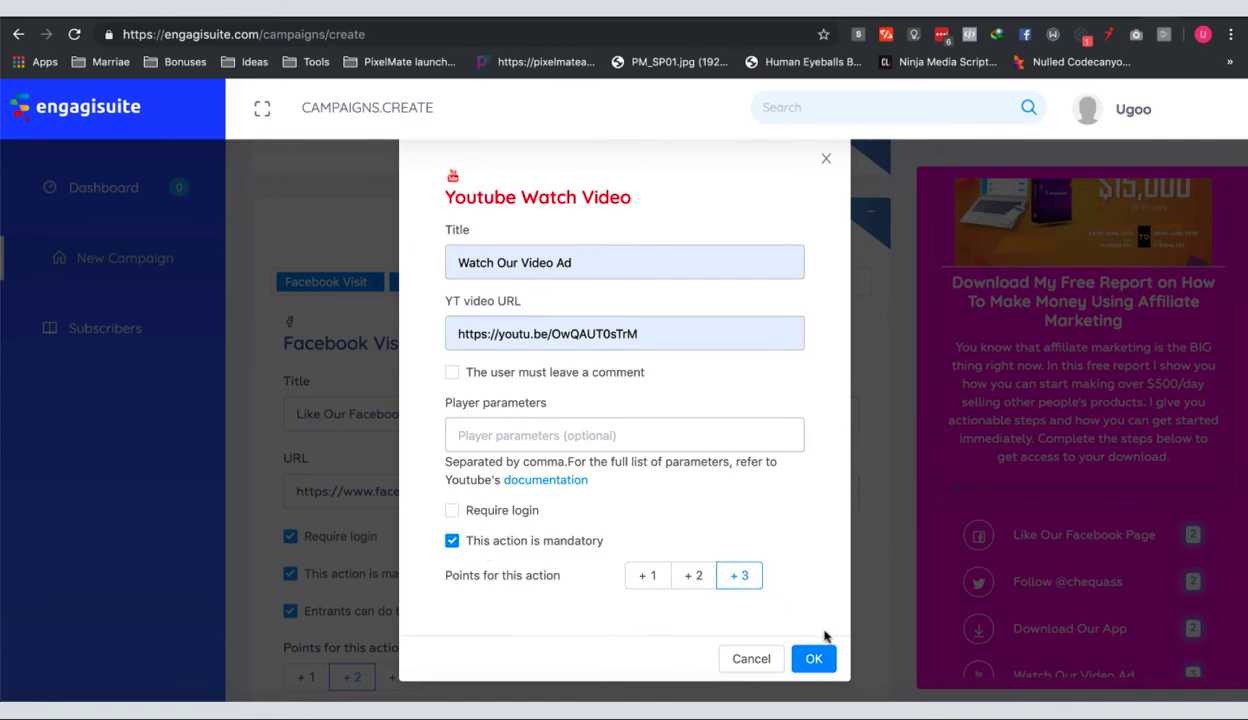
pyautogui.click(810, 657)
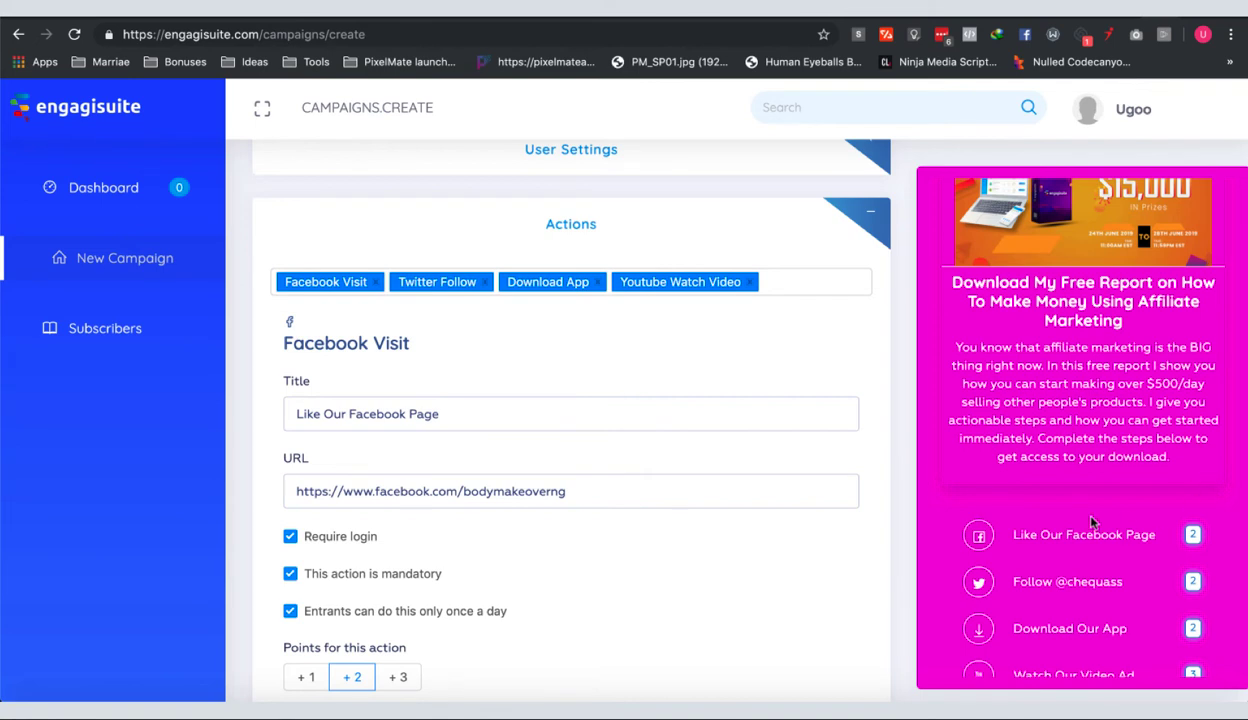
# Collapse the campaign's Actions section and expand the Rewards section
pyautogui.scroll(-3, 1097, 476)
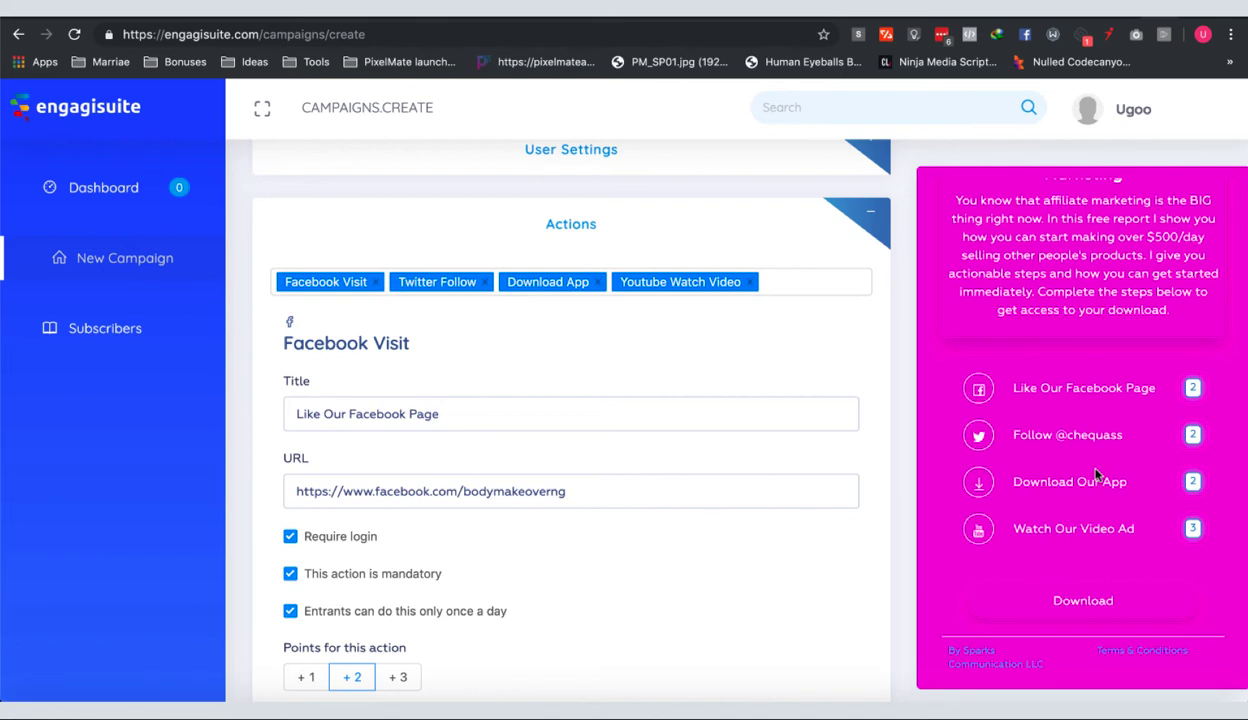
pyautogui.click(870, 216)
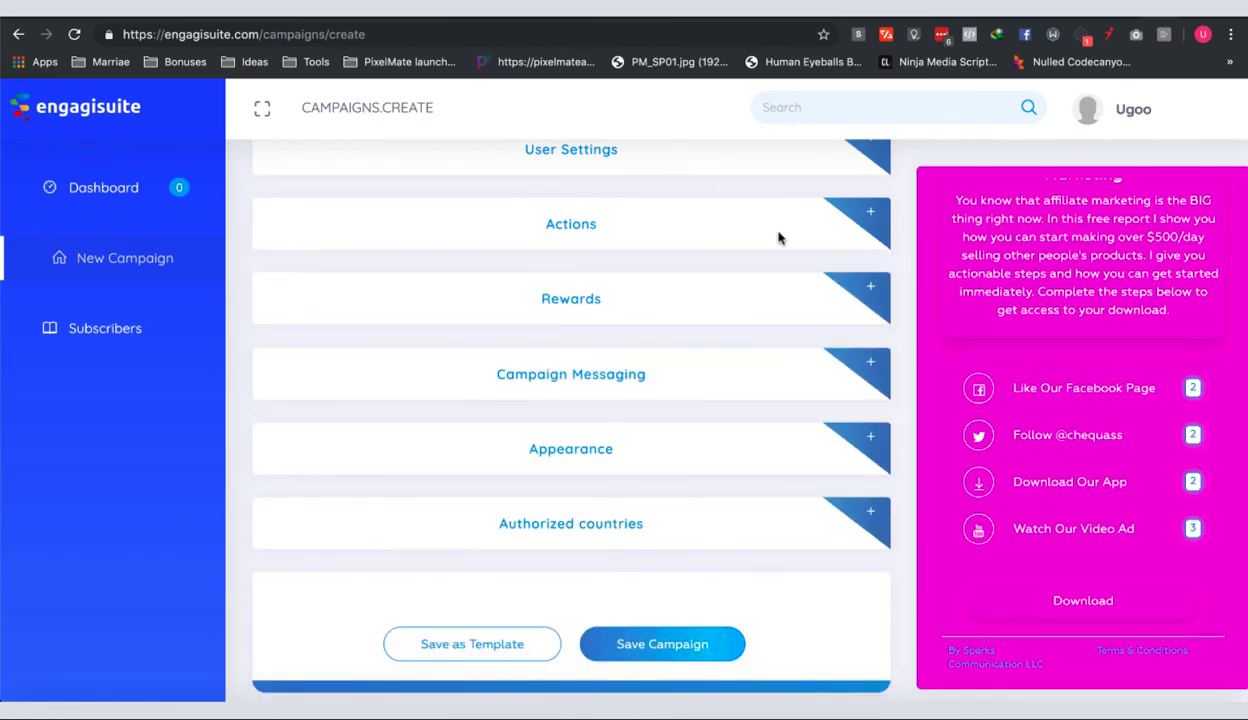
pyautogui.scroll(-1, 898, 268)
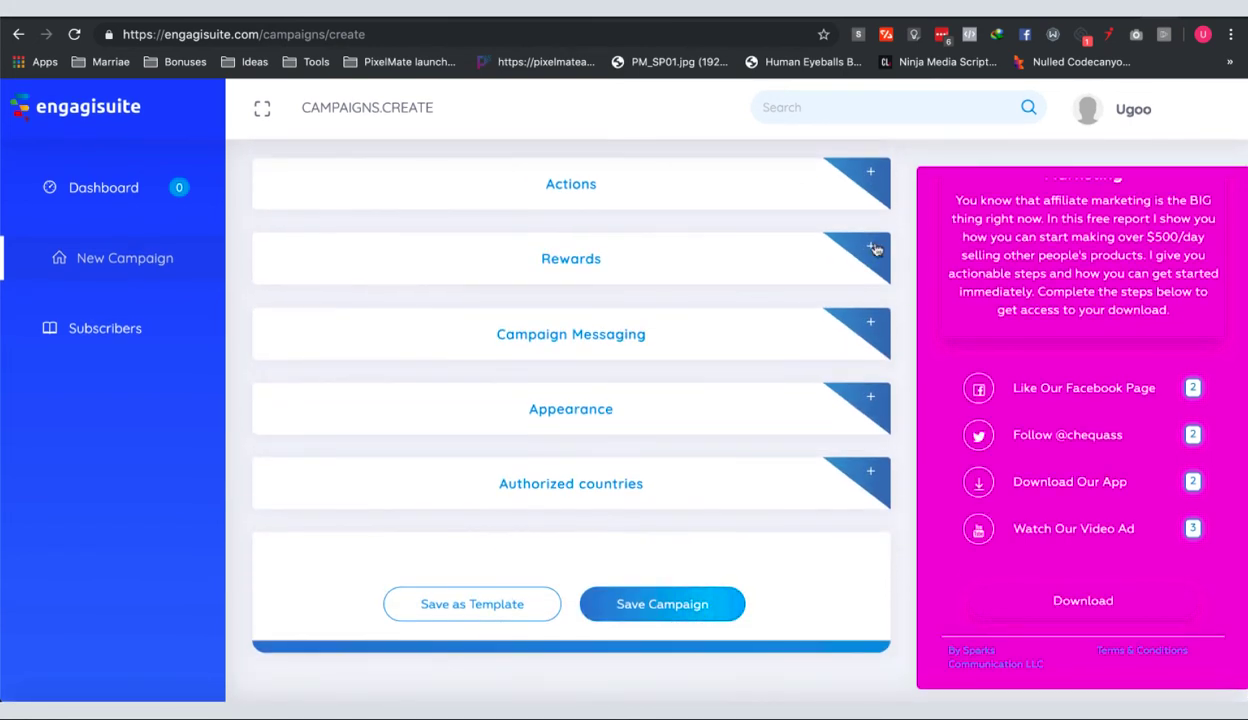
pyautogui.click(872, 250)
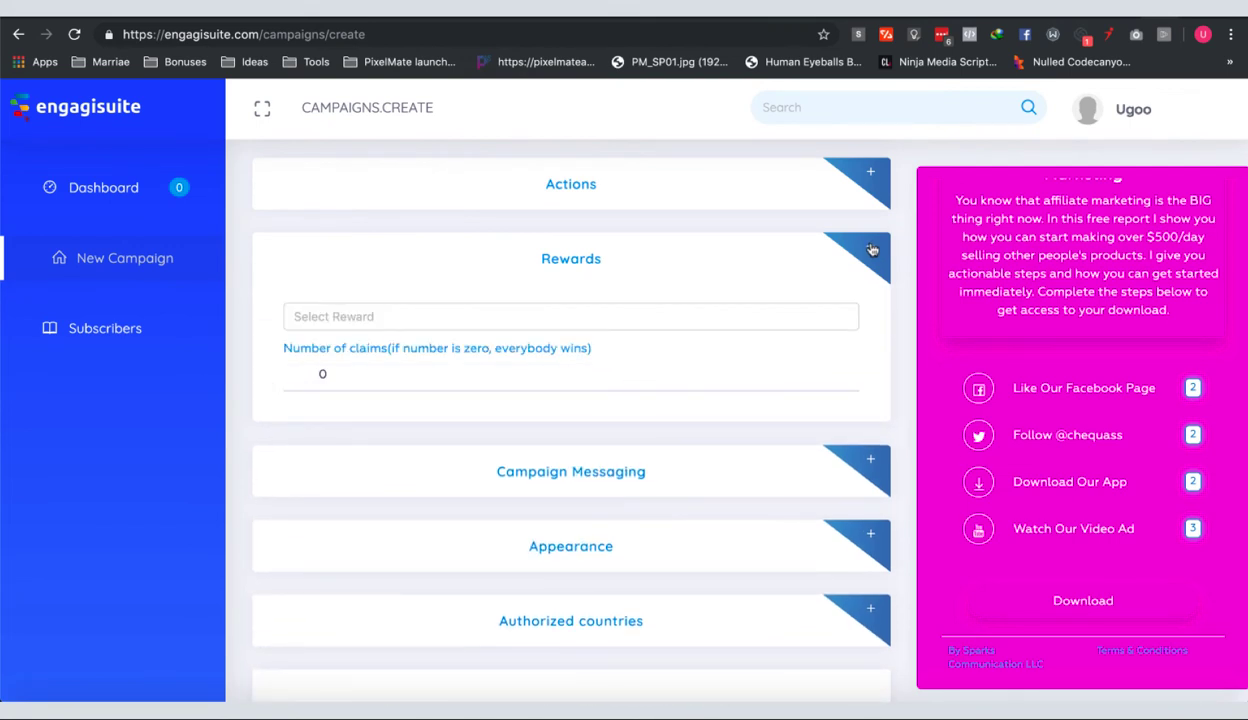
# Add a Download reward to the campaign with the title "Download Our Free Report"
pyautogui.click(597, 317)
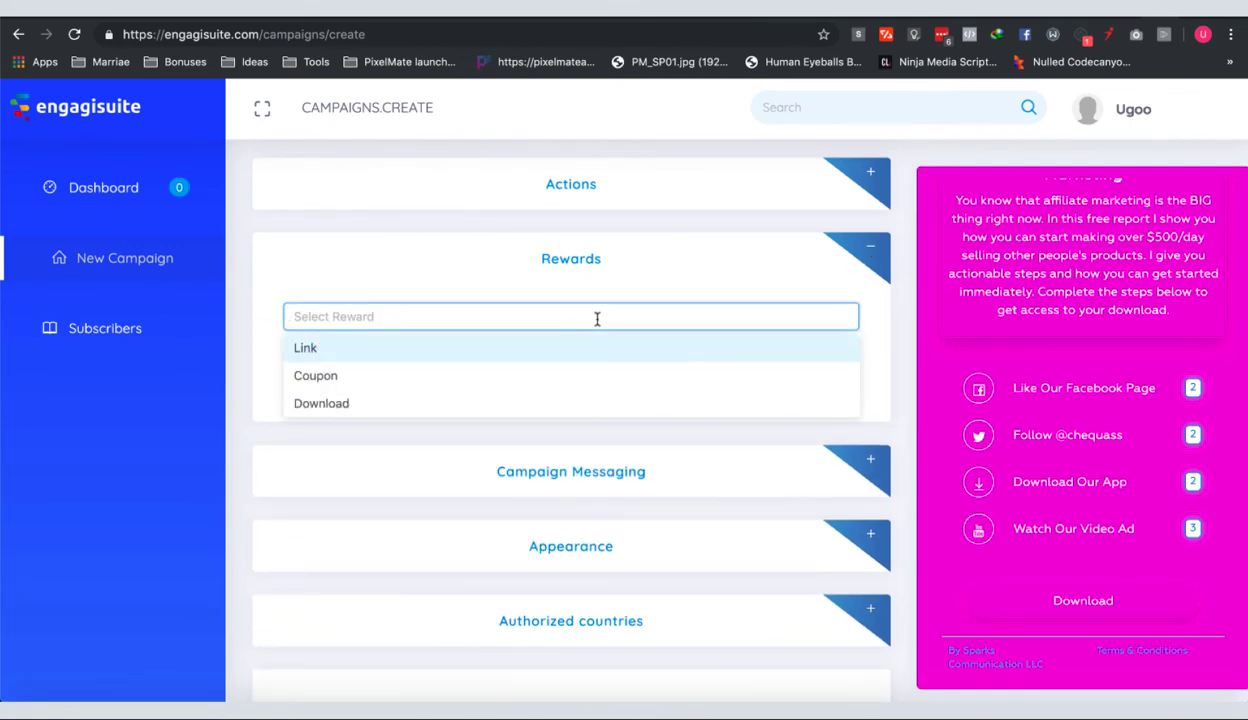
pyautogui.click(390, 403)
pyautogui.click(526, 275)
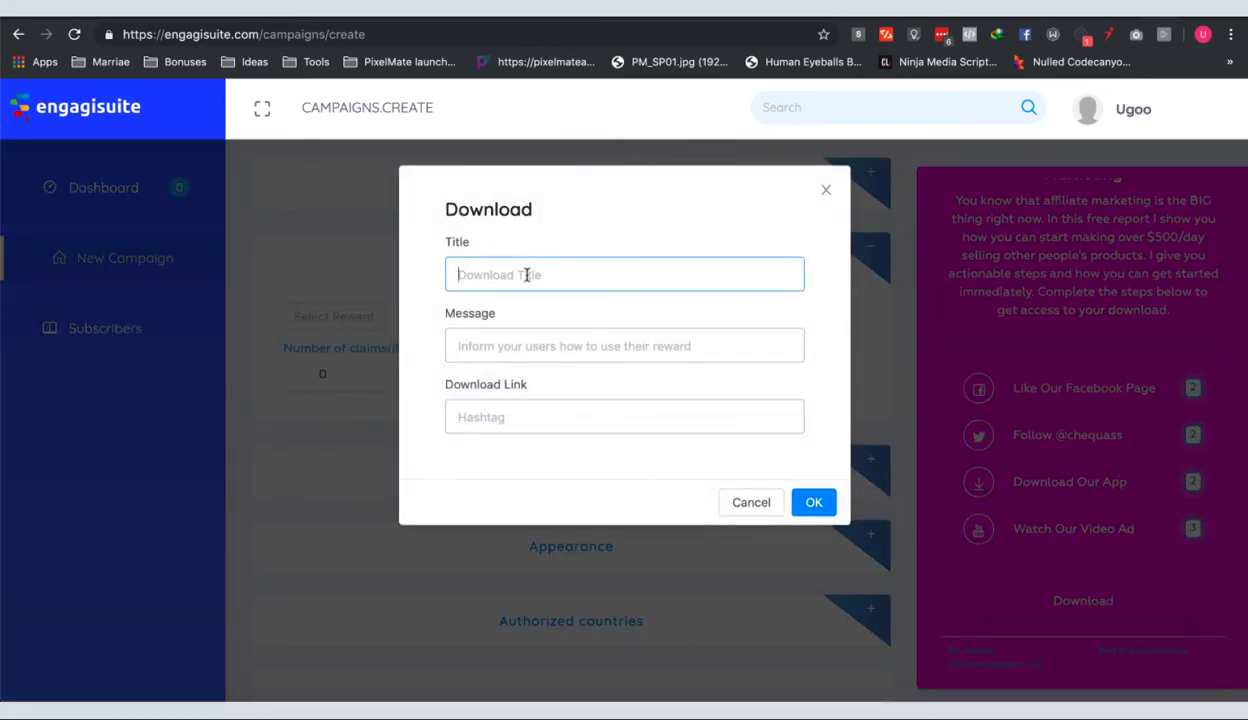
pyautogui.write('Download ')
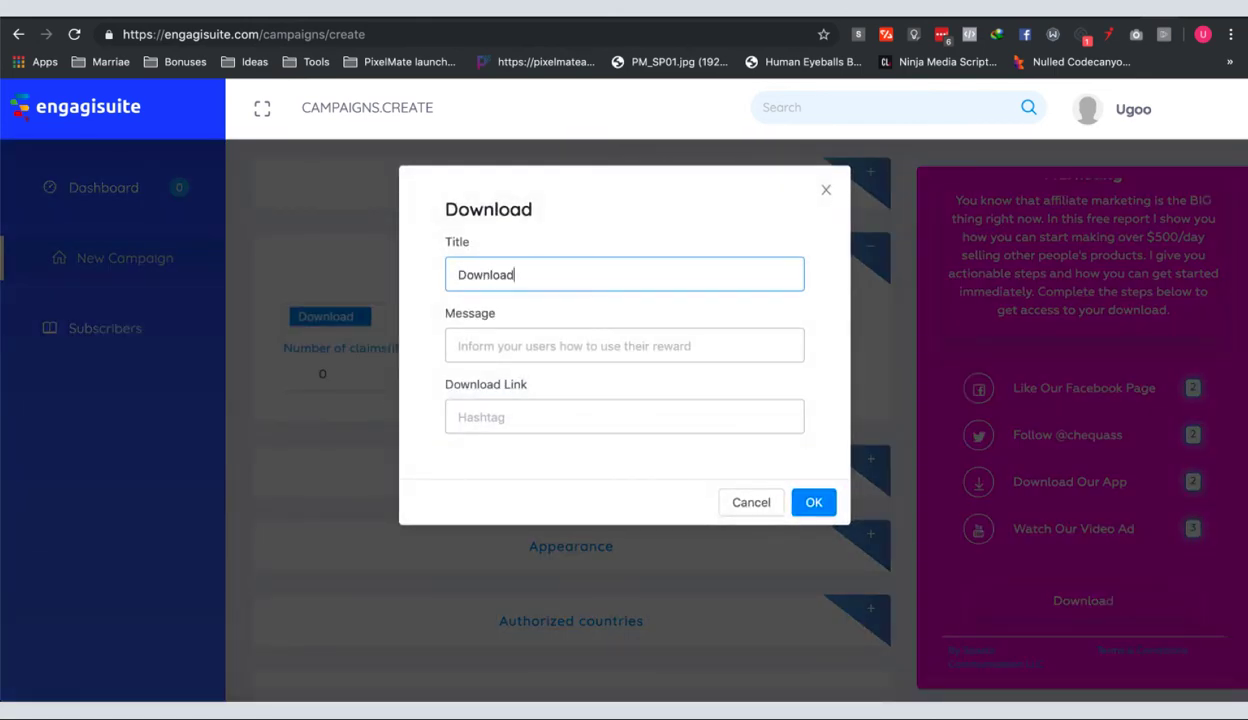
pyautogui.write('Our Free report')
pyautogui.press('BackSpace')
pyautogui.press('BackSpace')
pyautogui.press('BackSpace')
pyautogui.press('BackSpace')
pyautogui.press('BackSpace')
pyautogui.press('BackSpace')
pyautogui.write('R')
pyautogui.press('BackSpace')
pyautogui.write('Report')
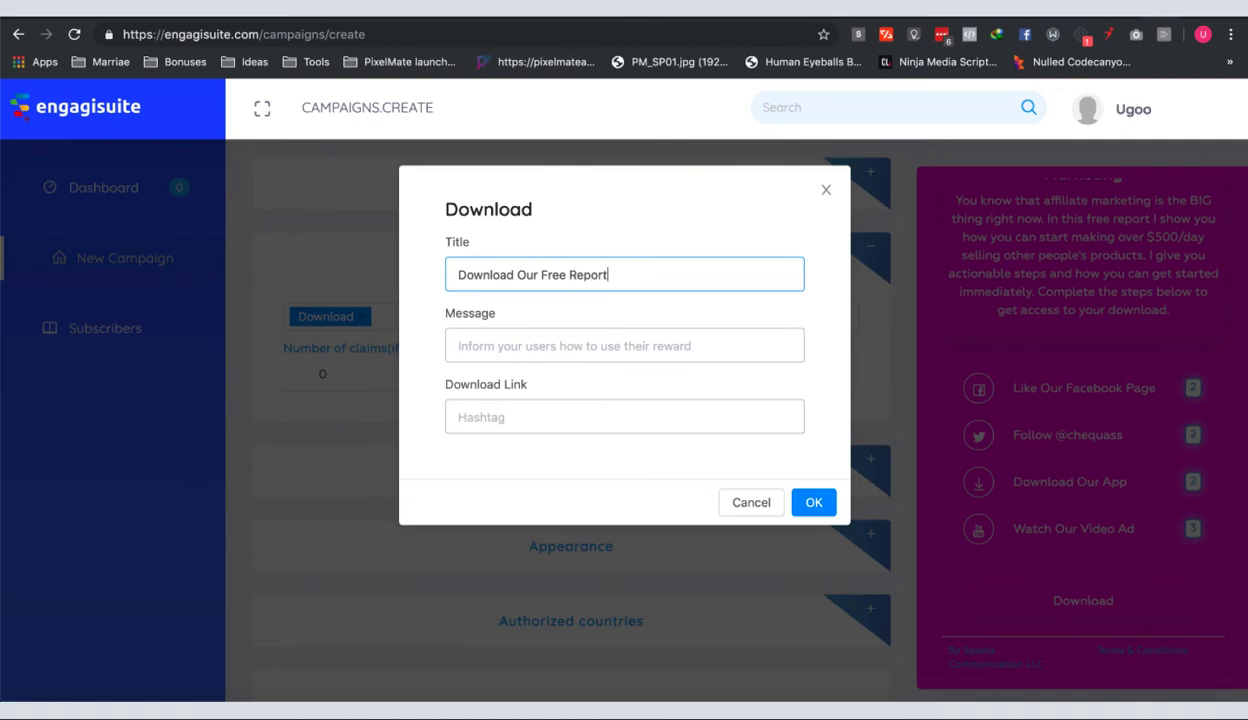
# Set the Download reward's message to "Please click on the button below to download the free report."
pyautogui.click(508, 347)
pyautogui.write('Pleas')
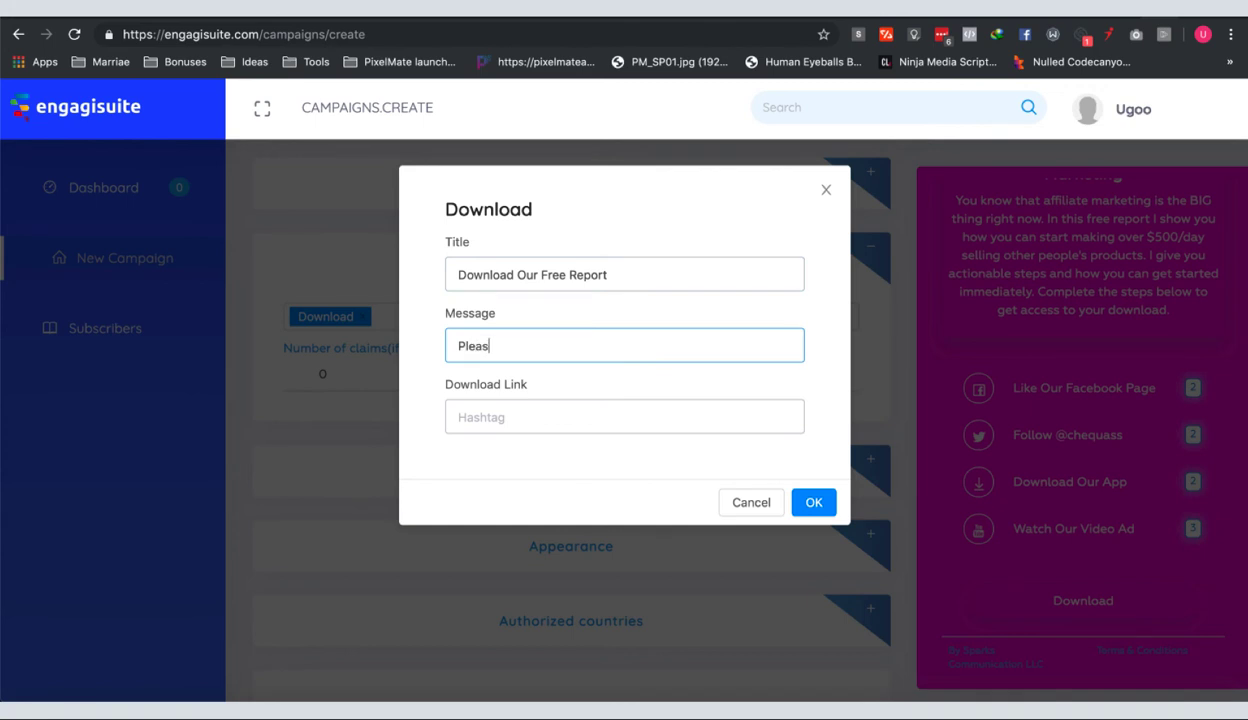
pyautogui.write('e click on the button below')
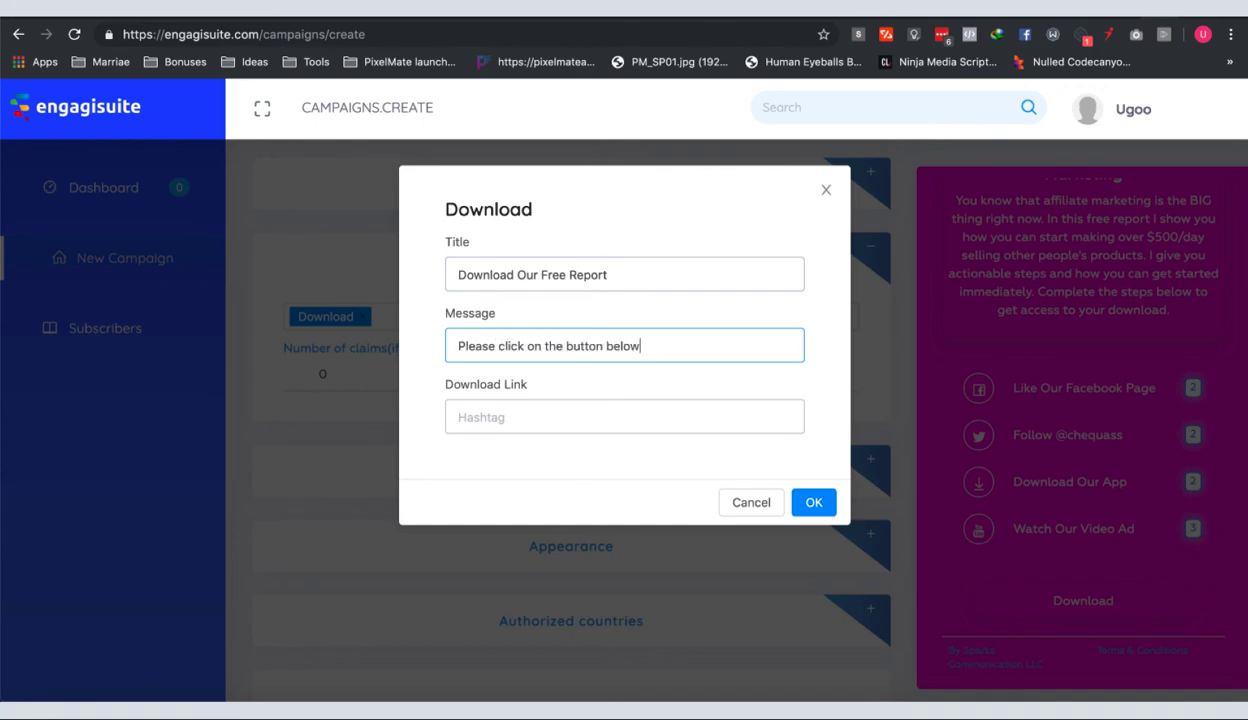
pyautogui.write(' to download the free report.')
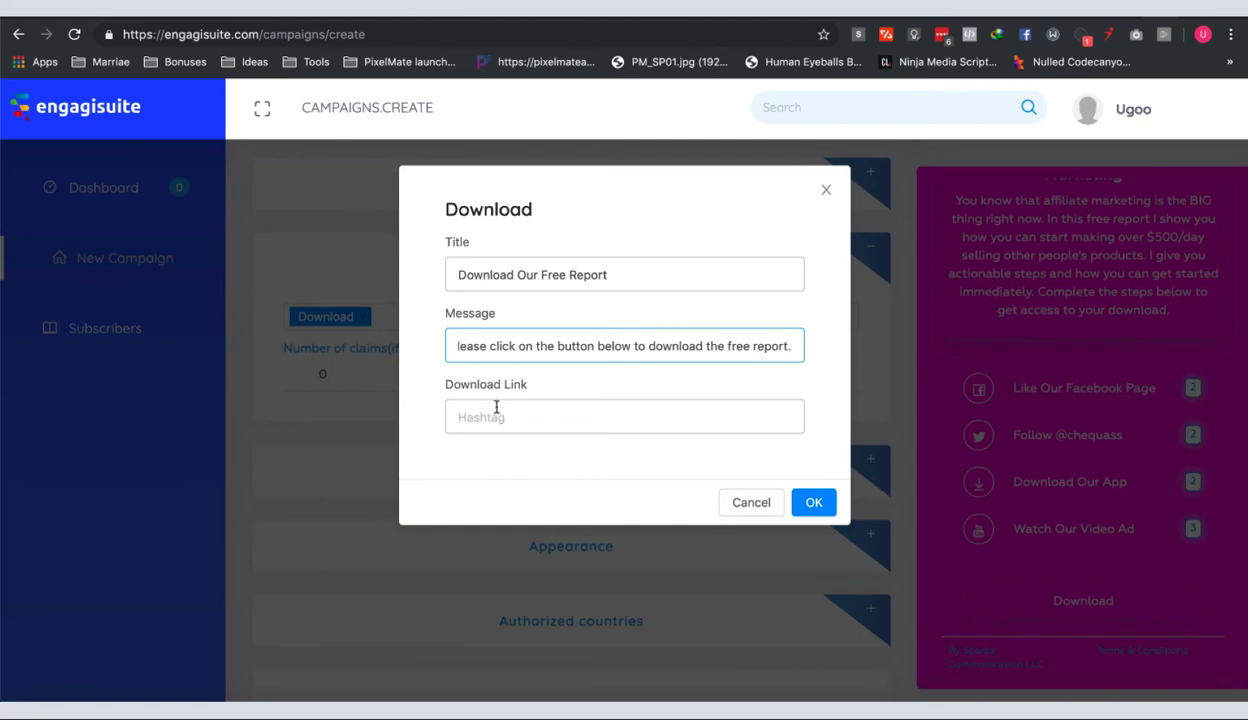
pyautogui.click(496, 414)
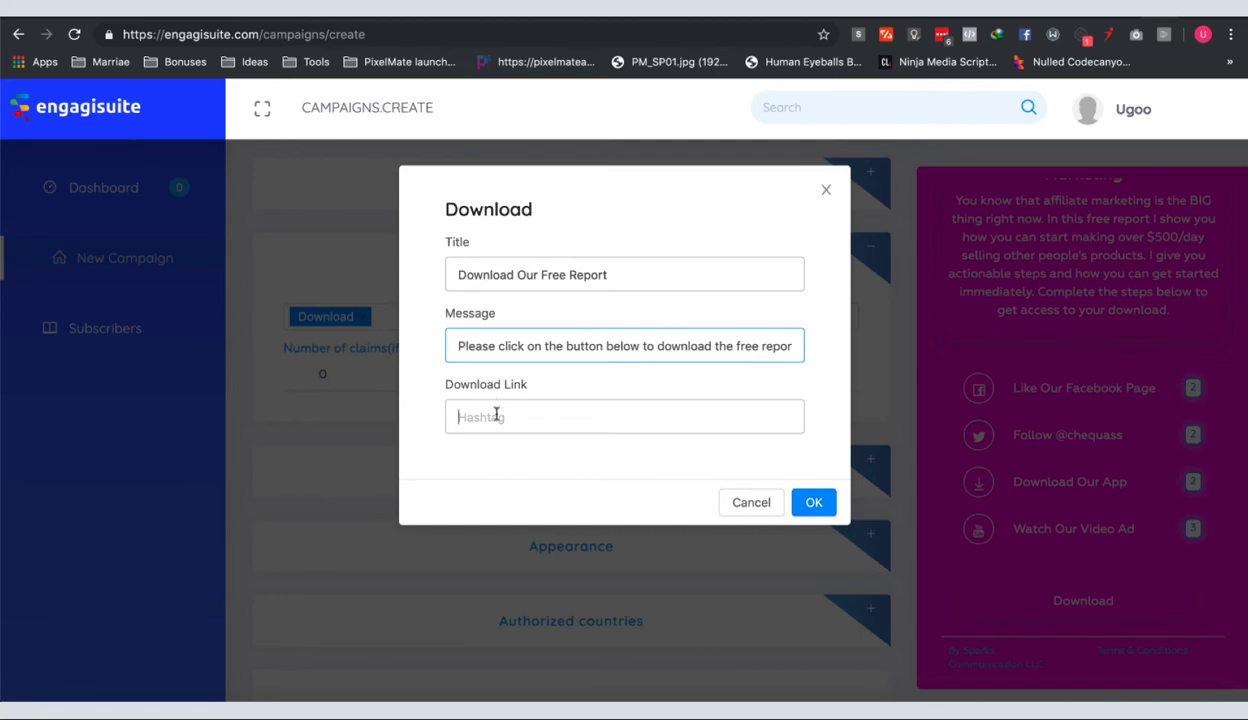
pyautogui.write('https')
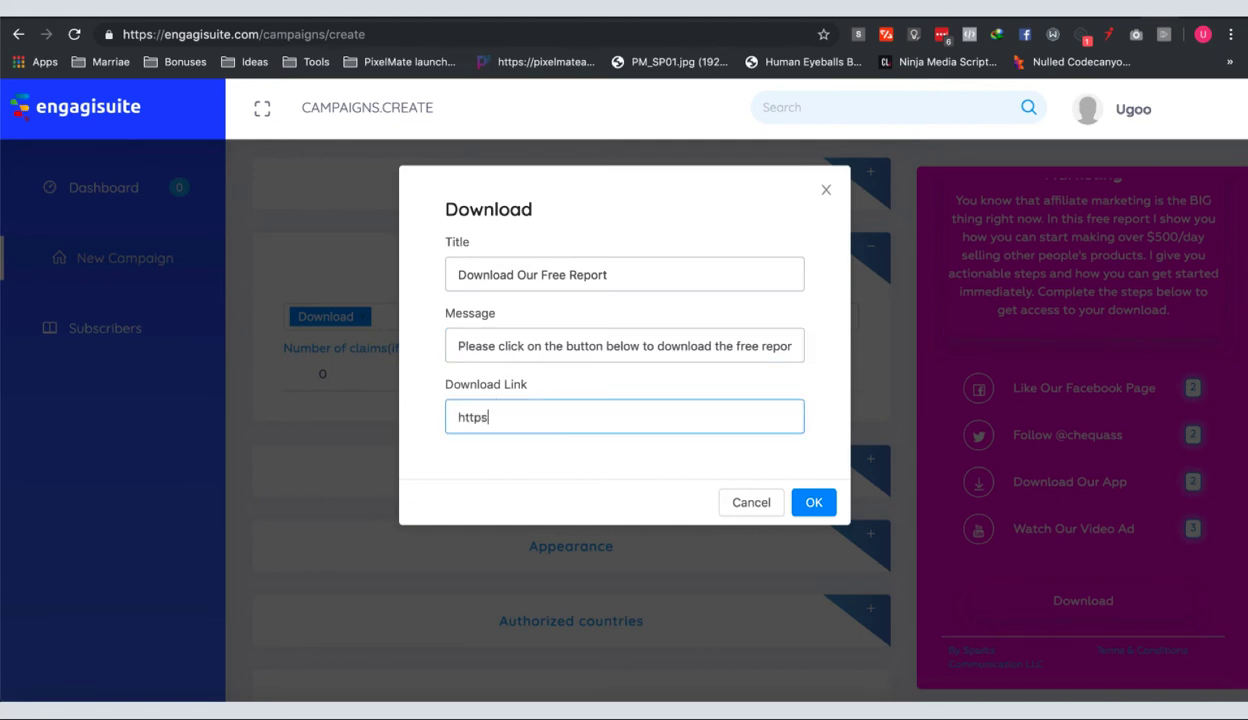
pyautogui.write('://downloadlink ,c')
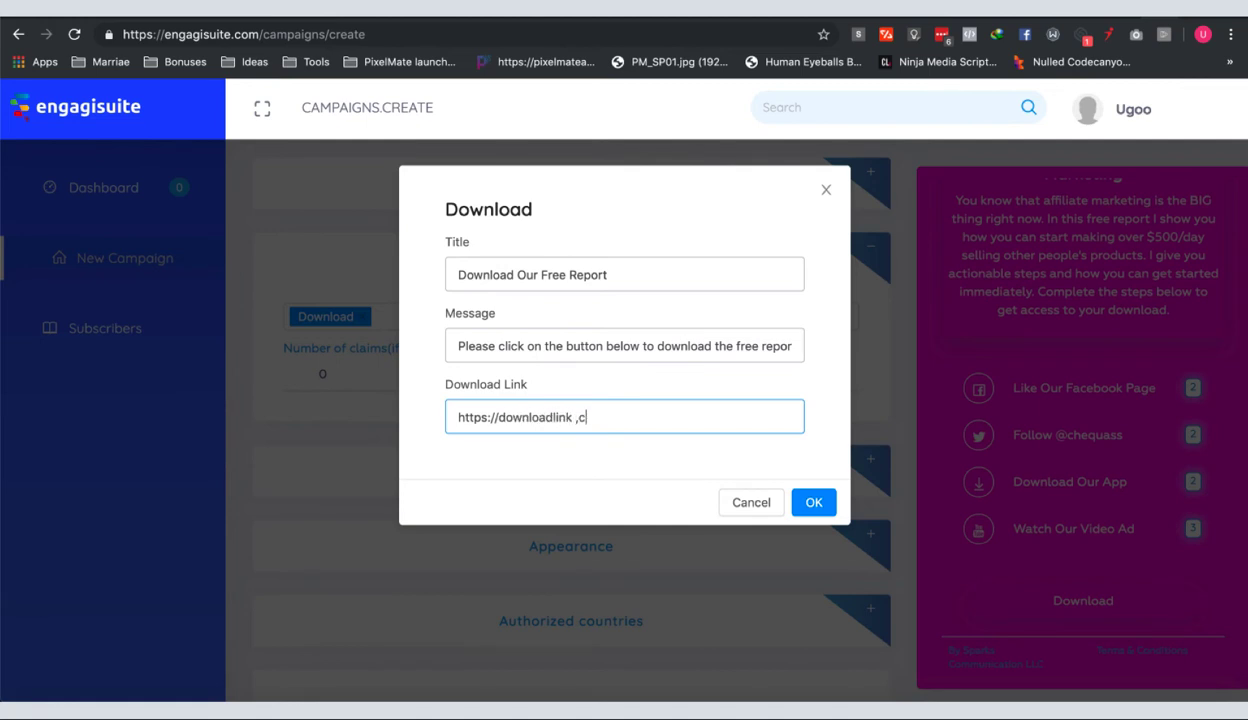
pyautogui.press('BackSpace')
pyautogui.press('BackSpace')
pyautogui.press('BackSpace')
pyautogui.write('.com')
pyautogui.click(816, 502)
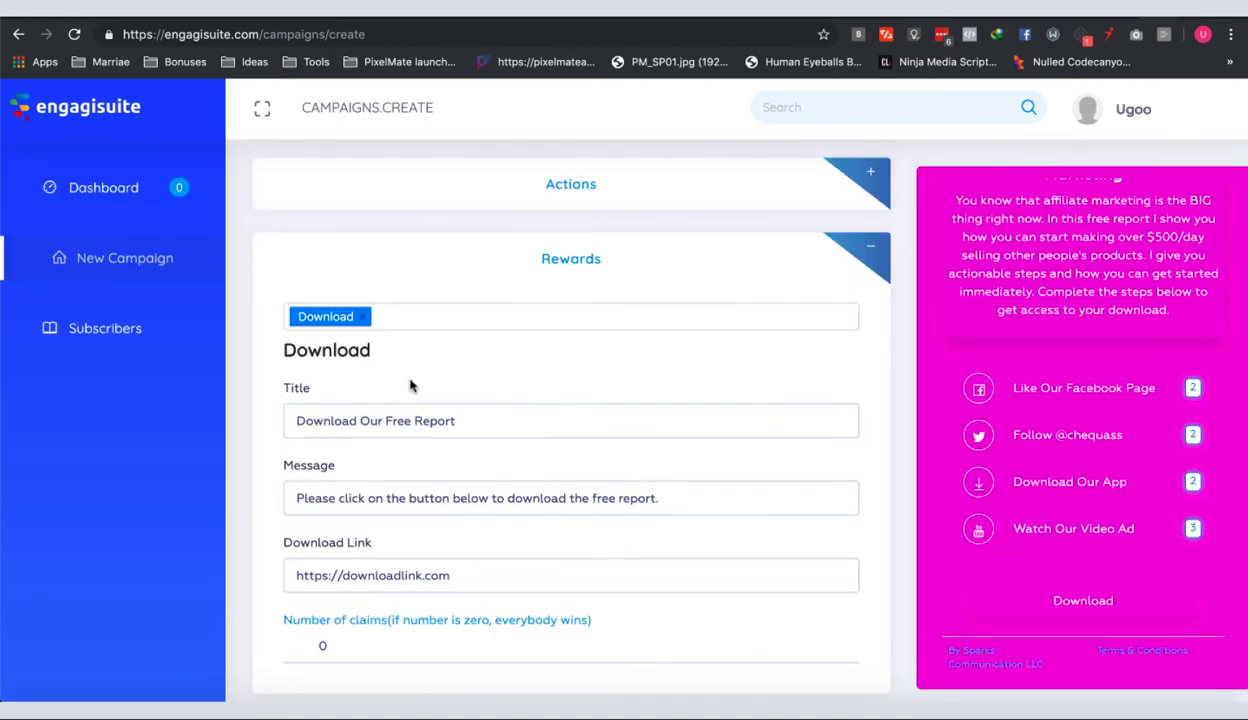
# Review which reward types can be added to the campaign besides Download
pyautogui.click(548, 315)
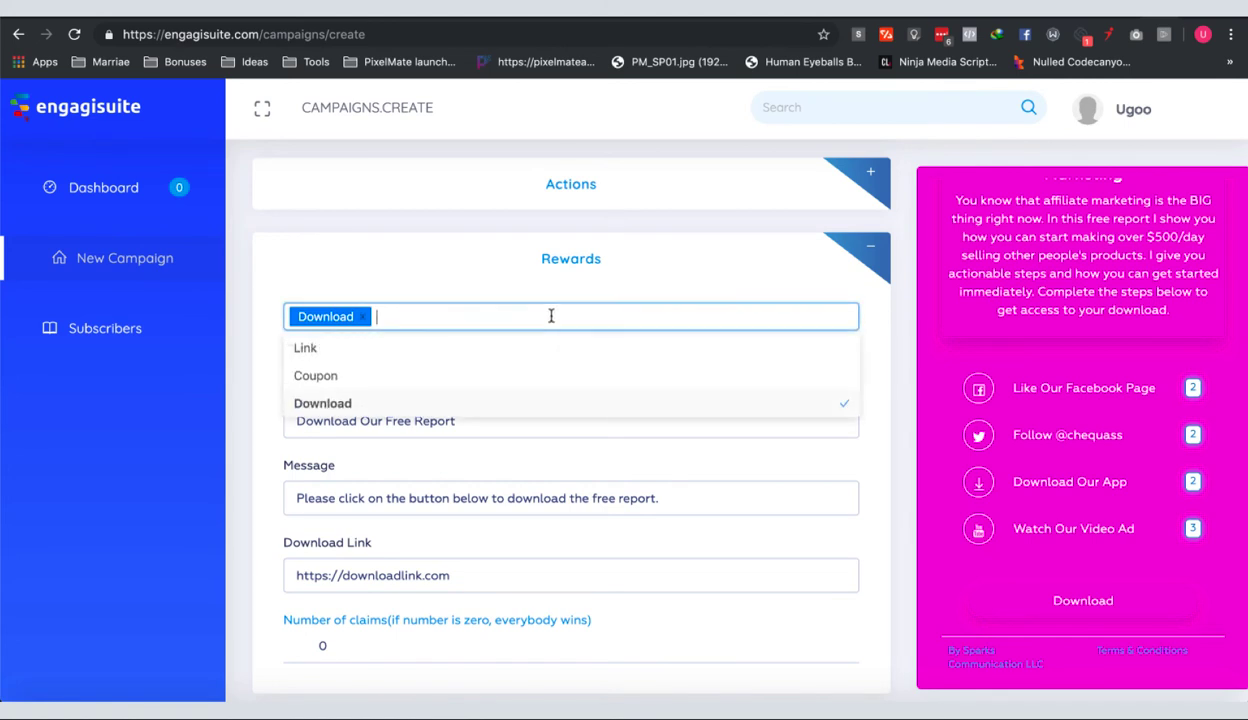
pyautogui.click(413, 270)
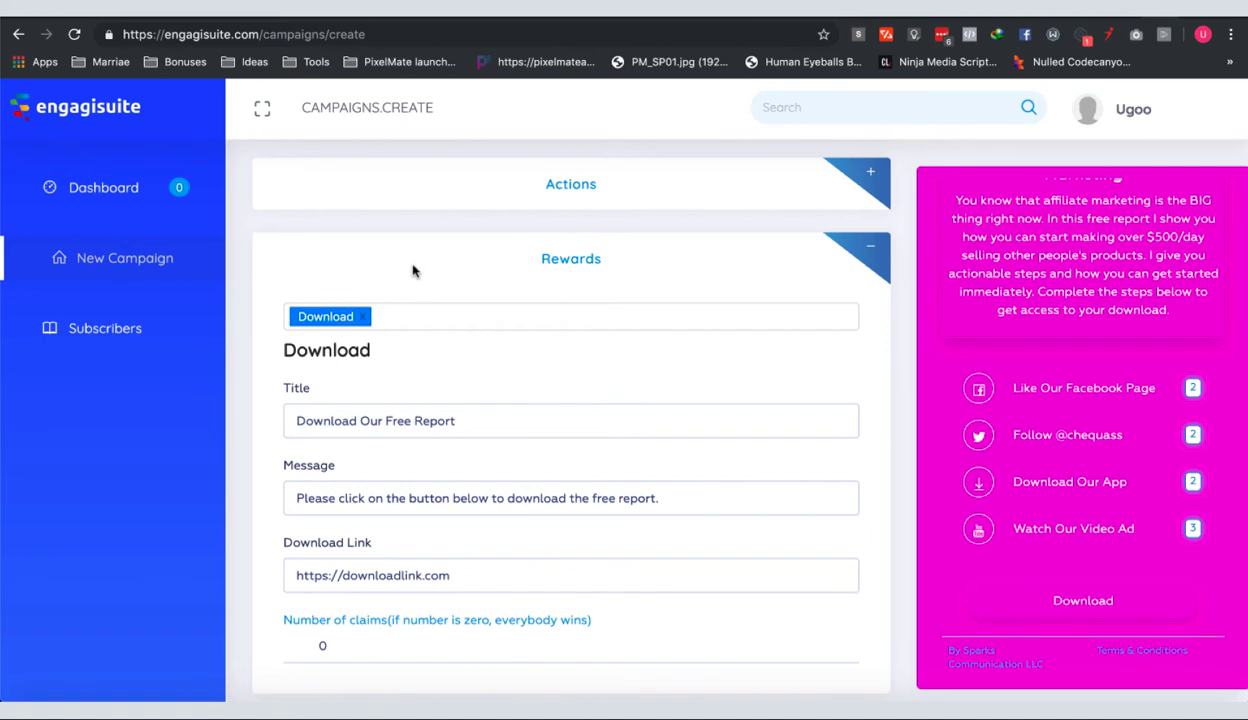
pyautogui.click(440, 317)
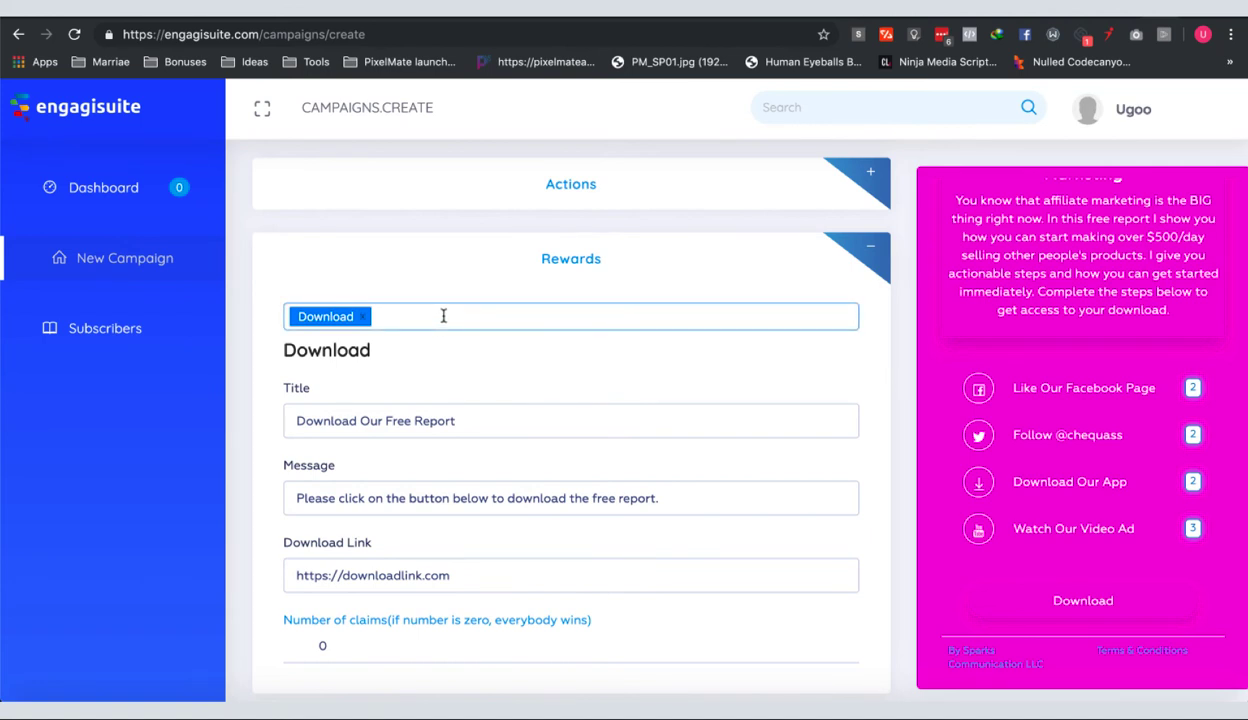
pyautogui.click(443, 316)
pyautogui.click(424, 277)
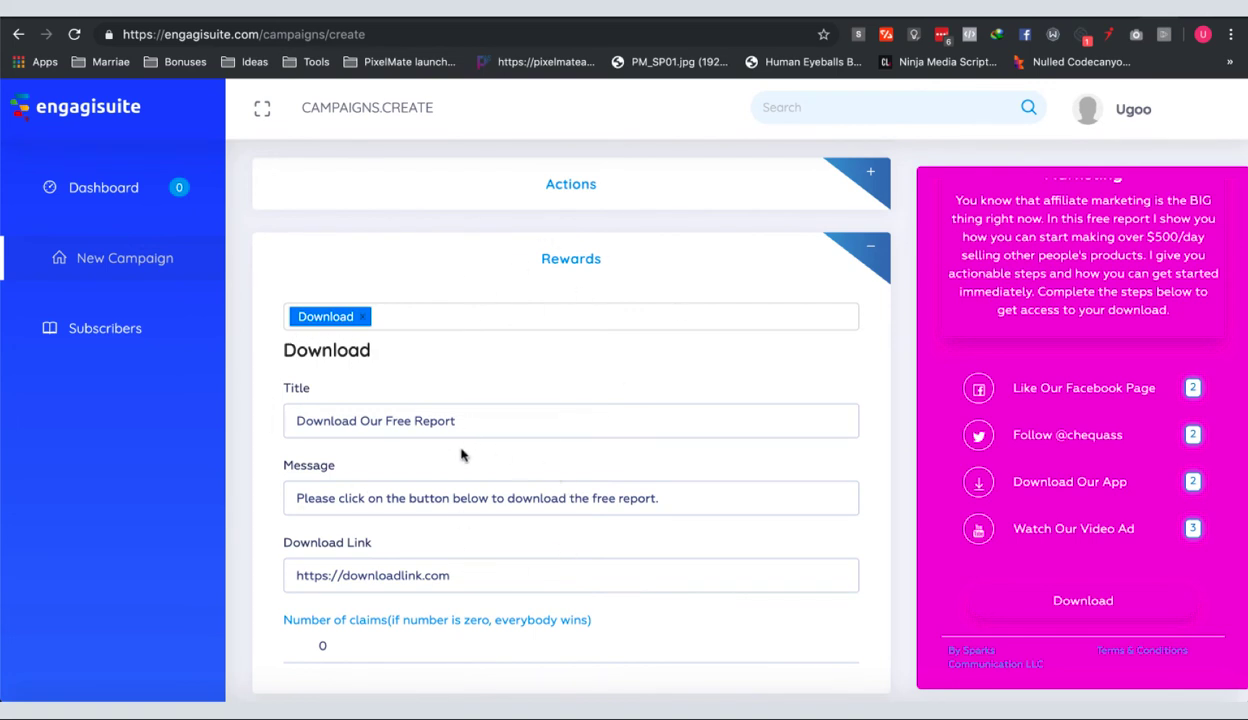
# Collapse the campaign's Rewards section and expand the Campaign Messaging section
pyautogui.scroll(-2, 462, 455)
pyautogui.scroll(-1, 462, 452)
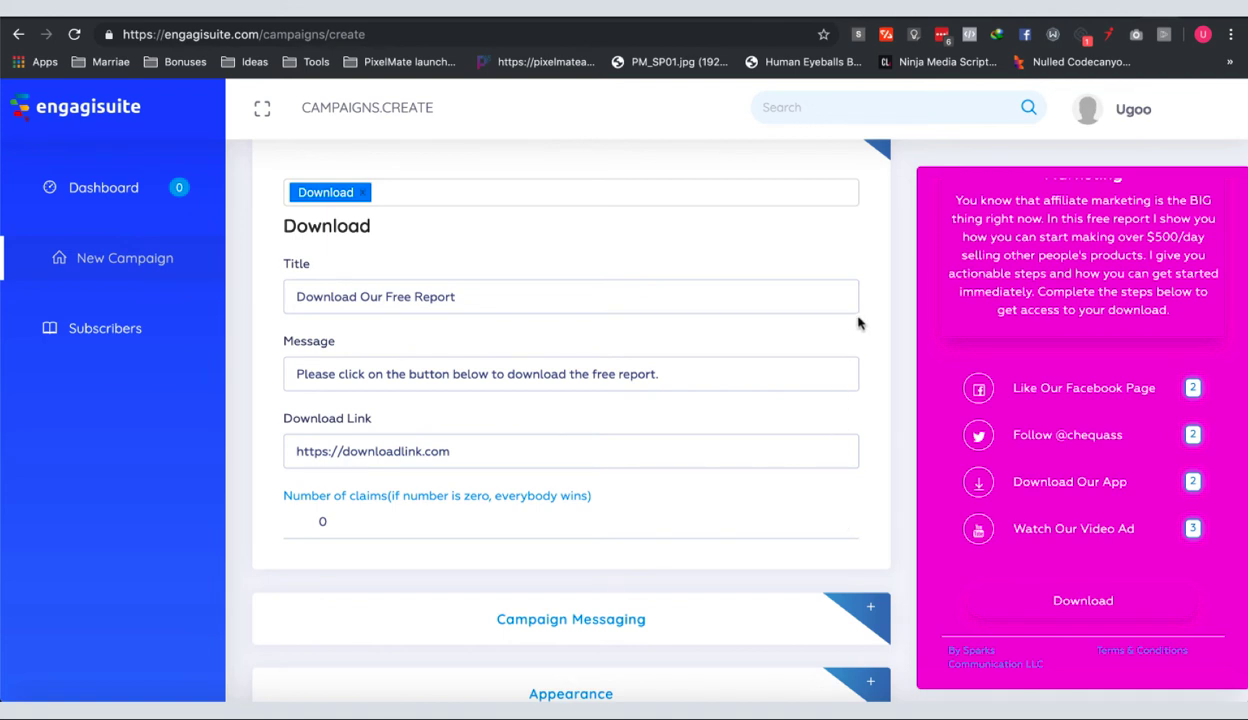
pyautogui.scroll(2, 838, 318)
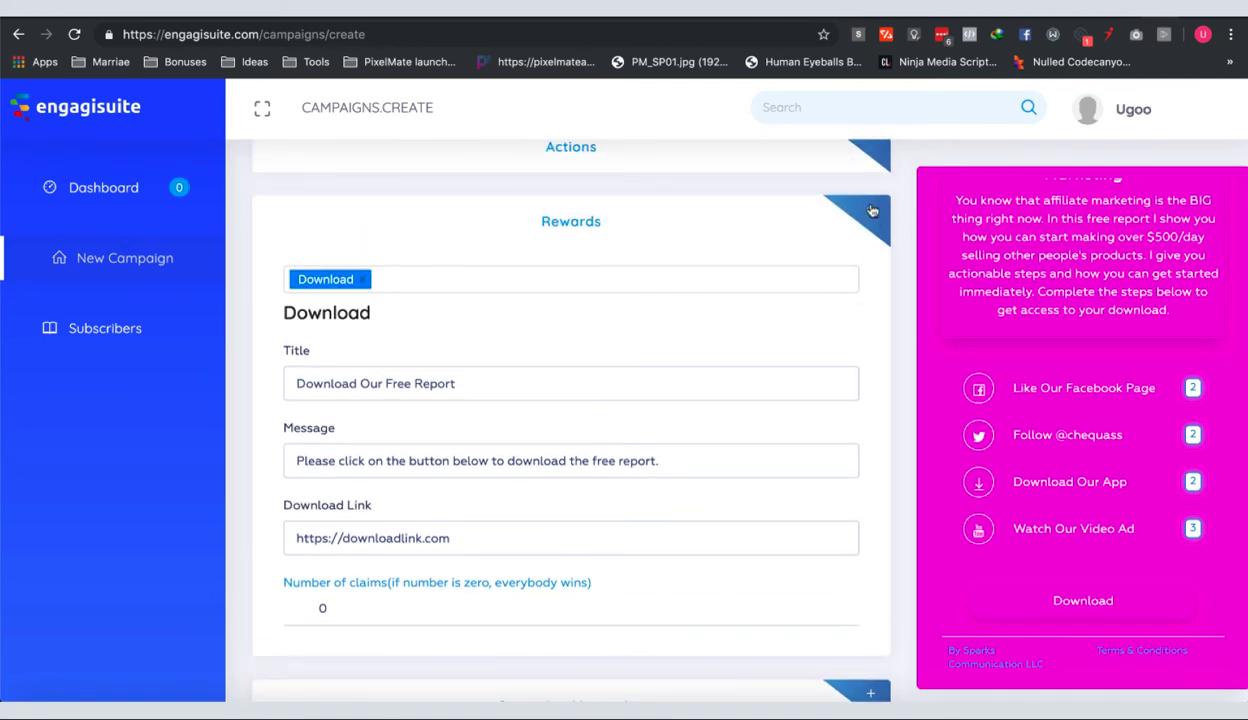
pyautogui.click(871, 212)
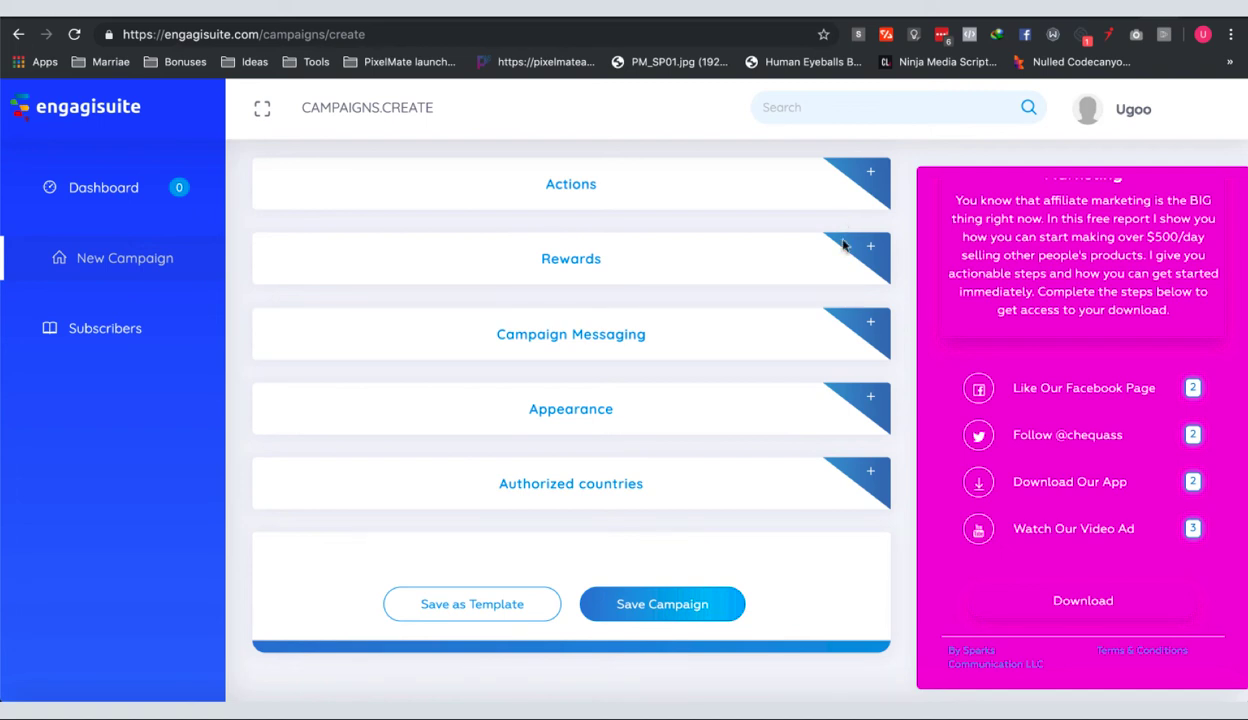
pyautogui.click(871, 326)
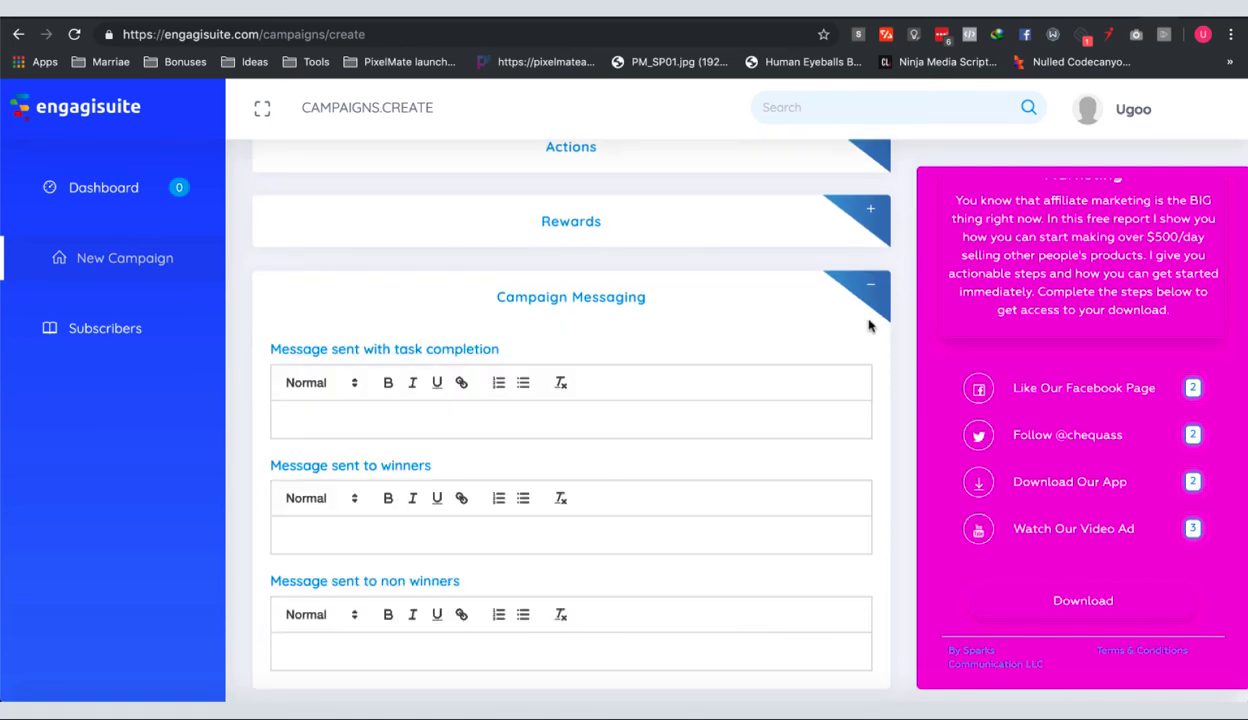
# Start the message sent with task completion with the greeting "Hi there," followed by a blank line
pyautogui.click(550, 419)
pyautogui.moveTo(273, 347); pyautogui.dragTo(500, 347)
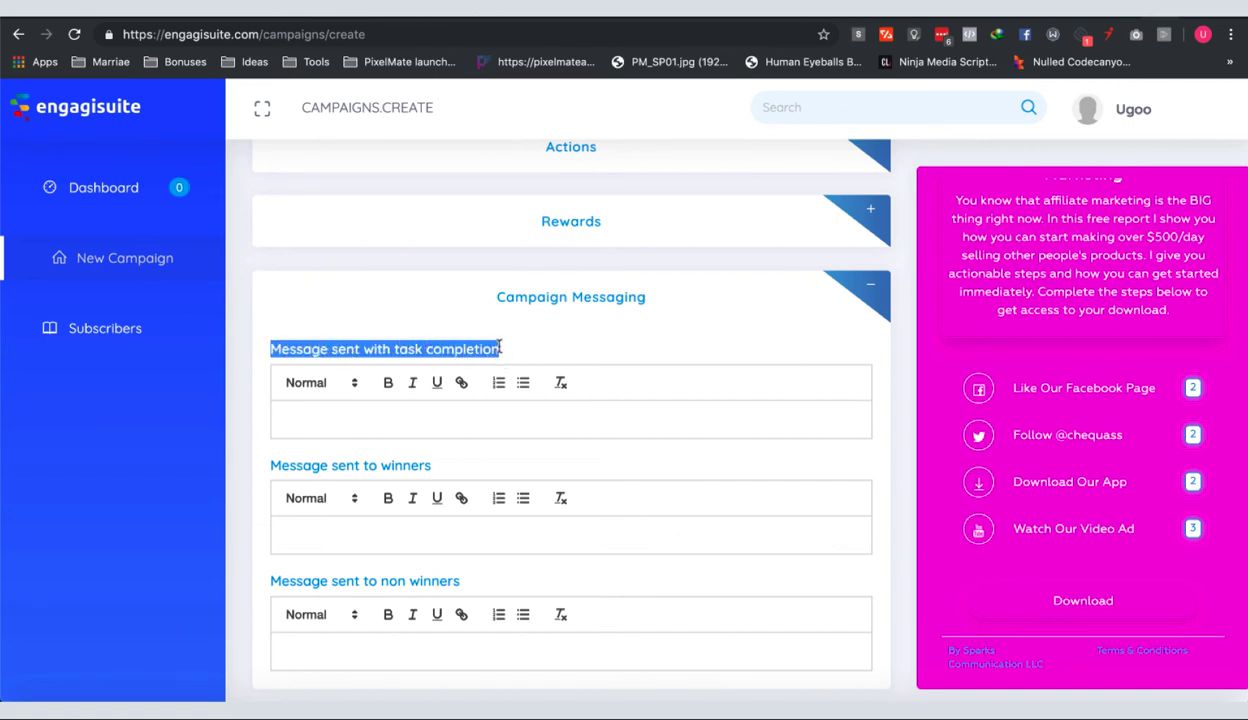
pyautogui.click(500, 347)
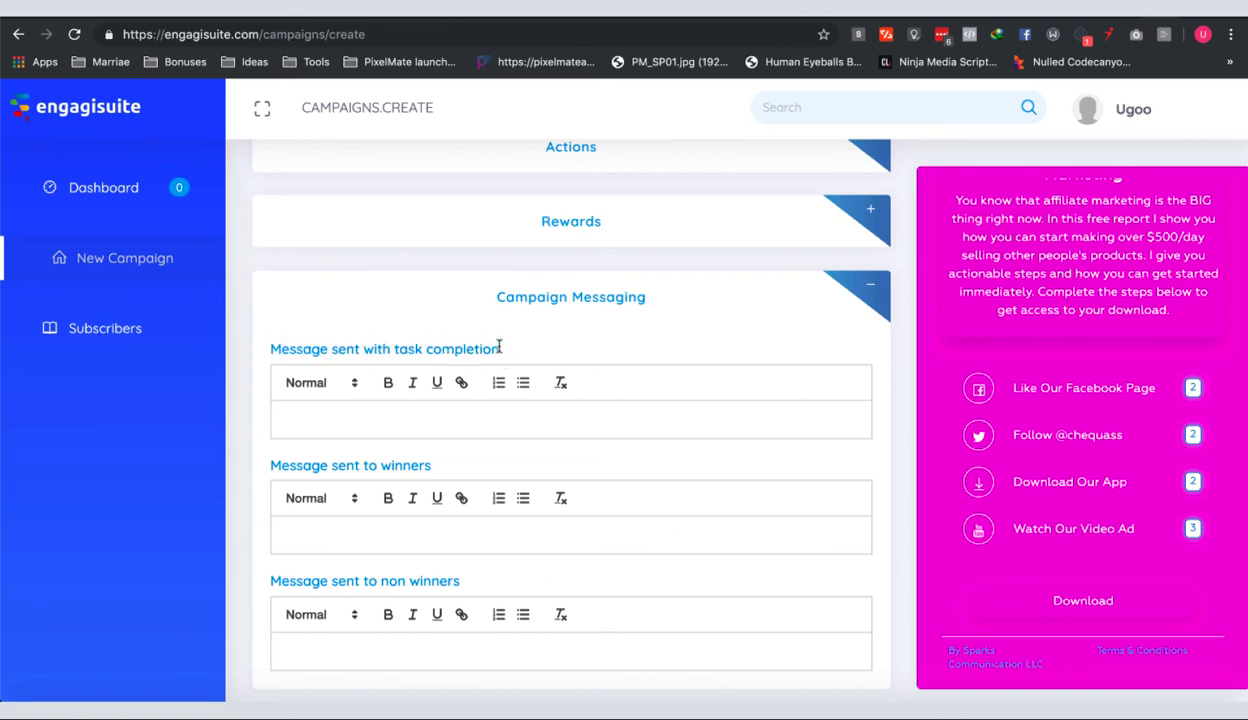
pyautogui.click(384, 422)
pyautogui.write('Hi there,')
pyautogui.press('Return')
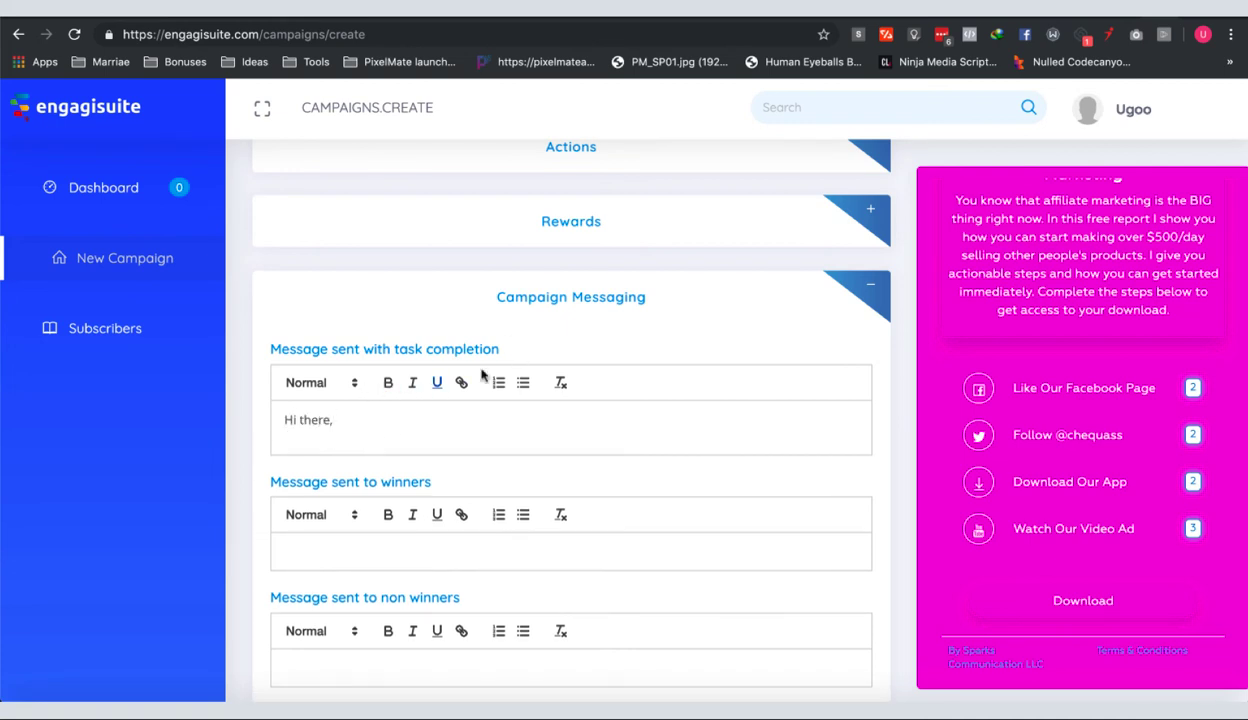
pyautogui.press('Return')
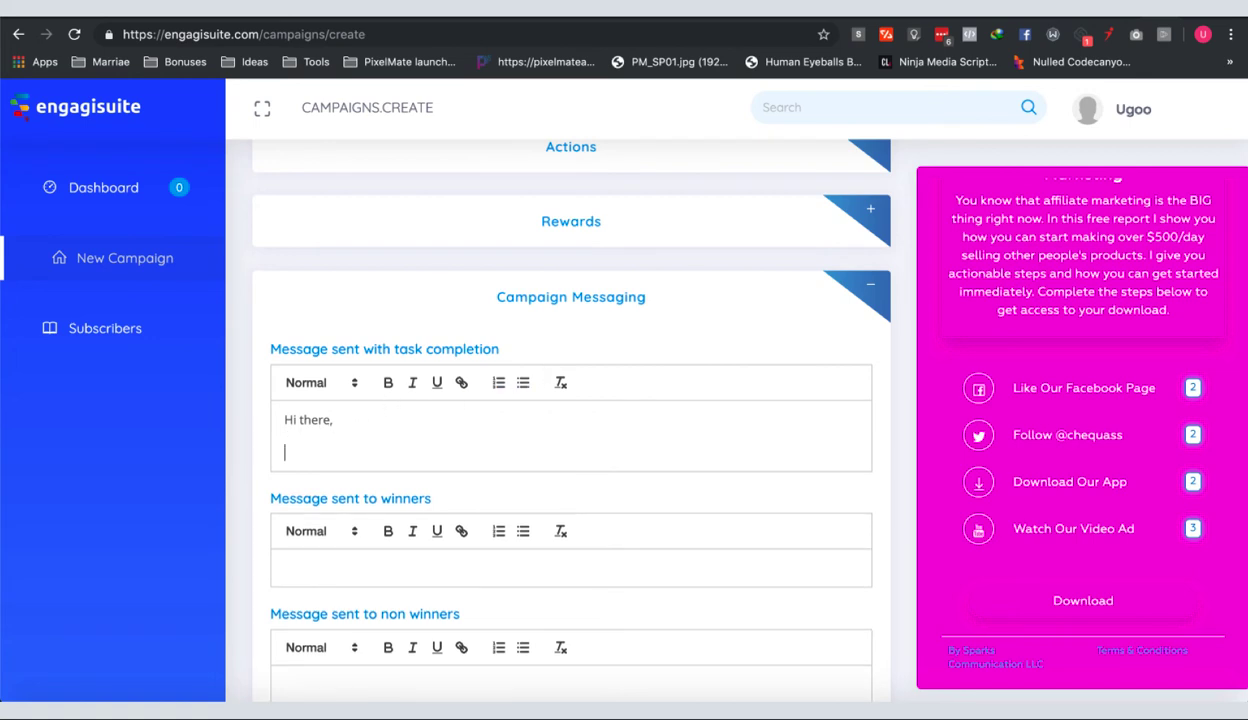
# Add the line "Thank you for completing the contest." below the greeting, followed by a blank line
pyautogui.write('Thank you for completein')
pyautogui.press('BackSpace')
pyautogui.press('BackSpace')
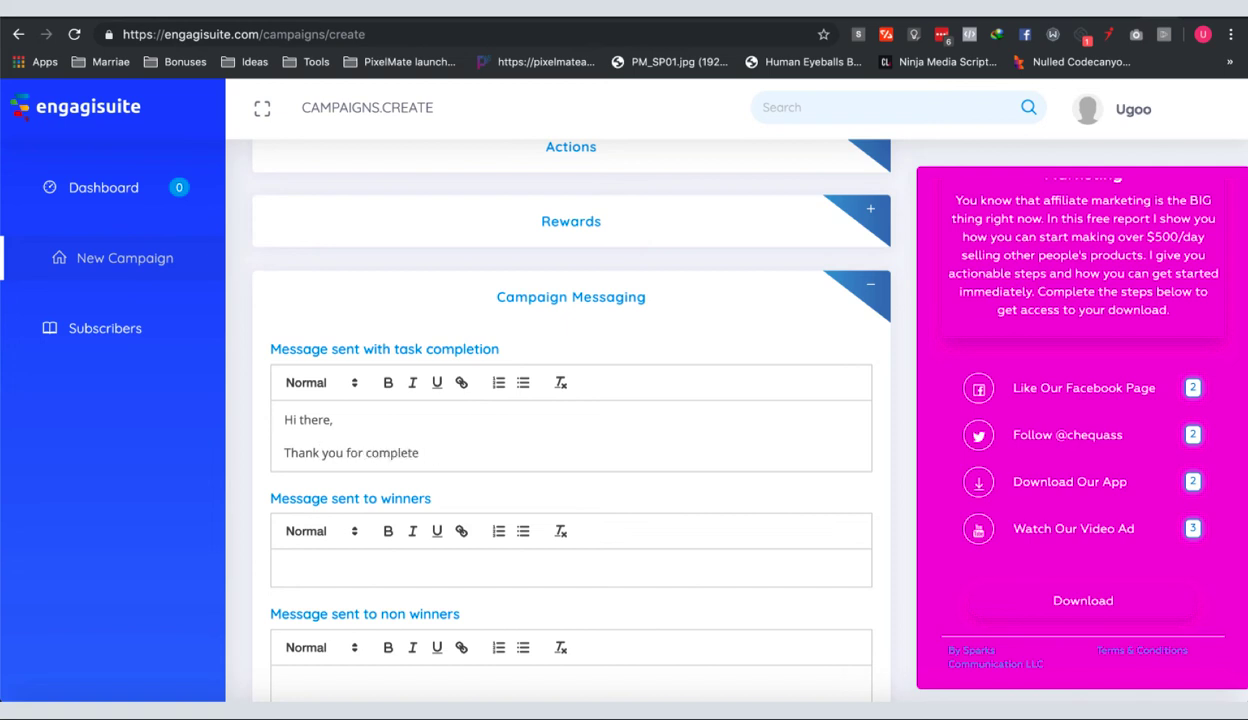
pyautogui.press('BackSpace')
pyautogui.write('ing the contest.')
pyautogui.press('Return')
pyautogui.press('Return')
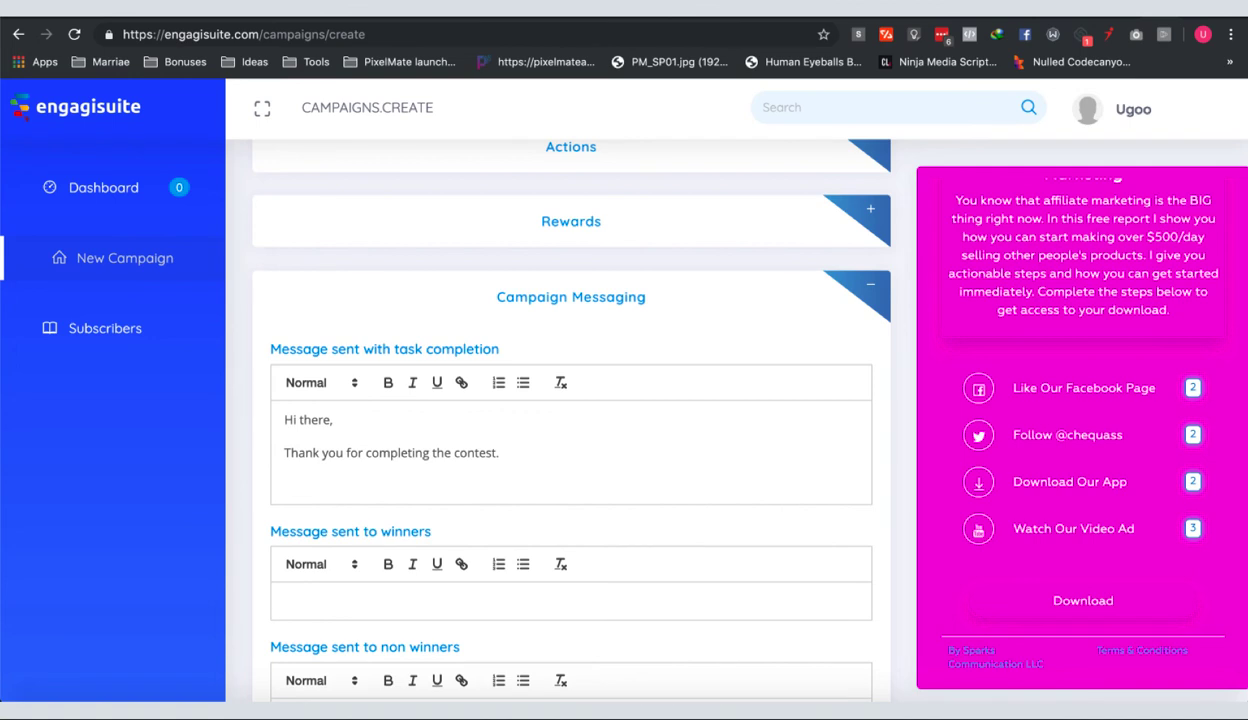
# Begin a new paragraph in the task completion message with "We're excited to see that you're interested in our free report."
pyautogui.write('We')
pyautogui.write("'re excitred")
pyautogui.write('ted to see')
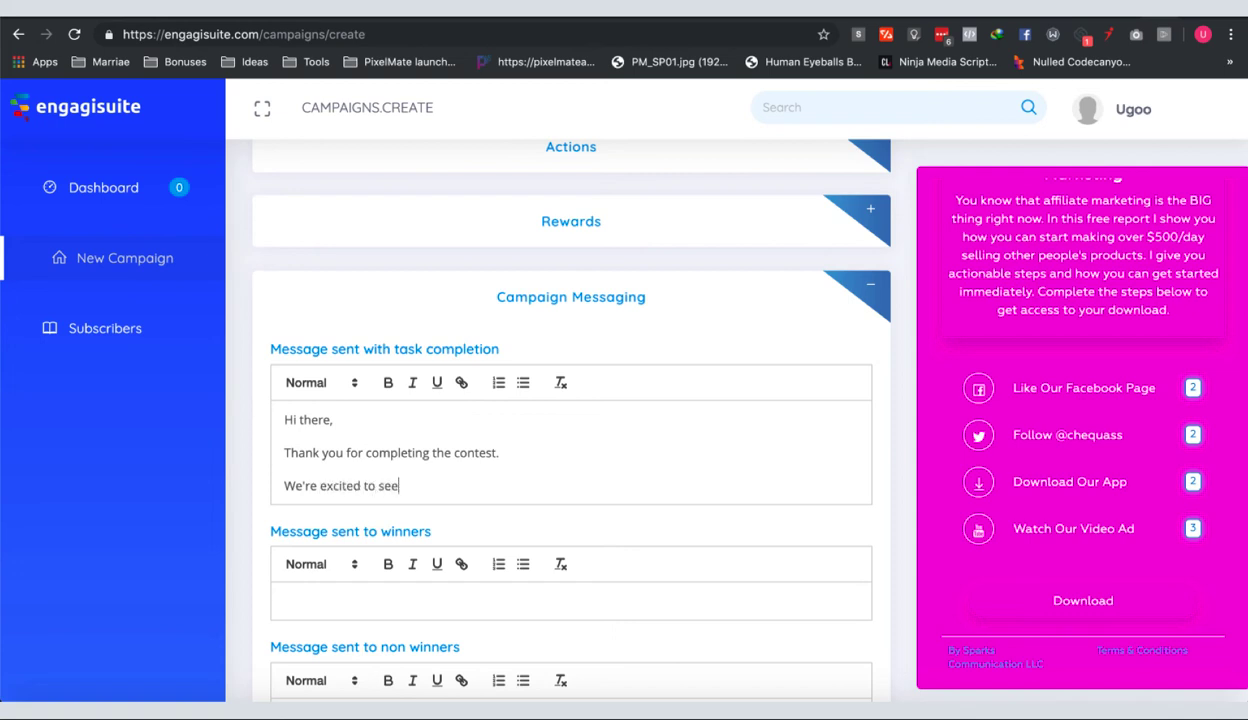
pyautogui.write(" that you're interested in")
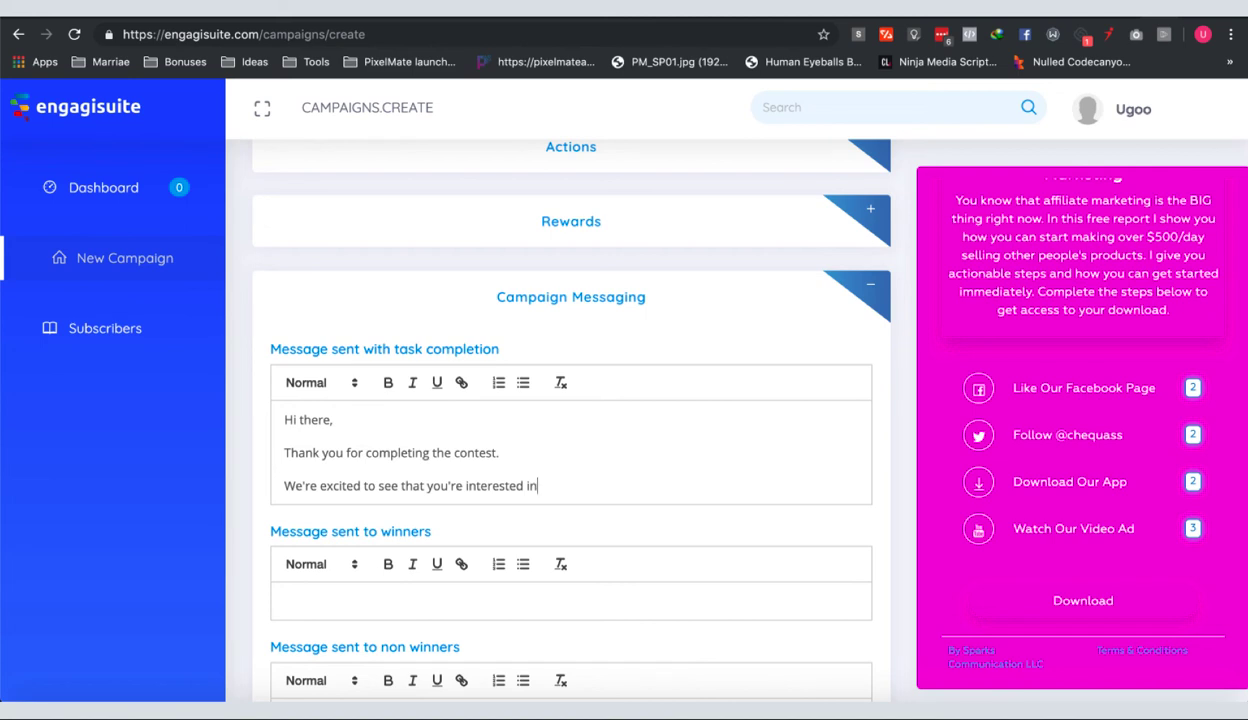
pyautogui.write(' our free report. Please take your')
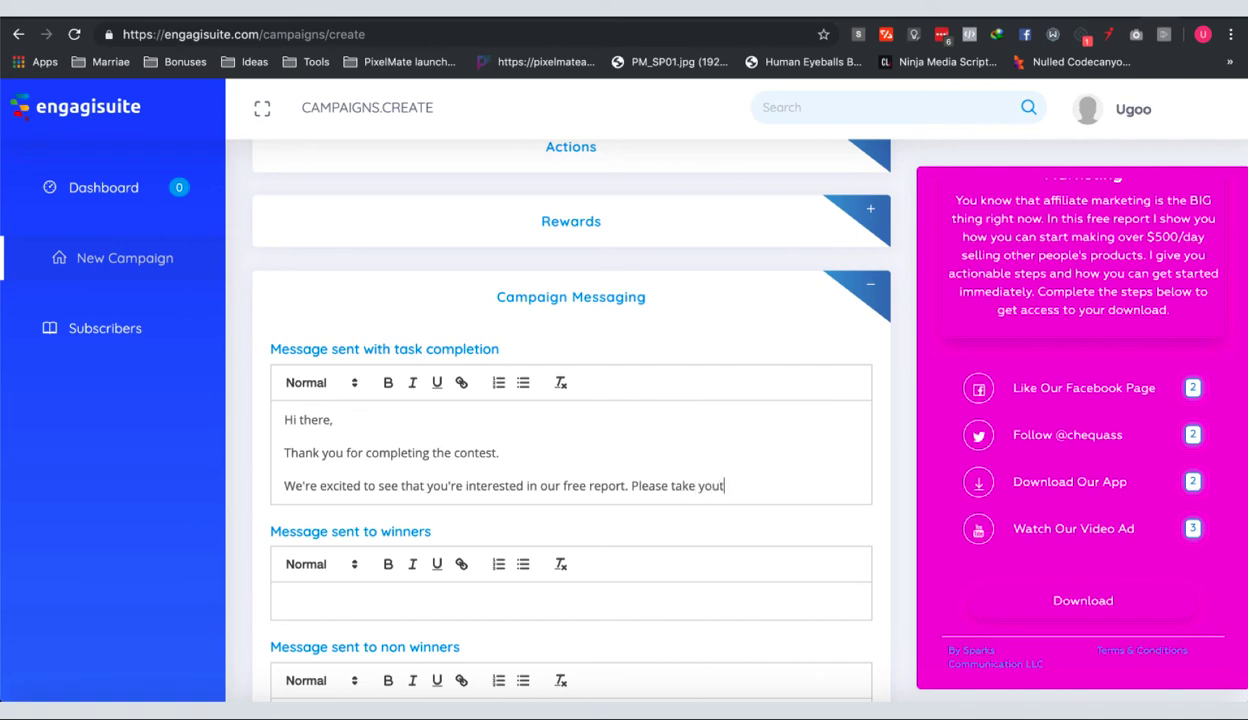
# Continue the paragraph with "Please take your time to read through and if you need any help simply reply this message and we will be here to help."
pyautogui.press('BackSpace')
pyautogui.press('BackSpace')
pyautogui.press('BackSpace')
pyautogui.write('r time to read throuhg')
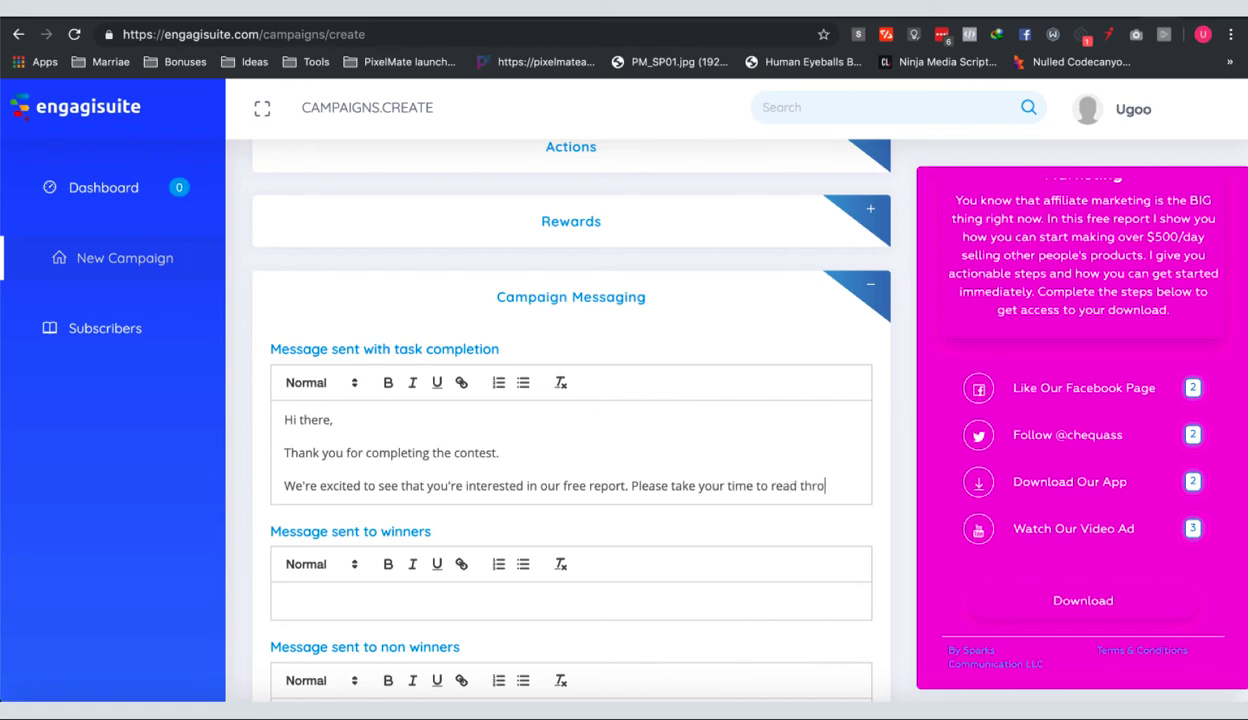
pyautogui.press('BackSpace')
pyautogui.write('gh and if you ne')
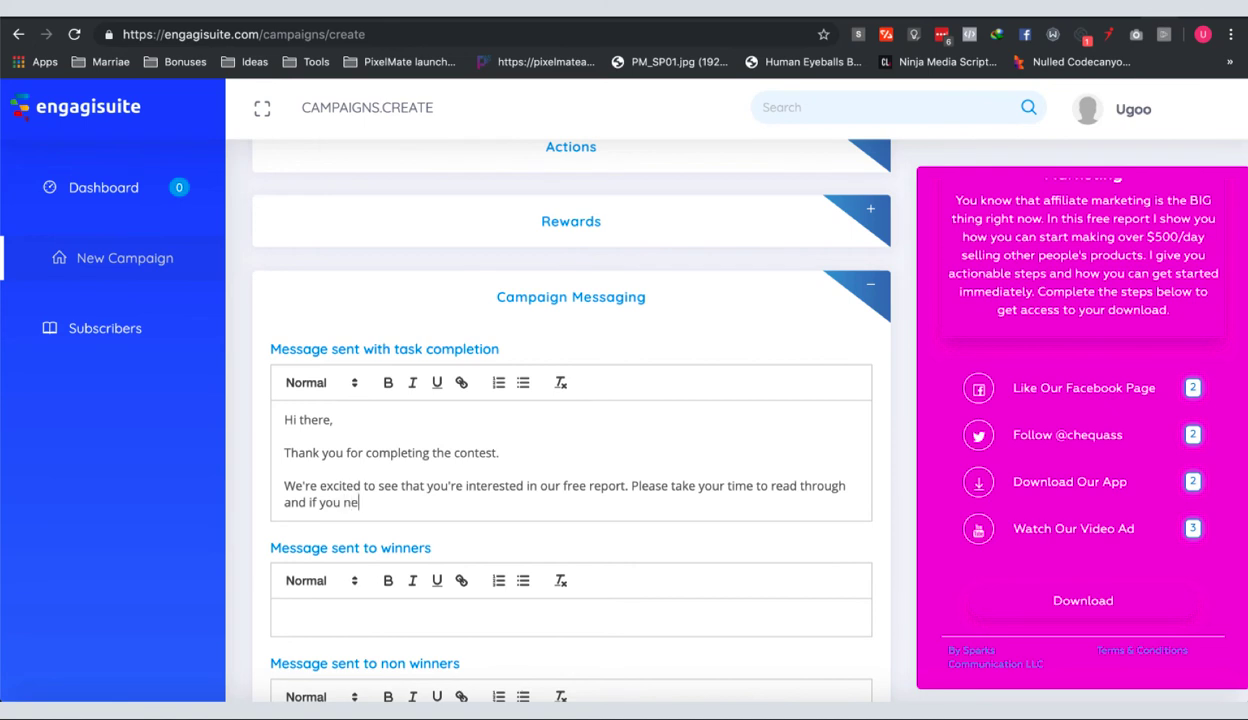
pyautogui.write('ed any help simply re')
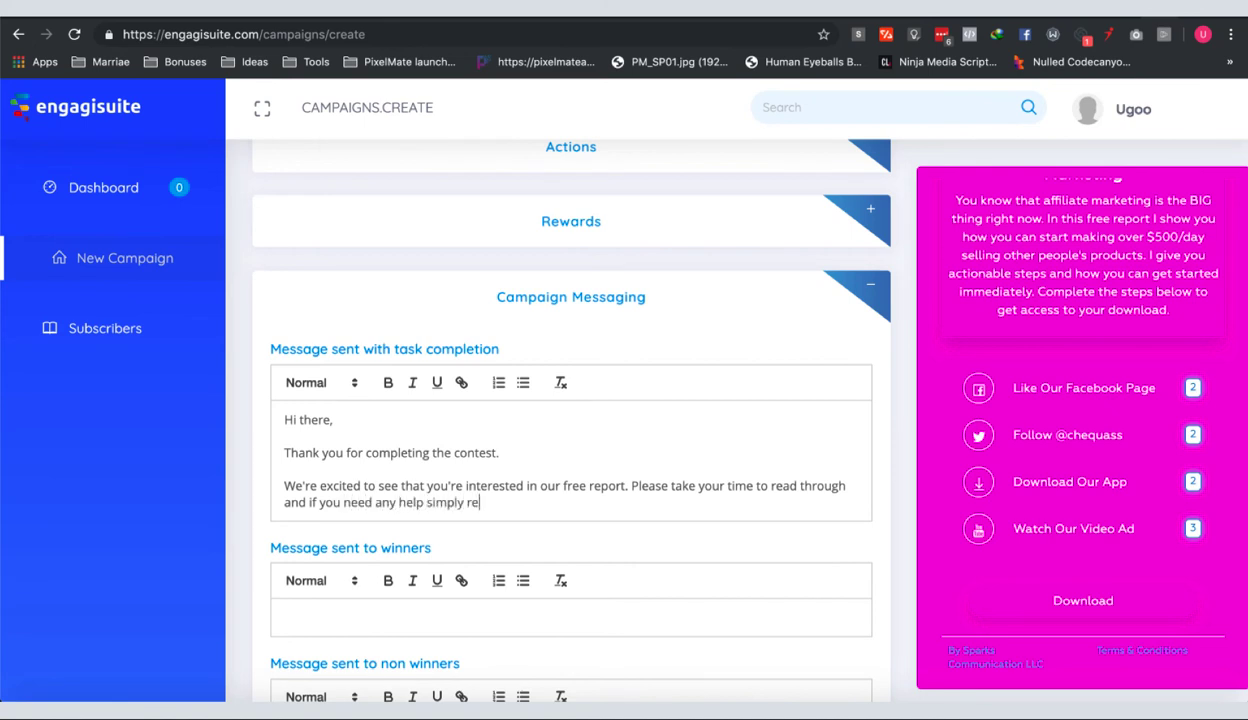
pyautogui.write('ply this message and we wil')
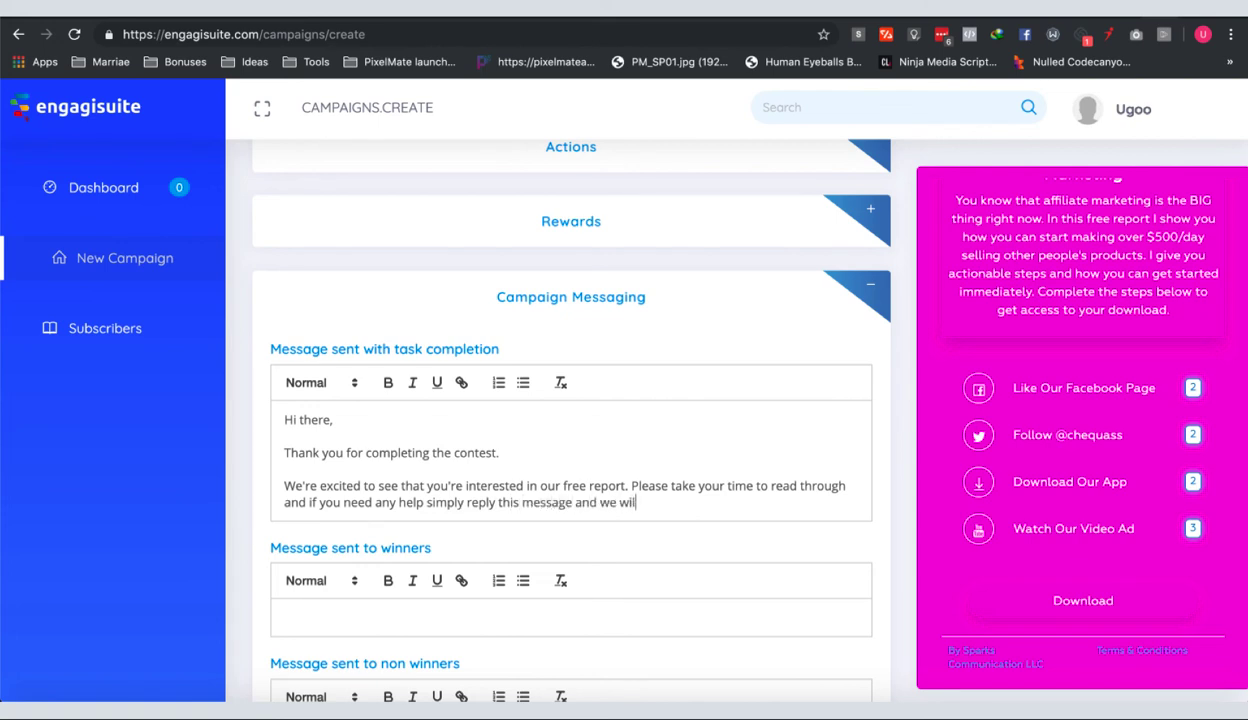
pyautogui.write('l be here to help.')
pyautogui.press('Return')
pyautogui.press('Return')
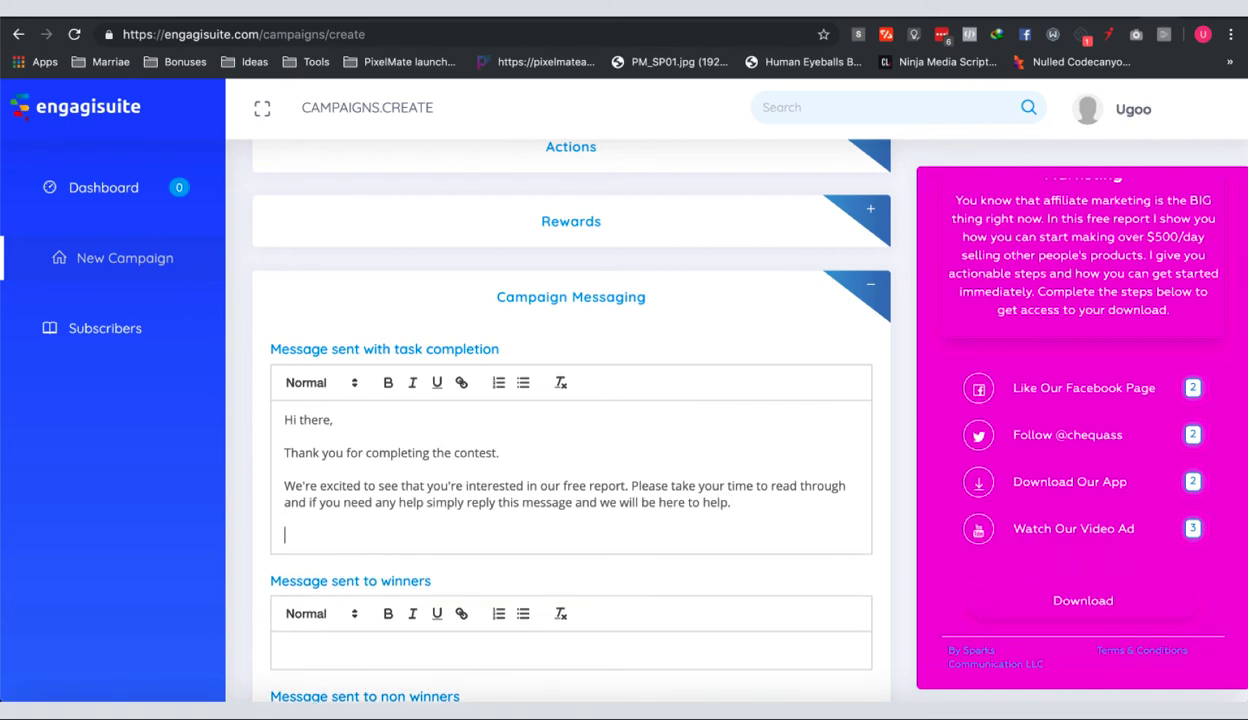
pyautogui.write("Here's your downloa")
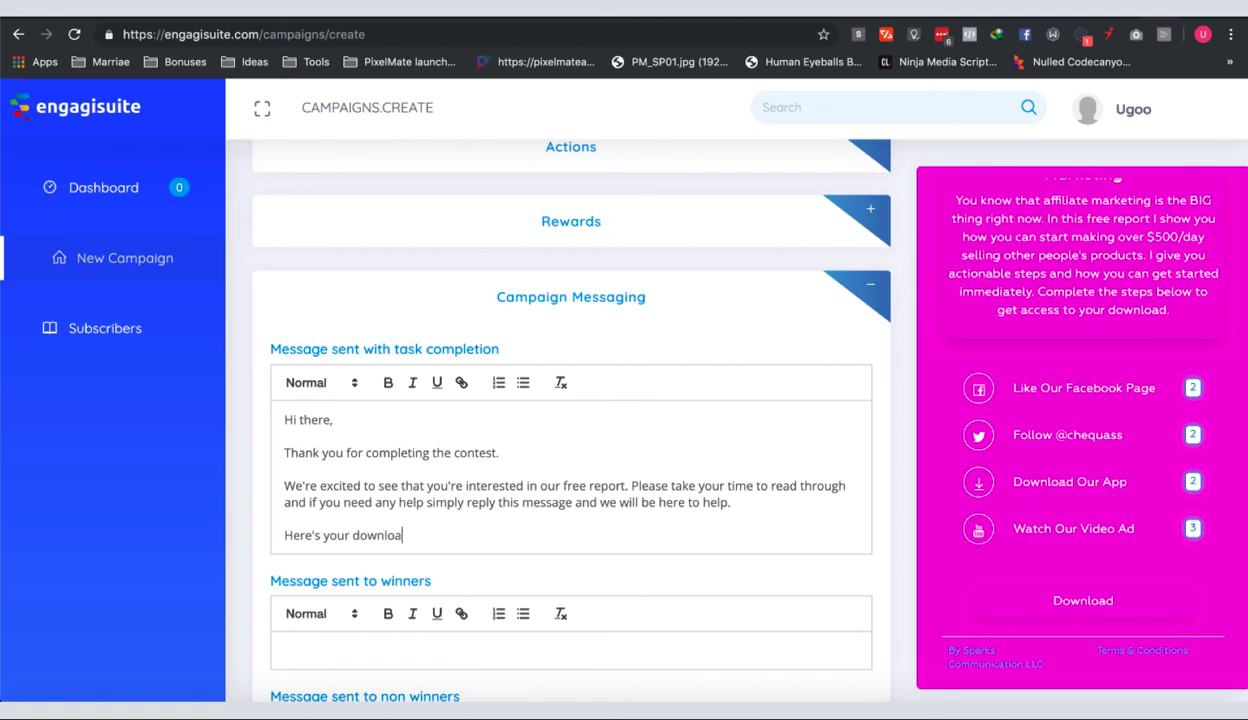
pyautogui.write('d link: https://downloadlink')
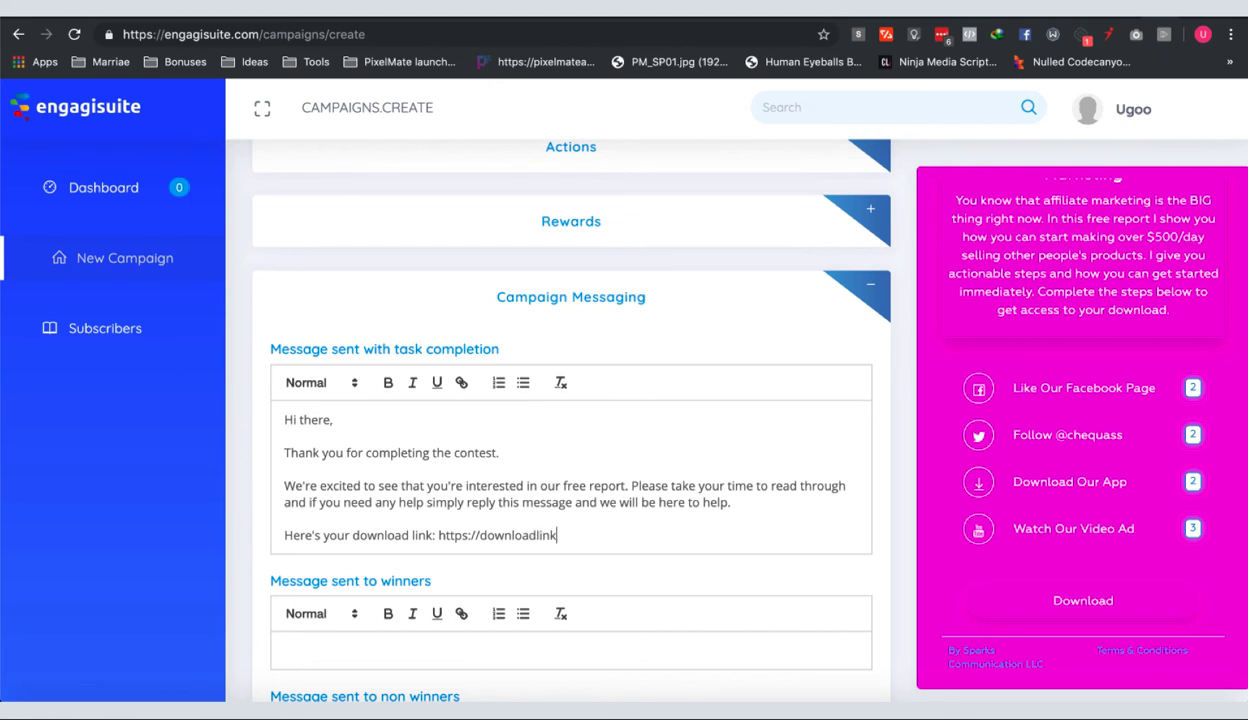
pyautogui.write('.com')
pyautogui.press('Return')
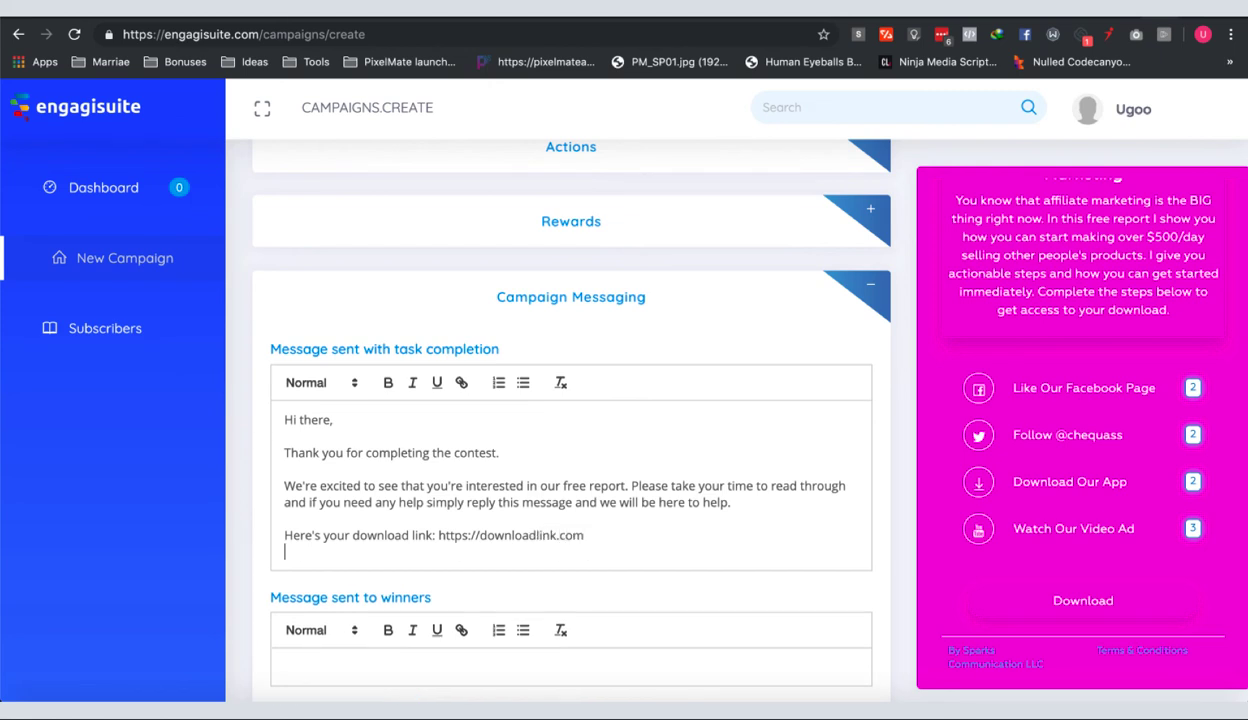
# Close the task completion message with "Talk soon," and the sender's first name on the line below
pyautogui.write('Talk s')
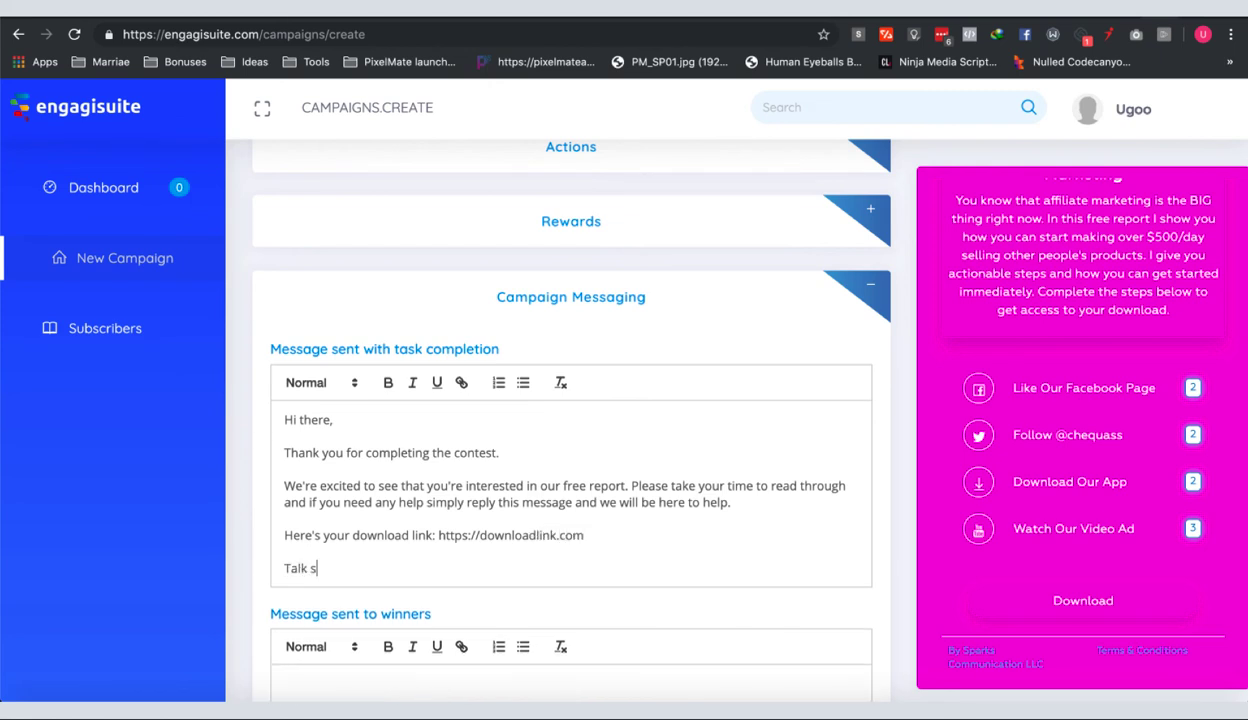
pyautogui.write('oon,')
pyautogui.press('Return')
pyautogui.write('Ugoo')
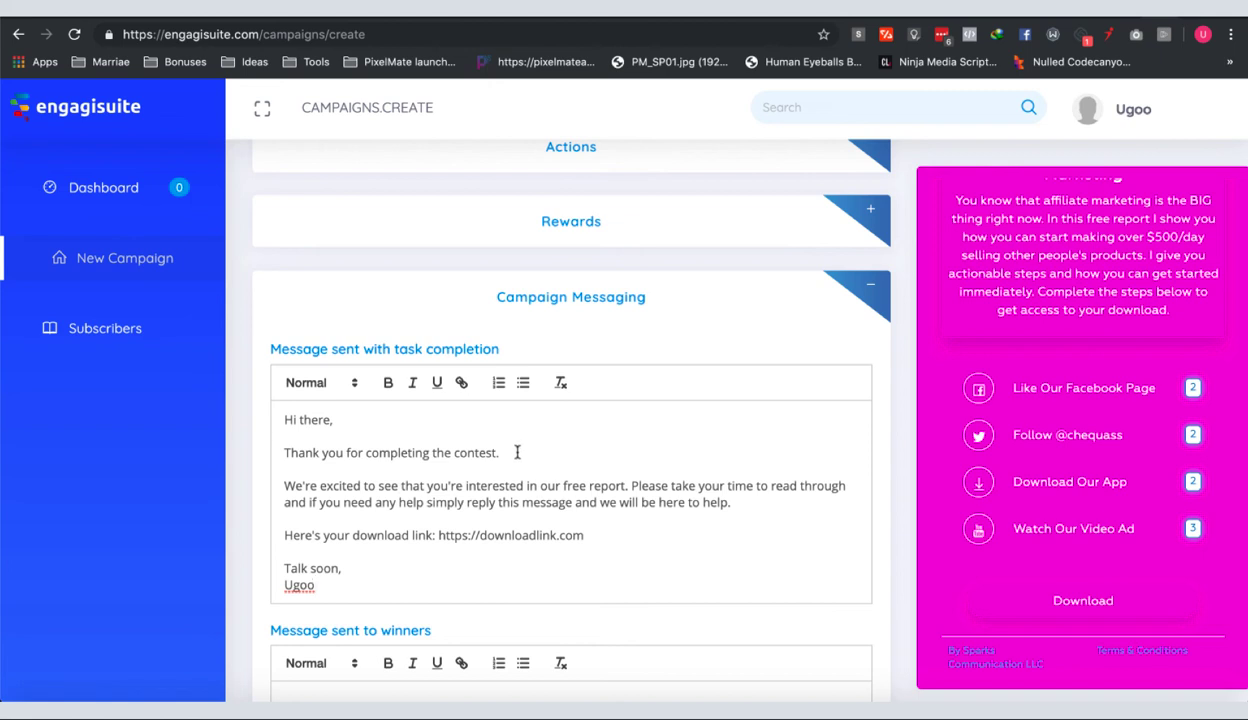
pyautogui.scroll(-3, 517, 450)
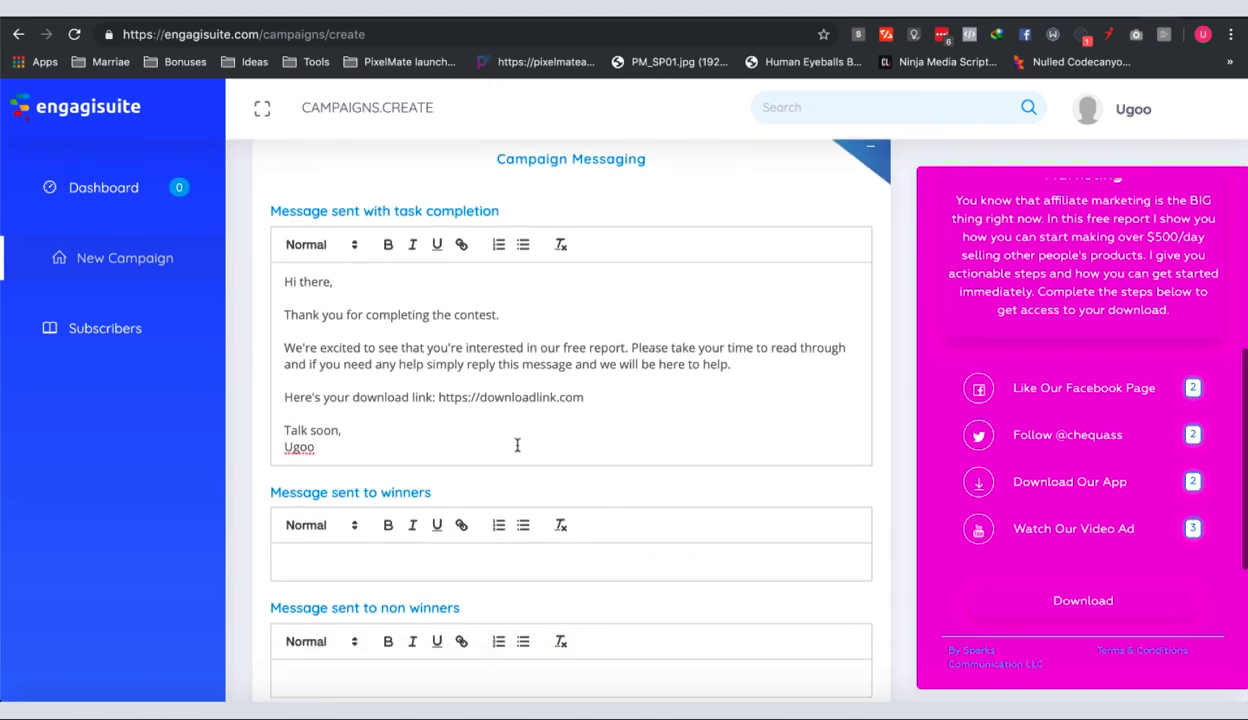
# Check the message fields for winners and non-winners, leave them empty, and collapse the Campaign Messaging section
pyautogui.scroll(-3, 508, 435)
pyautogui.click(484, 426)
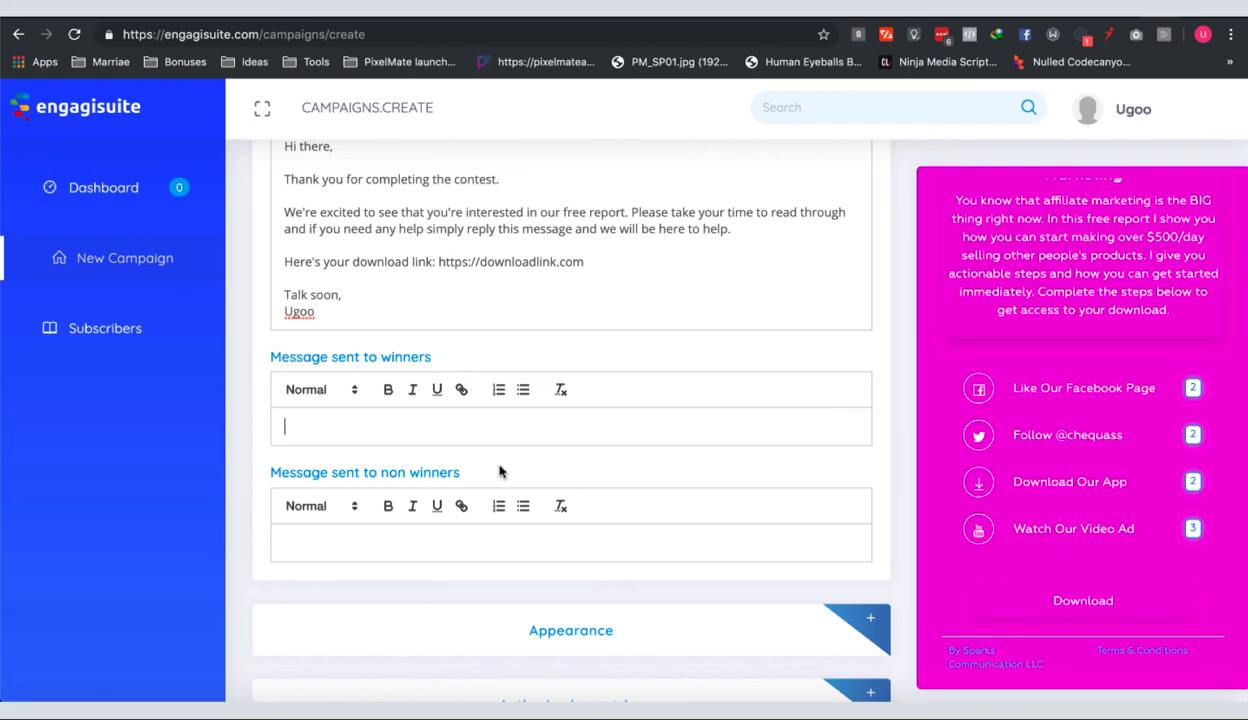
pyautogui.scroll(1, 520, 315)
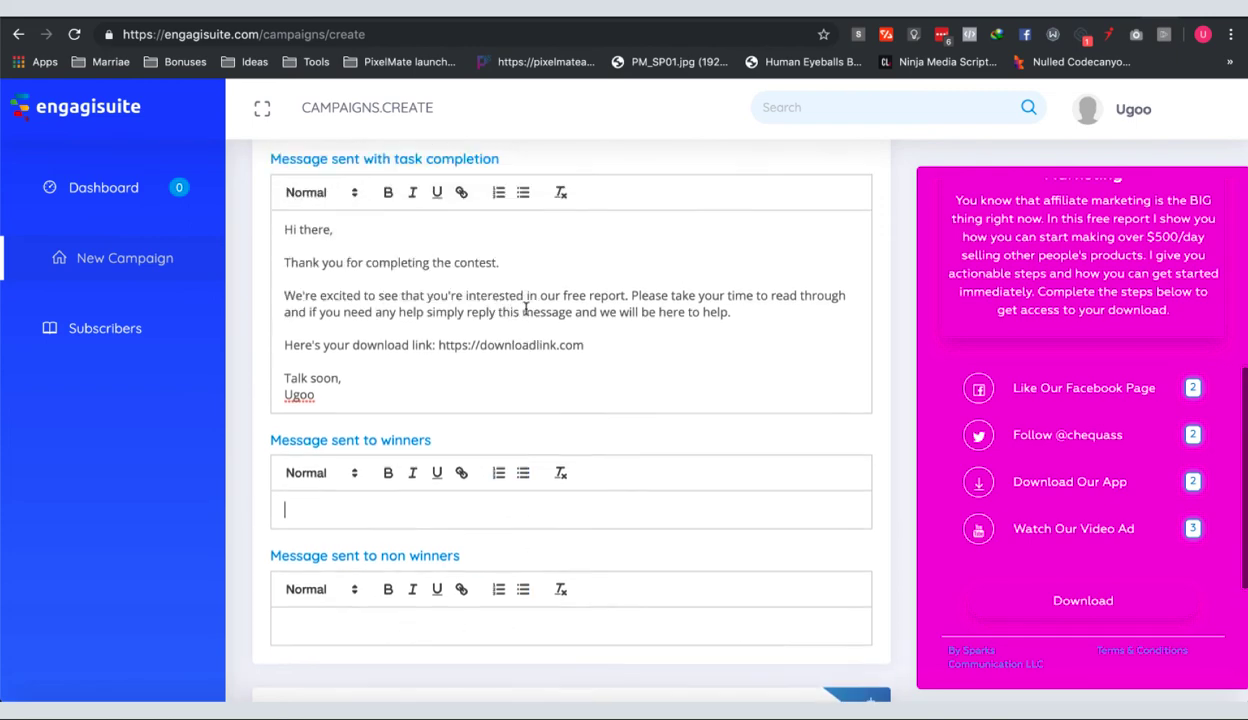
pyautogui.scroll(2, 525, 309)
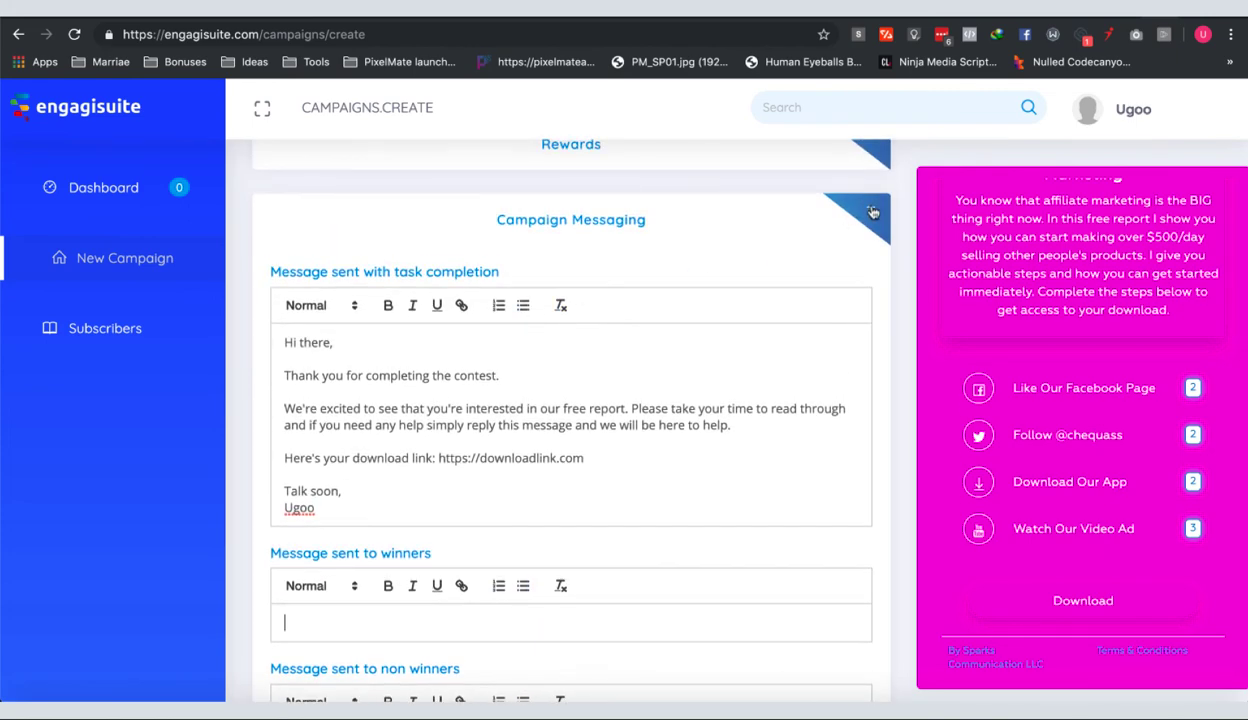
pyautogui.click(872, 212)
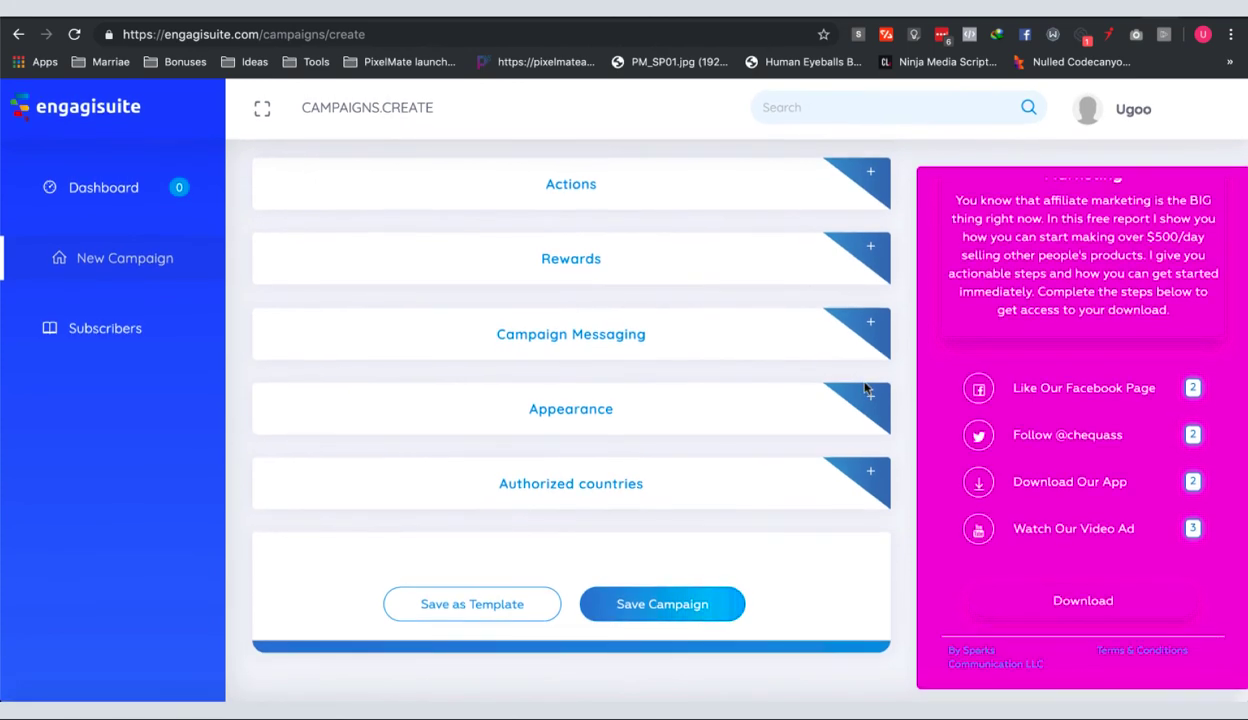
# Open the Appearance settings and examine the entries, time left and text readability in the campaign preview
pyautogui.click(866, 390)
pyautogui.scroll(-1, 620, 360)
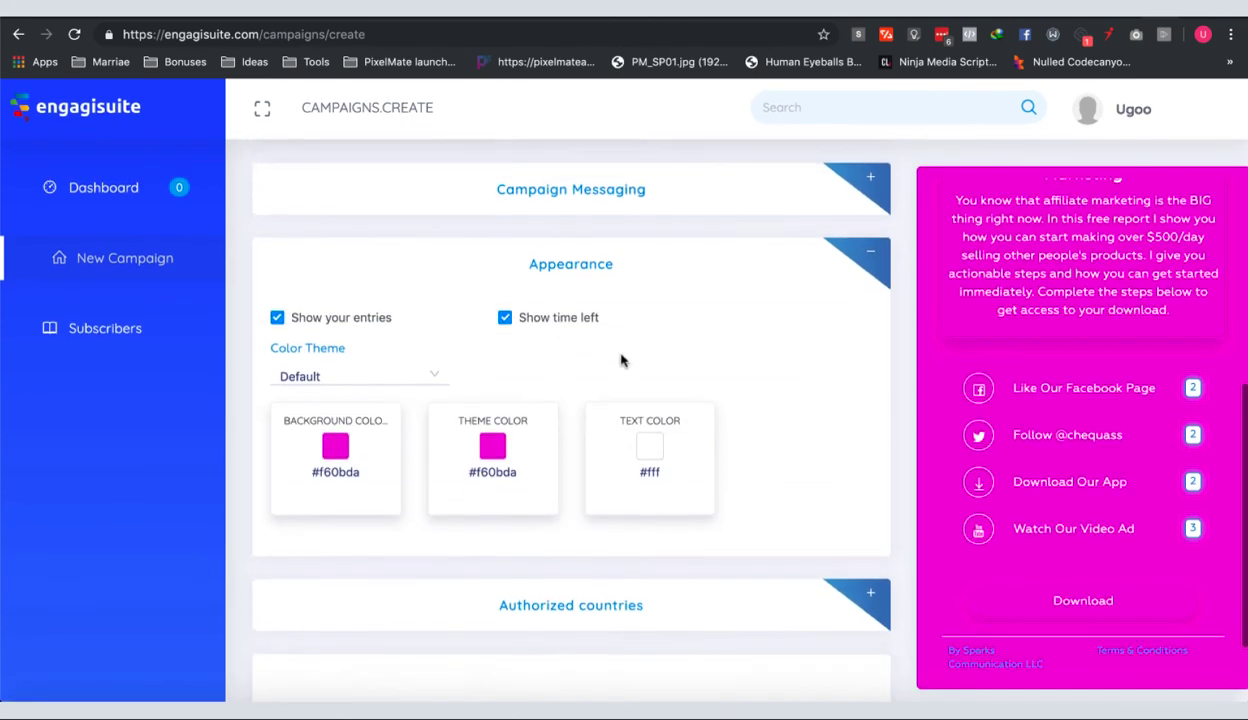
pyautogui.scroll(4, 960, 332)
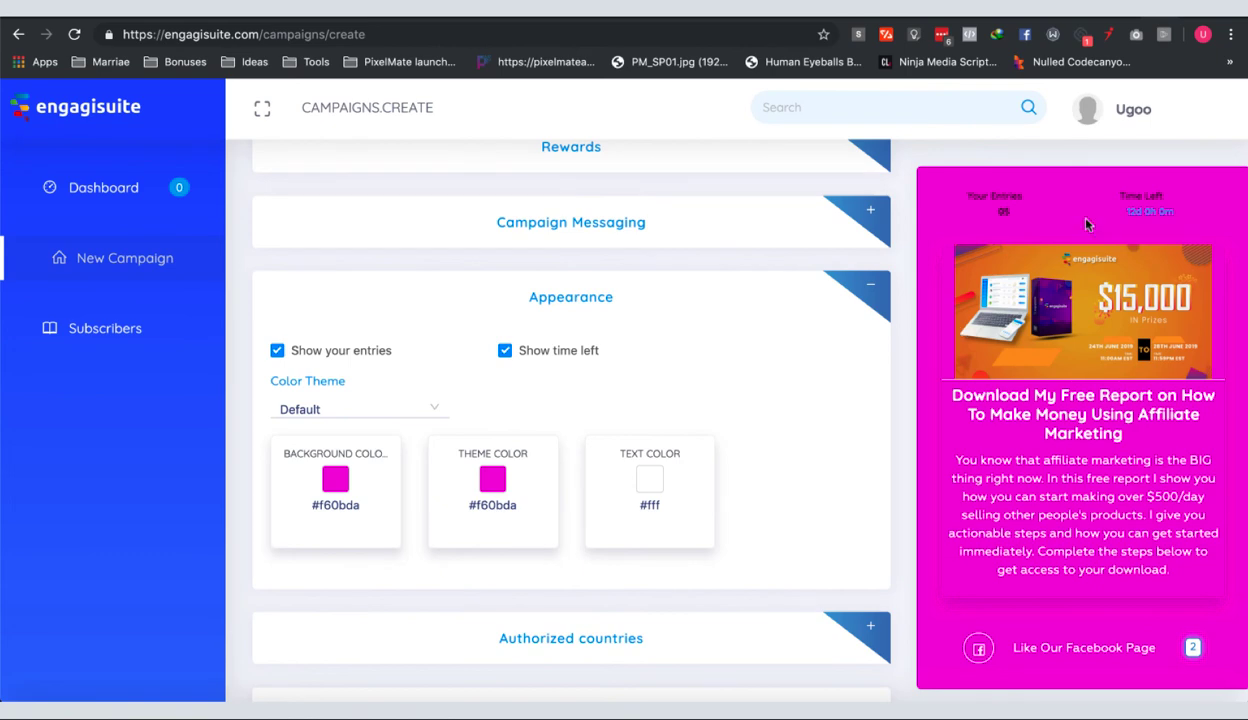
pyautogui.scroll(-2, 1040, 372)
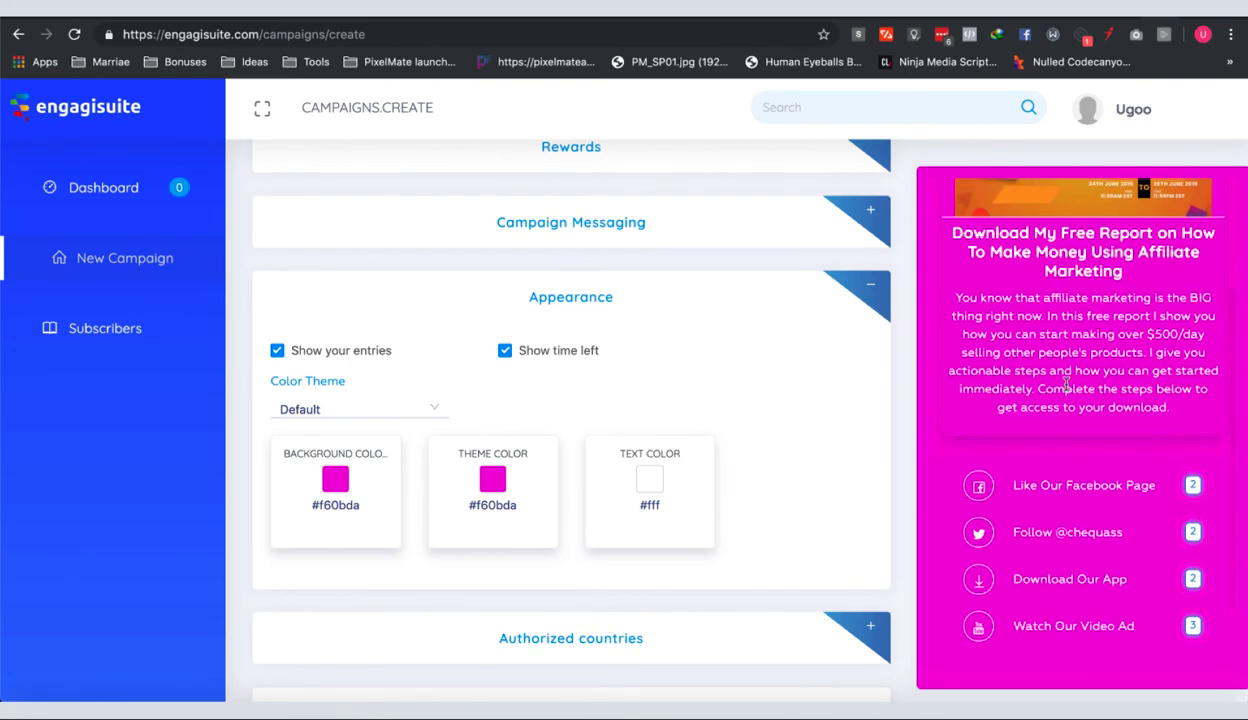
pyautogui.scroll(2, 1066, 384)
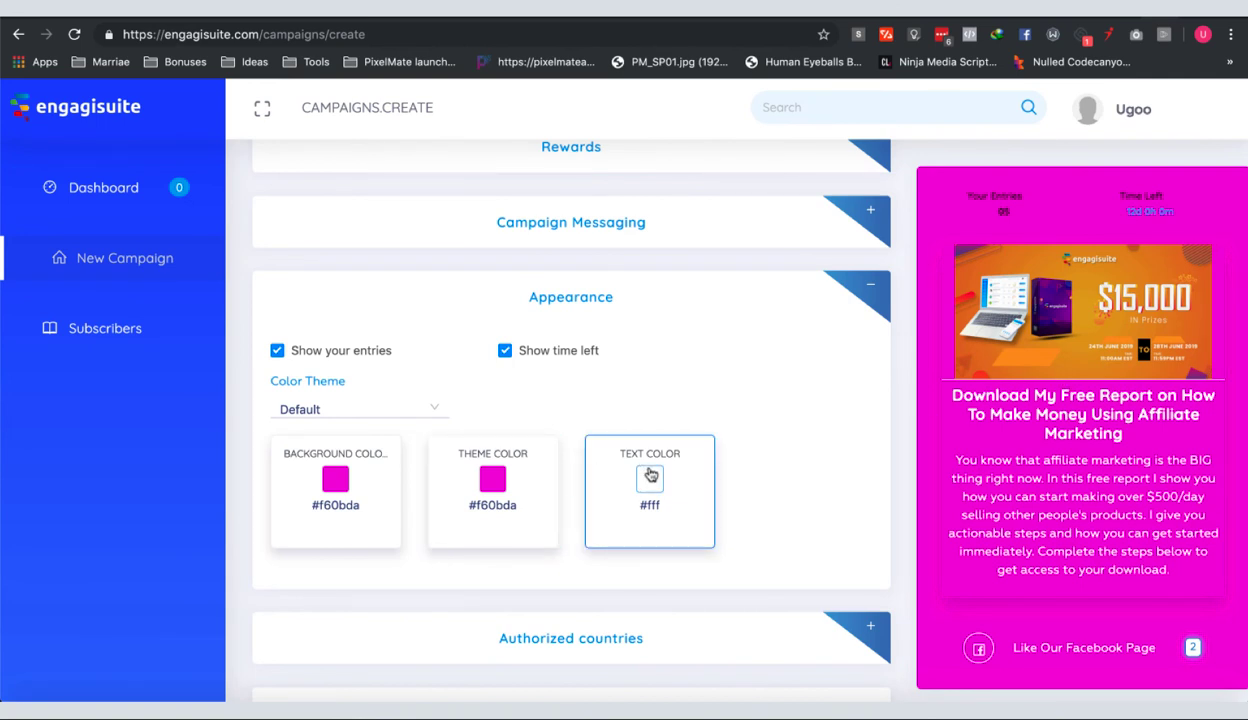
# Set the campaign's text color to the dark grey #252525
pyautogui.click(650, 476)
pyautogui.moveTo(650, 572); pyautogui.dragTo(590, 648)
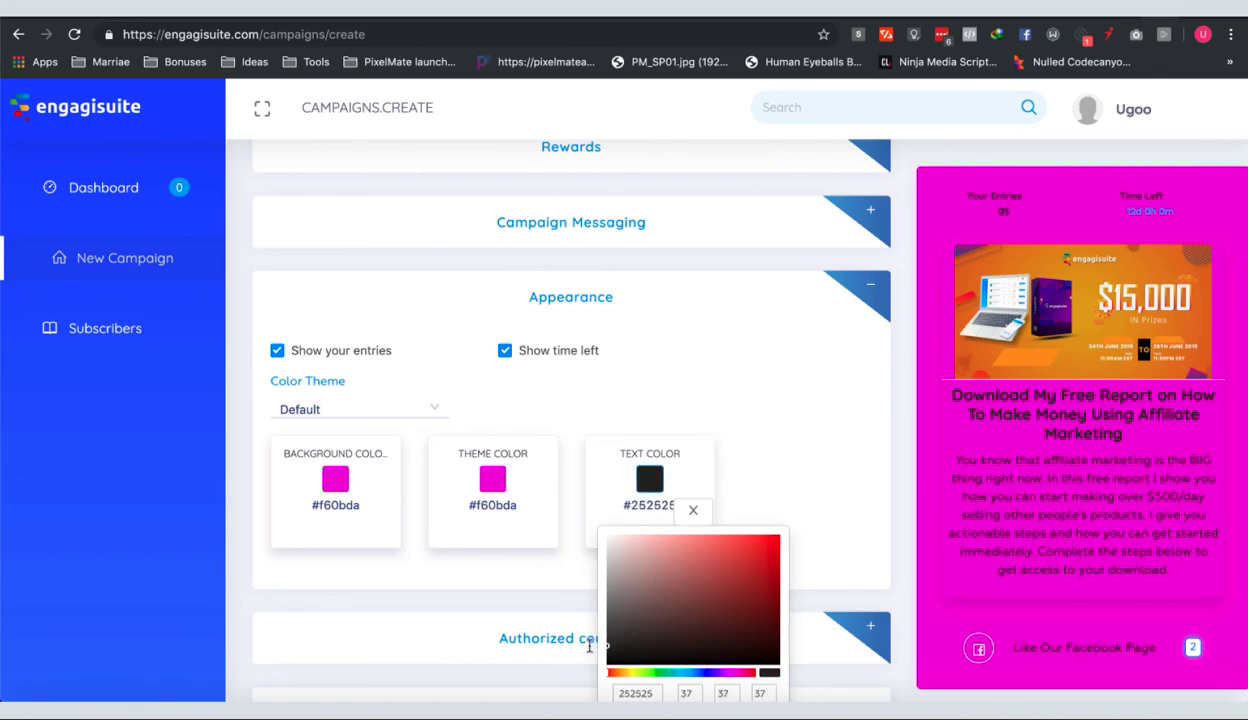
pyautogui.click(691, 511)
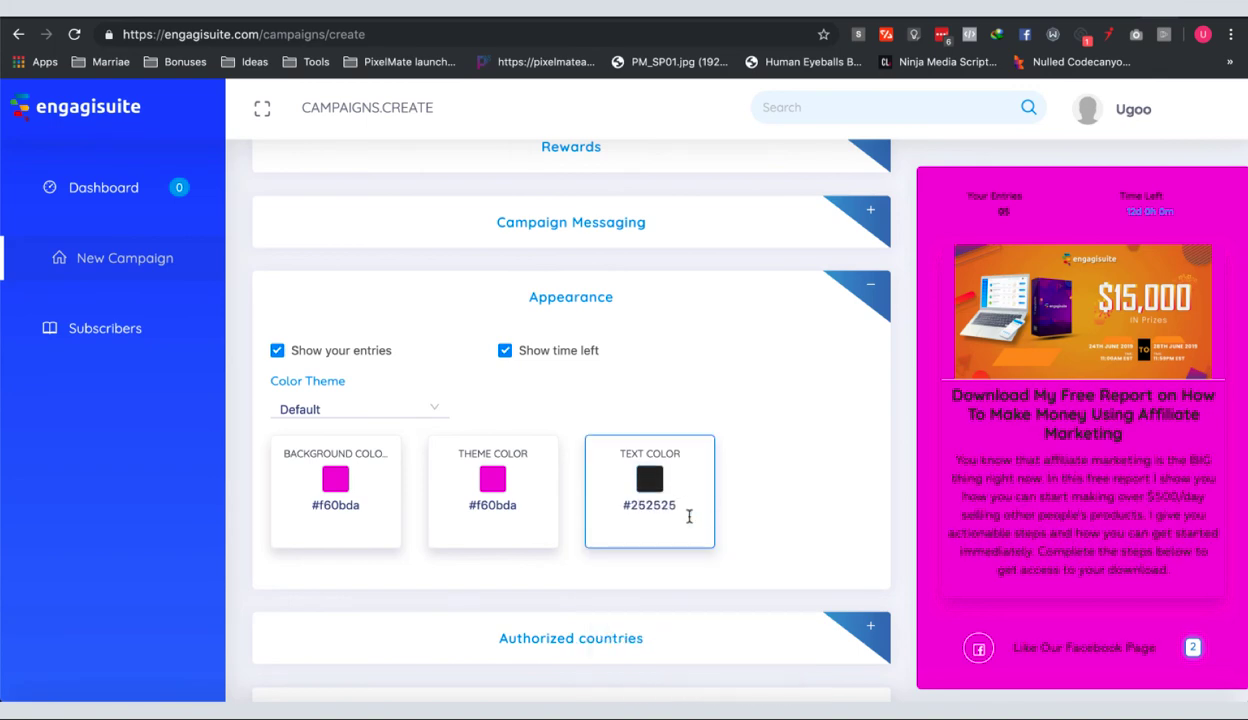
# Set the campaign's theme color to #ffffff and its background color to the yellow #ffcd00
pyautogui.click(493, 482)
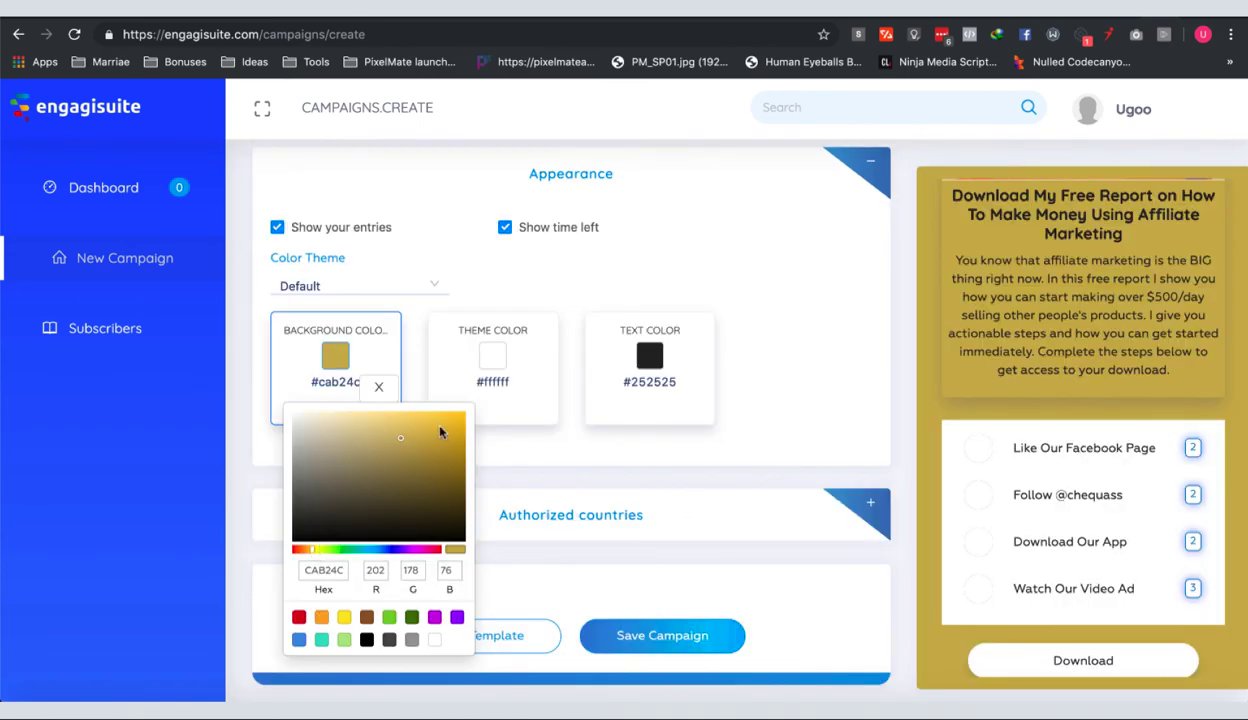
pyautogui.moveTo(440, 432); pyautogui.dragTo(466, 388)
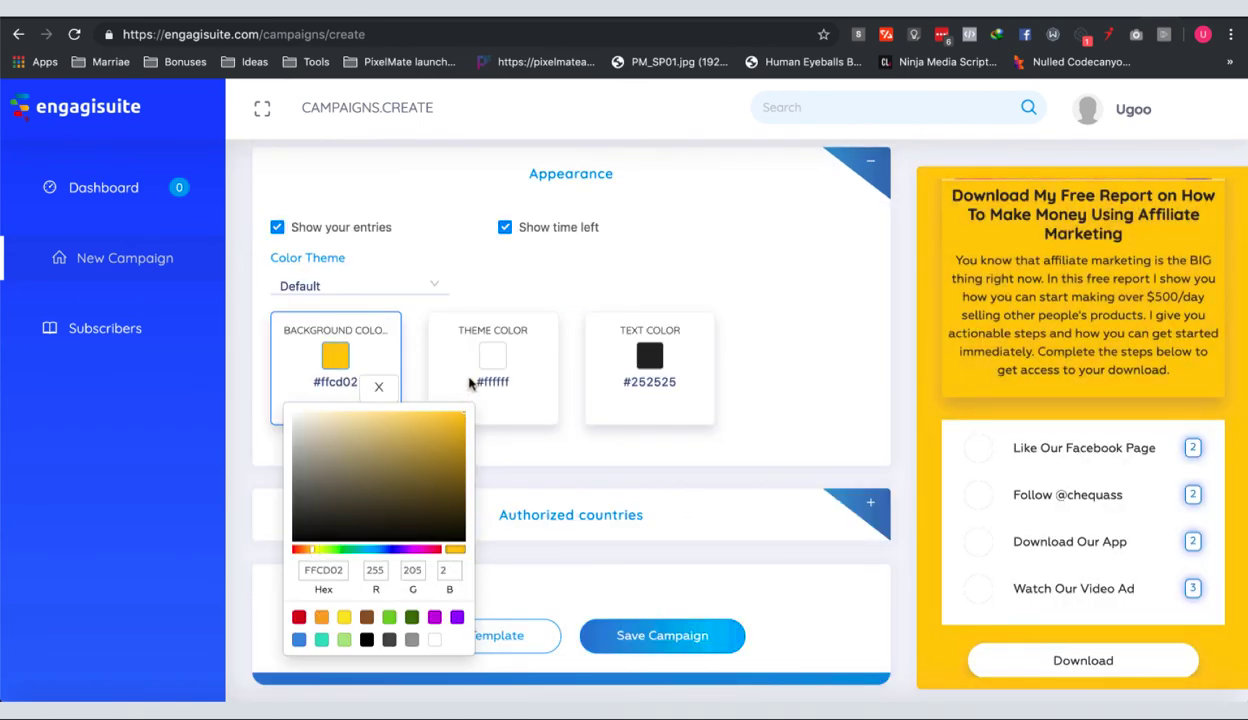
pyautogui.click(378, 386)
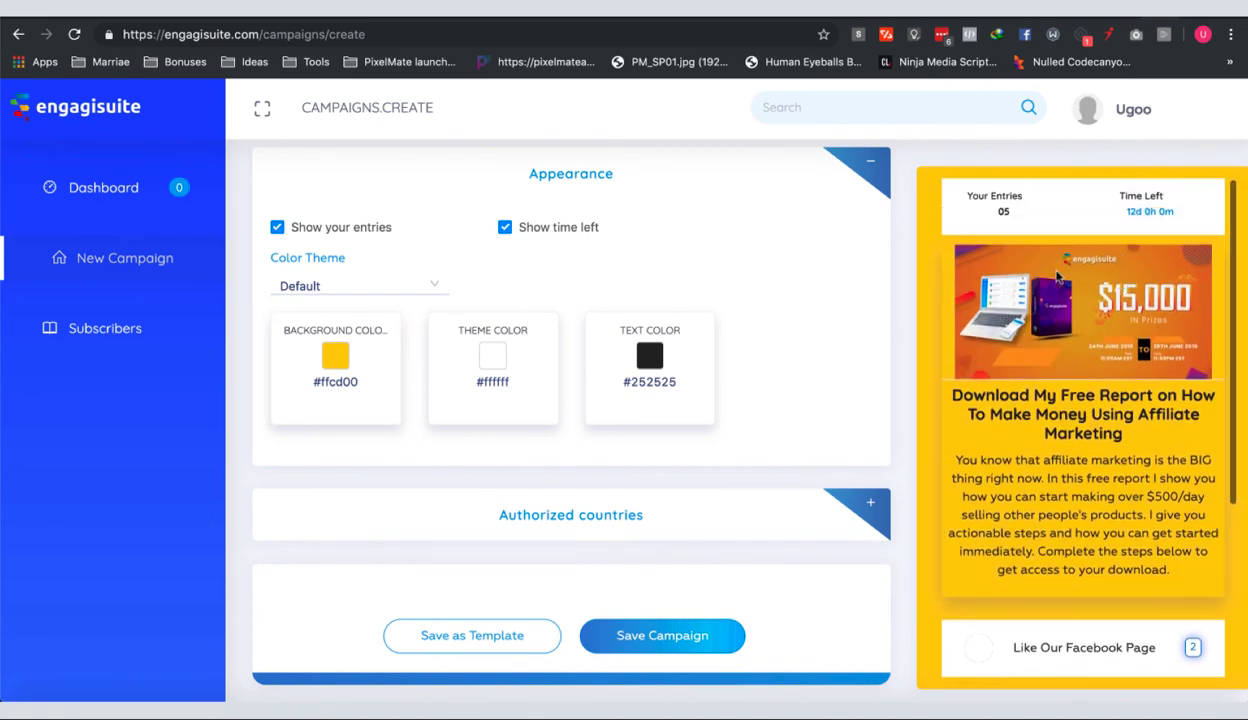
# Collapse the Appearance settings and open the Authorized countries section
pyautogui.scroll(-1, 766, 390)
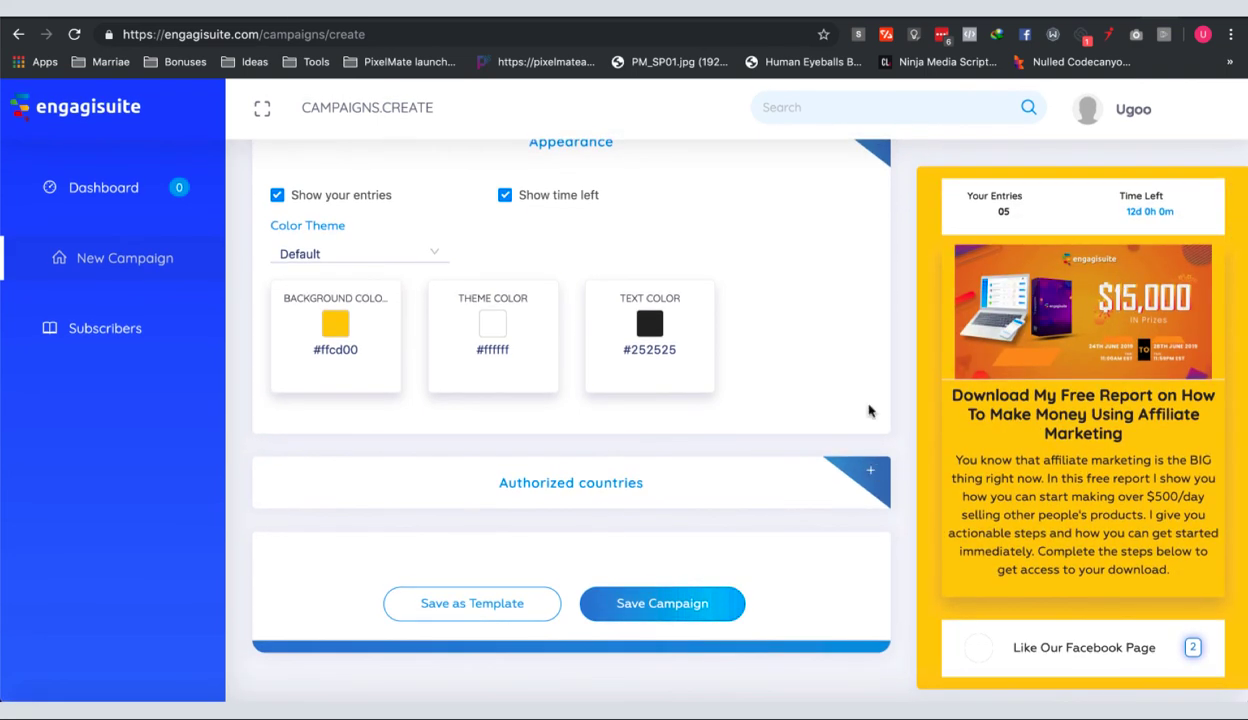
pyautogui.click(850, 170)
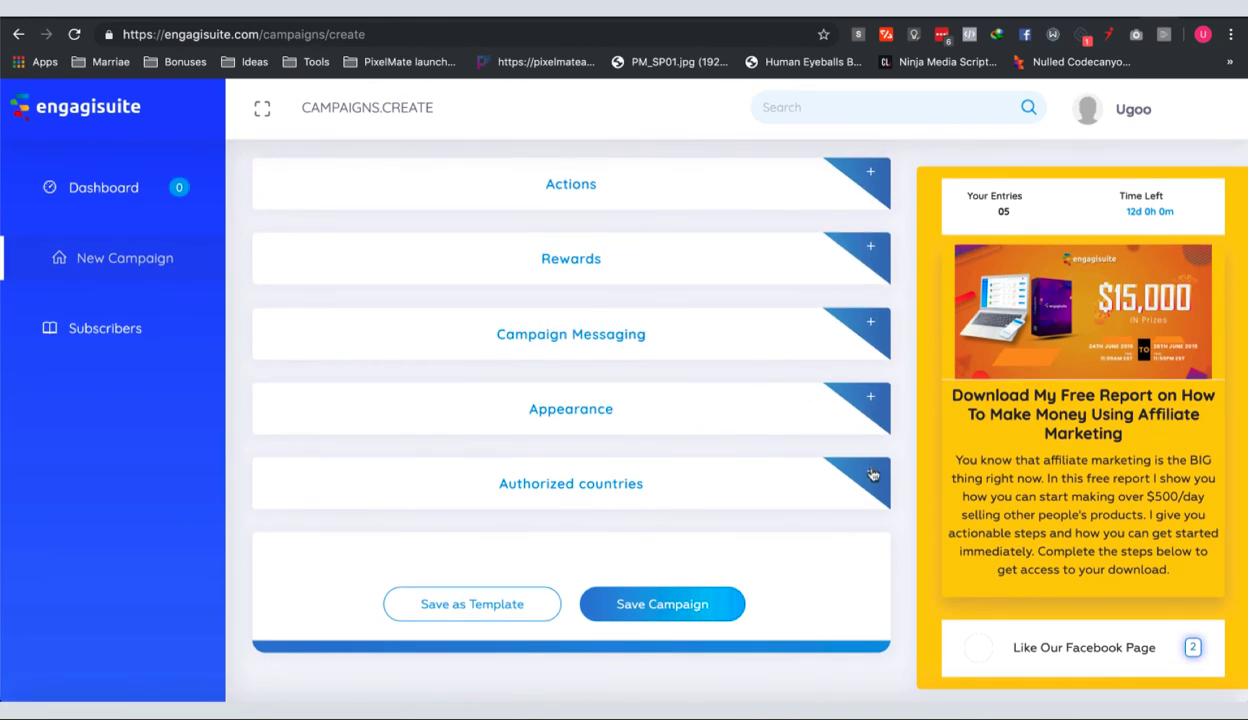
pyautogui.click(870, 475)
pyautogui.click(627, 399)
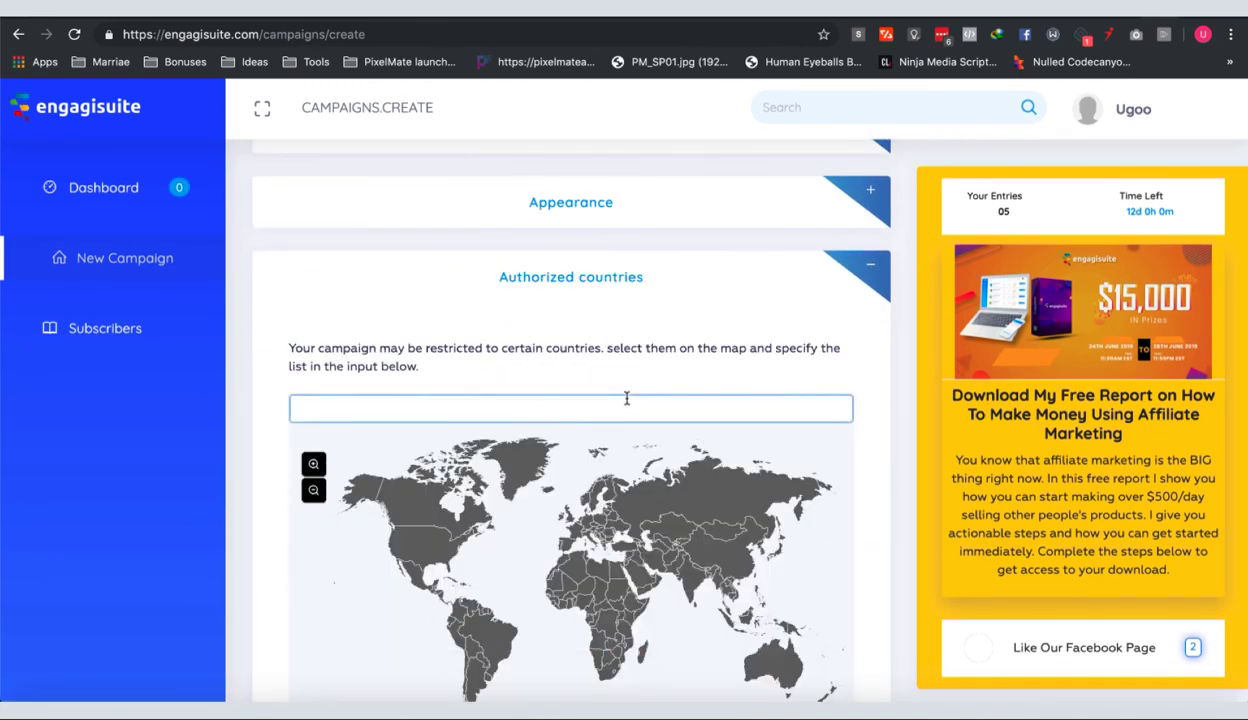
pyautogui.click(566, 356)
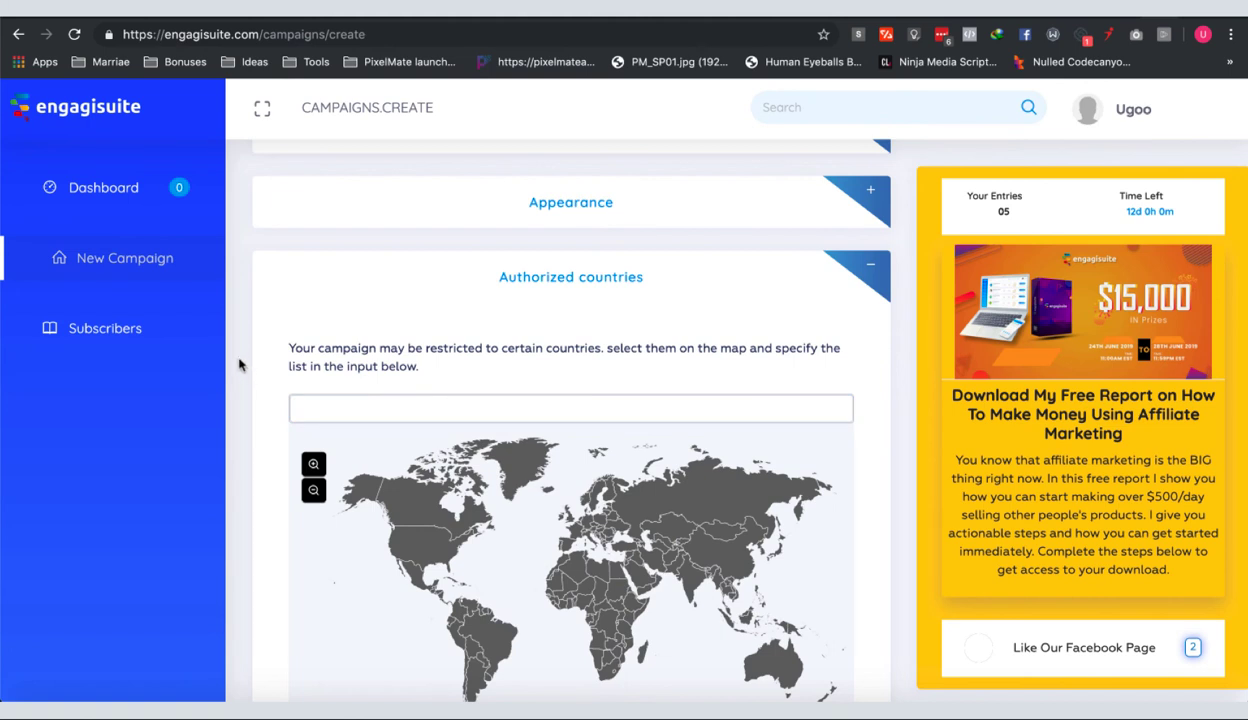
# Restrict the campaign to the United States and Canada in the authorized countries list
pyautogui.scroll(-1, 238, 364)
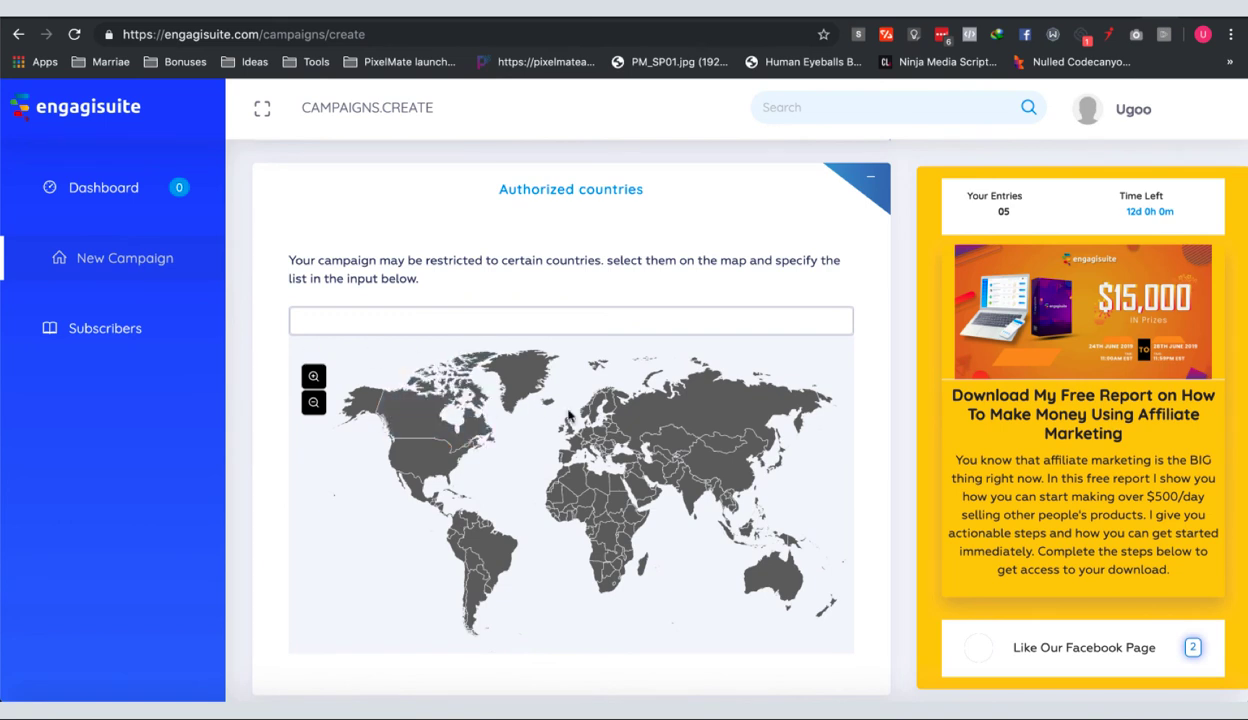
pyautogui.click(422, 462)
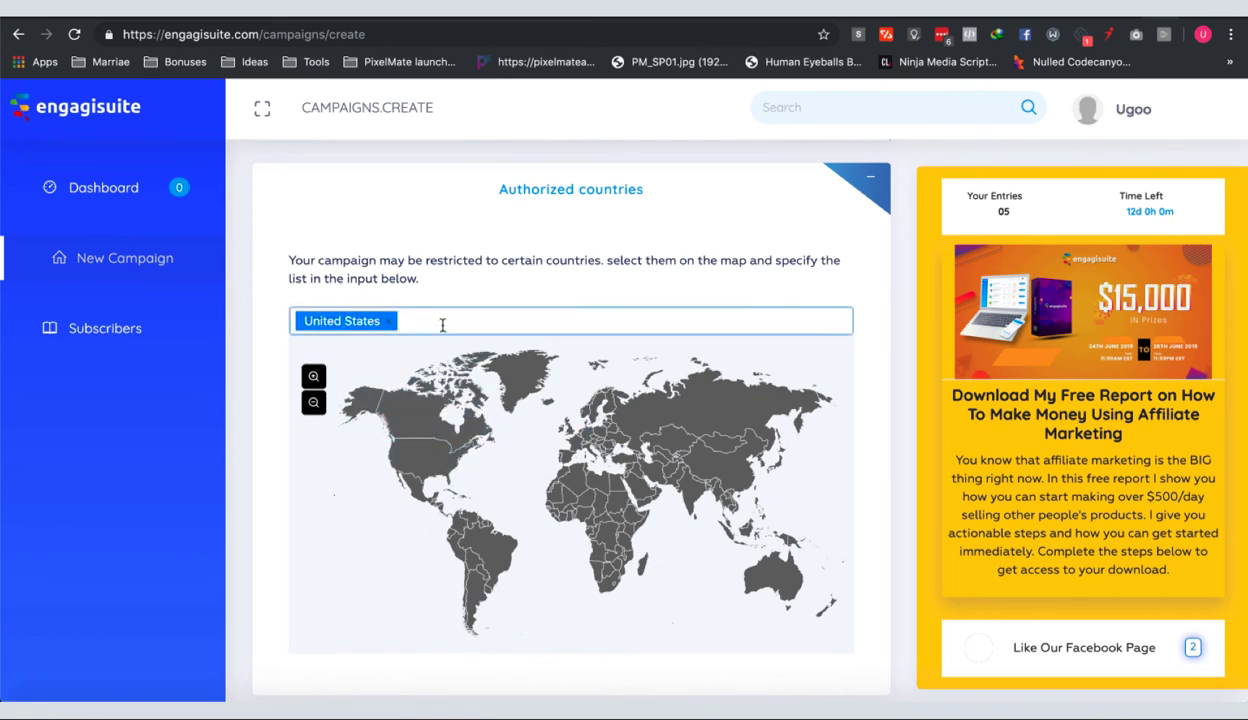
pyautogui.click(447, 320)
pyautogui.write('cand')
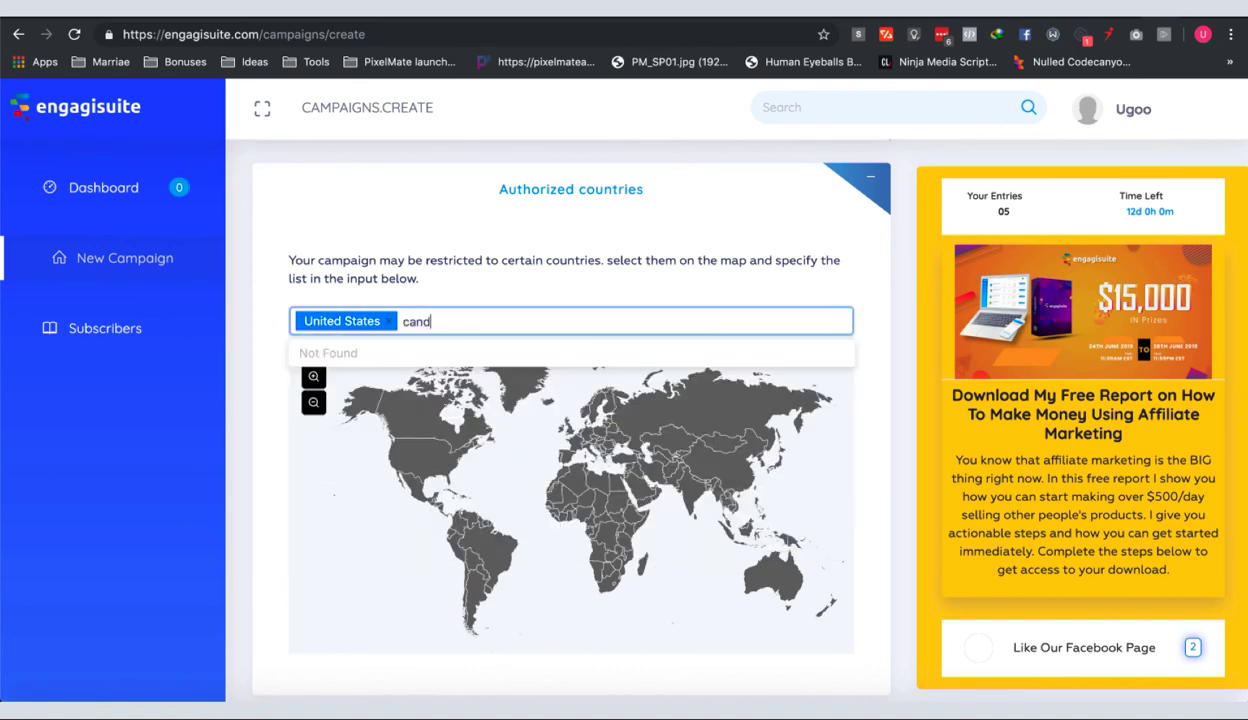
pyautogui.write('a')
pyautogui.press('BackSpace')
pyautogui.press('BackSpace')
pyautogui.write('ana')
pyautogui.press('BackSpace')
pyautogui.press('BackSpace')
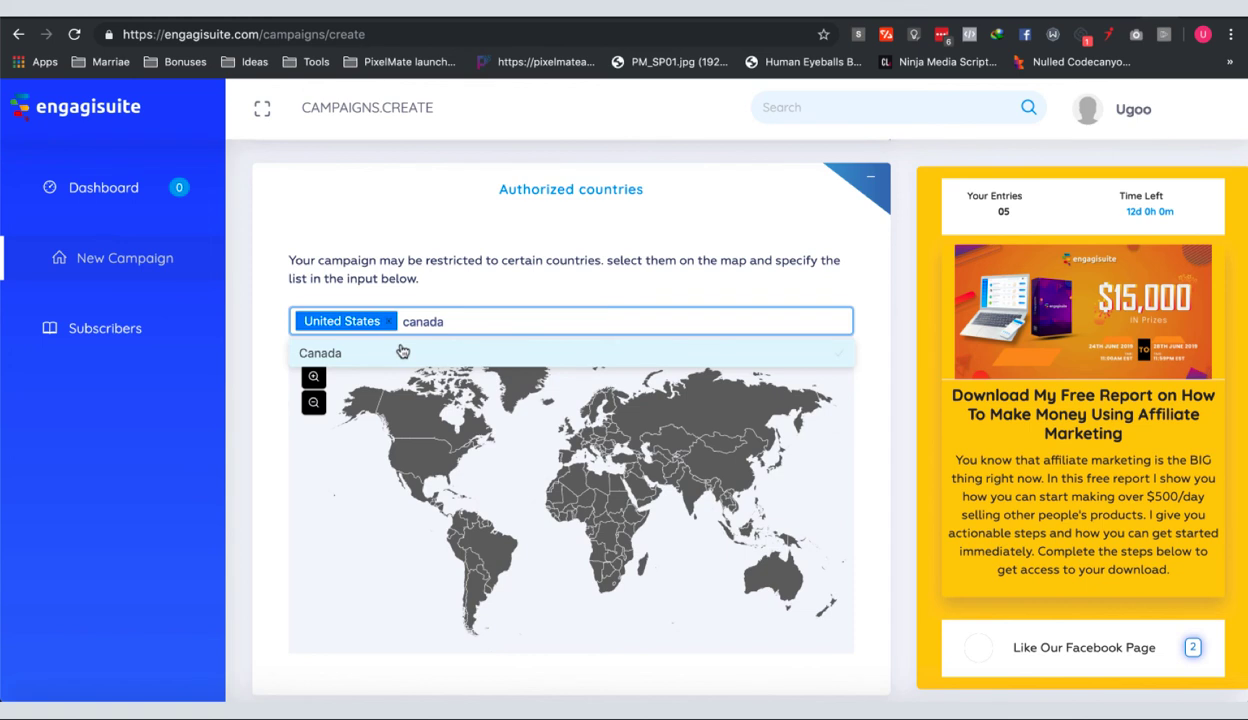
pyautogui.click(402, 352)
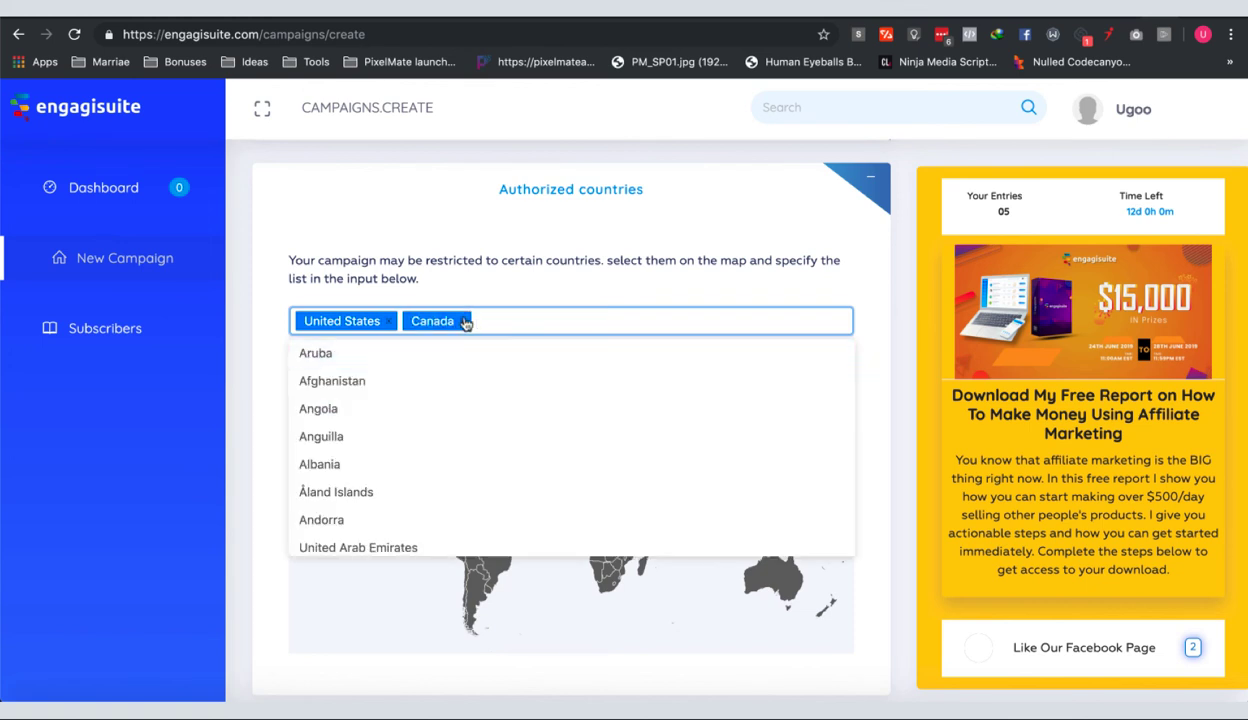
# Remove Canada and the United States from the authorized countries, leaving the campaign unrestricted
pyautogui.click(465, 322)
pyautogui.click(389, 321)
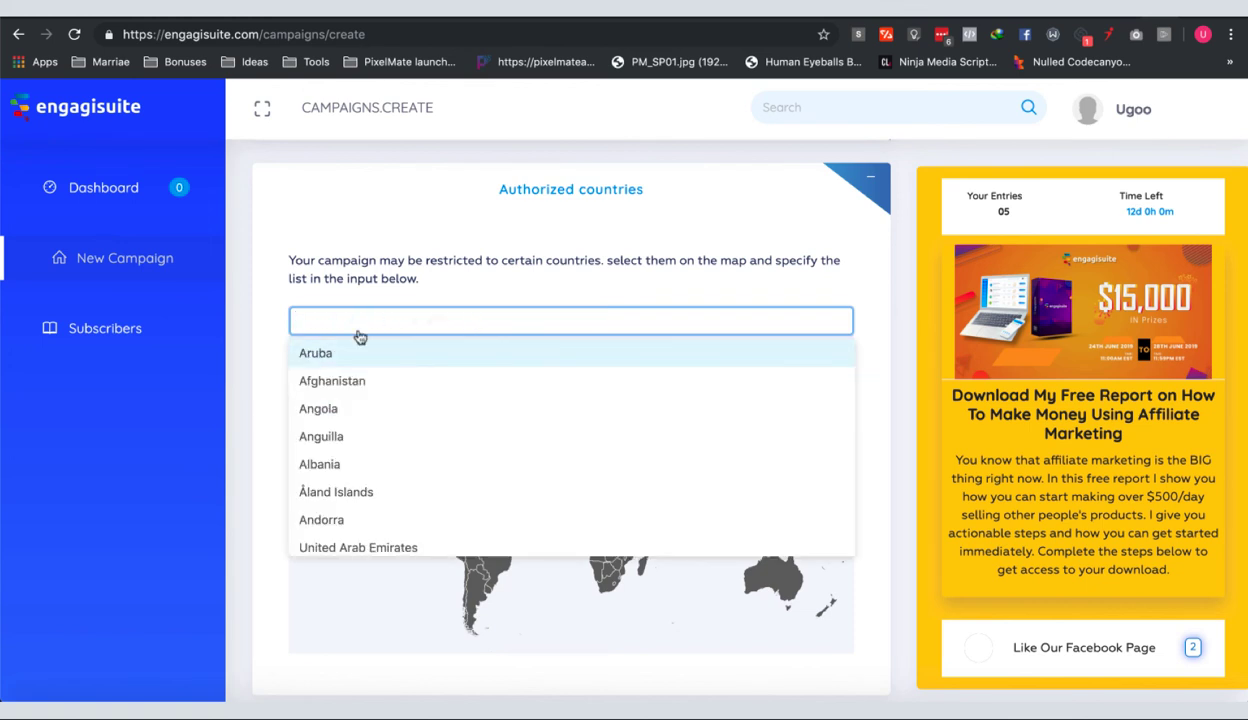
pyautogui.click(255, 340)
# Save the campaign and open its public page from the campaigns list
pyautogui.scroll(-3, 688, 349)
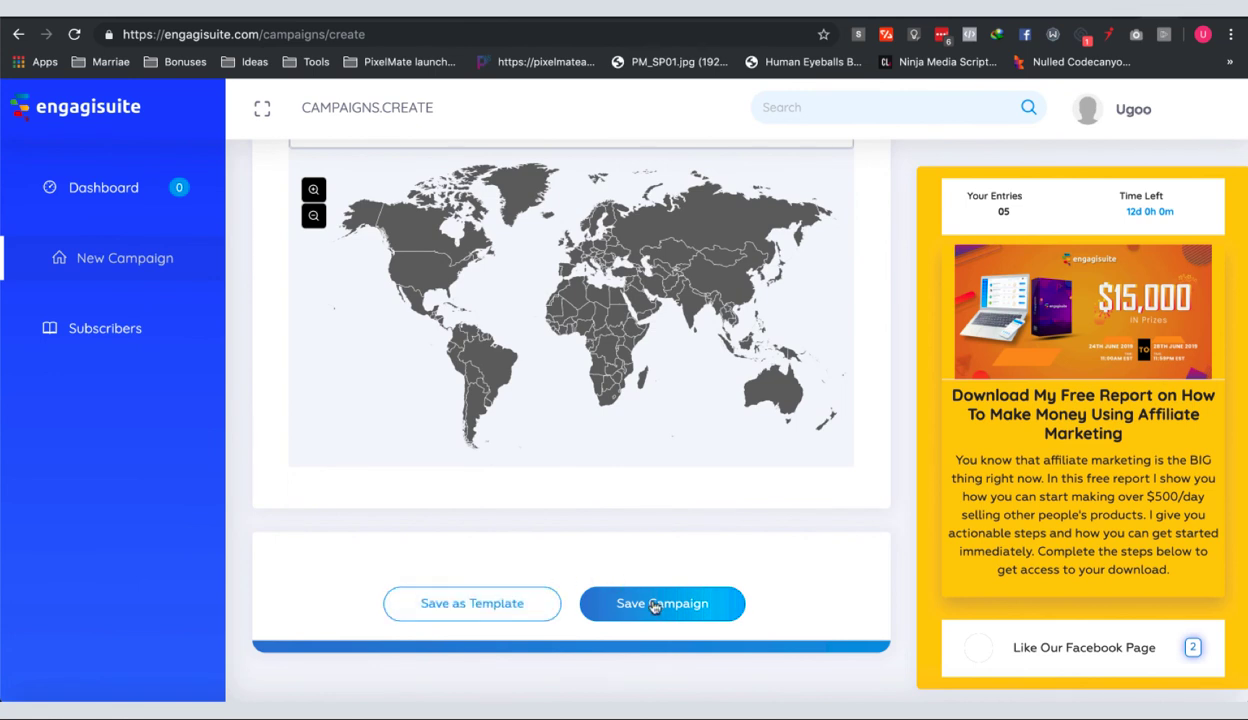
pyautogui.click(655, 605)
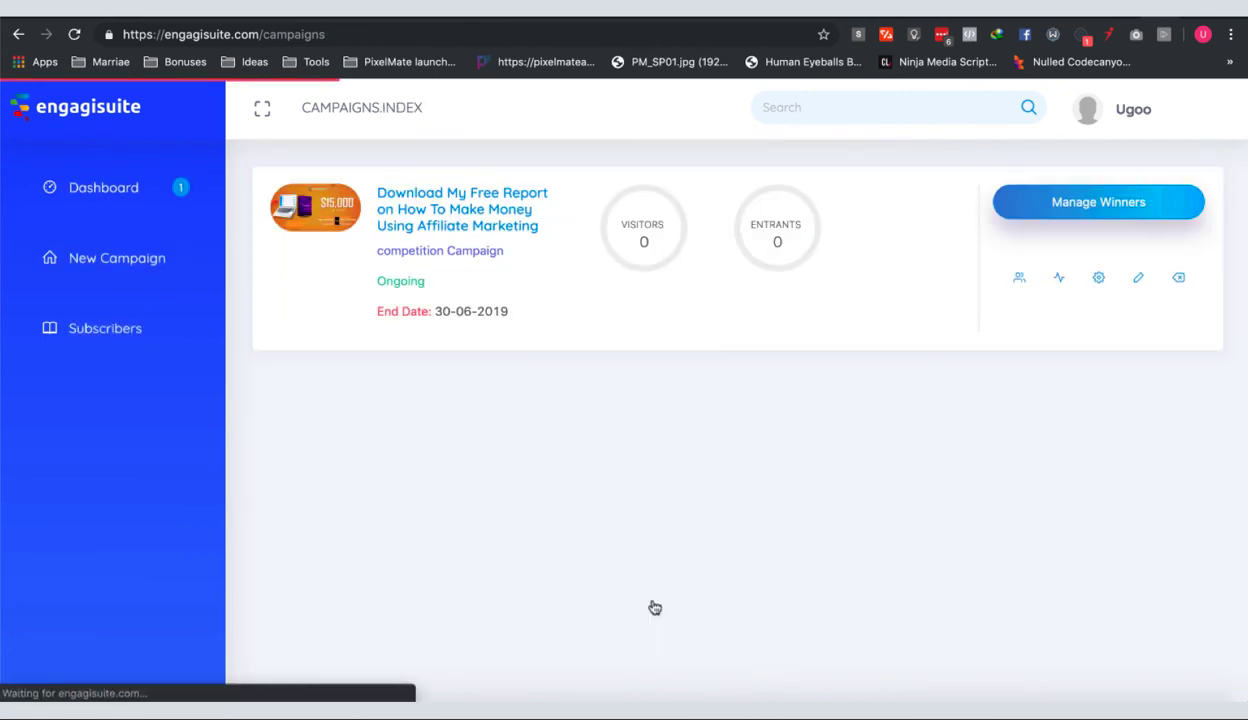
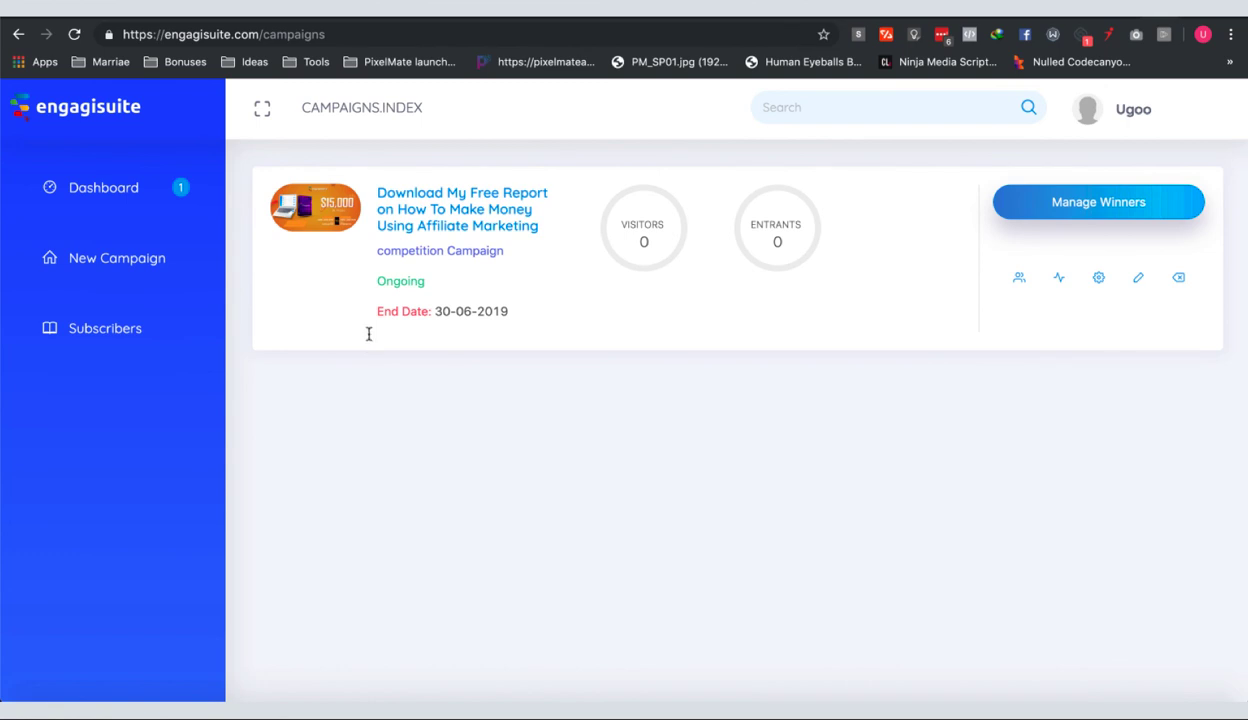
pyautogui.click(439, 203)
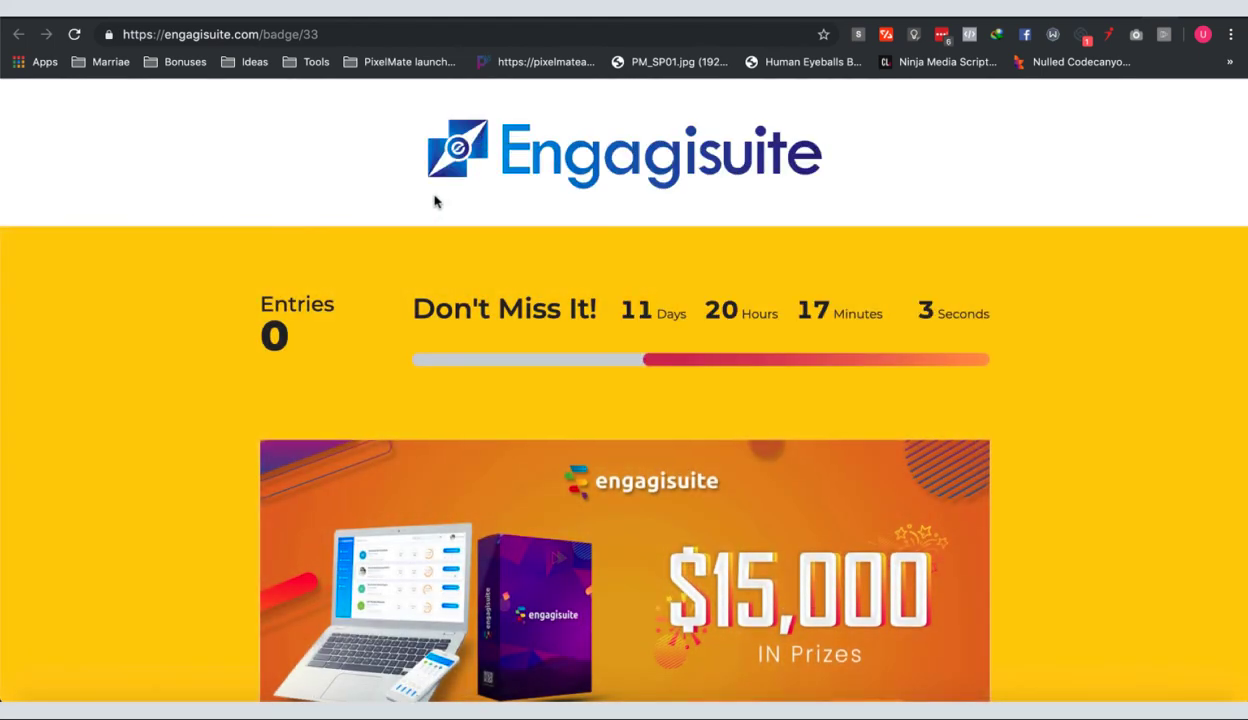
# Review the public campaign page from banner to footer, including its action steps, and open the Like Our Facebook Page action
pyautogui.scroll(-1, 152, 453)
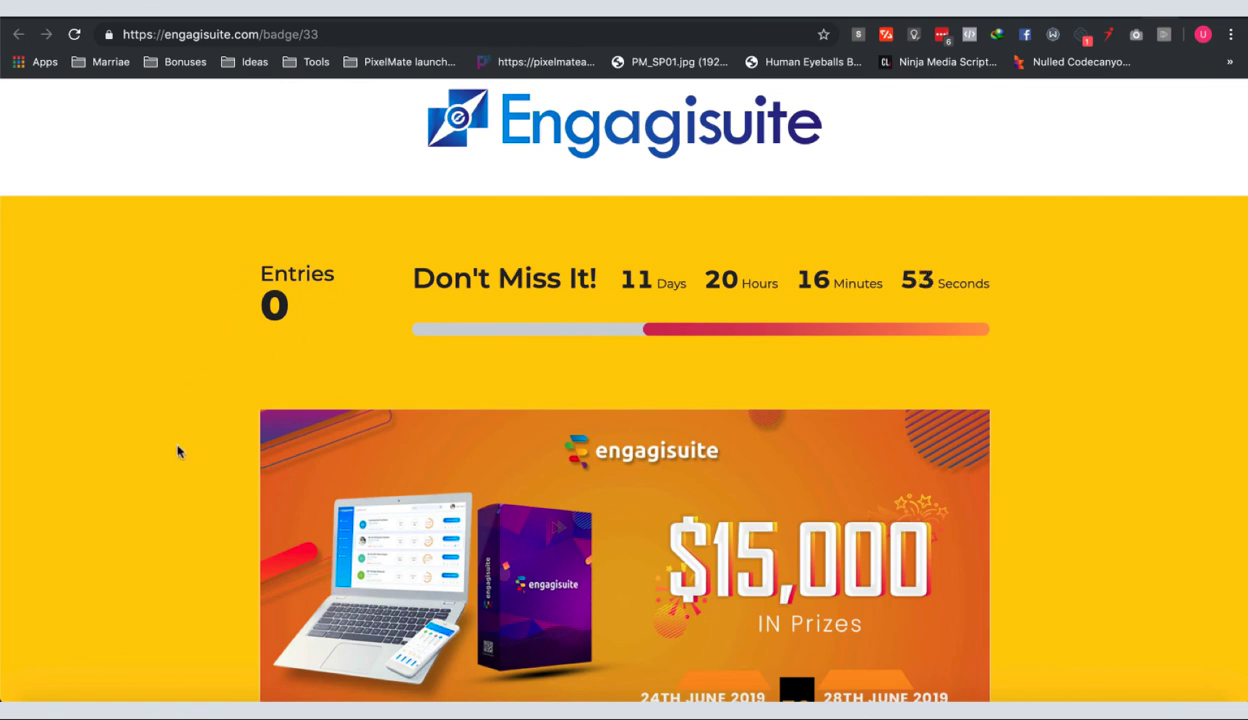
pyautogui.scroll(-3, 178, 455)
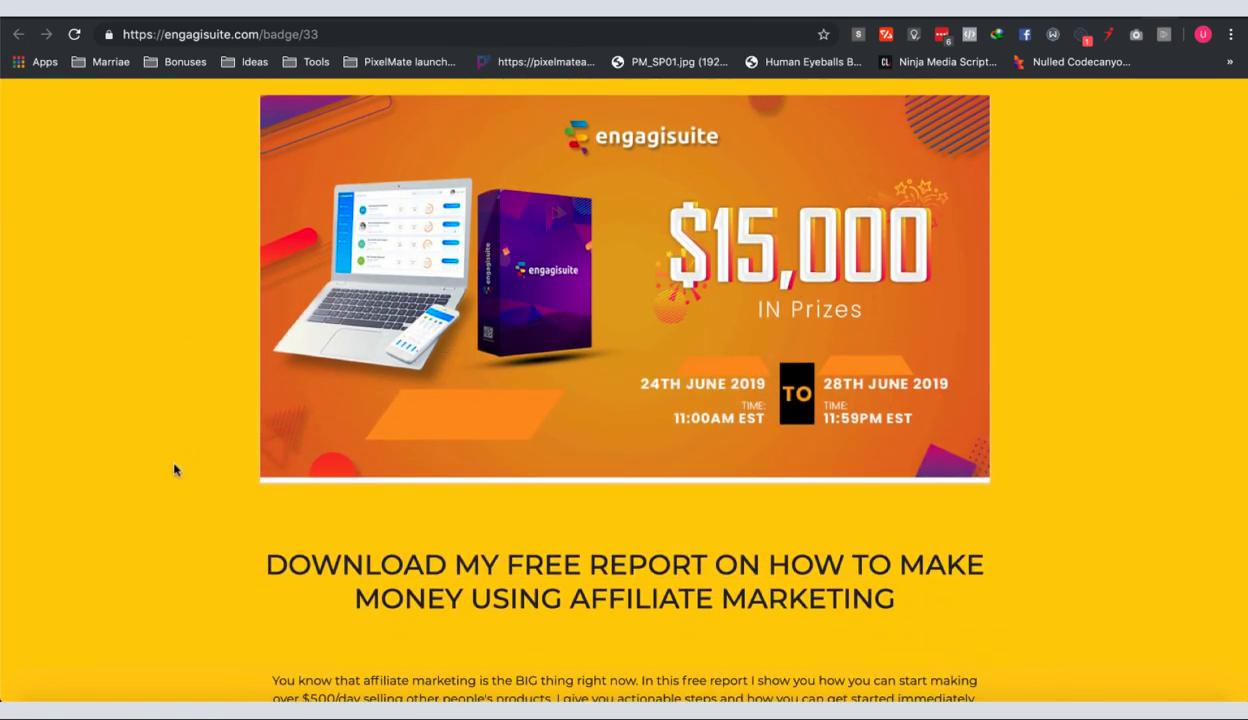
pyautogui.scroll(-3, 174, 469)
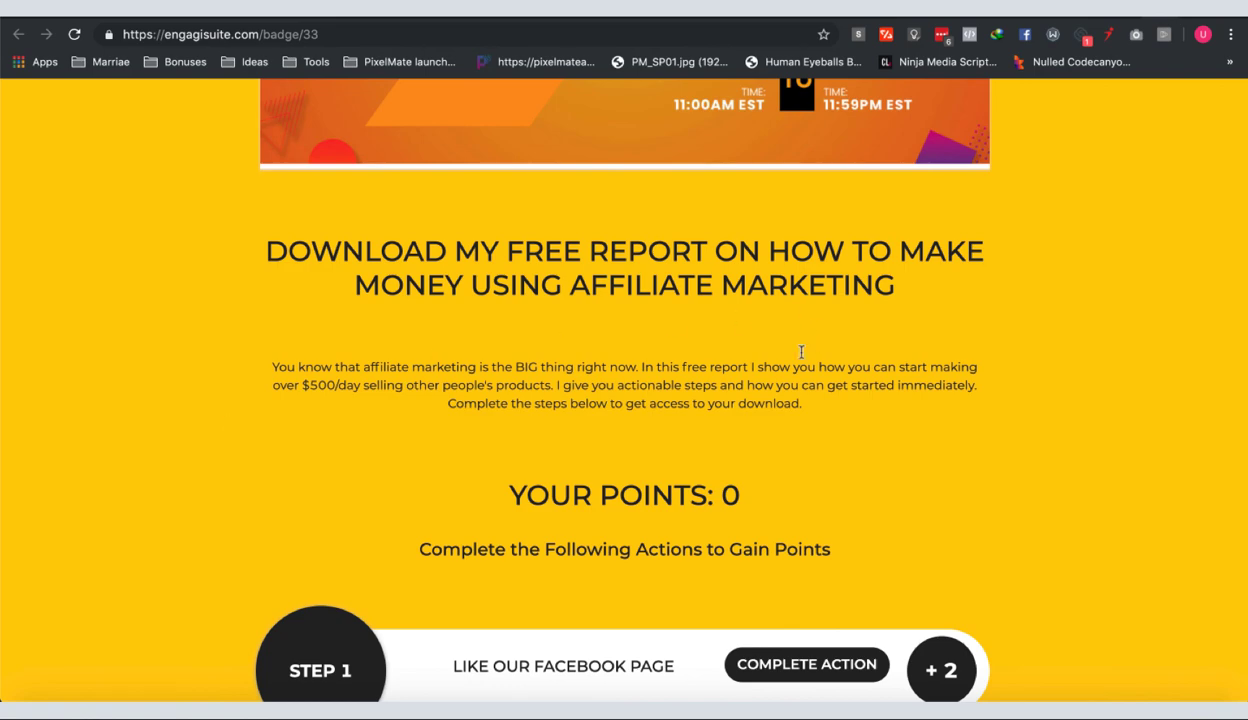
pyautogui.scroll(-3, 248, 445)
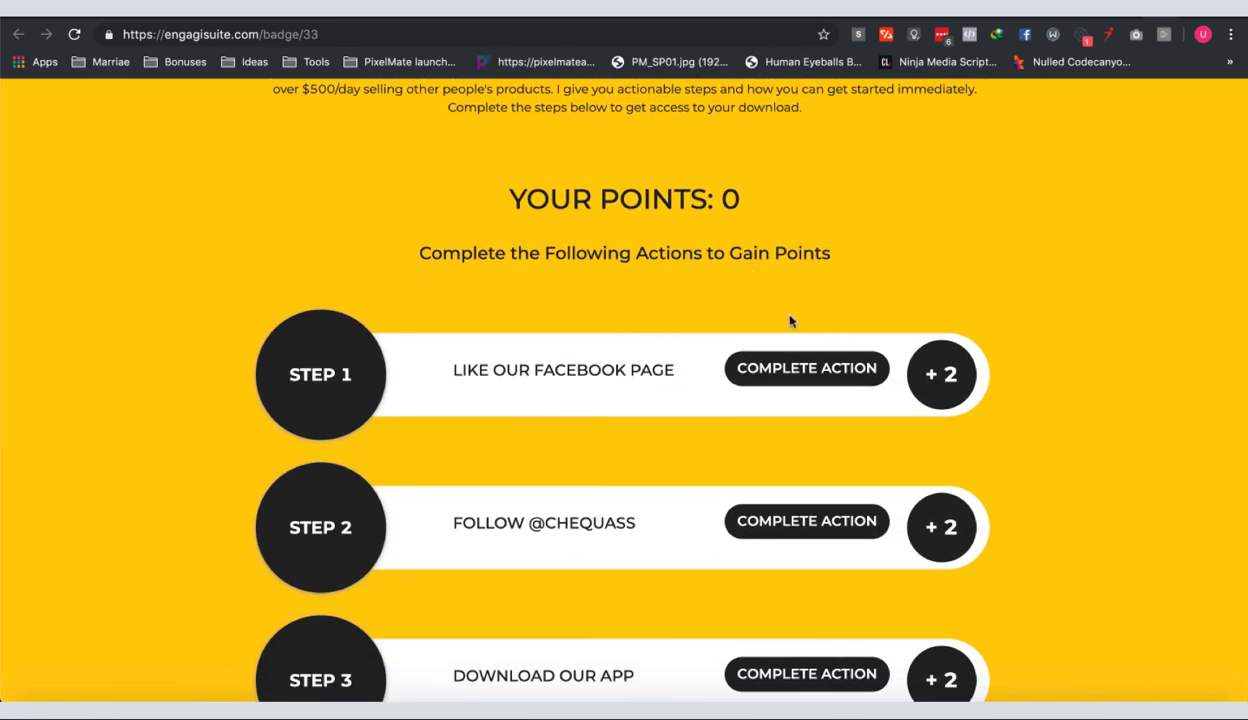
pyautogui.scroll(-4, 790, 321)
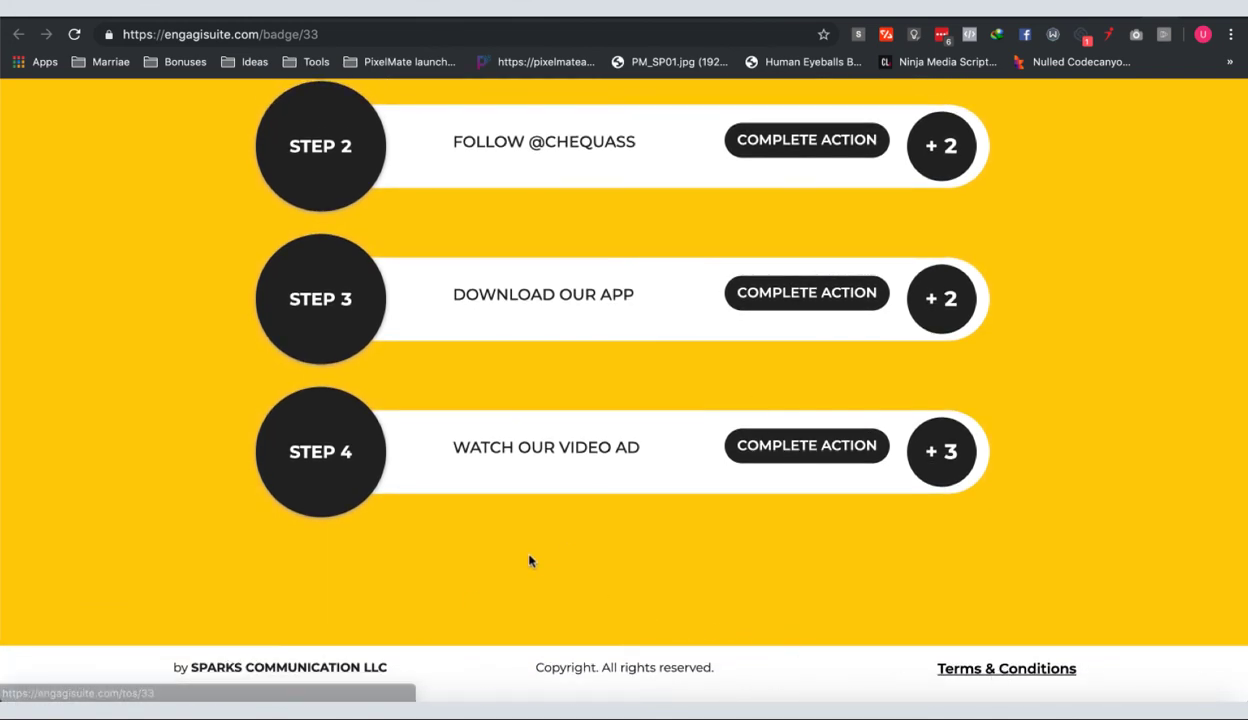
pyautogui.scroll(3, 552, 479)
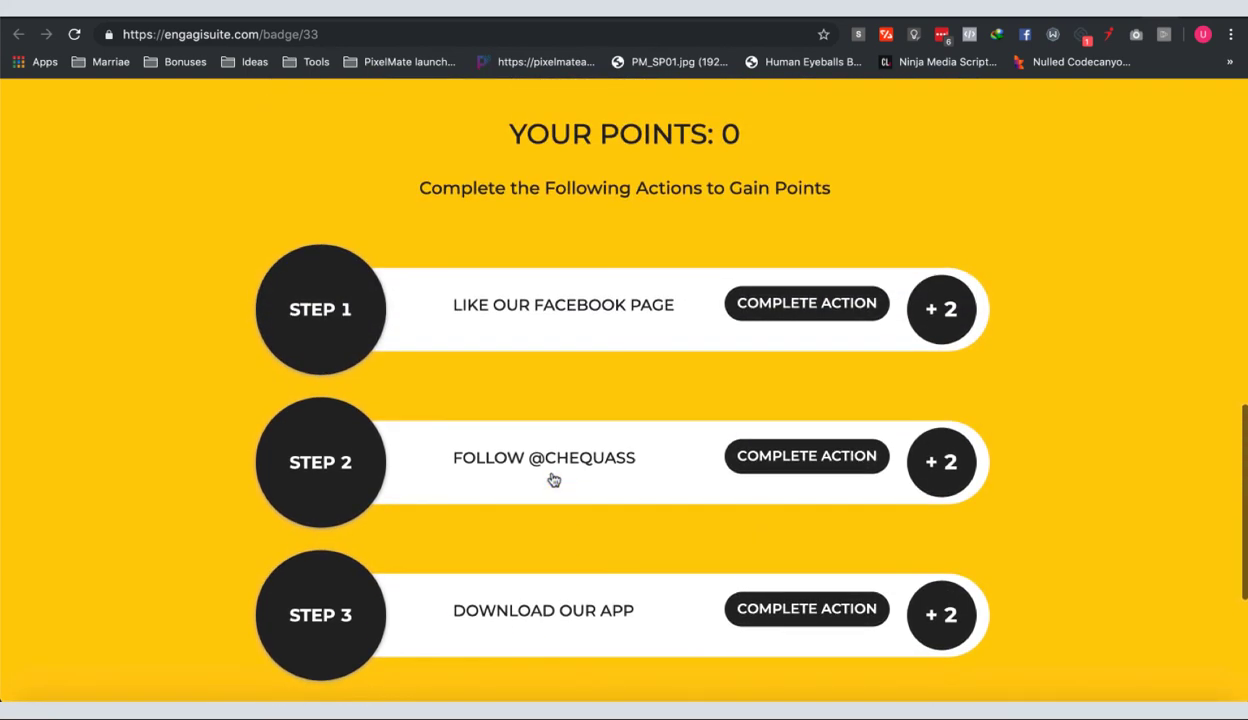
pyautogui.scroll(-2, 552, 479)
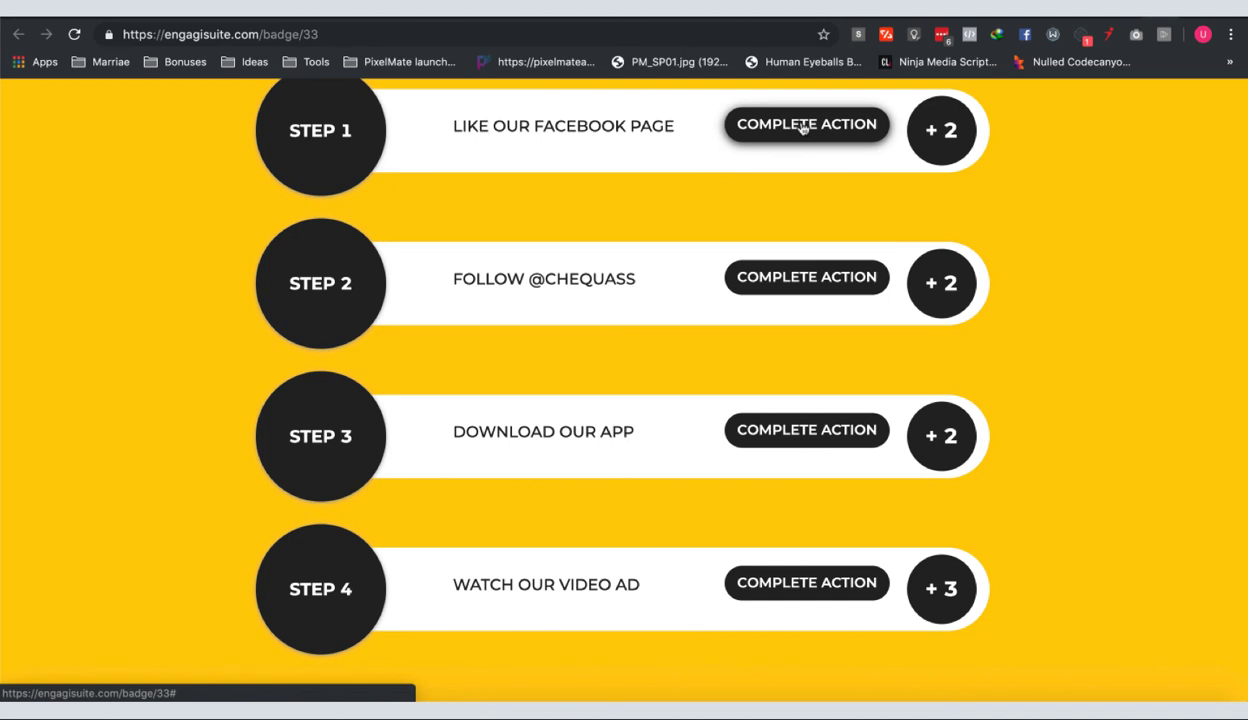
pyautogui.click(803, 128)
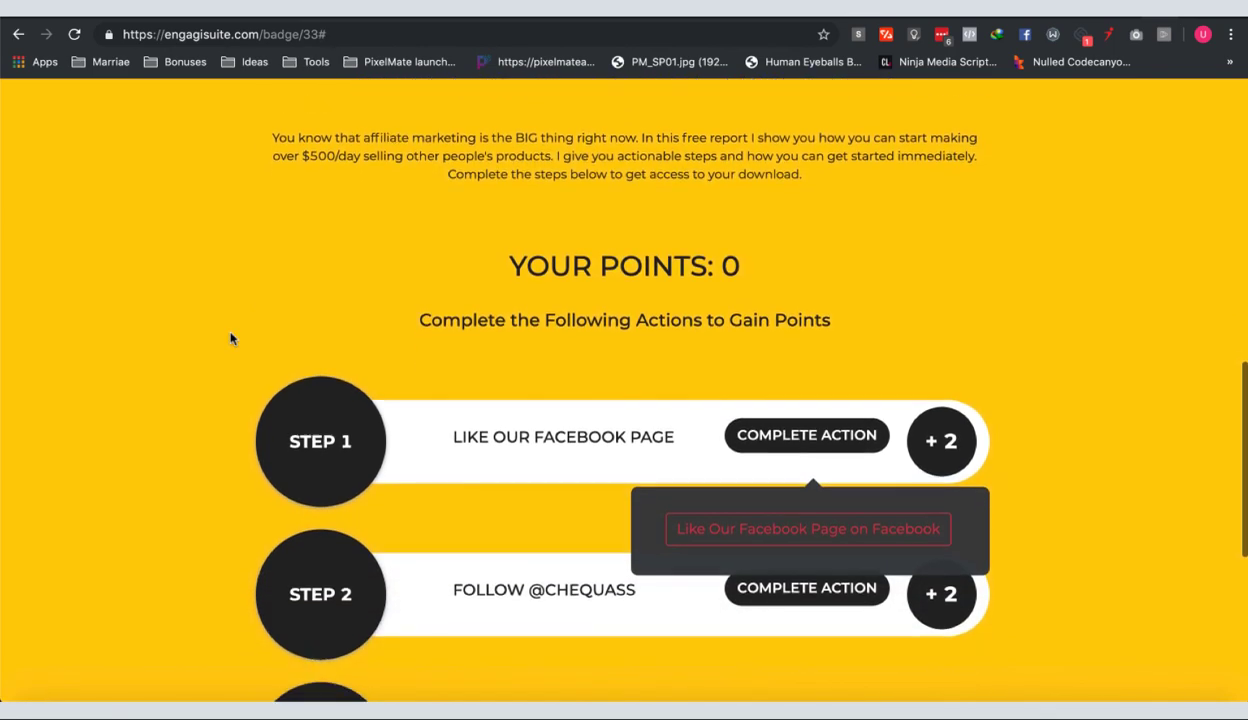
# Close the Like Our Facebook Page action, open the Watch Our Video Ad action to check its embedded video, and close it
pyautogui.scroll(-1, 230, 338)
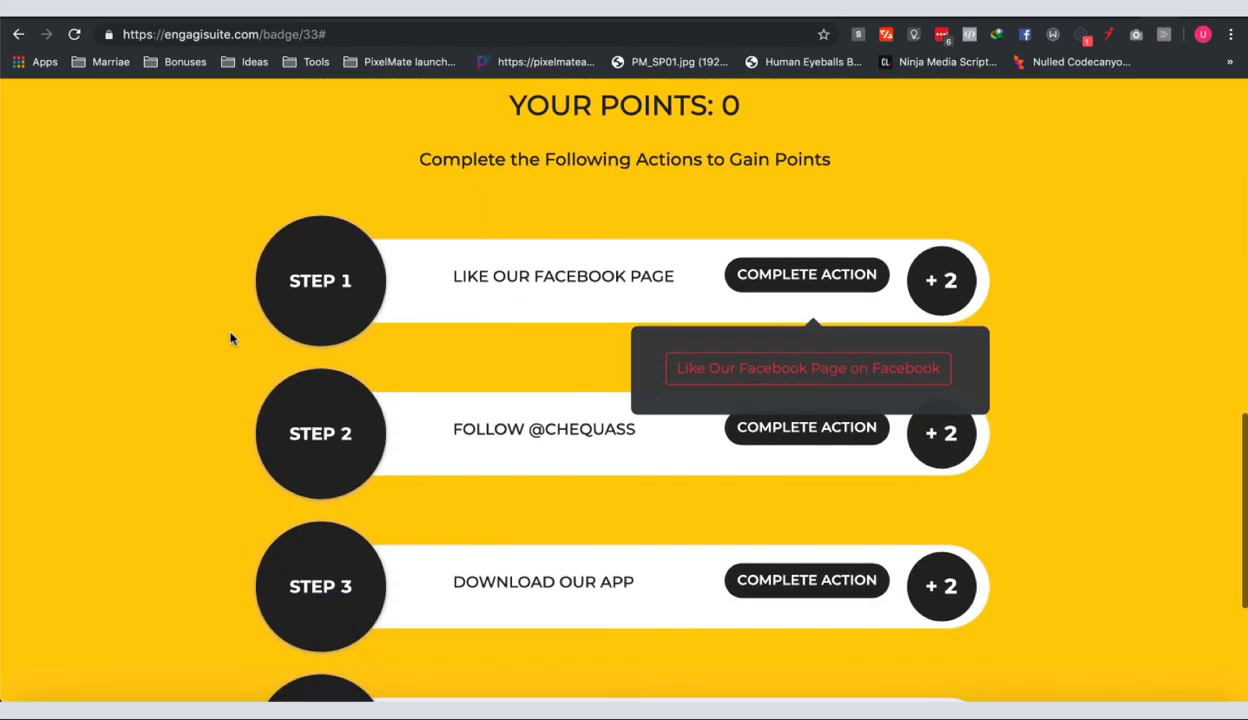
pyautogui.scroll(-1, 230, 338)
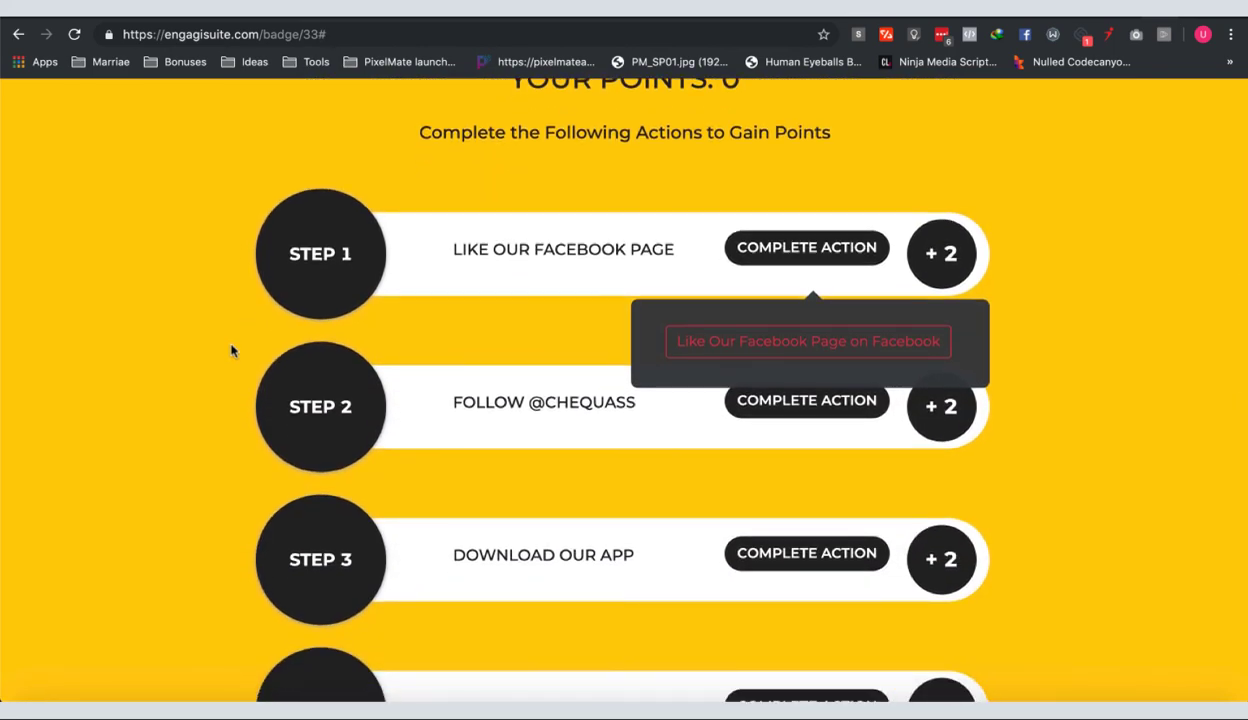
pyautogui.click(226, 348)
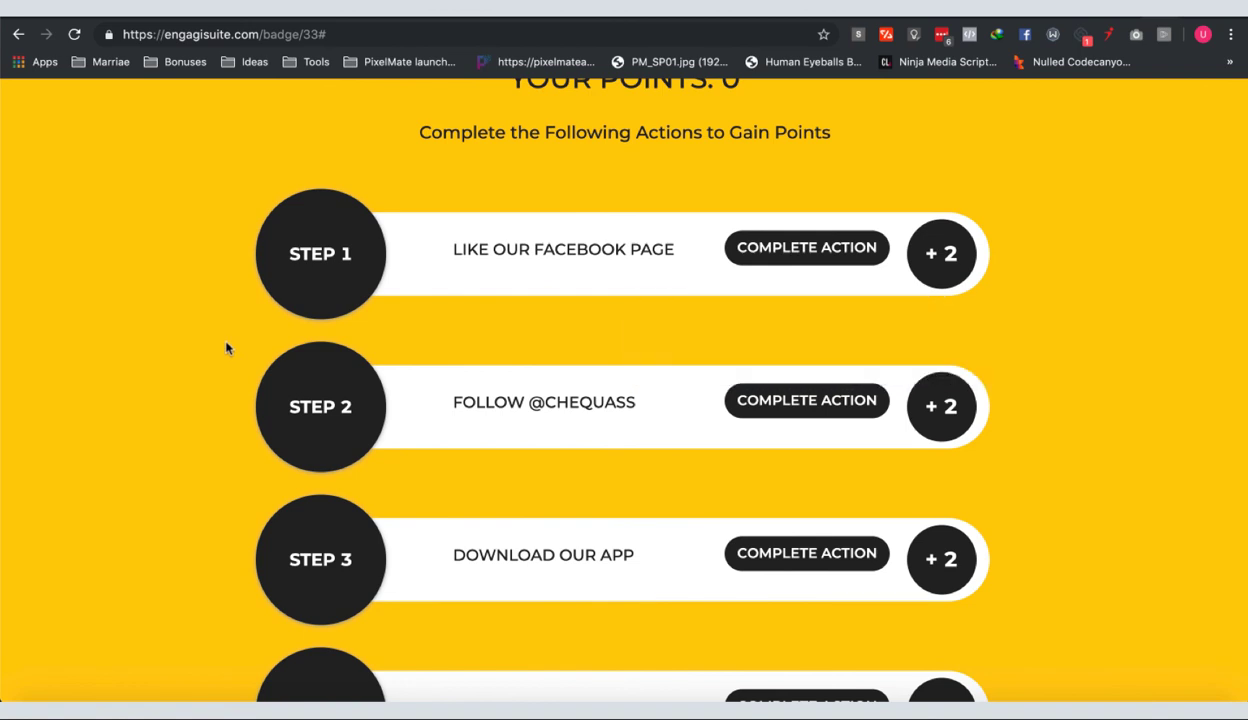
pyautogui.scroll(-3, 226, 348)
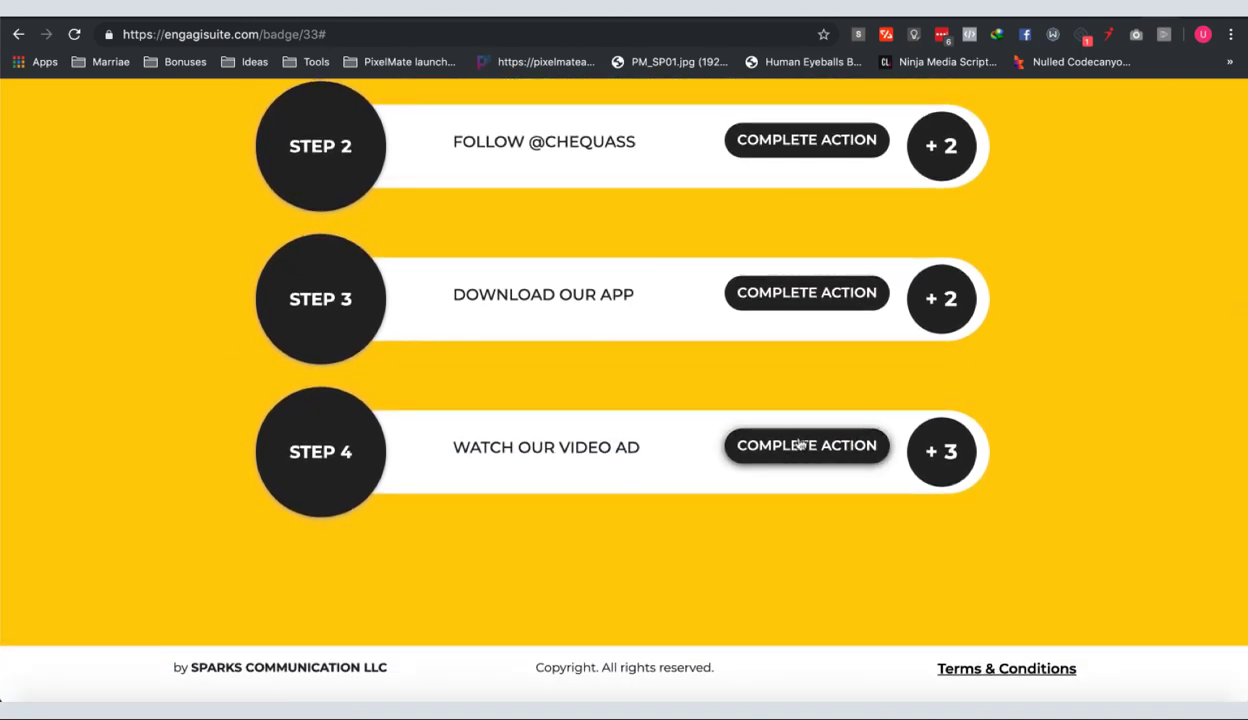
pyautogui.click(797, 446)
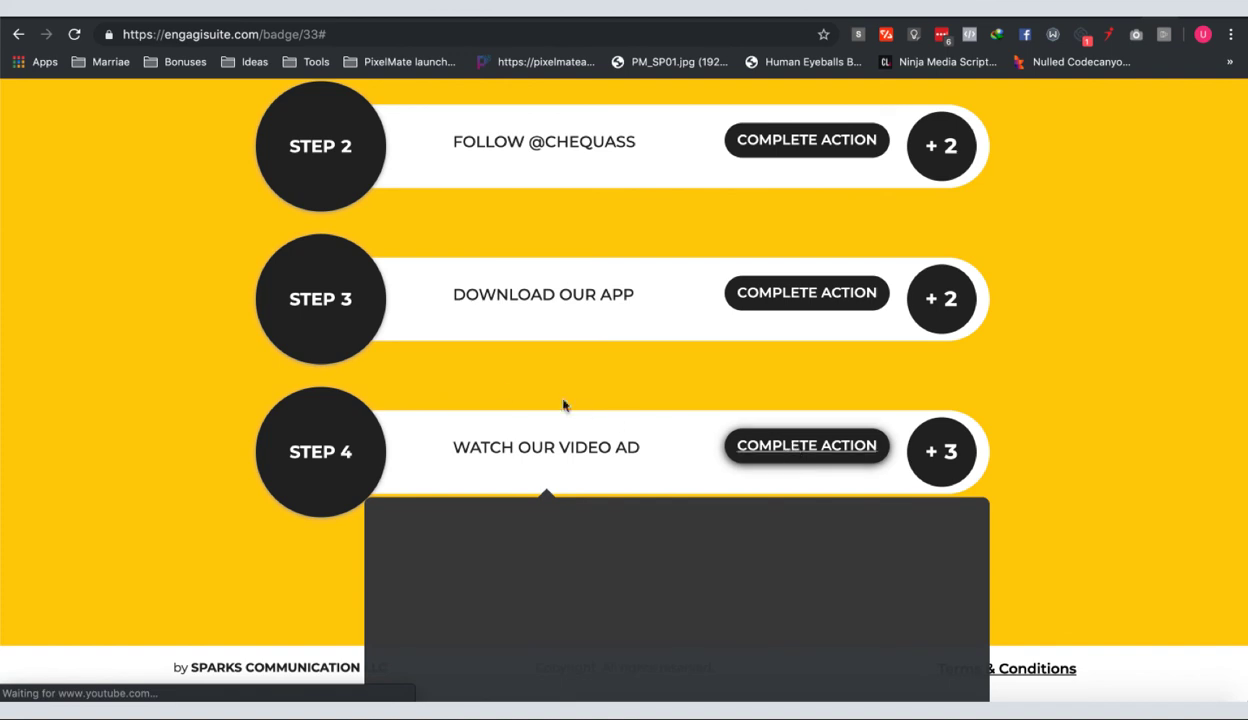
pyautogui.scroll(-2, 479, 393)
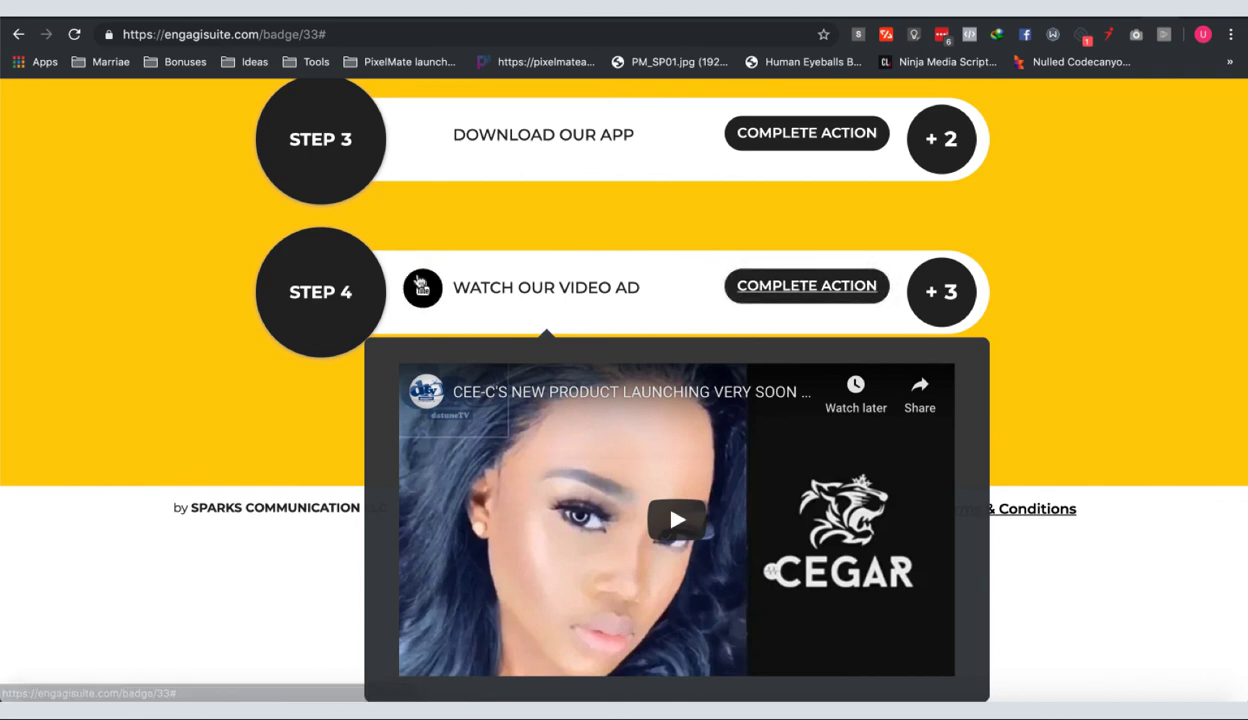
pyautogui.scroll(2, 420, 232)
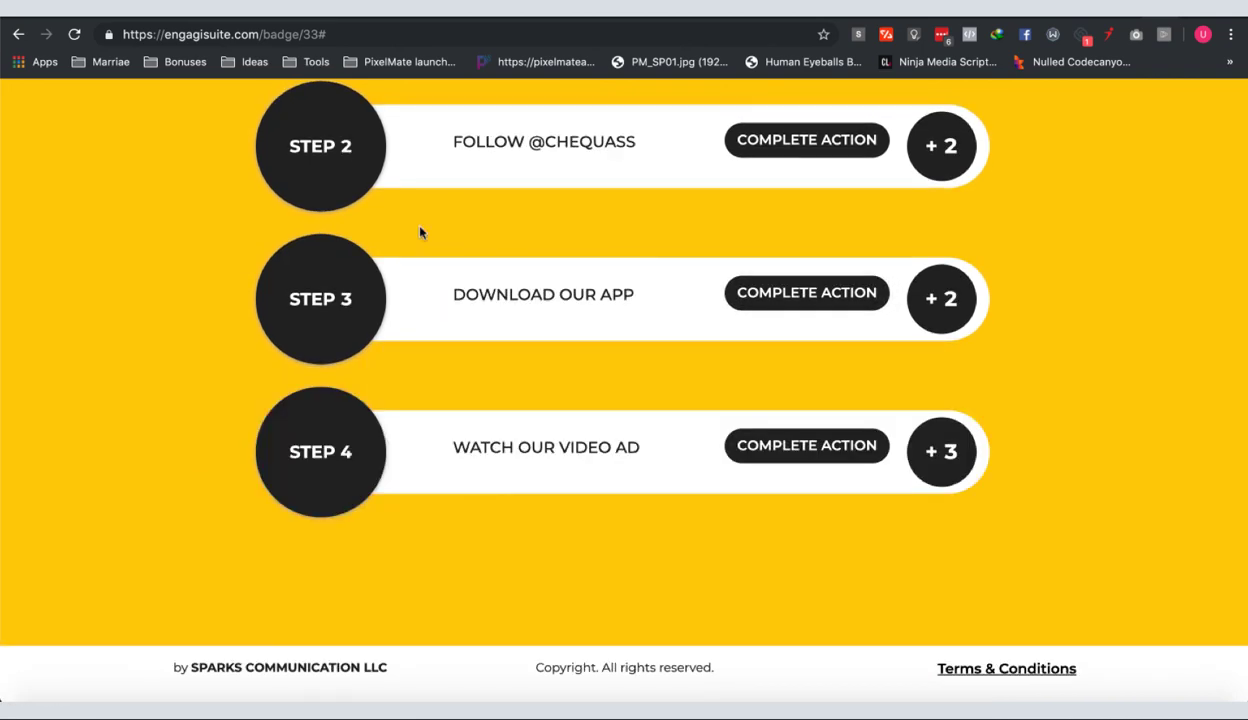
# Examine the public campaign page again, covering the action steps, points, logo, countdown, prize banner and free report description
pyautogui.scroll(4, 420, 232)
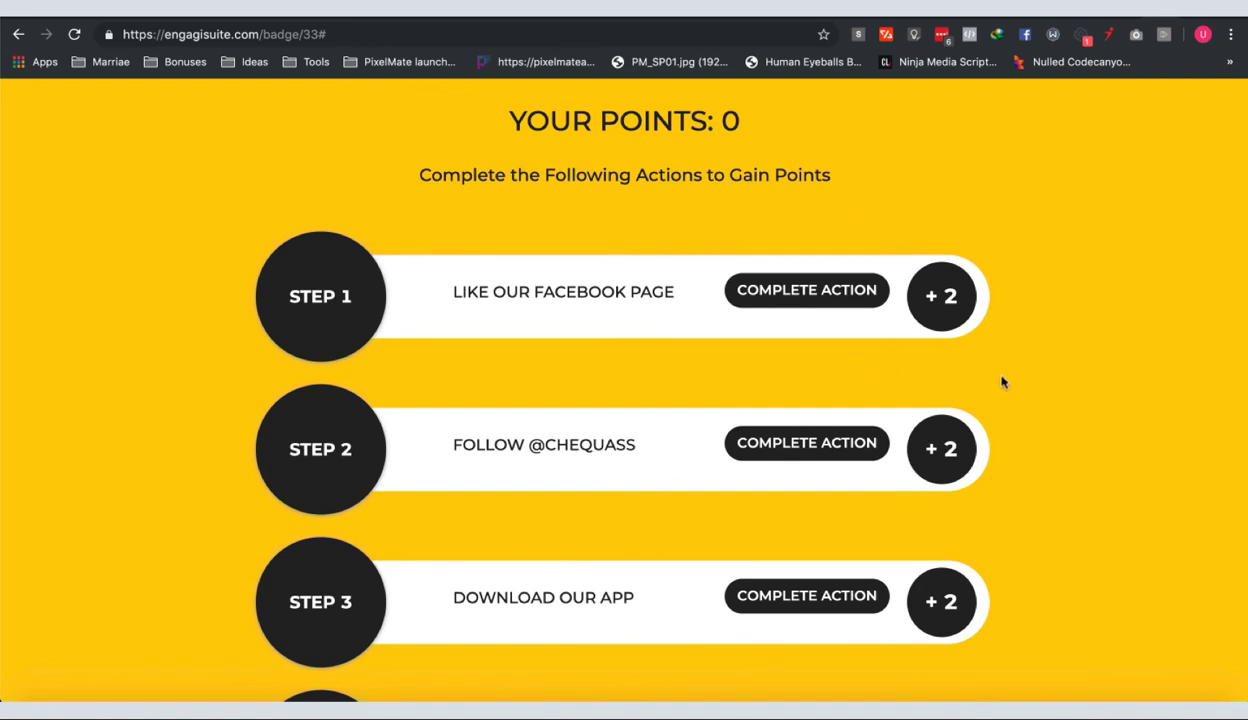
pyautogui.scroll(-4, 1003, 381)
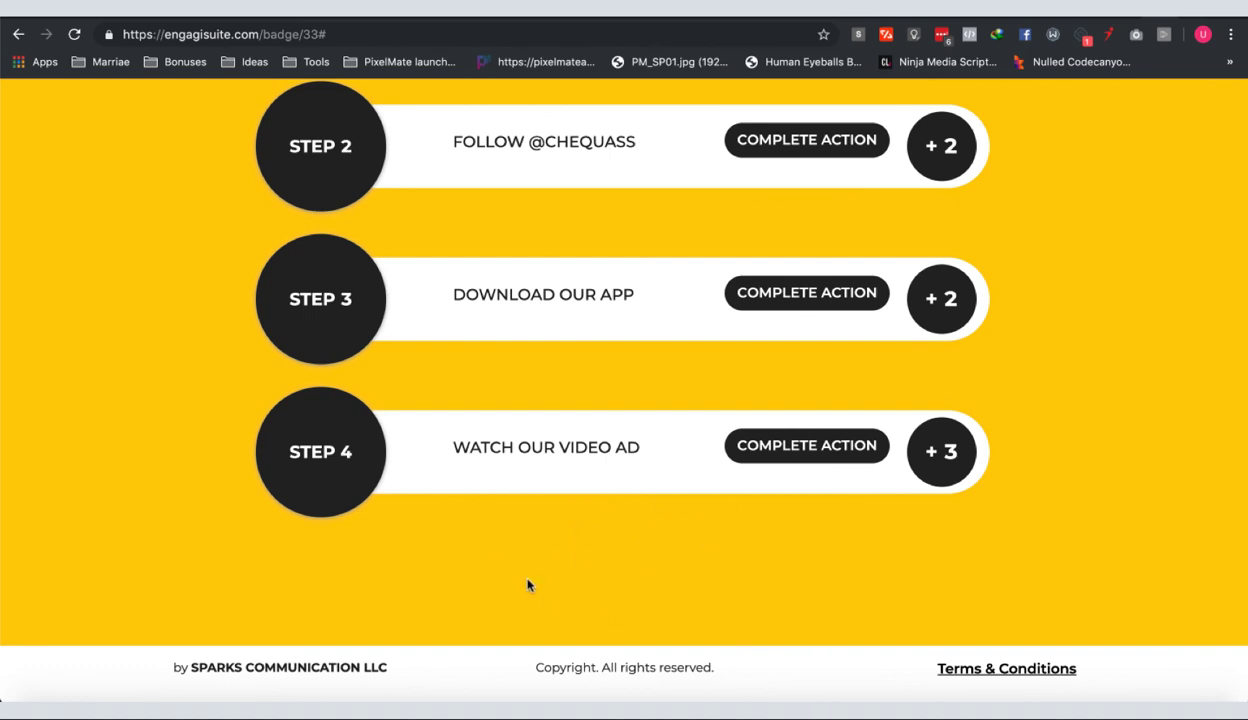
pyautogui.scroll(10, 170, 316)
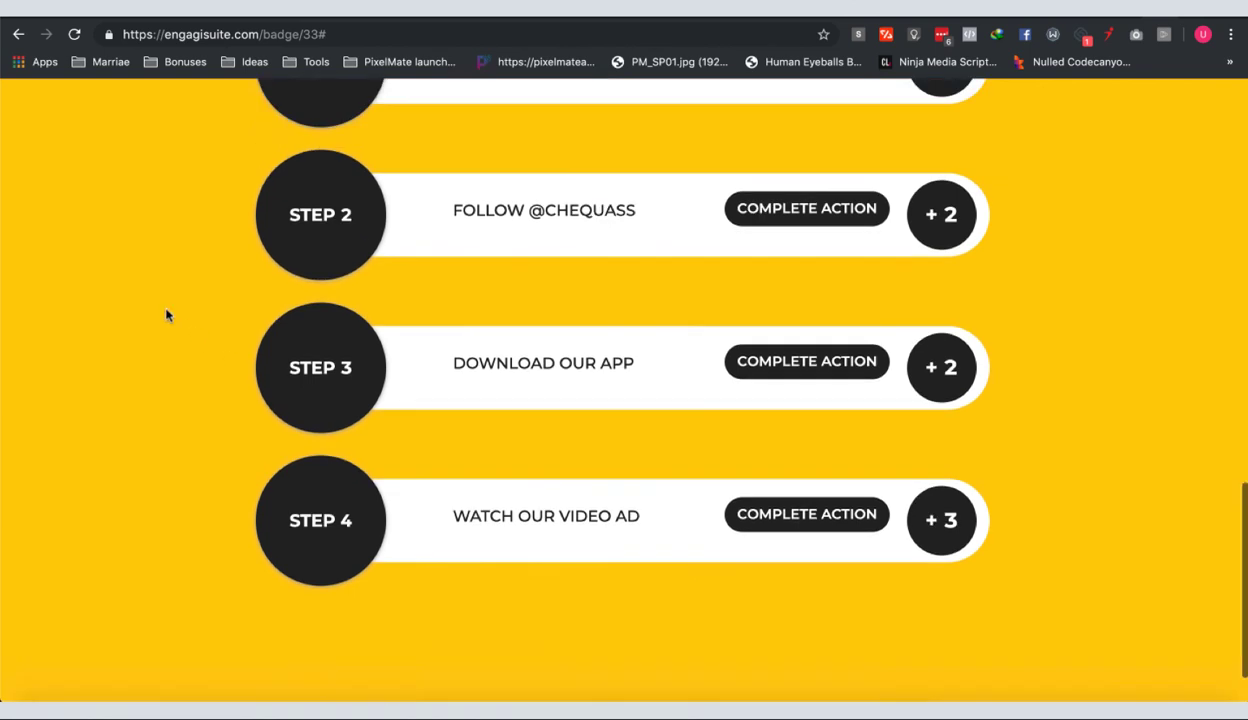
pyautogui.scroll(2, 167, 315)
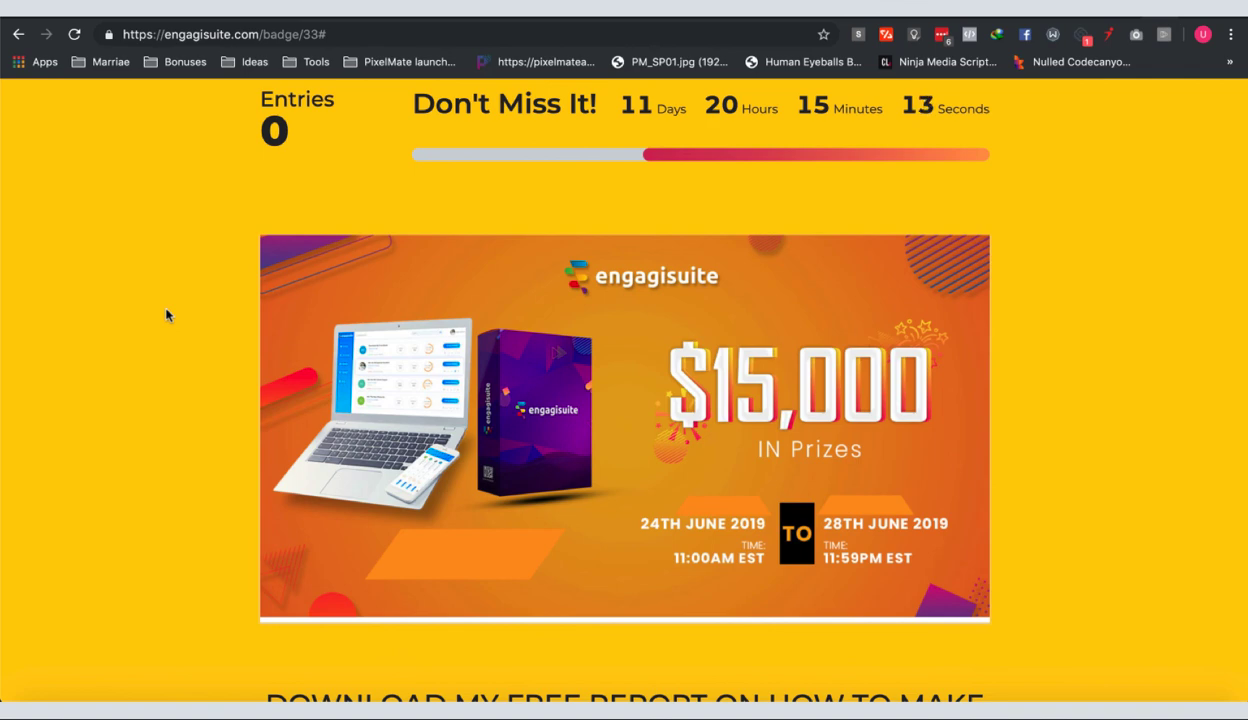
pyautogui.scroll(5, 167, 315)
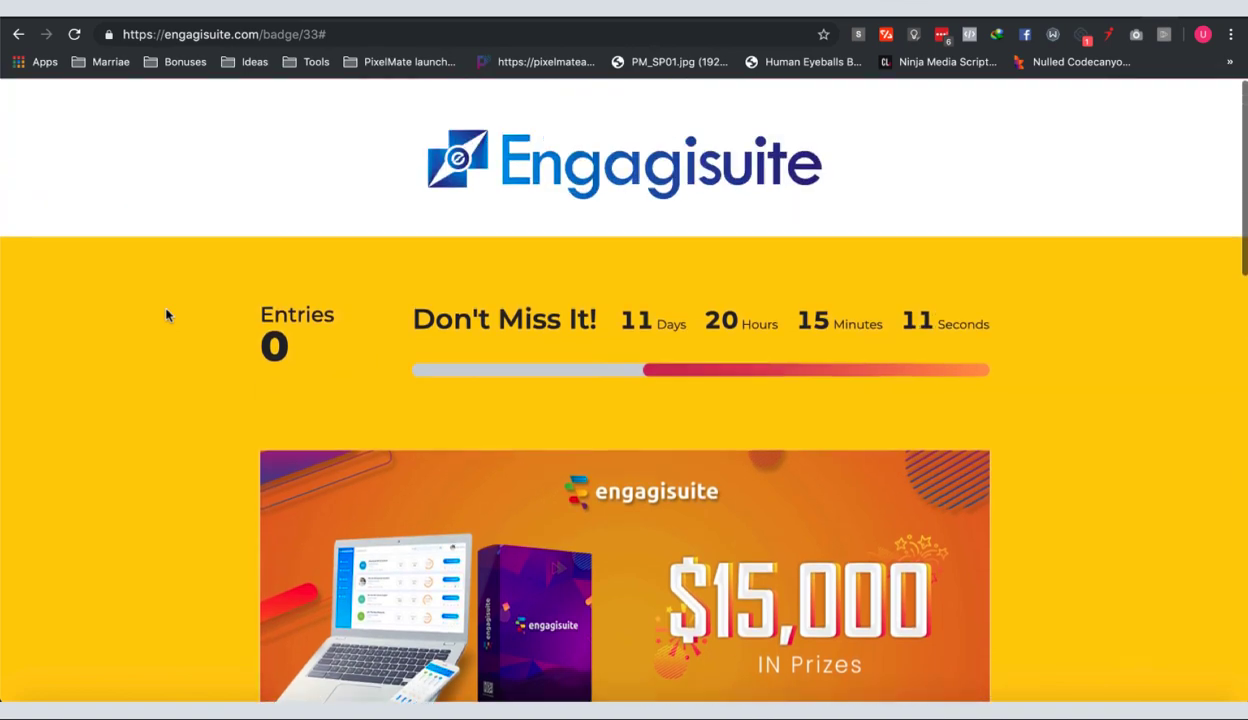
pyautogui.scroll(-1, 167, 315)
pyautogui.scroll(-5, 167, 315)
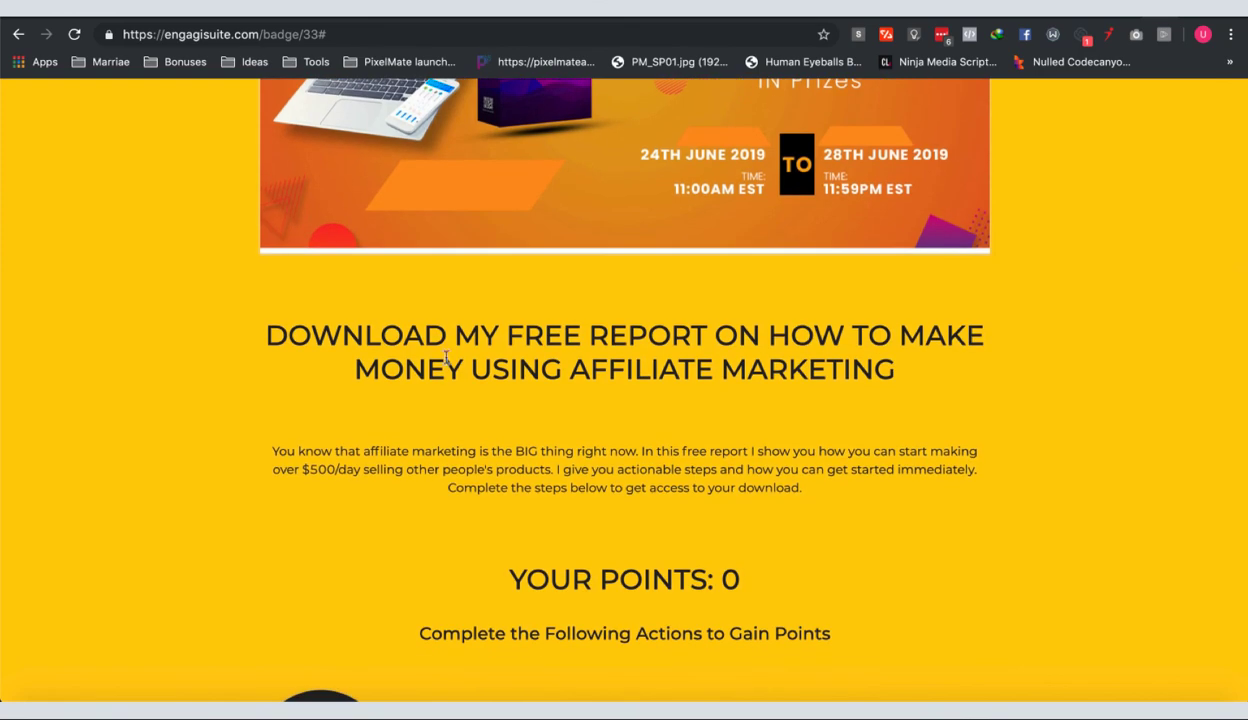
pyautogui.scroll(5, 446, 358)
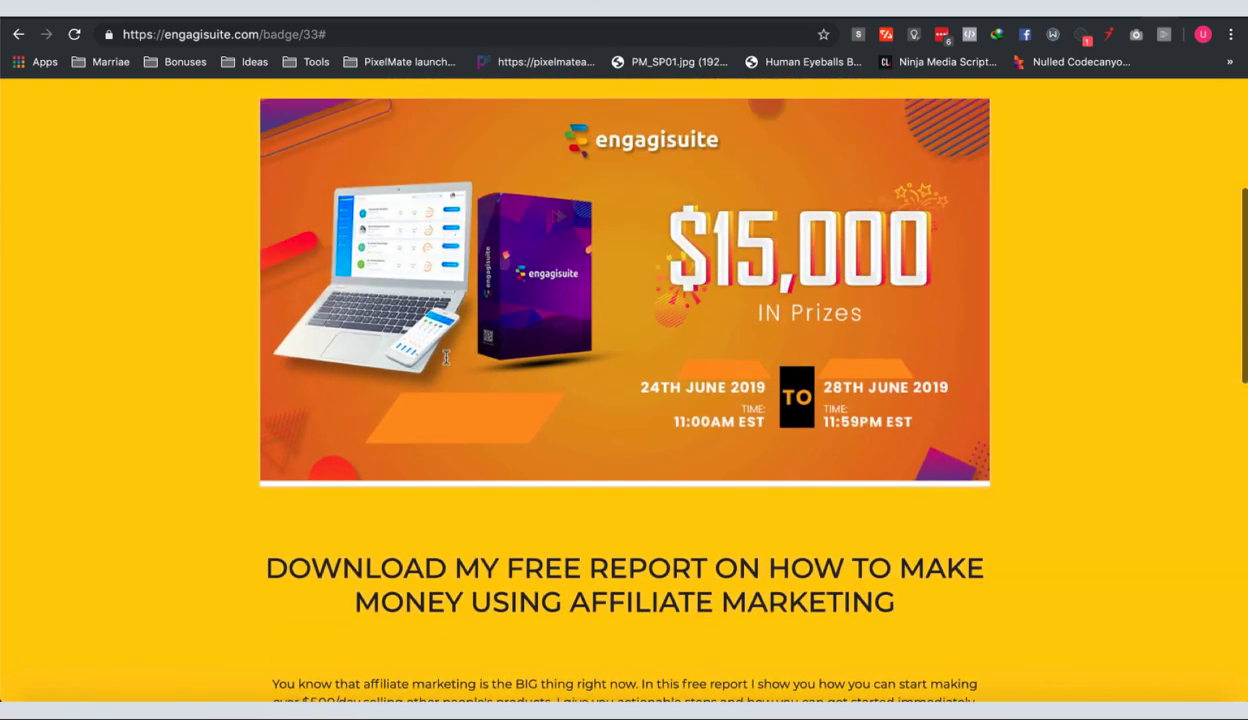
pyautogui.scroll(-2, 240, 420)
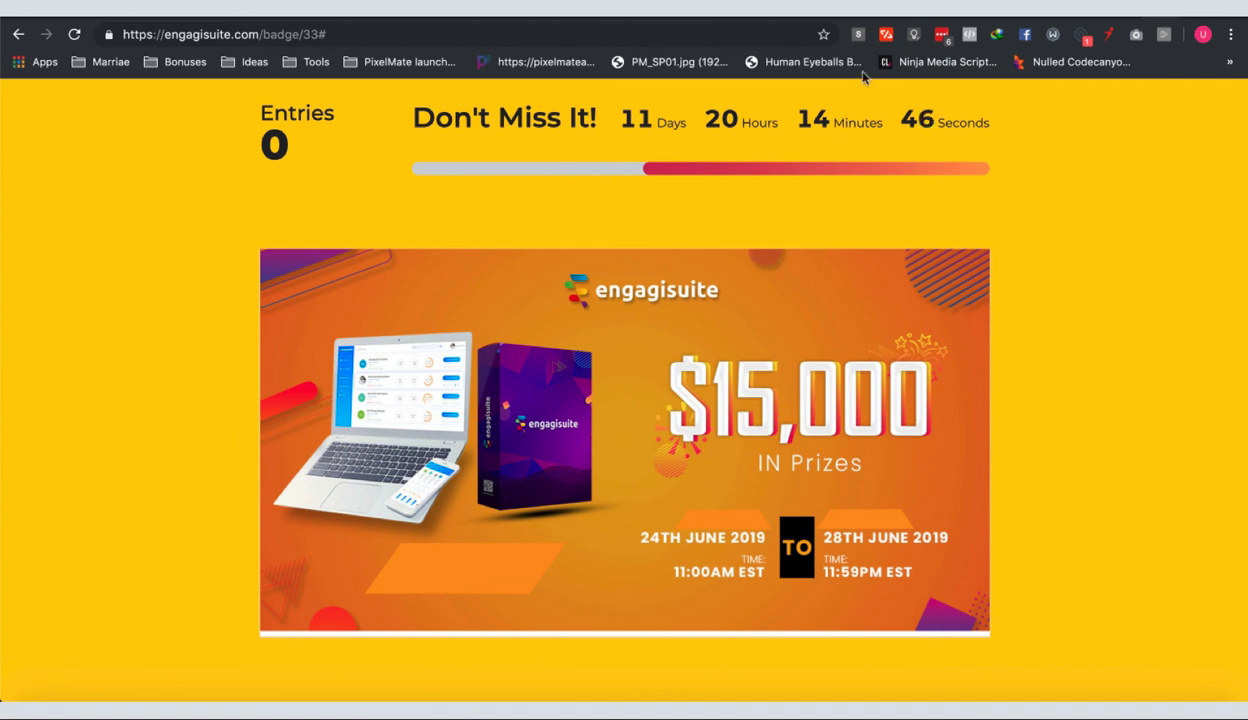
pyautogui.click(943, 6)
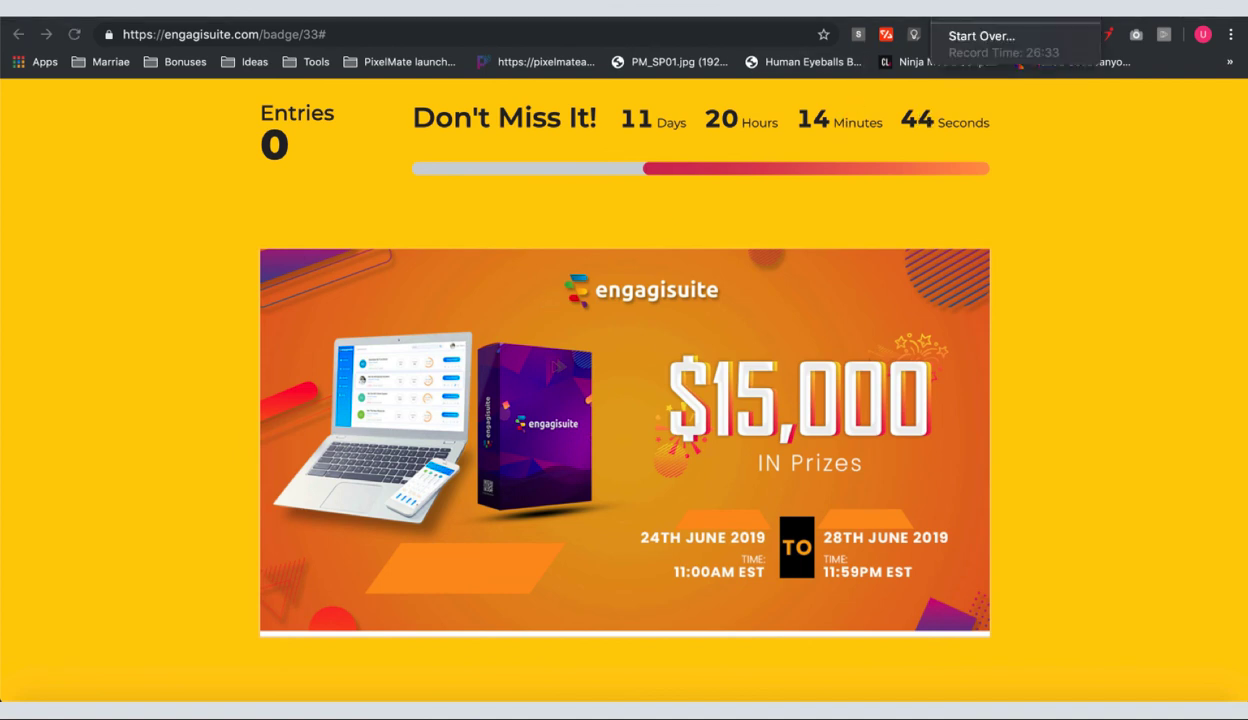